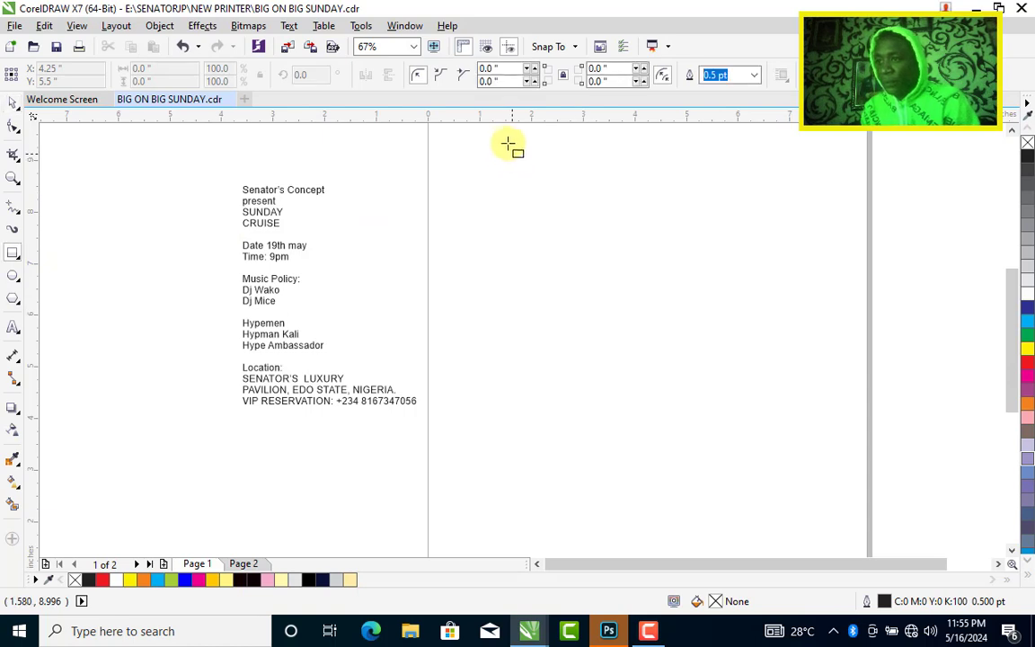
Draw a portrait rectangle about 5.65 by 6.93 inches and centre it on the page.
{"action": "left_click_drag", "start_coordinate": [501, 142], "coordinate": [792, 501]}
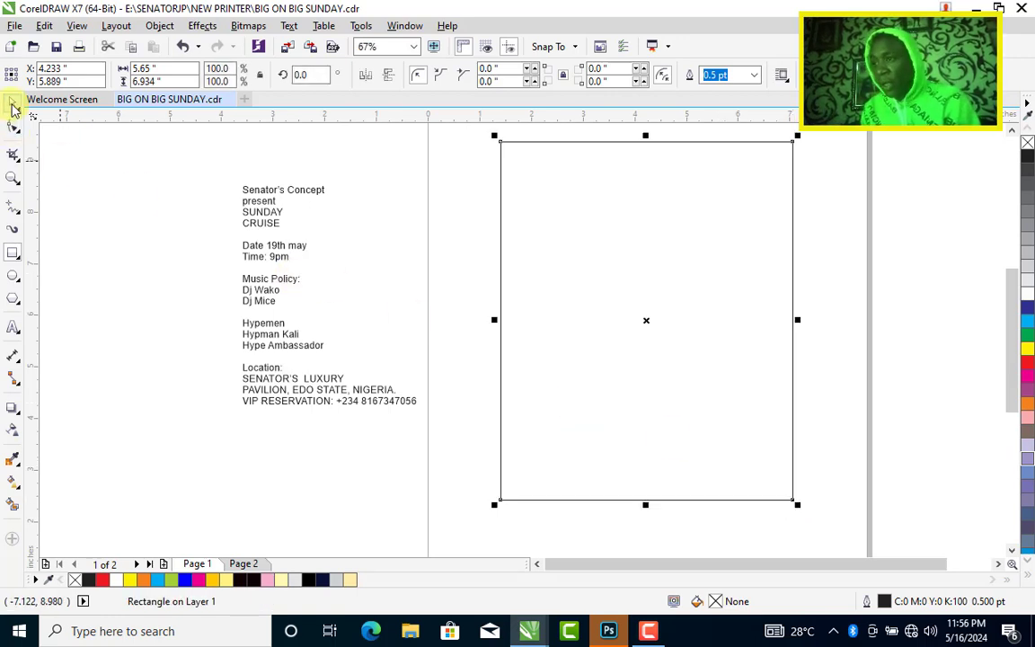
{"action": "left_click", "coordinate": [13, 105]}
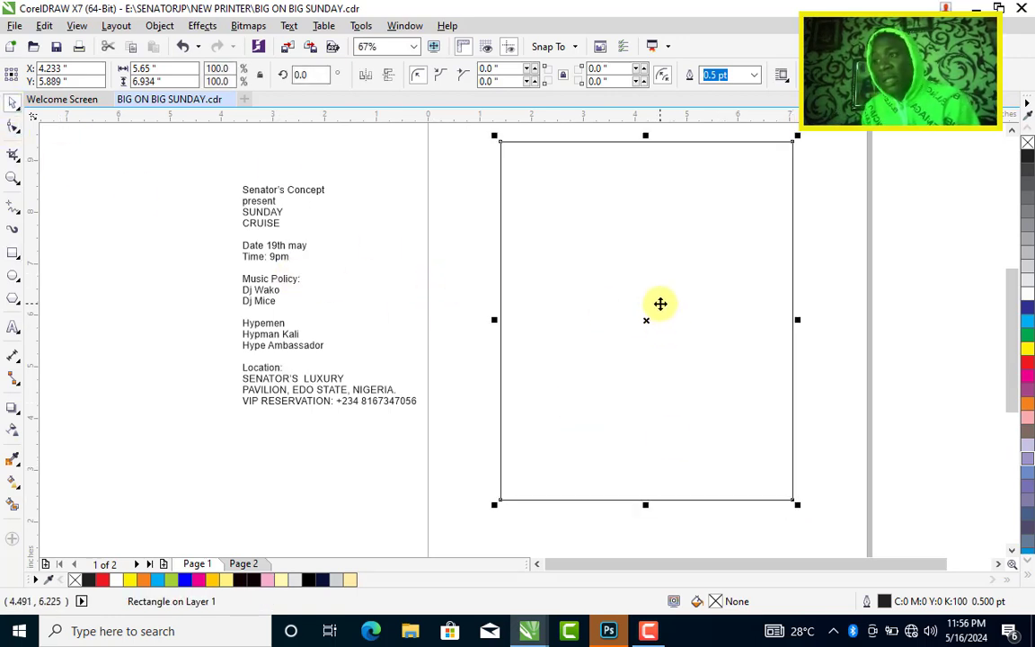
{"action": "left_click_drag", "start_coordinate": [661, 304], "coordinate": [661, 324]}
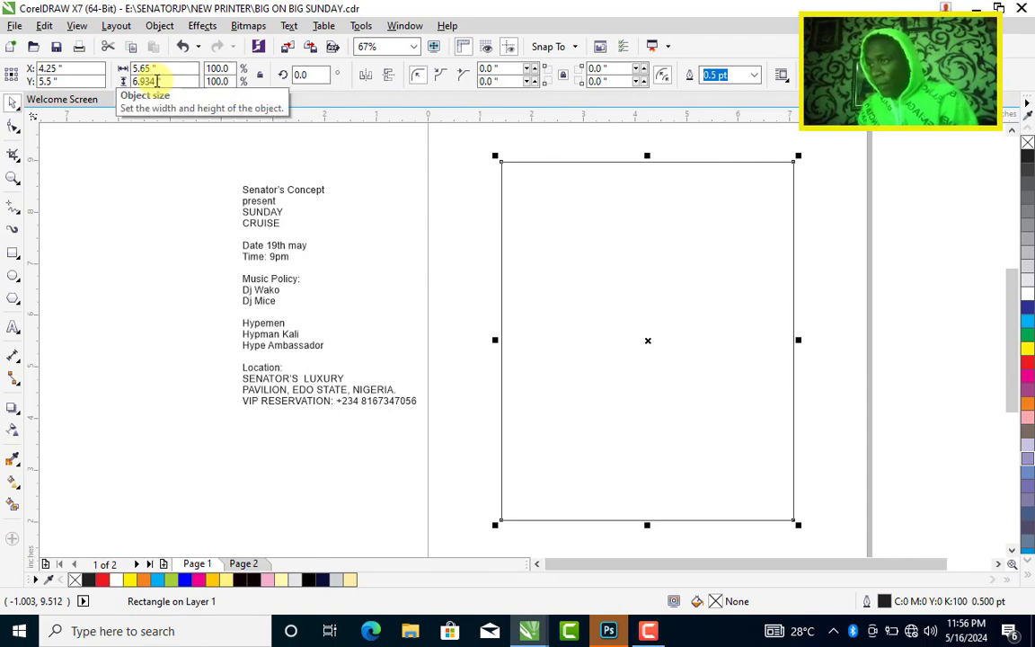
{"action": "left_click", "coordinate": [566, 205]}
{"action": "left_click", "coordinate": [490, 283]}
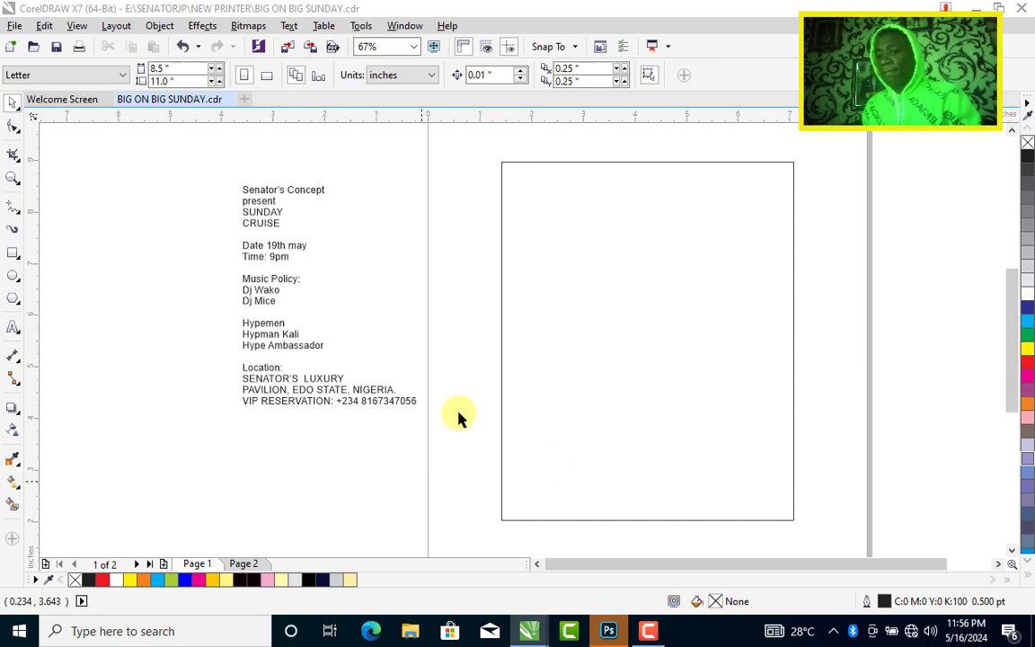
{"action": "double_click", "coordinate": [480, 479]}
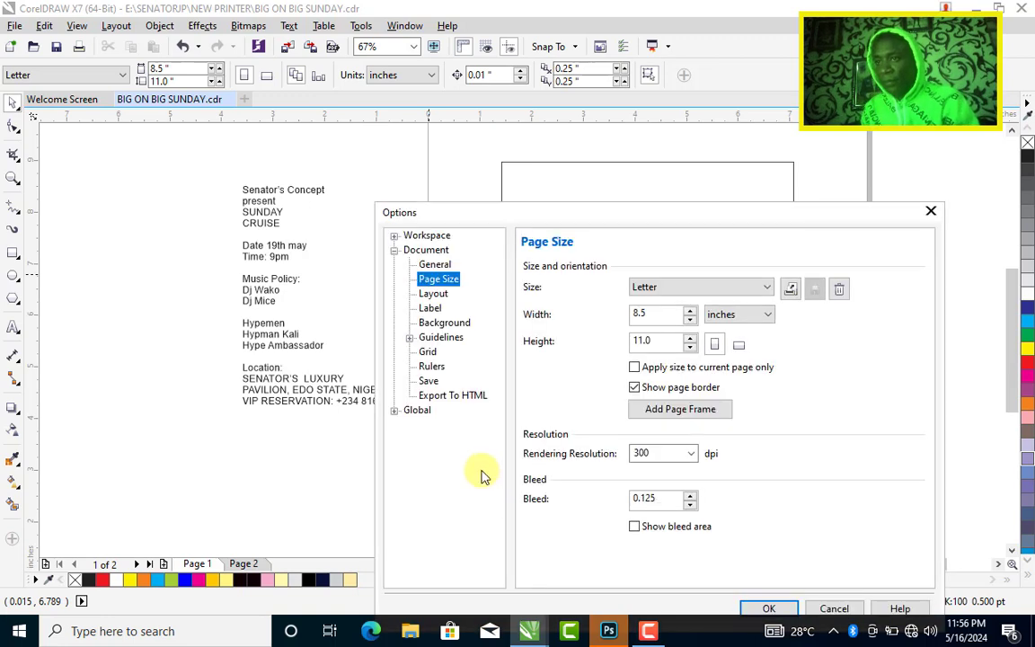
{"action": "left_click", "coordinate": [931, 211]}
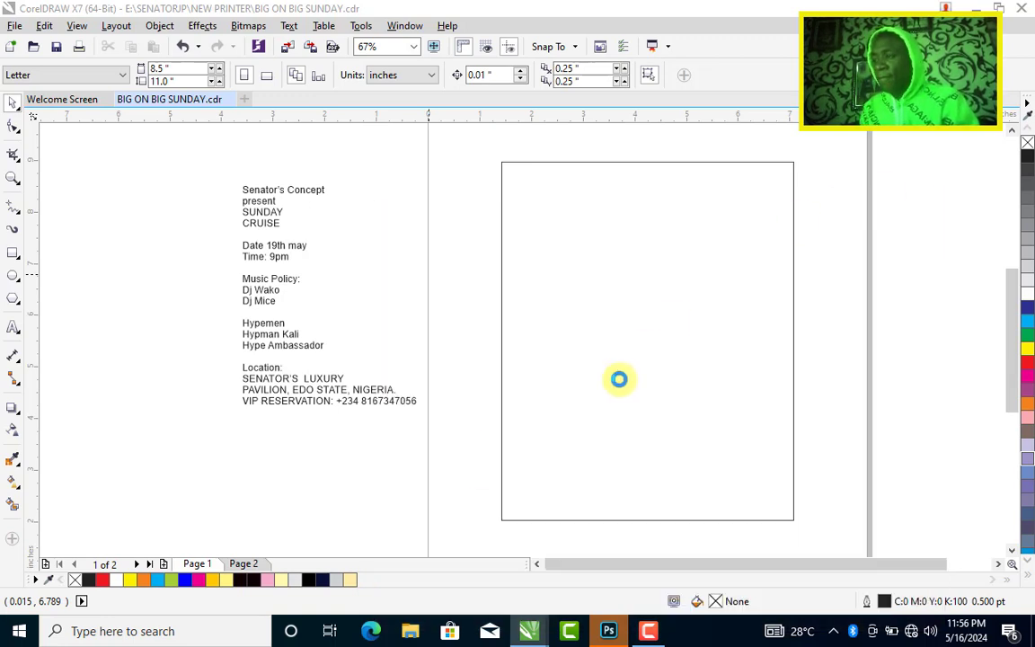
Import the MATURE RED BACKGROUND image from the BLUETOOTH folder in File Explorer, placing it beside the page.
{"action": "left_click", "coordinate": [415, 628]}
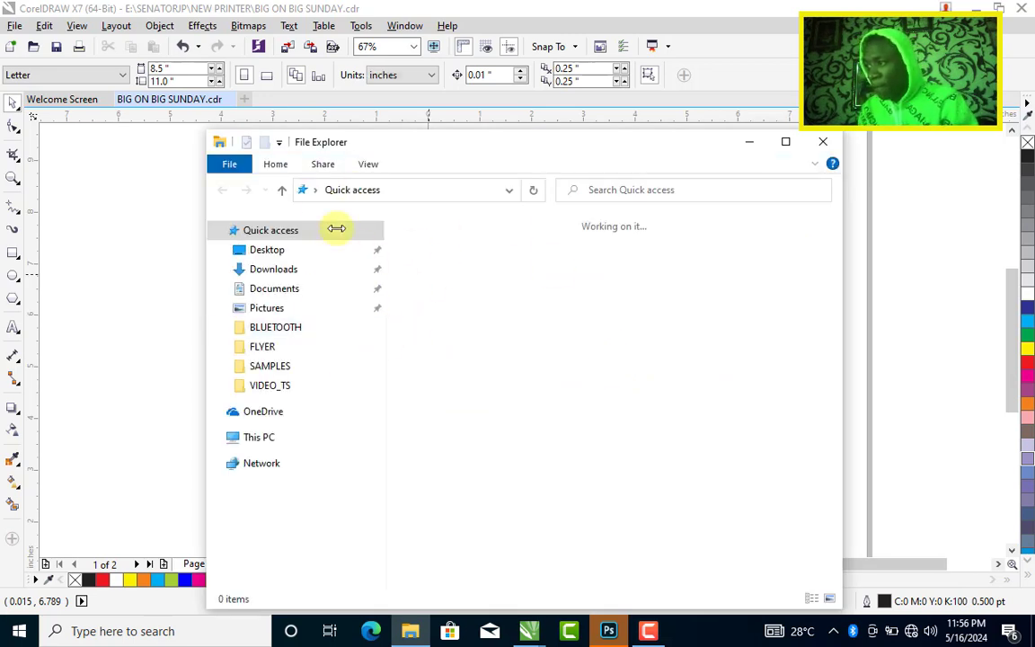
{"action": "left_click", "coordinate": [279, 329]}
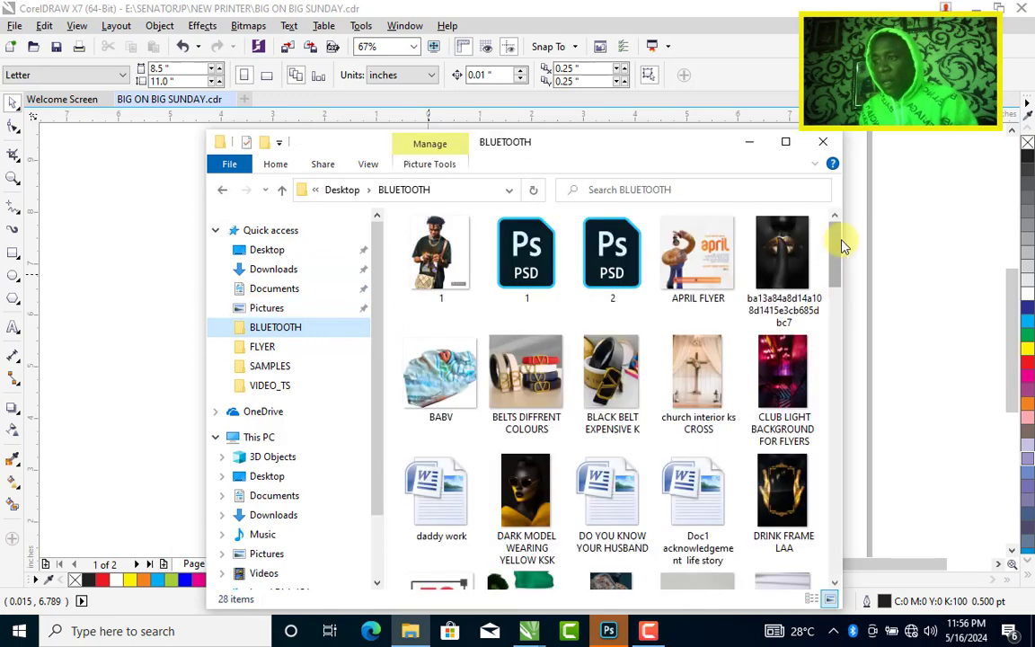
{"action": "left_click_drag", "start_coordinate": [837, 257], "coordinate": [837, 281]}
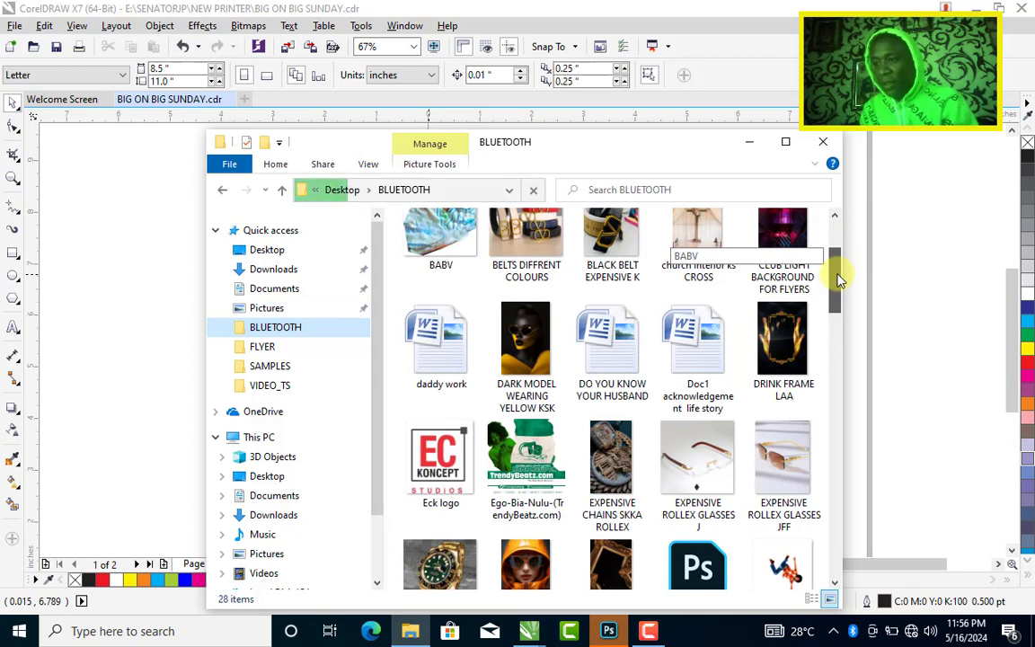
{"action": "left_click_drag", "start_coordinate": [838, 281], "coordinate": [836, 444]}
{"action": "left_click", "coordinate": [711, 379]}
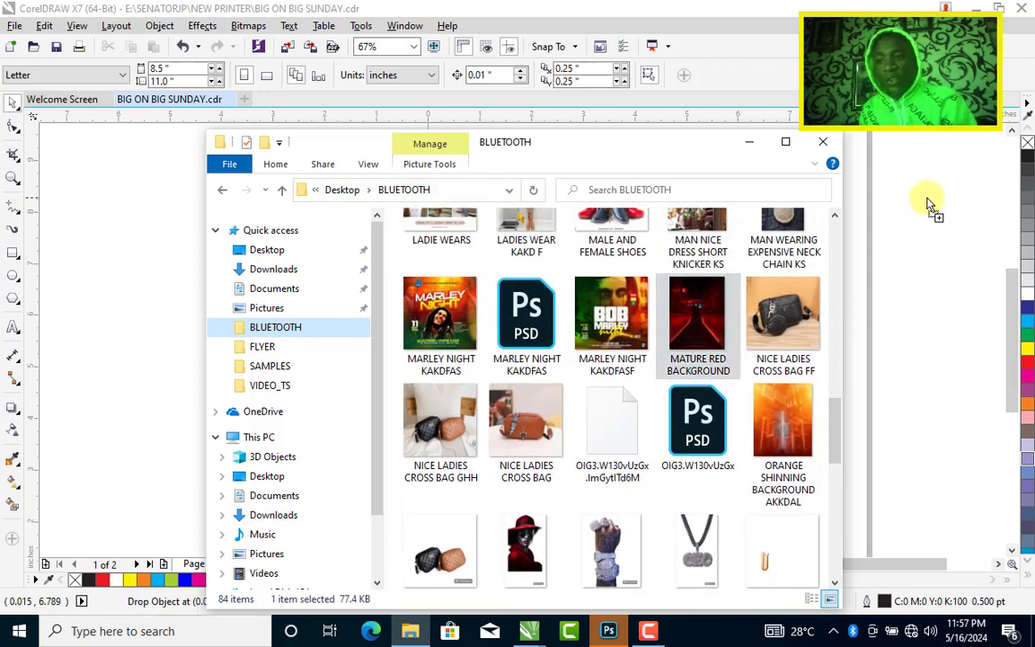
{"action": "left_click_drag", "start_coordinate": [931, 205], "coordinate": [931, 203]}
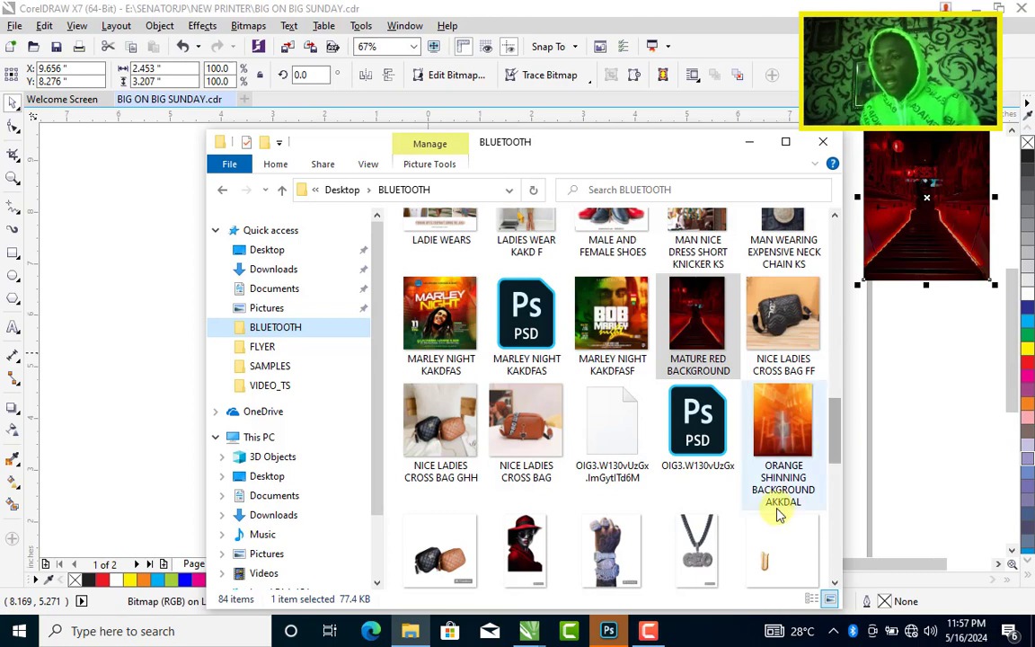
Import the cut-out image of the woman in the red hat onto the page and scale it to 44%.
{"action": "left_click_drag", "start_coordinate": [527, 551], "coordinate": [586, 383]}
{"action": "key", "text": "F4"}
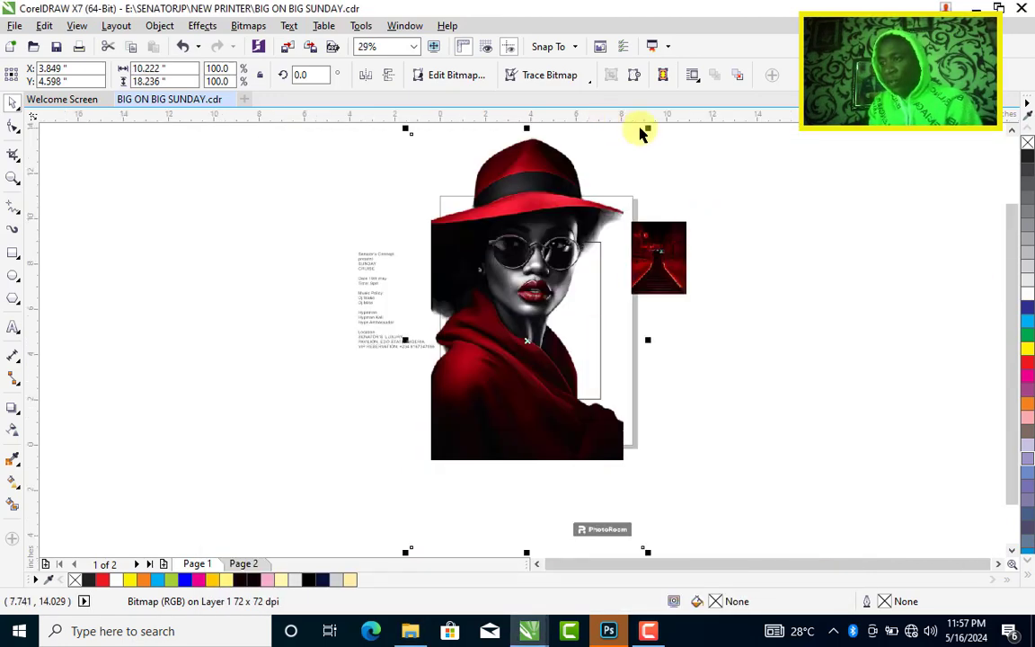
{"action": "left_click_drag", "start_coordinate": [632, 188], "coordinate": [618, 244]}
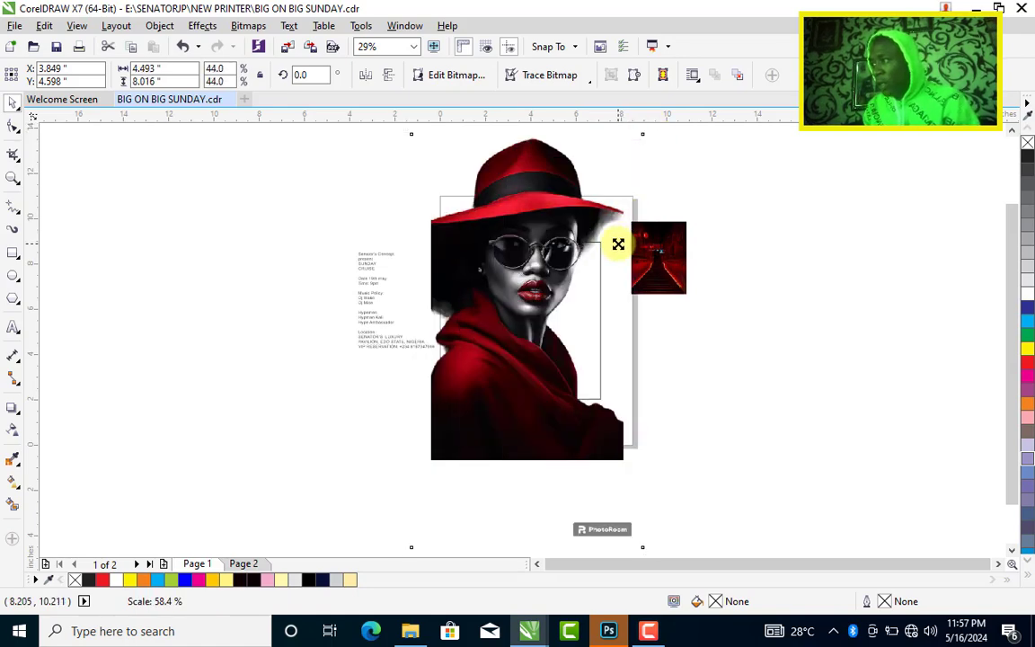
{"action": "scroll", "coordinate": [498, 245], "scroll_direction": "up", "scroll_amount": 2}
{"action": "left_click", "coordinate": [14, 155]}
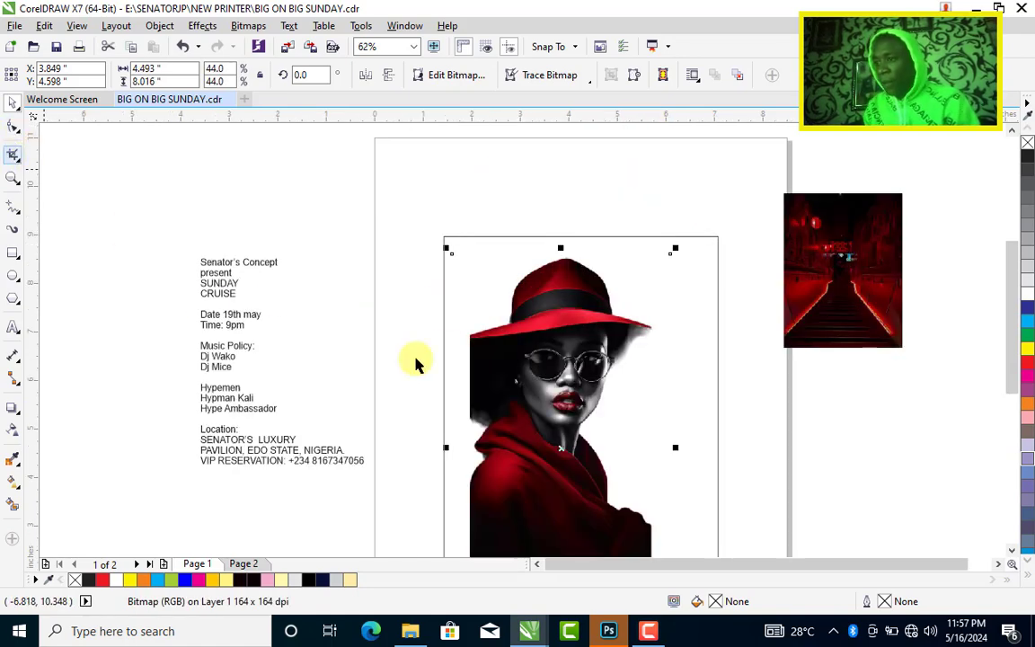
{"action": "key", "text": "F4"}
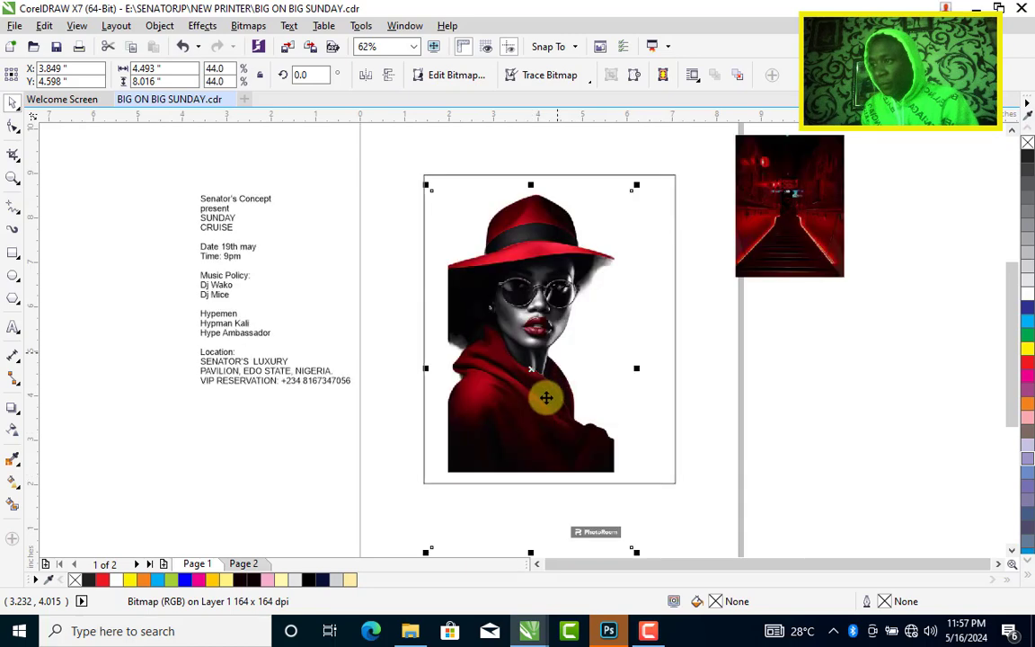
Move the woman image slightly up and to the right so her figure sits centred across the rectangle.
{"action": "left_click_drag", "start_coordinate": [545, 398], "coordinate": [561, 377]}
{"action": "scroll", "coordinate": [331, 424], "scroll_direction": "up", "scroll_amount": 2}
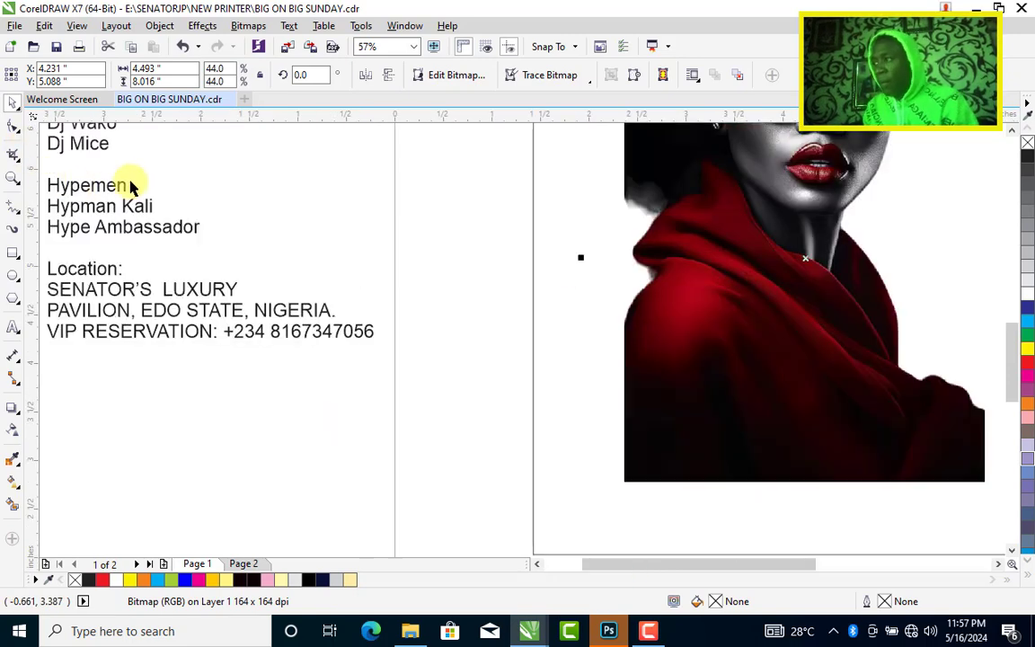
{"action": "key", "text": "F4"}
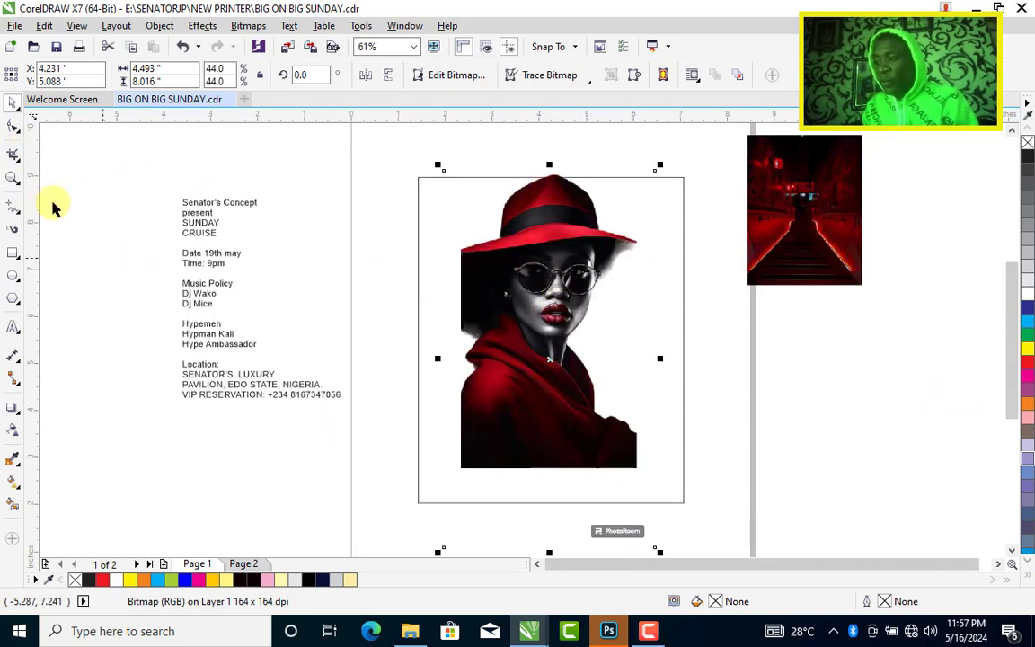
Trim the PhotoRoom watermark and empty area below the woman by raising the bitmap's bottom nodes to the cloak's lower edge.
{"action": "left_click", "coordinate": [13, 128]}
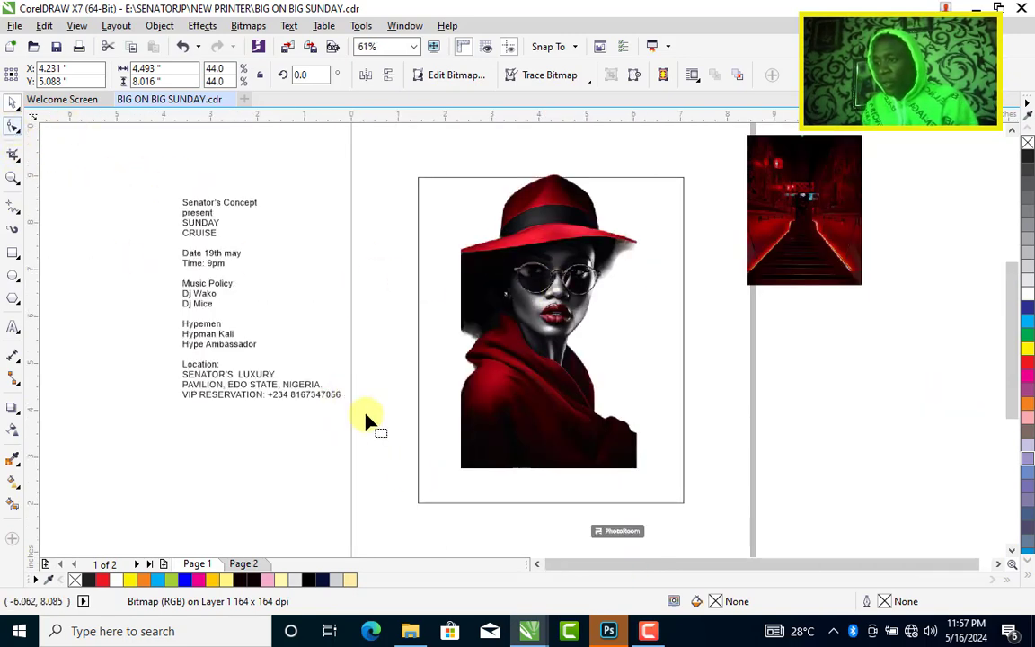
{"action": "left_click", "coordinate": [469, 393]}
{"action": "left_click_drag", "start_coordinate": [402, 505], "coordinate": [651, 421]}
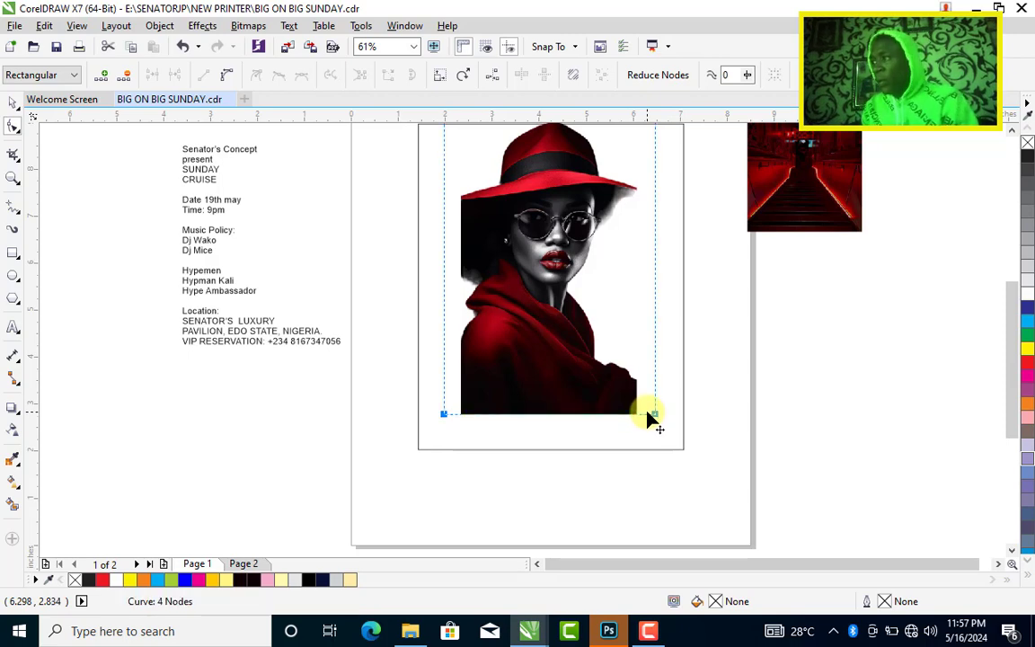
{"action": "key", "text": "F4"}
{"action": "scroll", "coordinate": [384, 434], "scroll_direction": "up", "scroll_amount": 3}
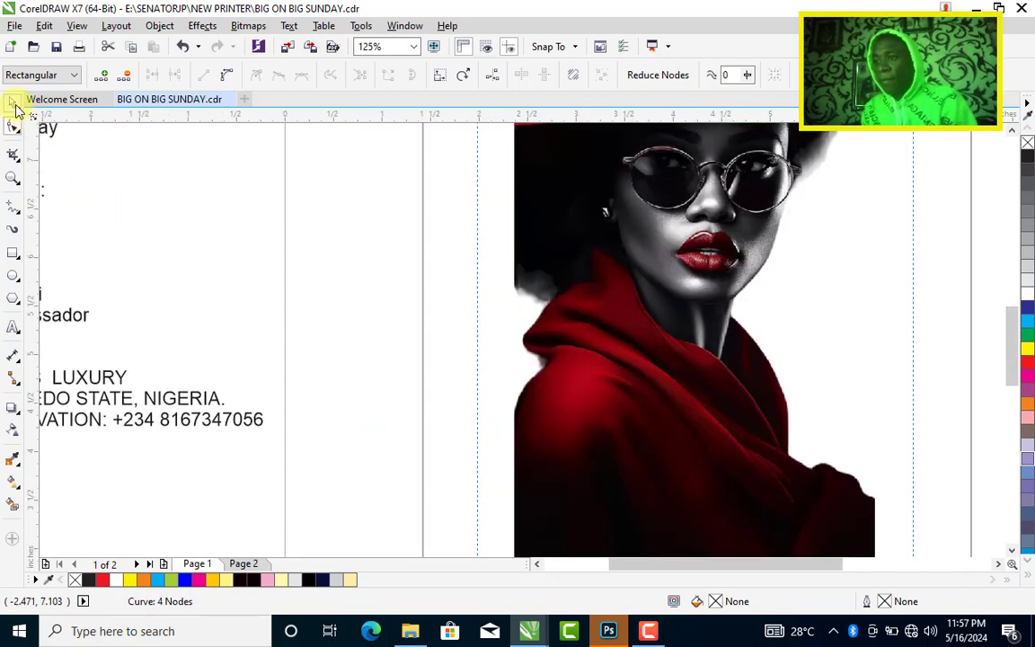
{"action": "left_click", "coordinate": [13, 104]}
{"action": "key", "text": "F4"}
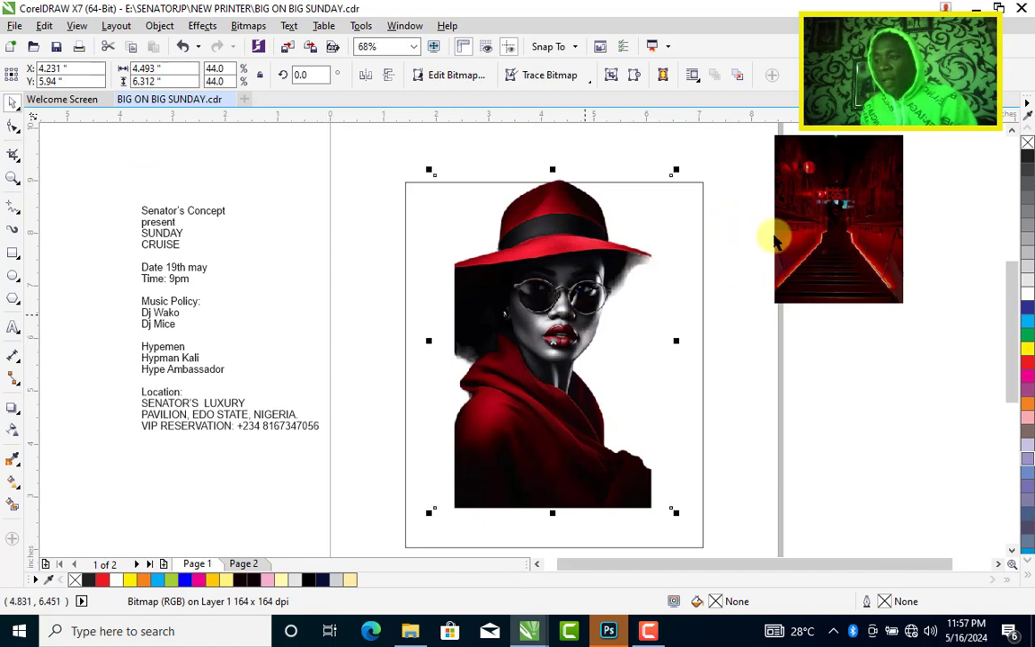
Move the red corridor background behind the woman and enlarge it to about 5.84 by 7.64 inches, covering the whole rectangle.
{"action": "left_click", "coordinate": [878, 198]}
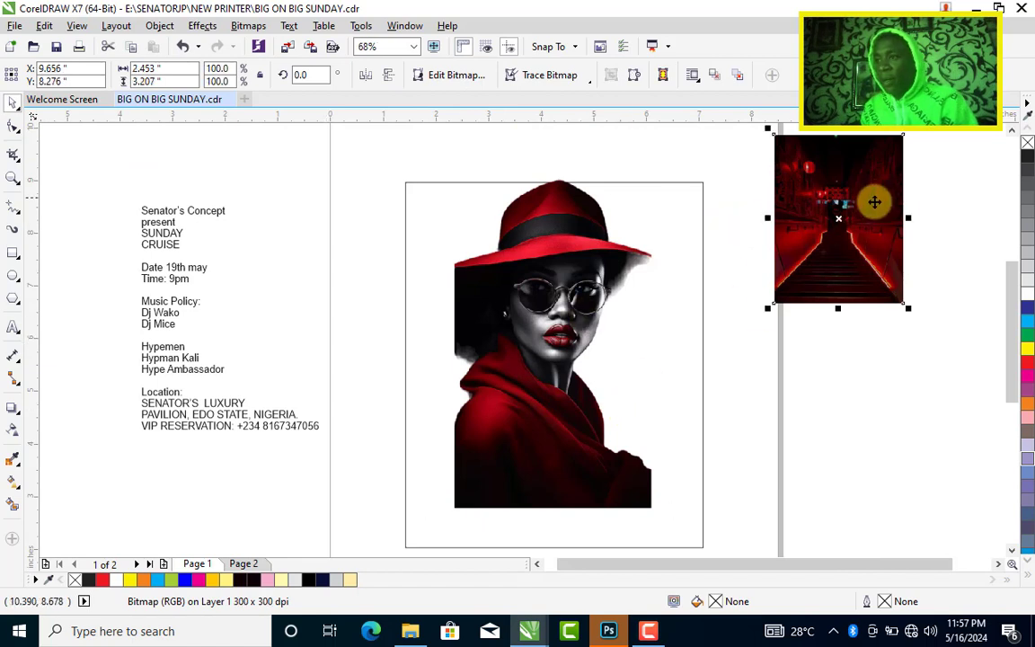
{"action": "left_click_drag", "start_coordinate": [874, 203], "coordinate": [498, 236]}
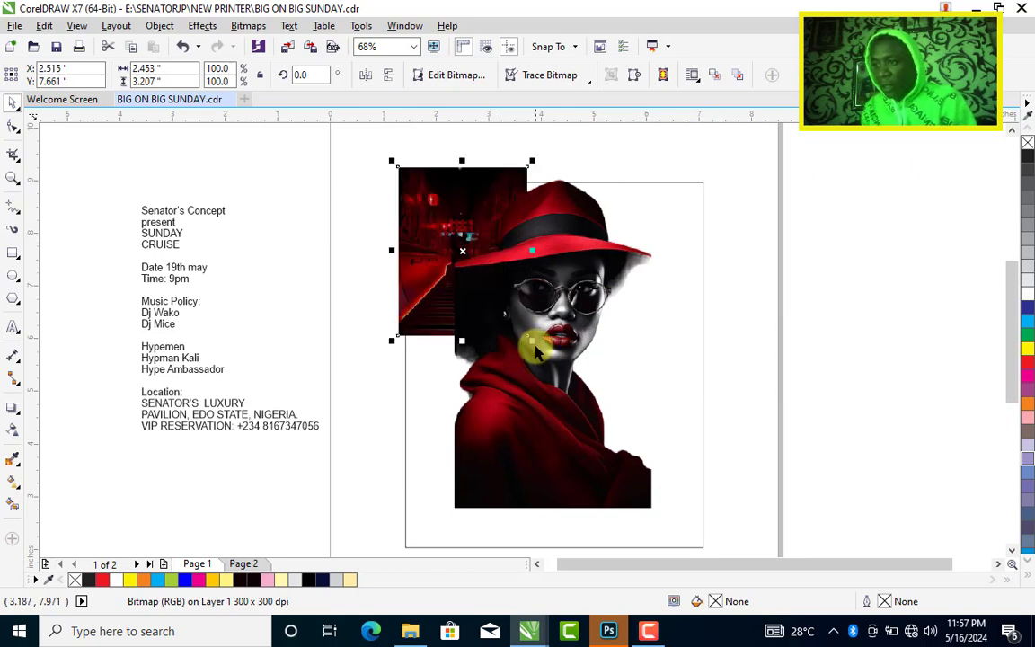
{"action": "left_click_drag", "start_coordinate": [534, 342], "coordinate": [718, 513]}
{"action": "key", "text": "F4"}
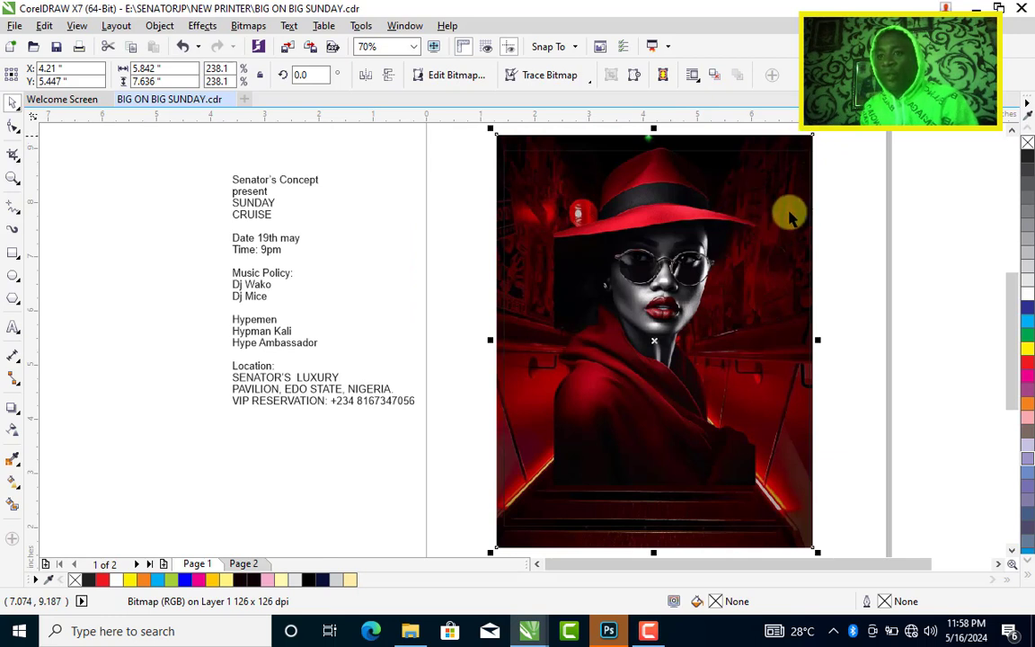
Fill the rectangle with white and PowerClip the red background image inside it.
{"action": "left_click", "coordinate": [798, 183]}
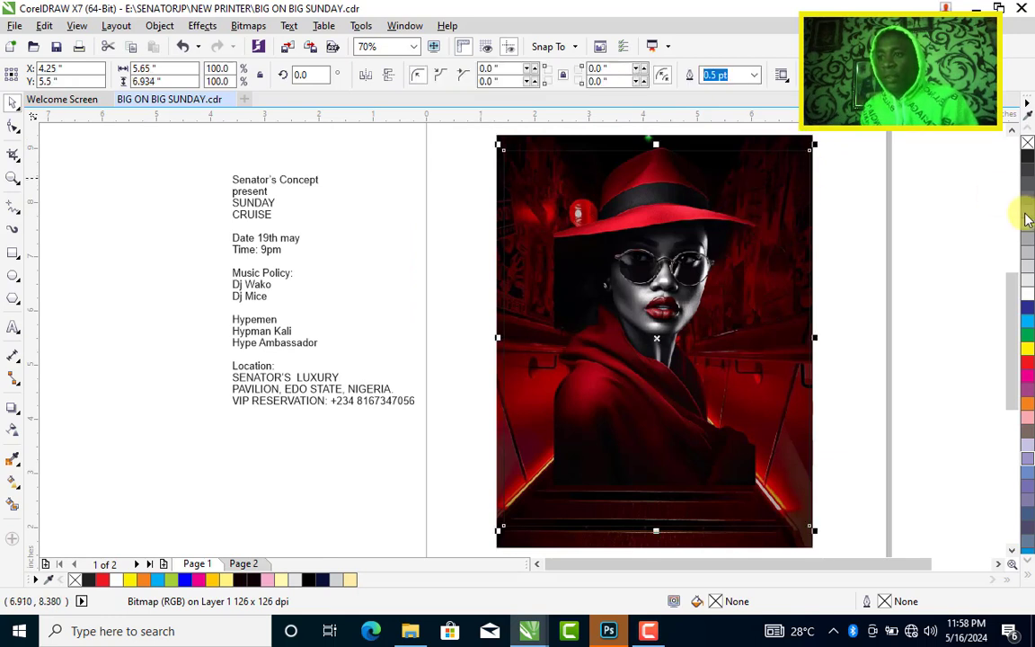
{"action": "left_click", "coordinate": [1027, 289]}
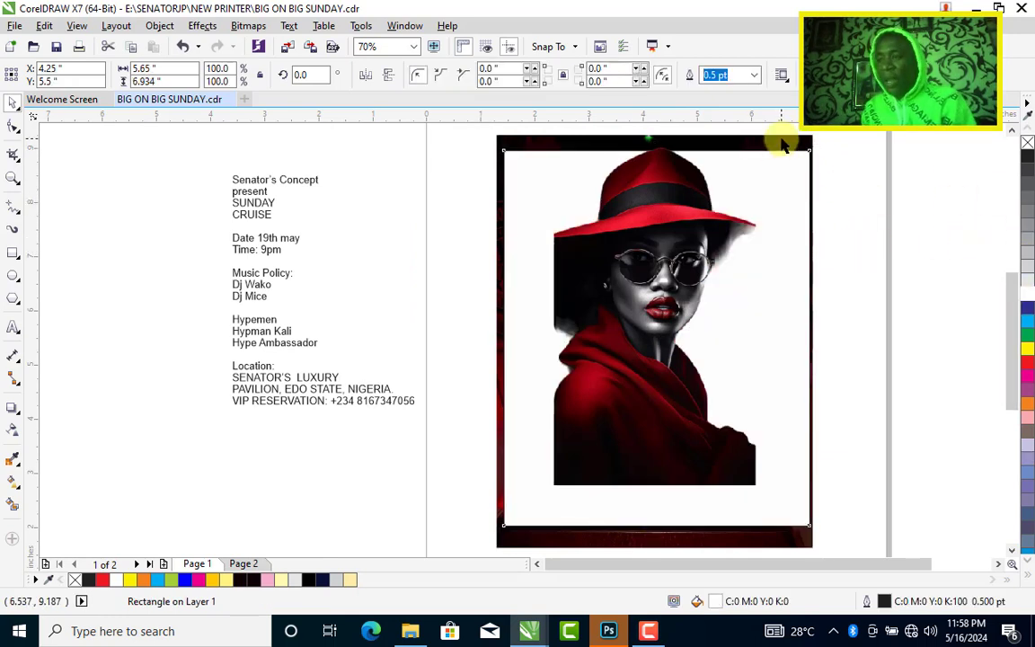
{"action": "left_click", "coordinate": [782, 147]}
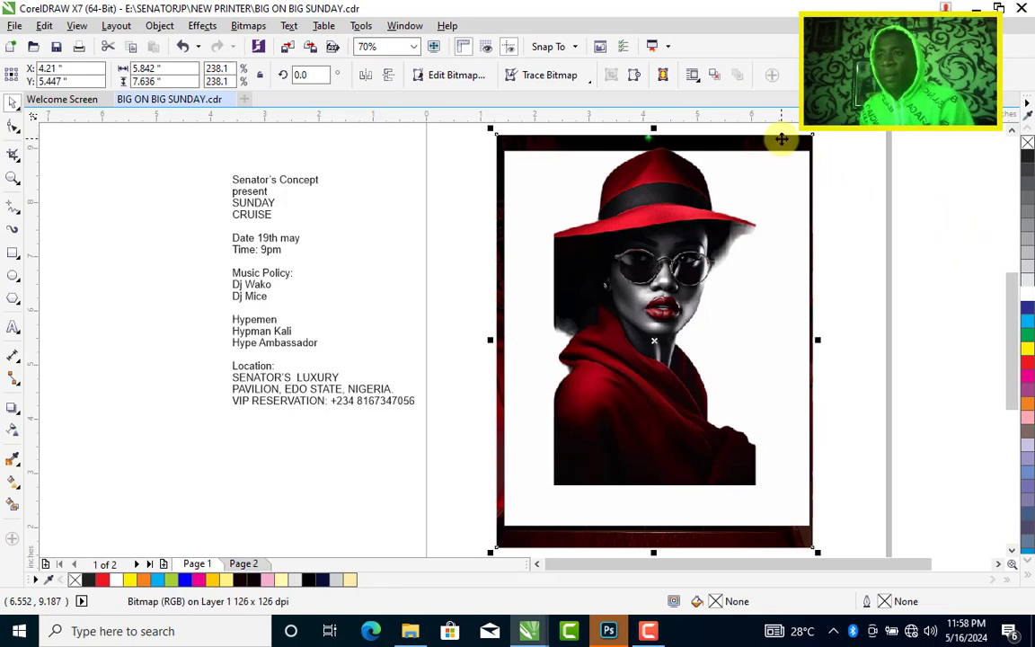
{"action": "right_click", "coordinate": [782, 139]}
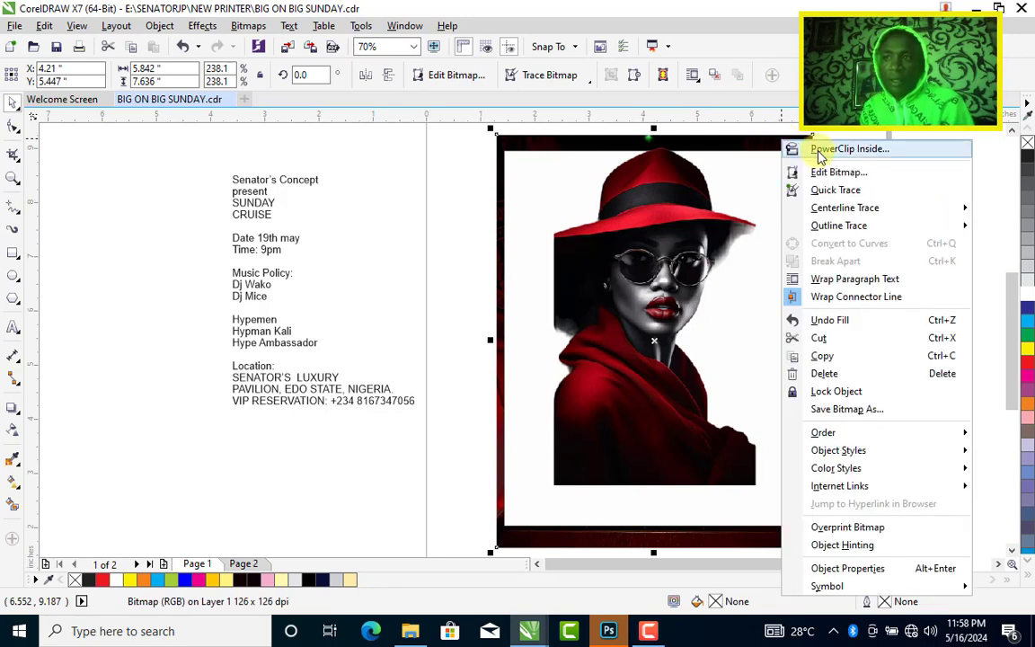
{"action": "left_click", "coordinate": [819, 149]}
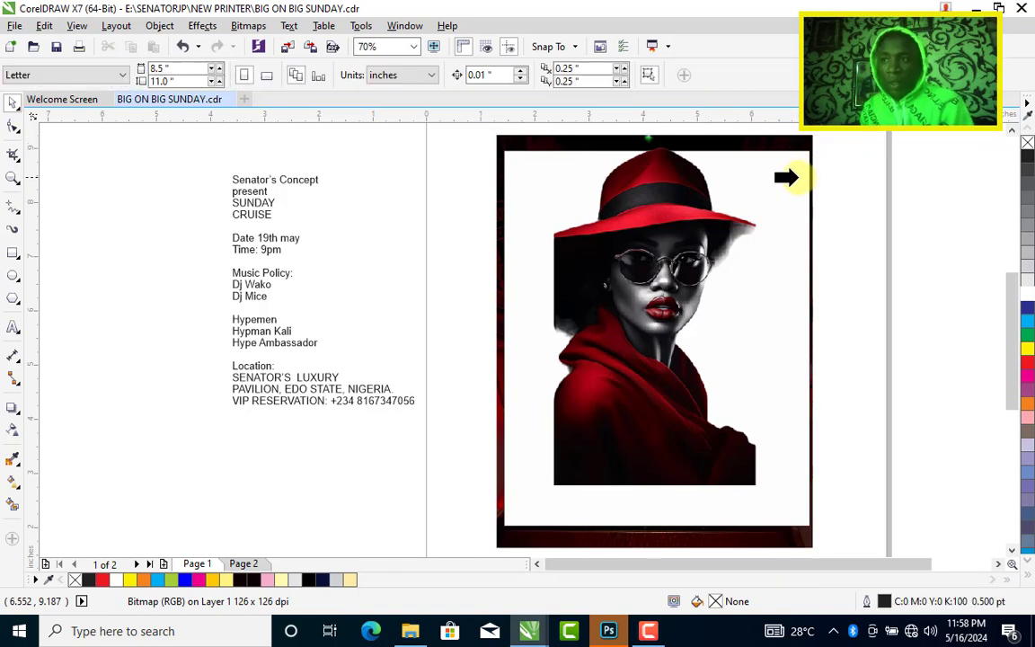
{"action": "left_click", "coordinate": [797, 177]}
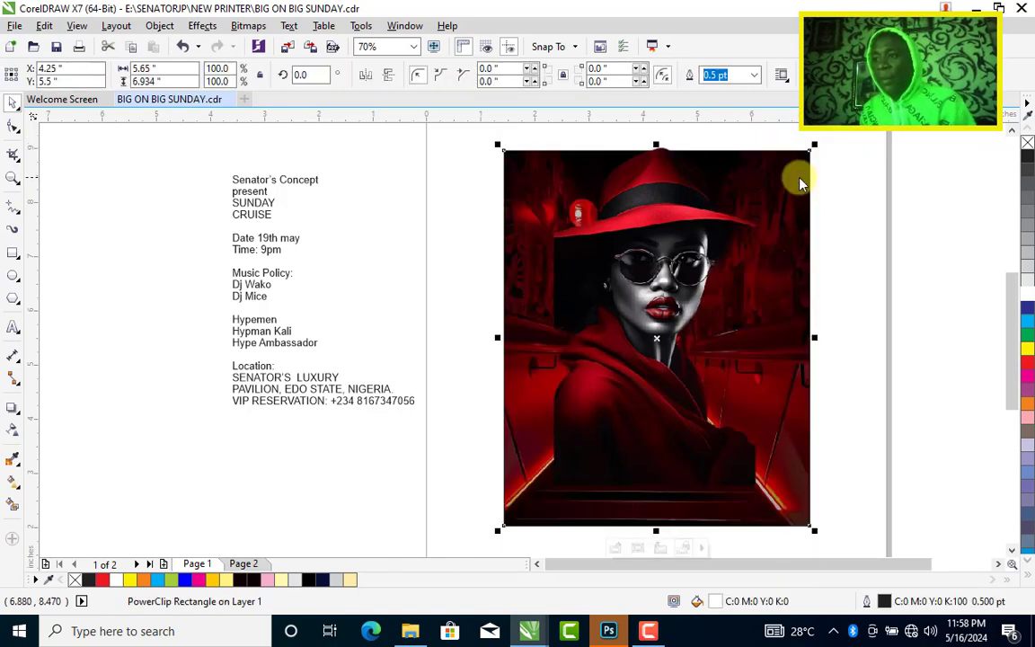
{"action": "left_click", "coordinate": [833, 166]}
Shift the woman image slightly down and to the right so her hat sits fully inside the flyer frame.
{"action": "left_click", "coordinate": [644, 363], "text": "ctrl"}
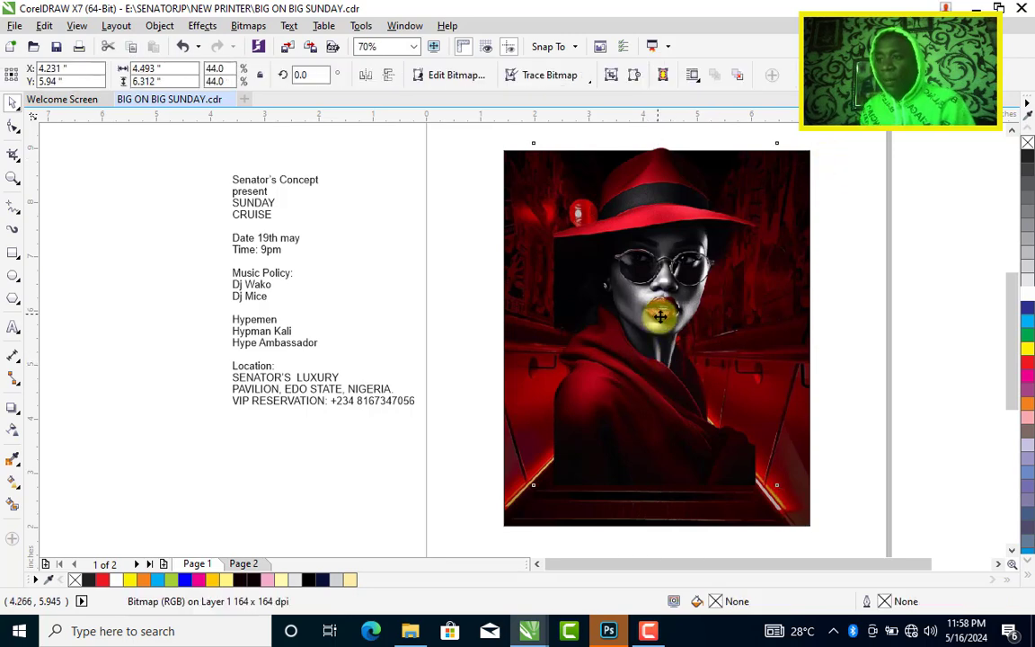
{"action": "left_click_drag", "start_coordinate": [651, 312], "coordinate": [664, 326]}
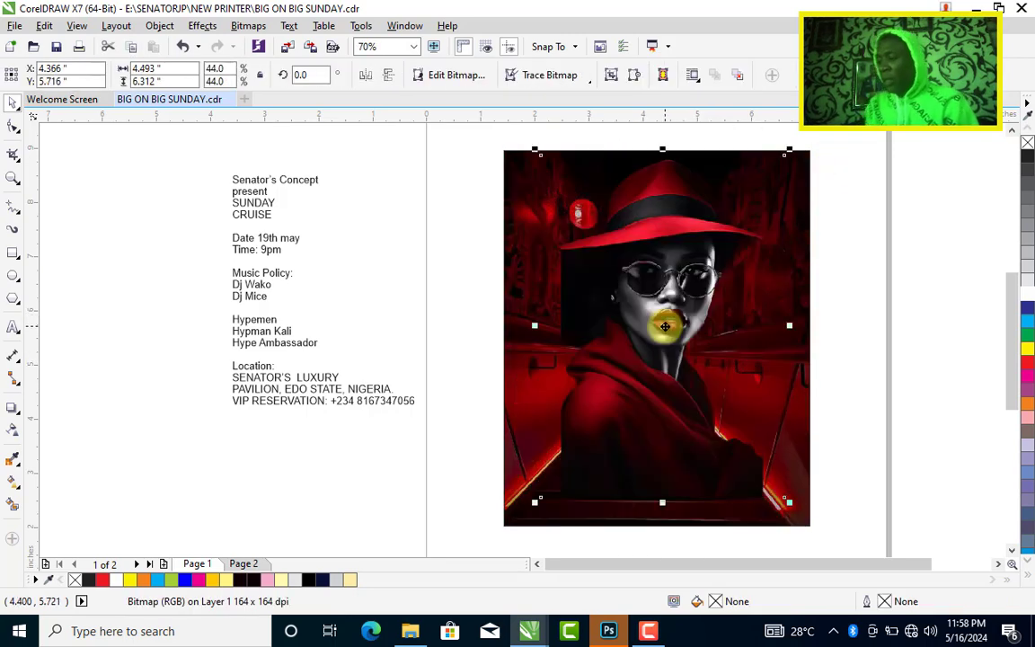
{"action": "scroll", "coordinate": [652, 446], "scroll_direction": "up", "scroll_amount": 1}
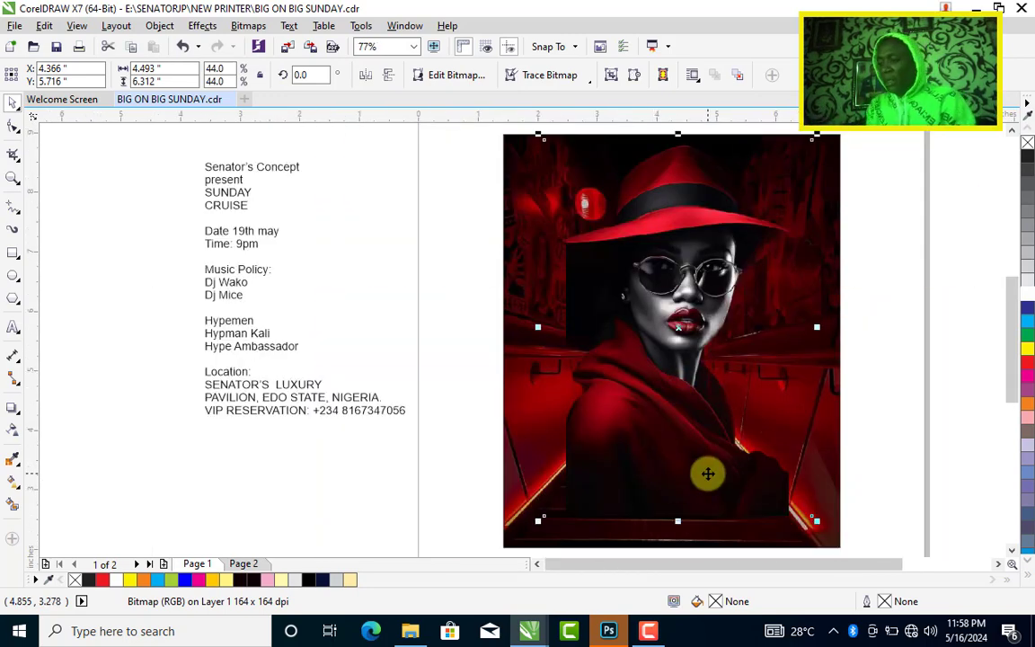
{"action": "scroll", "coordinate": [620, 474], "scroll_direction": "up", "scroll_amount": 3}
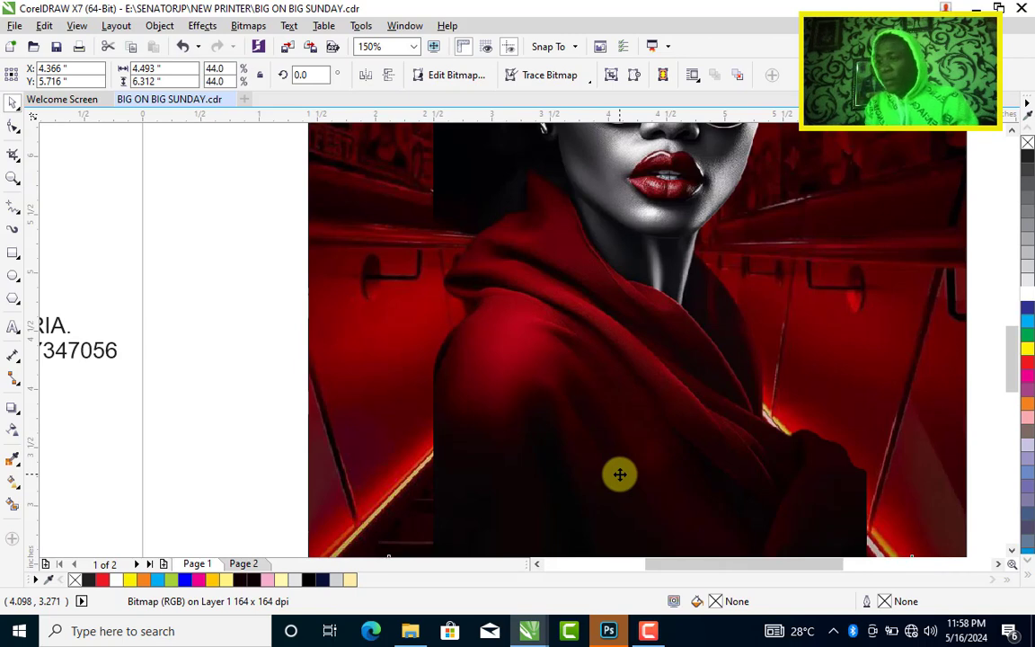
{"action": "scroll", "coordinate": [620, 474], "scroll_direction": "down", "scroll_amount": 3}
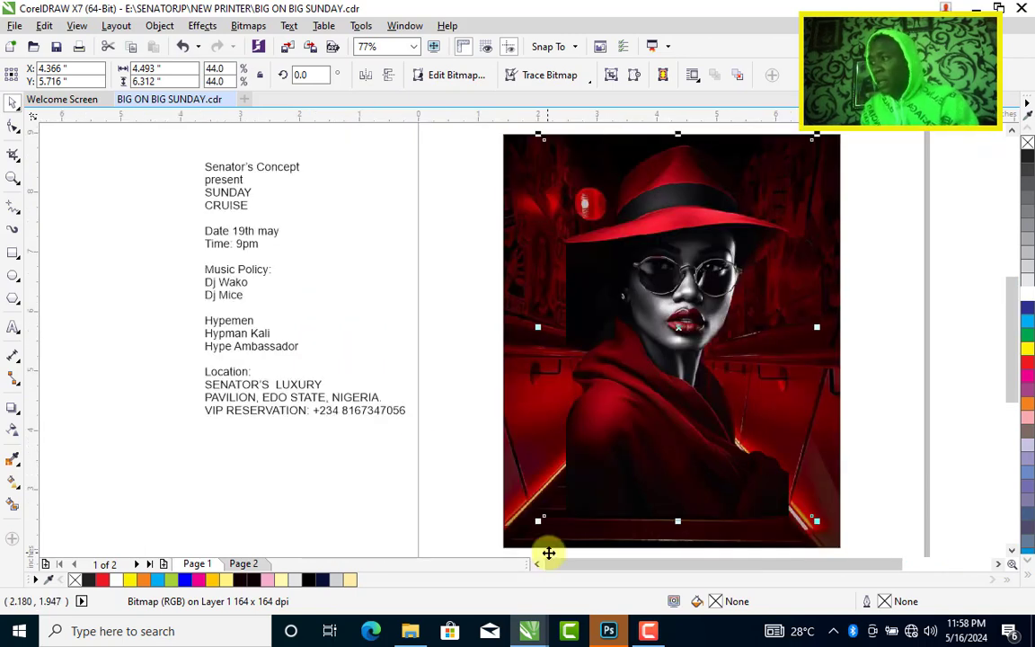
Apply a linear fountain transparency to the woman image, fading her cloak vertically from just below the neck to fully transparent near the image's lower edge.
{"action": "left_click", "coordinate": [12, 432]}
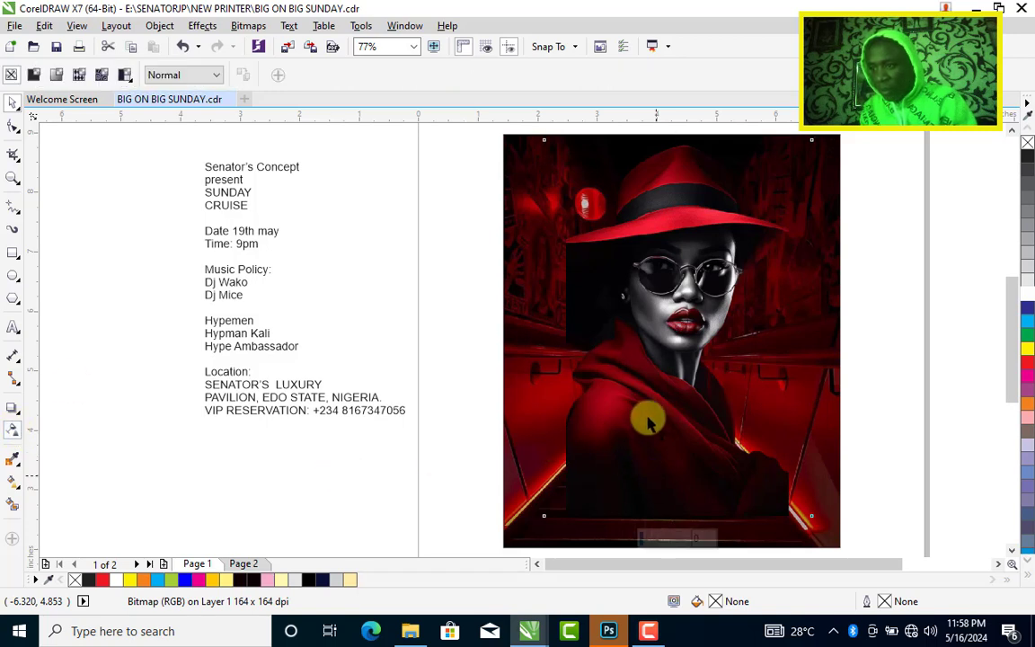
{"action": "left_click_drag", "start_coordinate": [665, 476], "coordinate": [662, 514]}
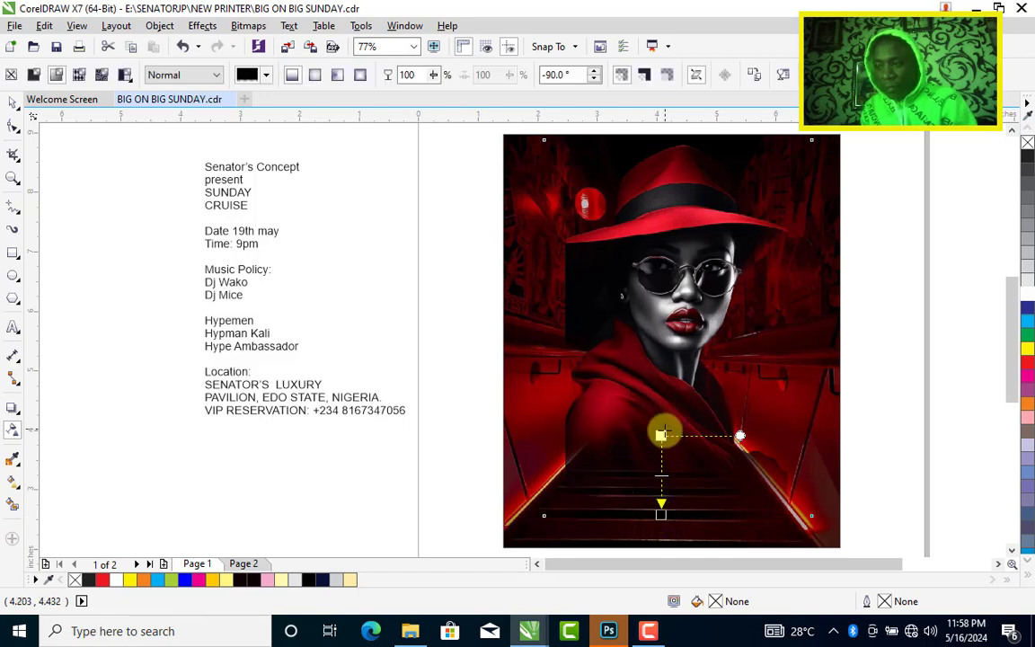
{"action": "left_click_drag", "start_coordinate": [662, 435], "coordinate": [665, 400]}
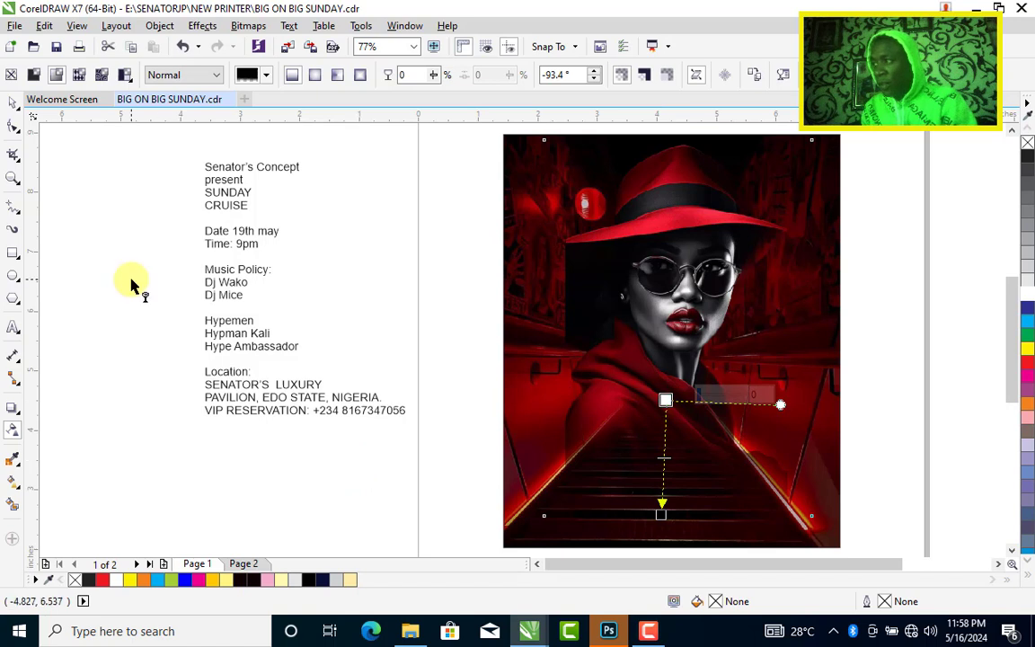
{"action": "left_click", "coordinate": [13, 106]}
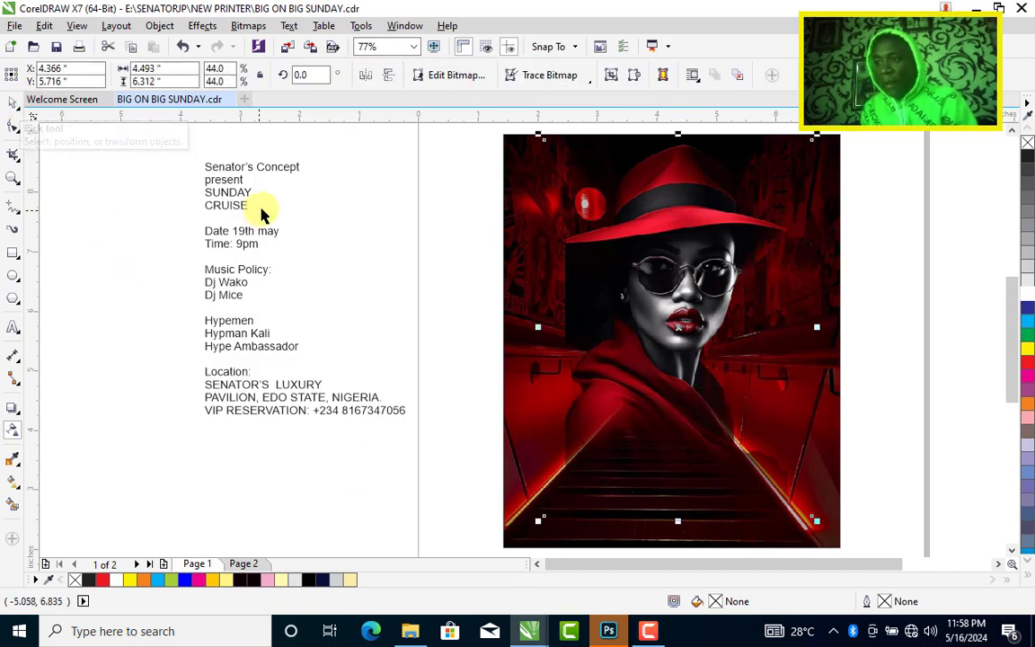
{"action": "left_click", "coordinate": [910, 296]}
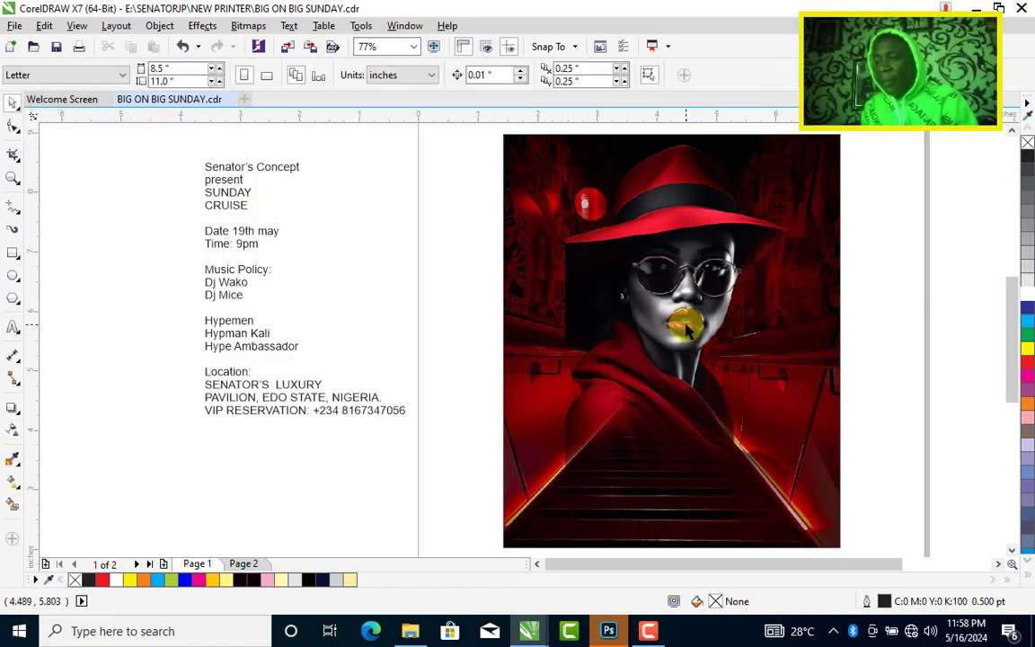
Open the flyer rectangle's PowerClip contents for editing and select the red corridor image.
{"action": "left_click", "coordinate": [519, 274]}
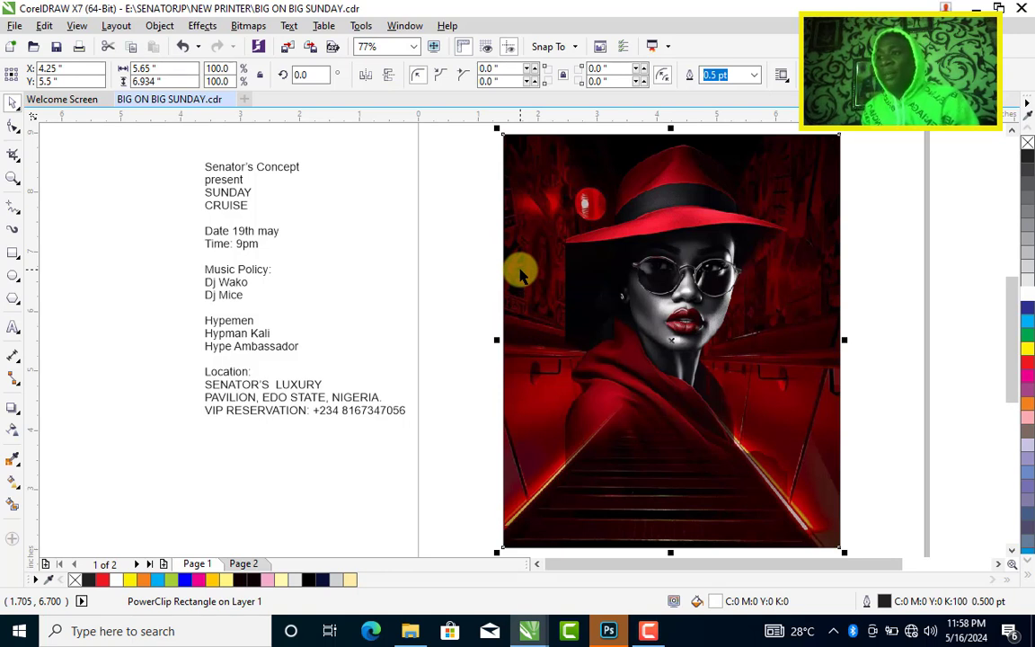
{"action": "right_click", "coordinate": [520, 162]}
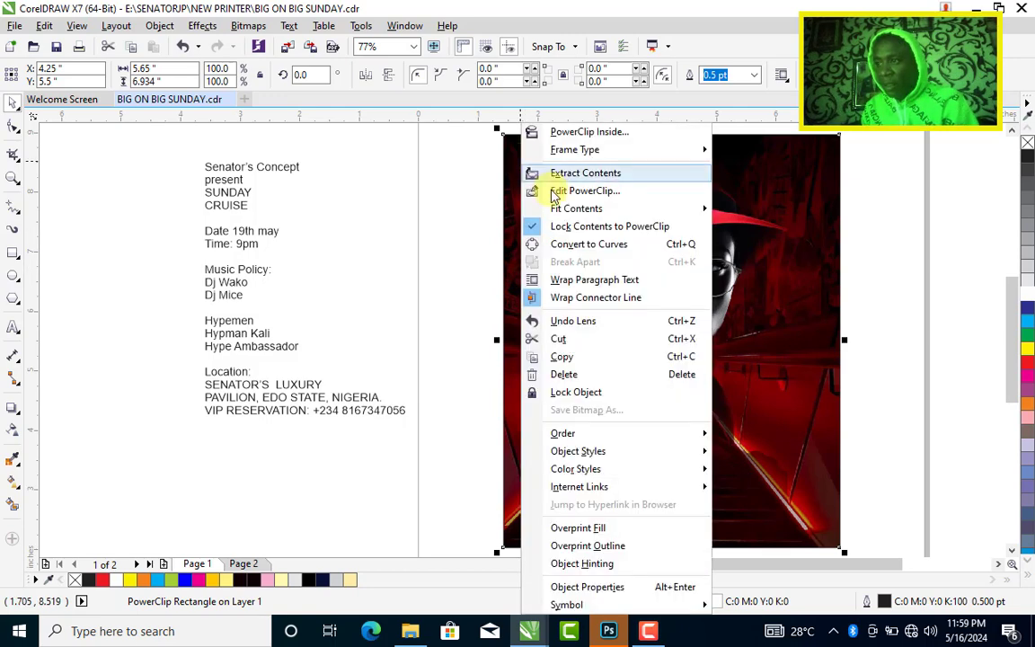
{"action": "mouse_move", "coordinate": [563, 211]}
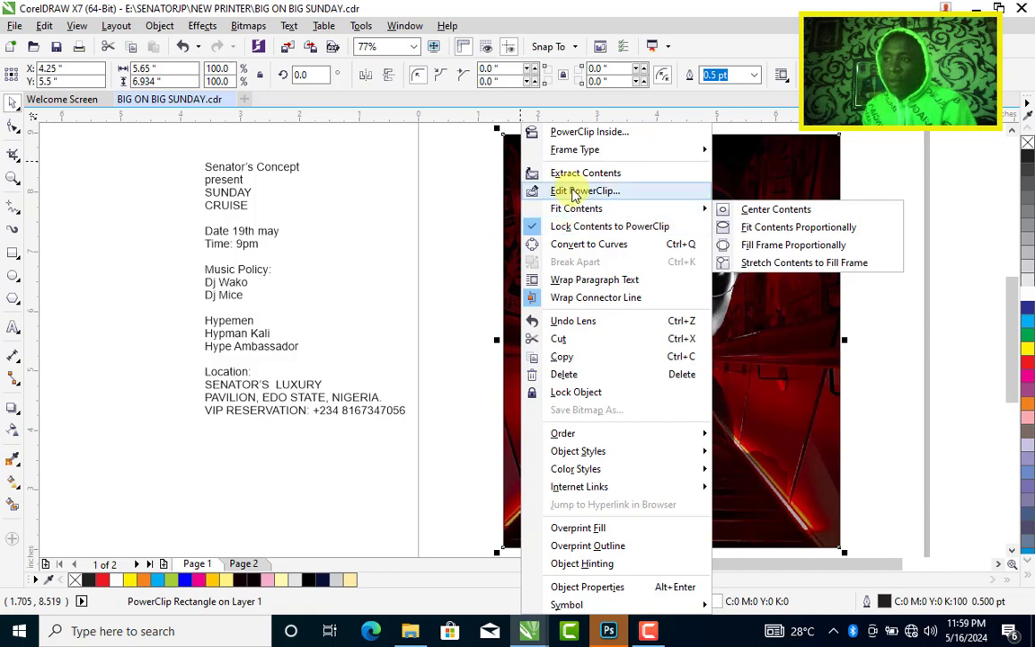
{"action": "left_click", "coordinate": [575, 192]}
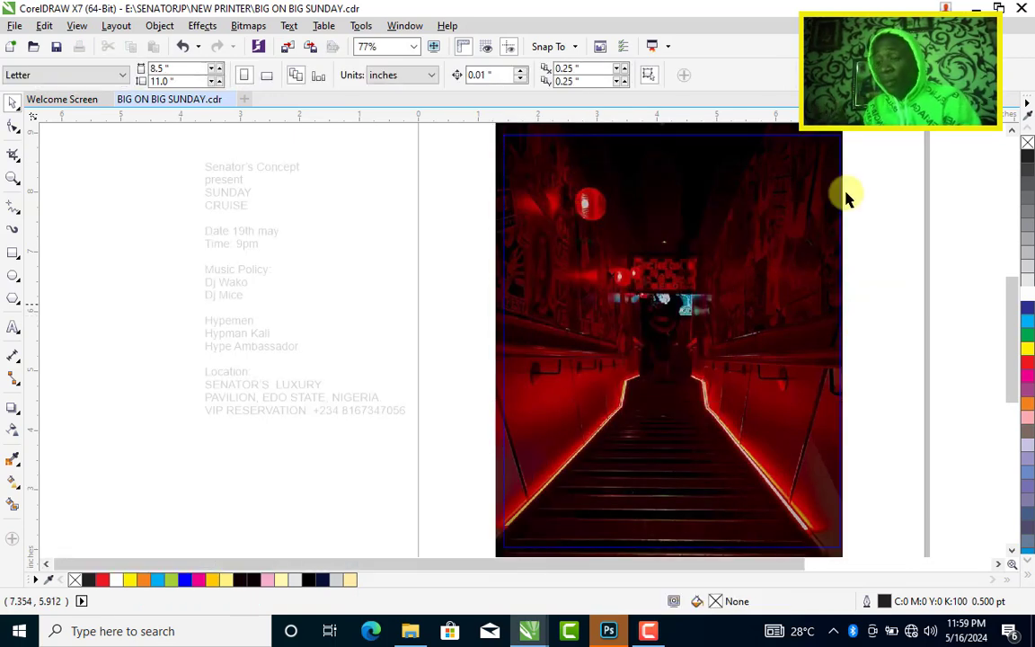
{"action": "left_click", "coordinate": [722, 239]}
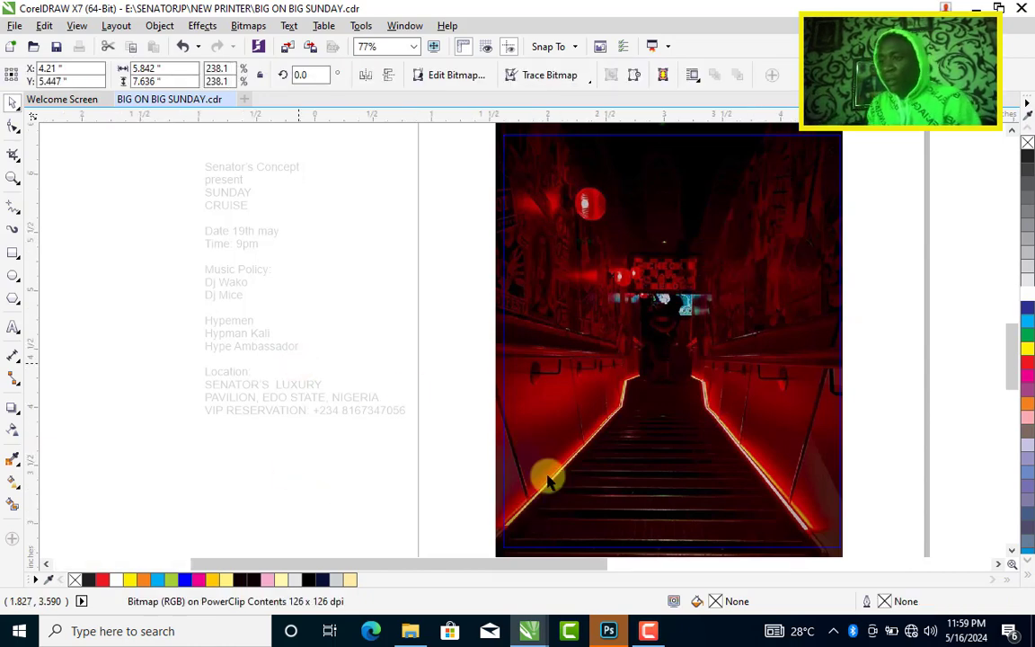
{"action": "scroll", "coordinate": [547, 474], "scroll_direction": "up", "scroll_amount": 3}
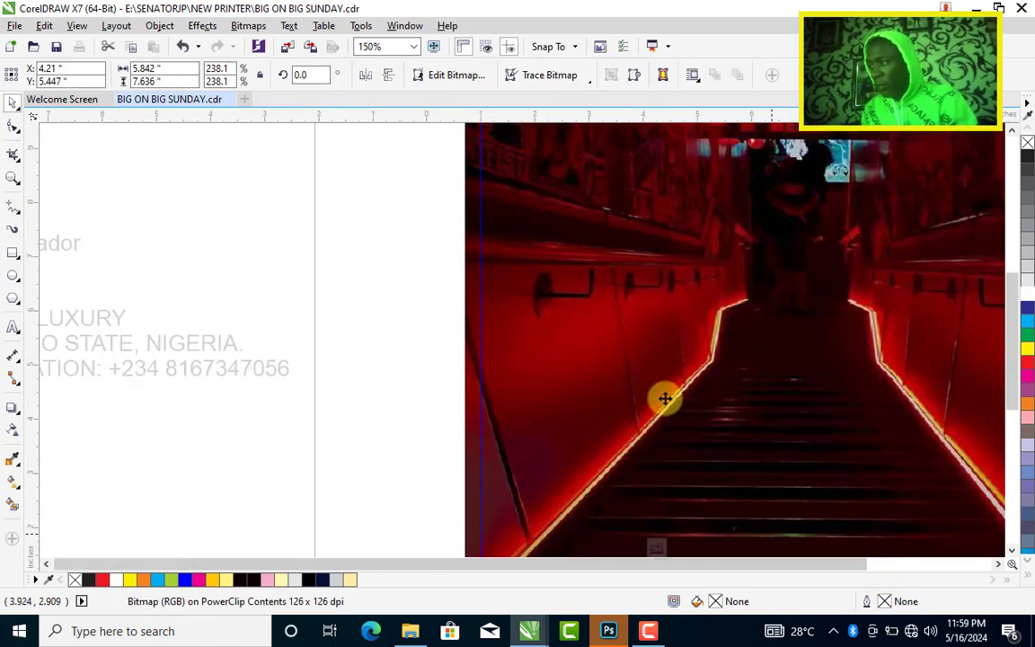
{"action": "scroll", "coordinate": [664, 397], "scroll_direction": "down", "scroll_amount": 3}
Apply a vertical linear transparency to the corridor image, fading from the far doorway to 100 percent transparent above the frame's lower edge.
{"action": "left_click", "coordinate": [13, 429]}
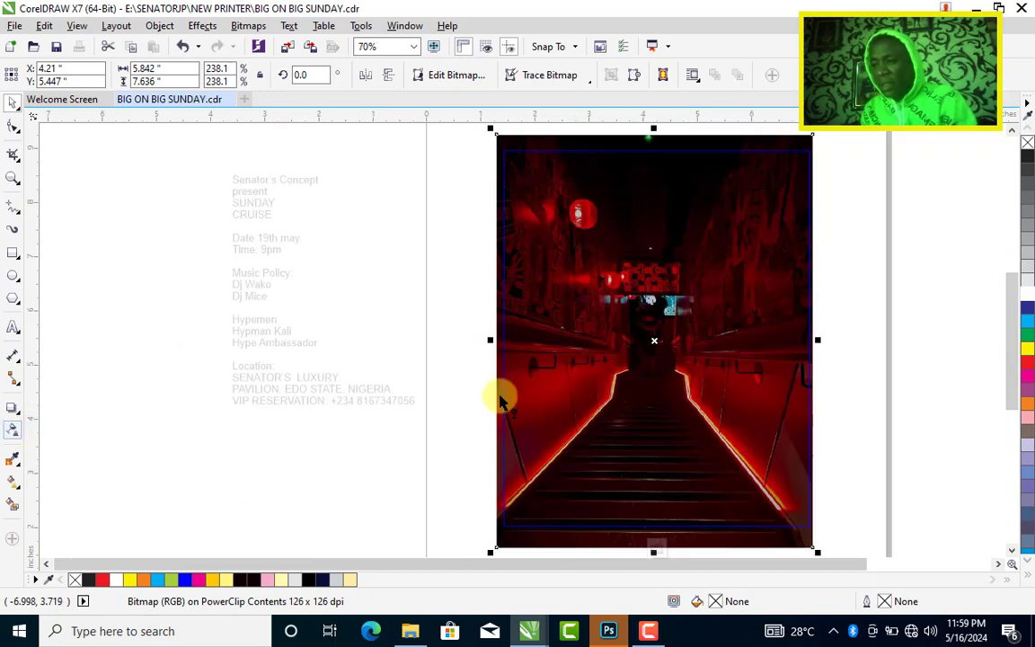
{"action": "left_click_drag", "start_coordinate": [652, 376], "coordinate": [650, 516]}
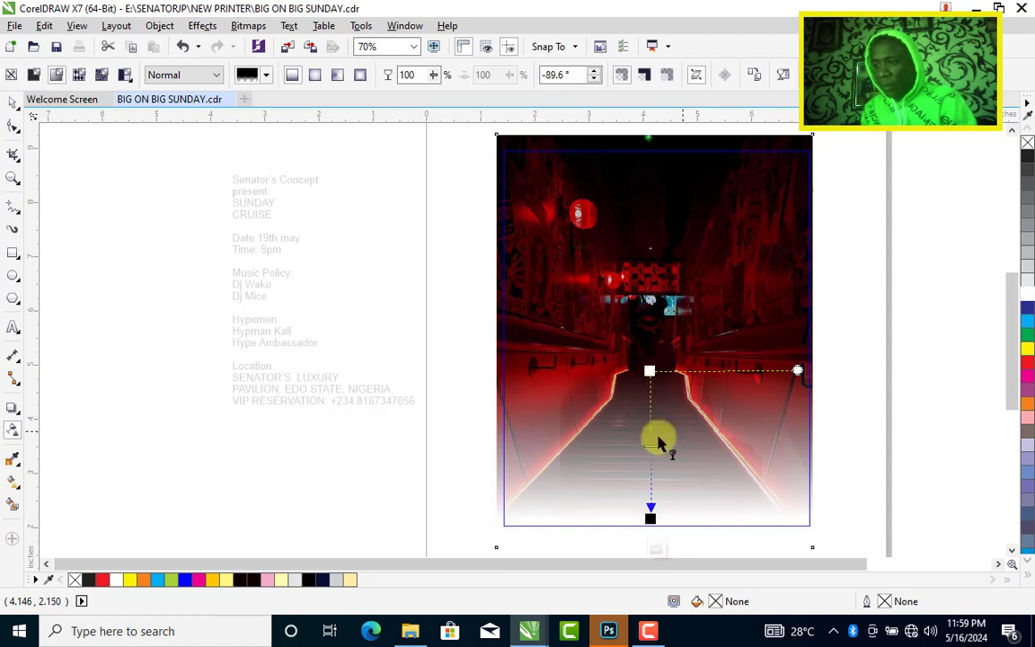
{"action": "left_click_drag", "start_coordinate": [652, 519], "coordinate": [652, 497]}
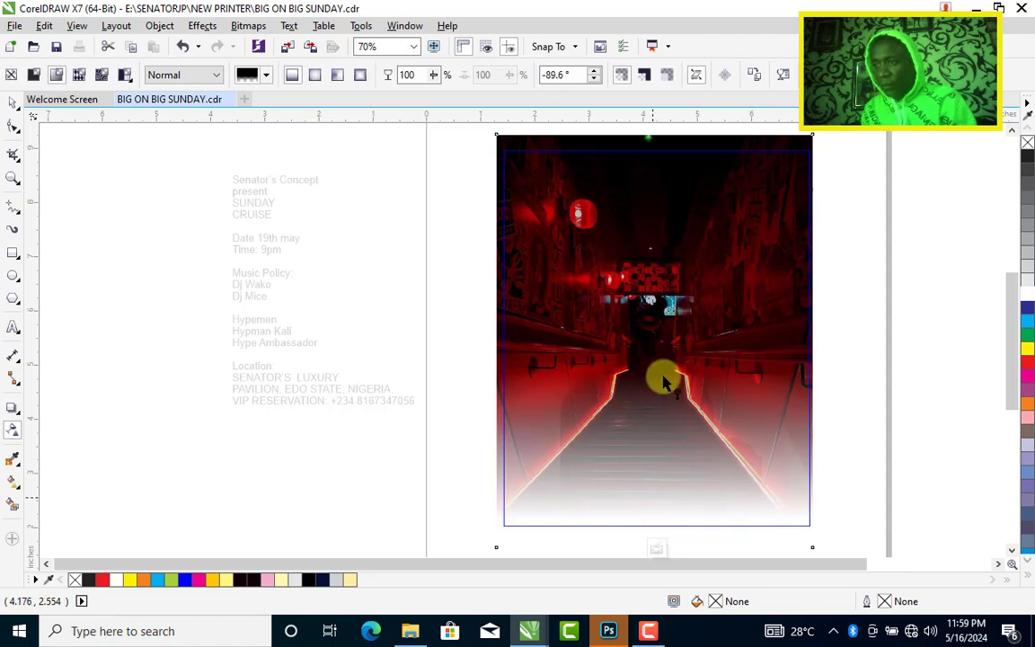
{"action": "left_click_drag", "start_coordinate": [649, 370], "coordinate": [650, 295]}
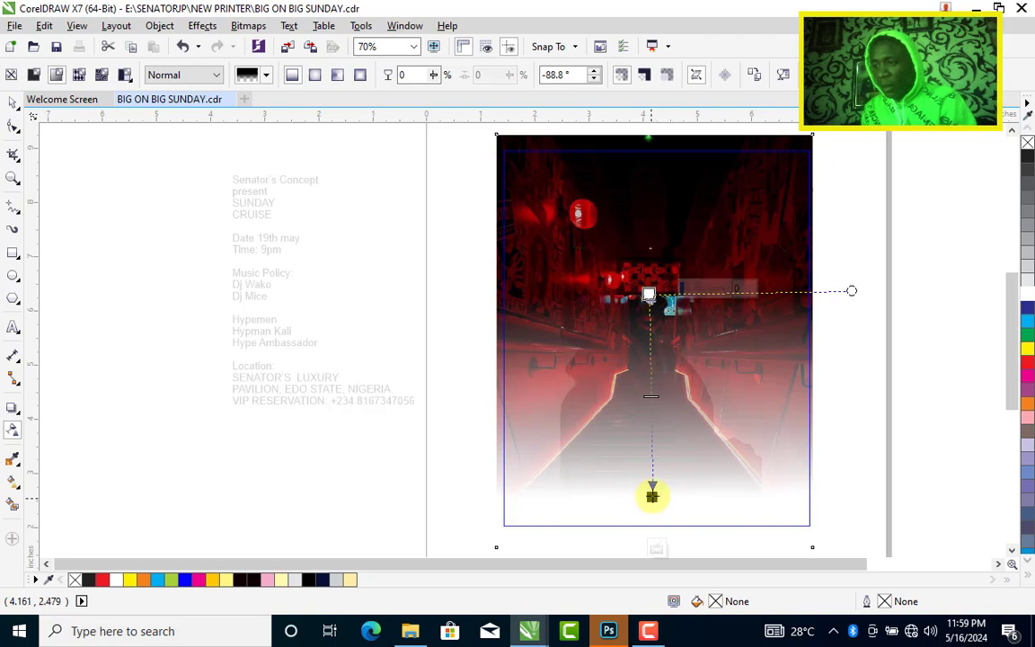
{"action": "left_click_drag", "start_coordinate": [652, 496], "coordinate": [653, 467]}
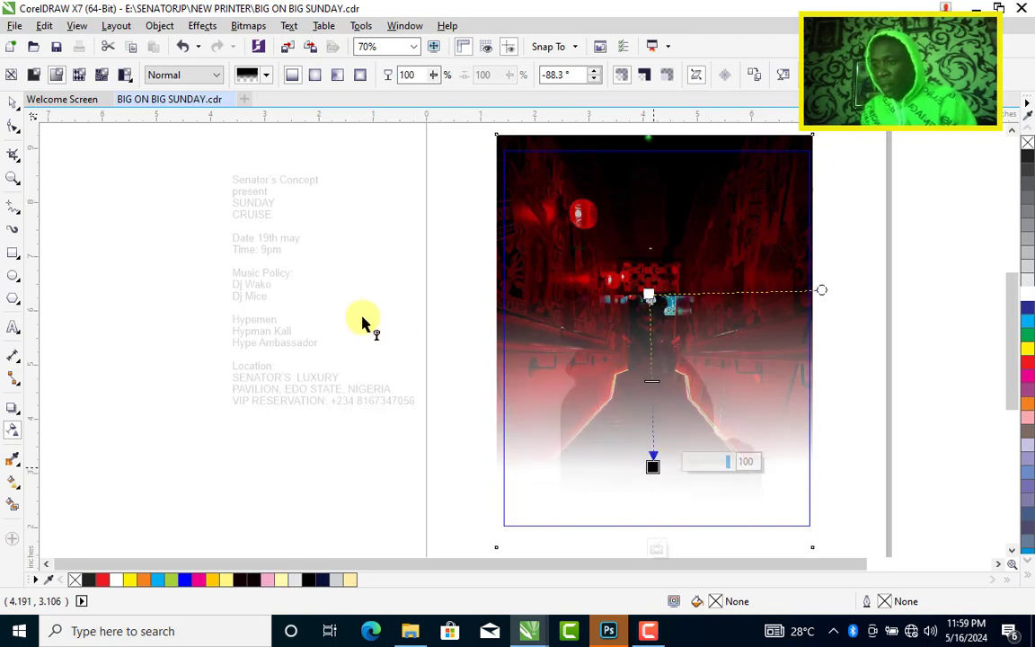
Finish editing the PowerClip level and return to the full flyer.
{"action": "left_click", "coordinate": [12, 102]}
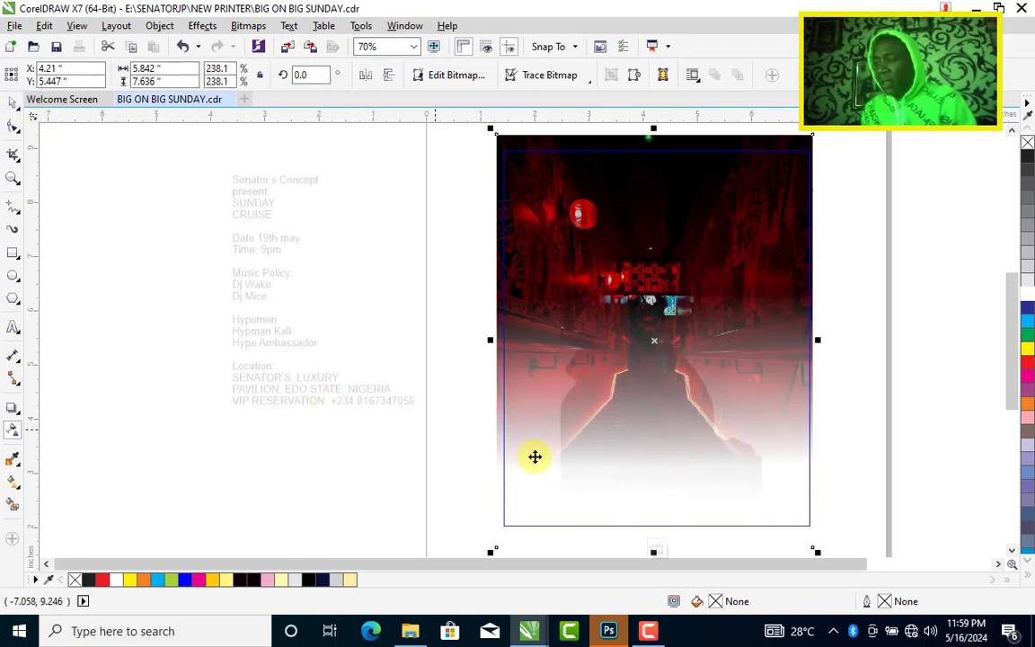
{"action": "right_click", "coordinate": [460, 282]}
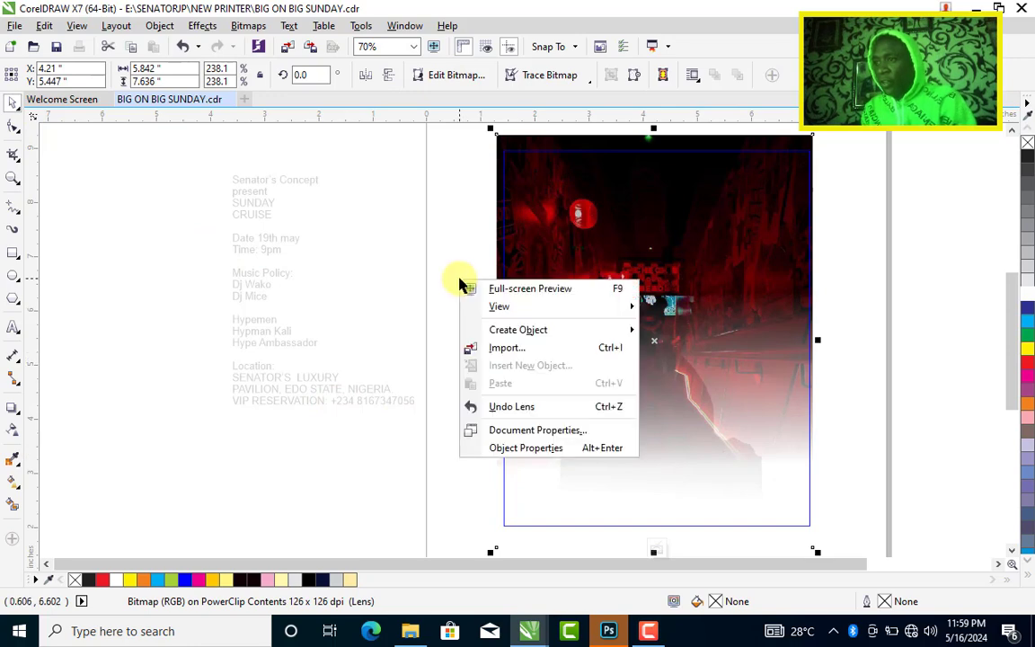
{"action": "left_click", "coordinate": [609, 197]}
{"action": "right_click", "coordinate": [609, 193]}
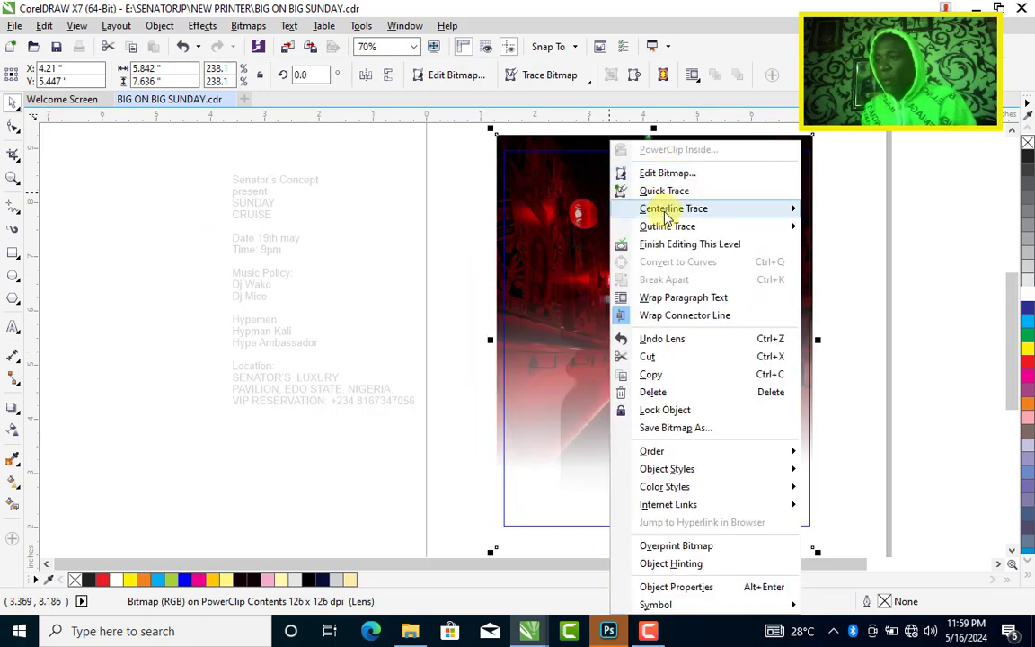
{"action": "left_click", "coordinate": [672, 244]}
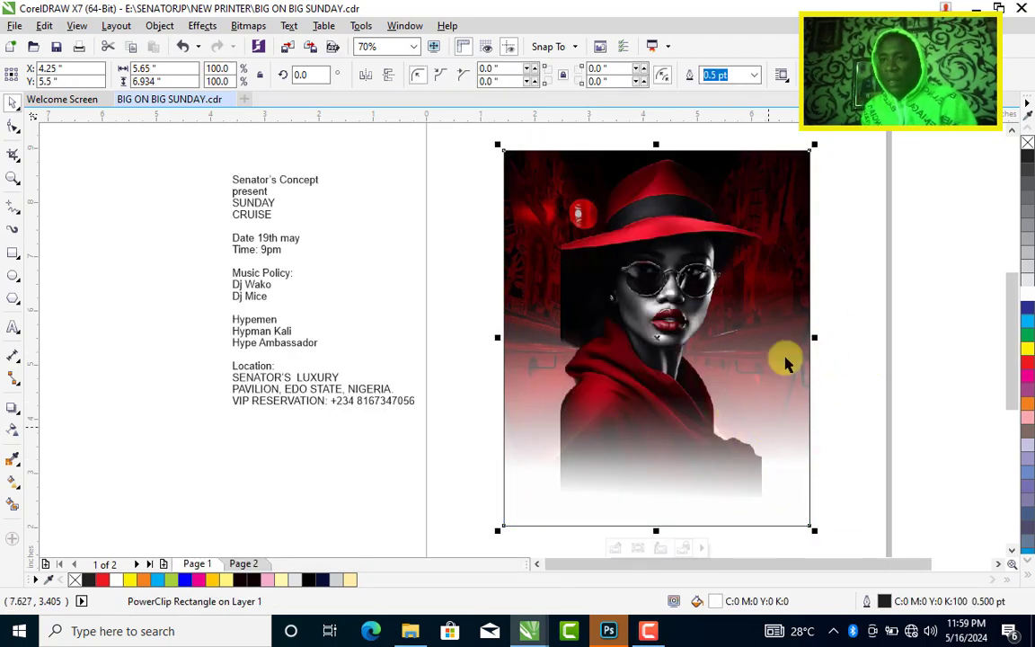
Fill the PowerClip rectangle with black, replacing plain K100 with the rich C100 M100 Y100 K100 black.
{"action": "left_click", "coordinate": [1028, 158]}
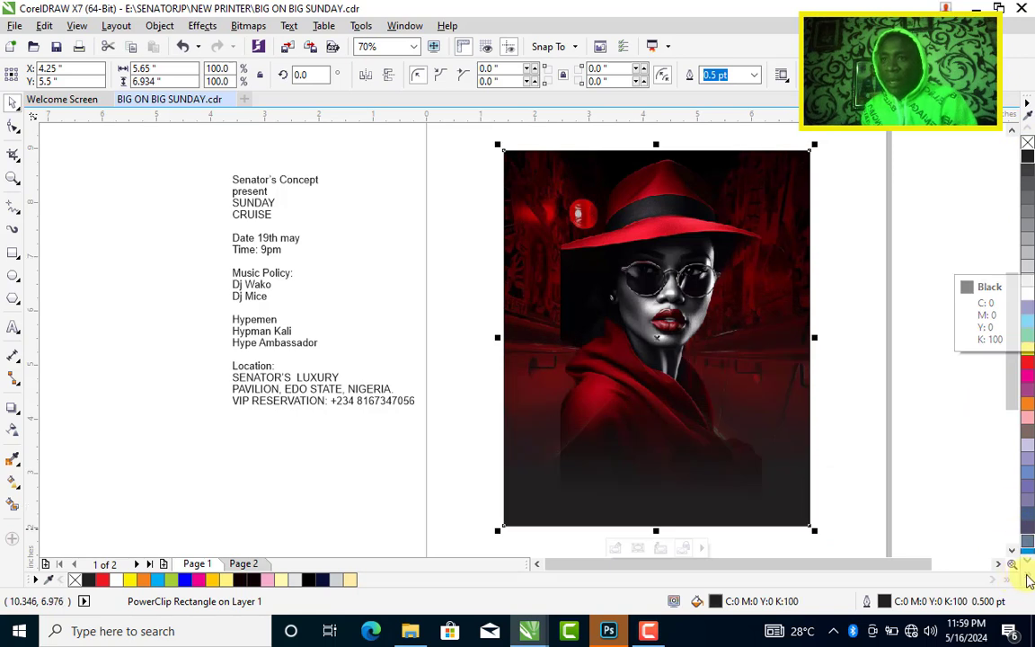
{"action": "left_click", "coordinate": [1028, 580]}
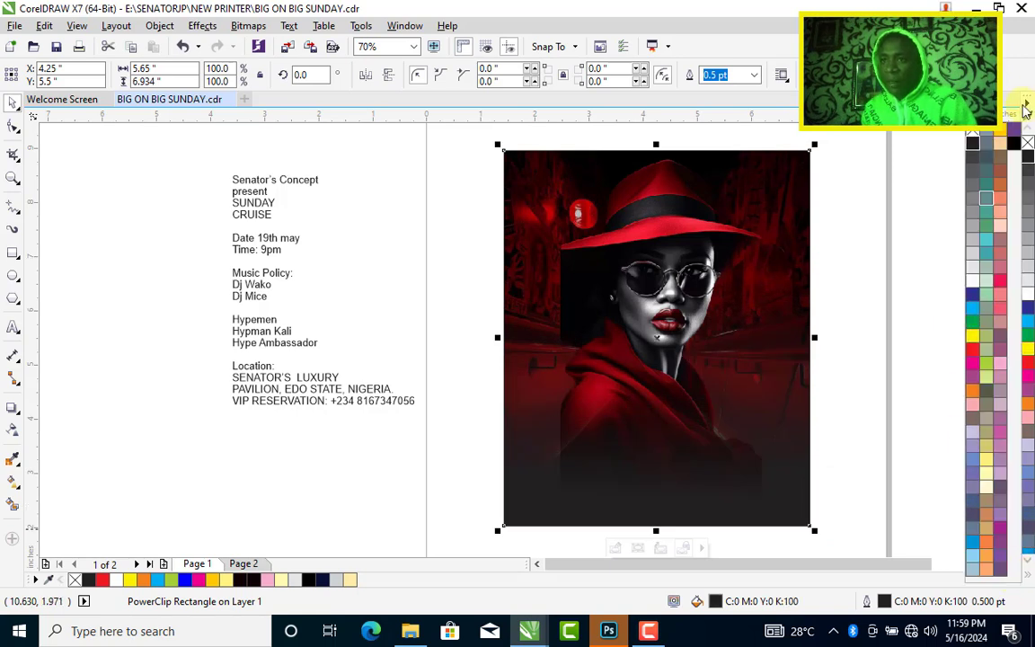
{"action": "left_click", "coordinate": [1014, 147]}
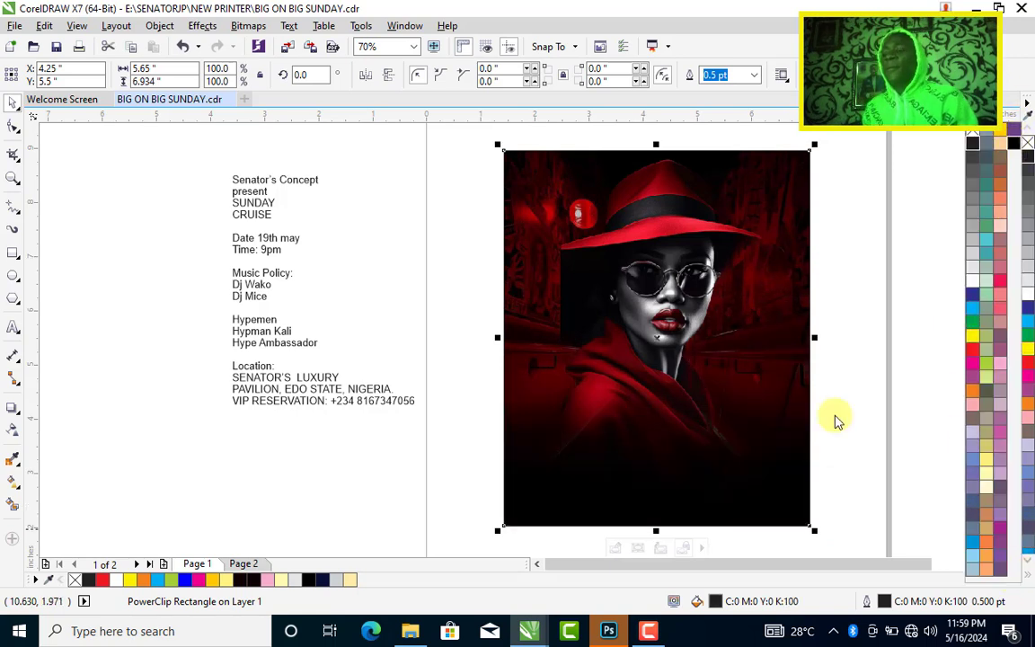
{"action": "left_click", "coordinate": [860, 348]}
{"action": "left_click", "coordinate": [859, 349]}
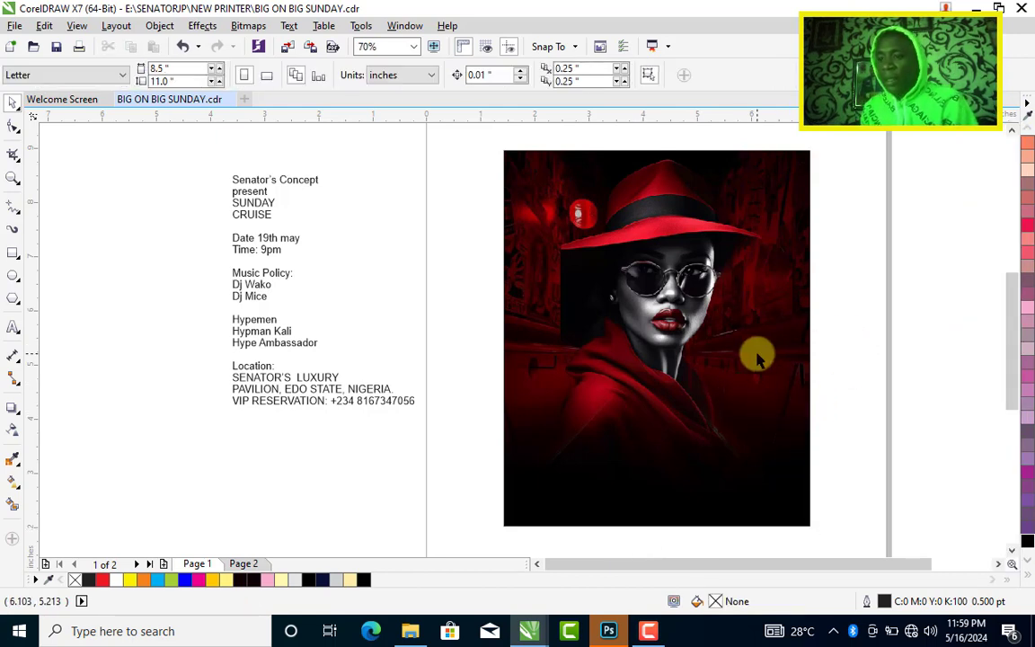
Change the PowerClip rectangle's fill to the RGB colour 5, 0, 0 (#050000).
{"action": "left_click", "coordinate": [777, 418]}
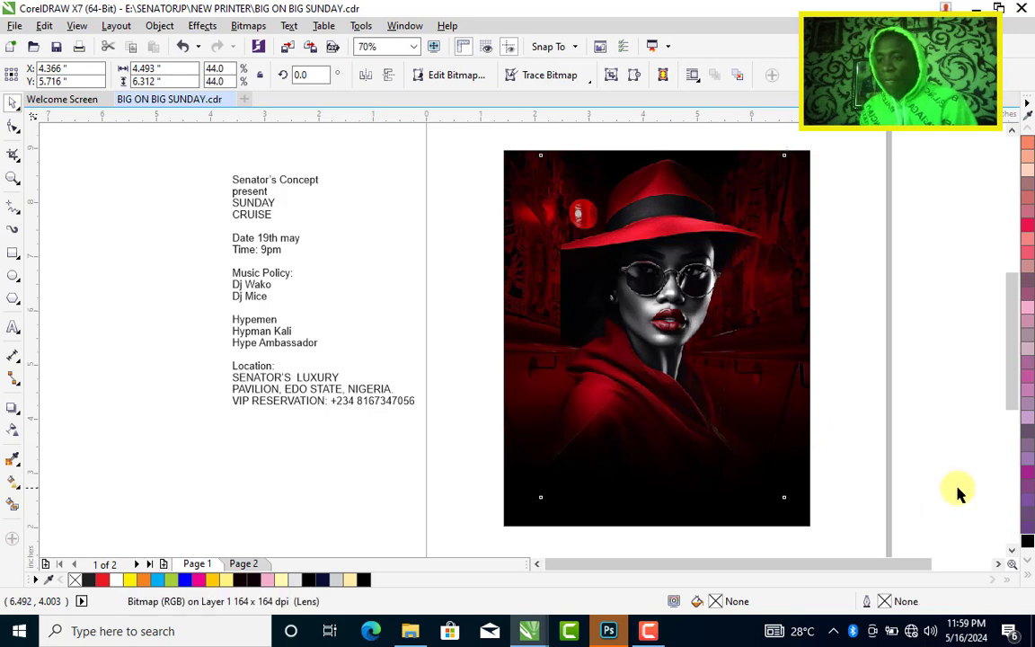
{"action": "left_click", "coordinate": [959, 492]}
{"action": "left_click", "coordinate": [802, 524]}
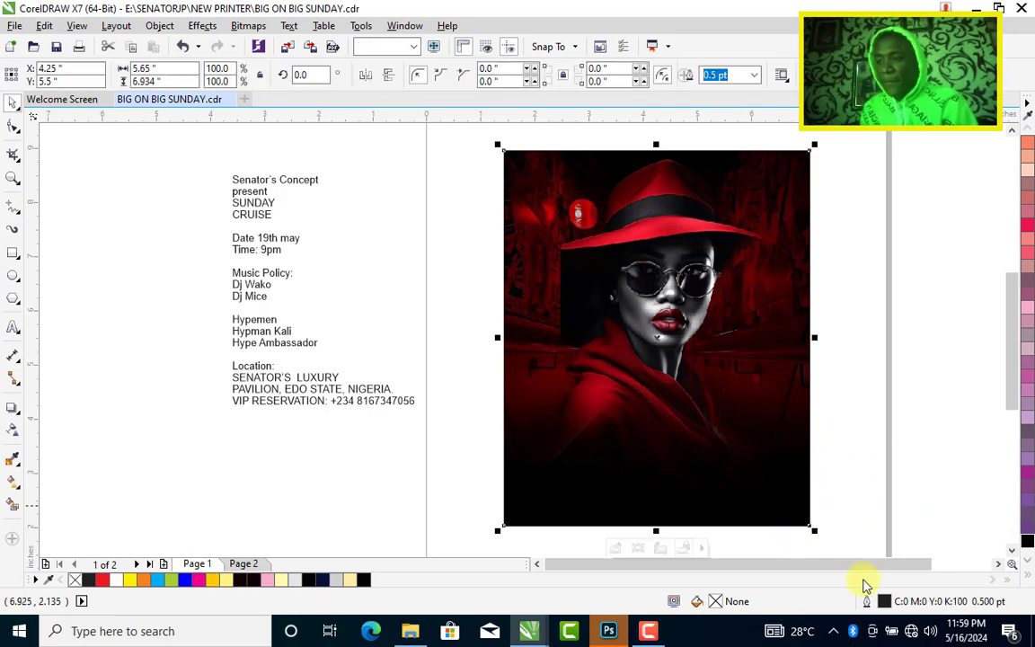
{"action": "double_click", "coordinate": [716, 603]}
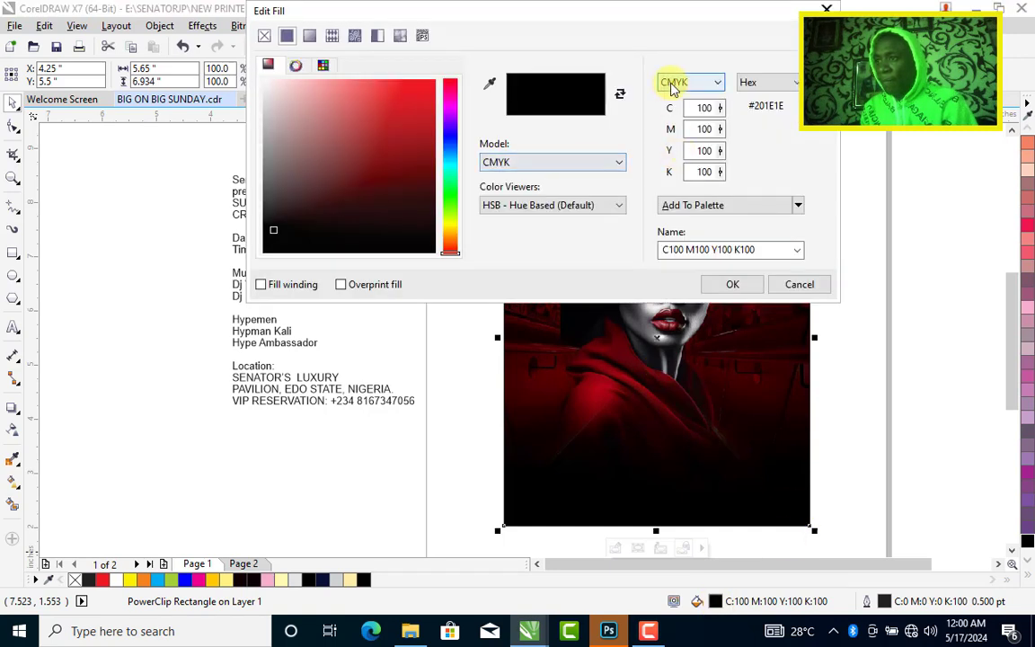
{"action": "left_click", "coordinate": [675, 84]}
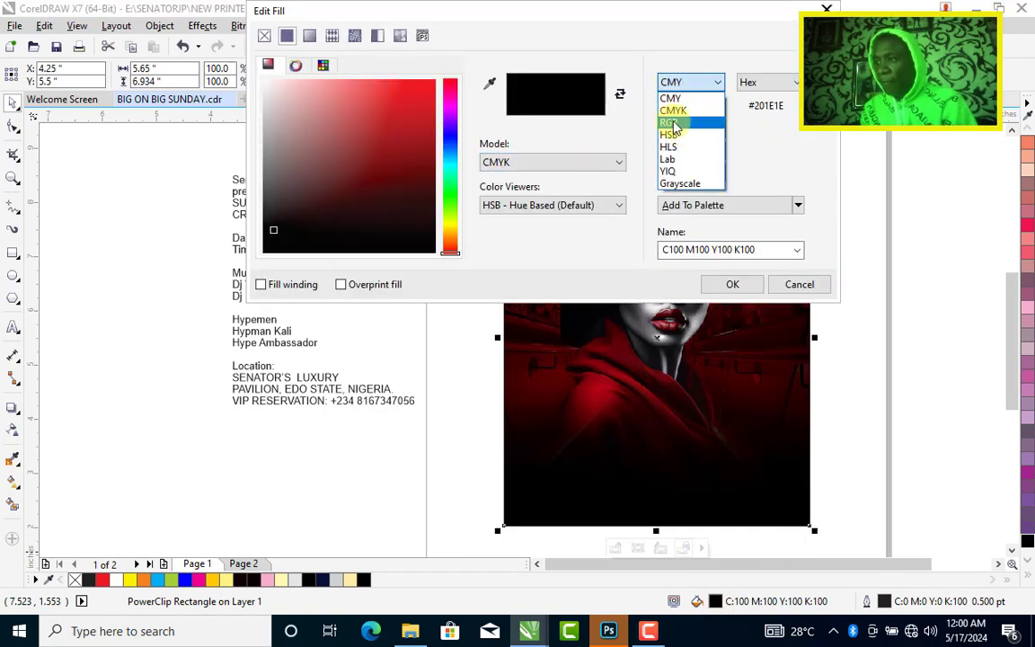
{"action": "left_click", "coordinate": [672, 122]}
{"action": "left_click_drag", "start_coordinate": [404, 238], "coordinate": [433, 250]}
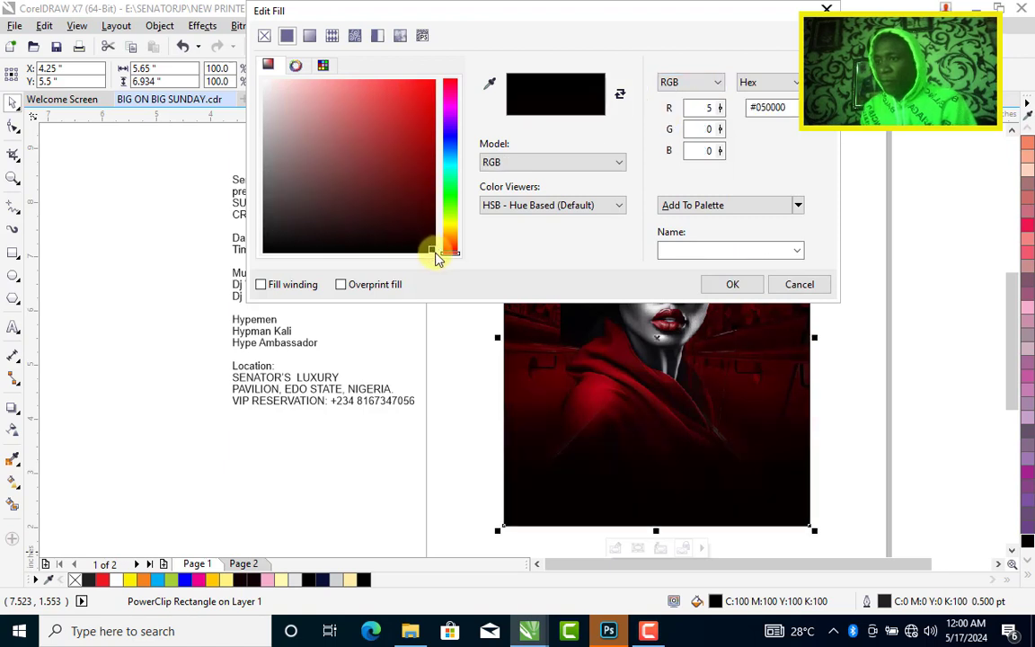
{"action": "left_click", "coordinate": [732, 284]}
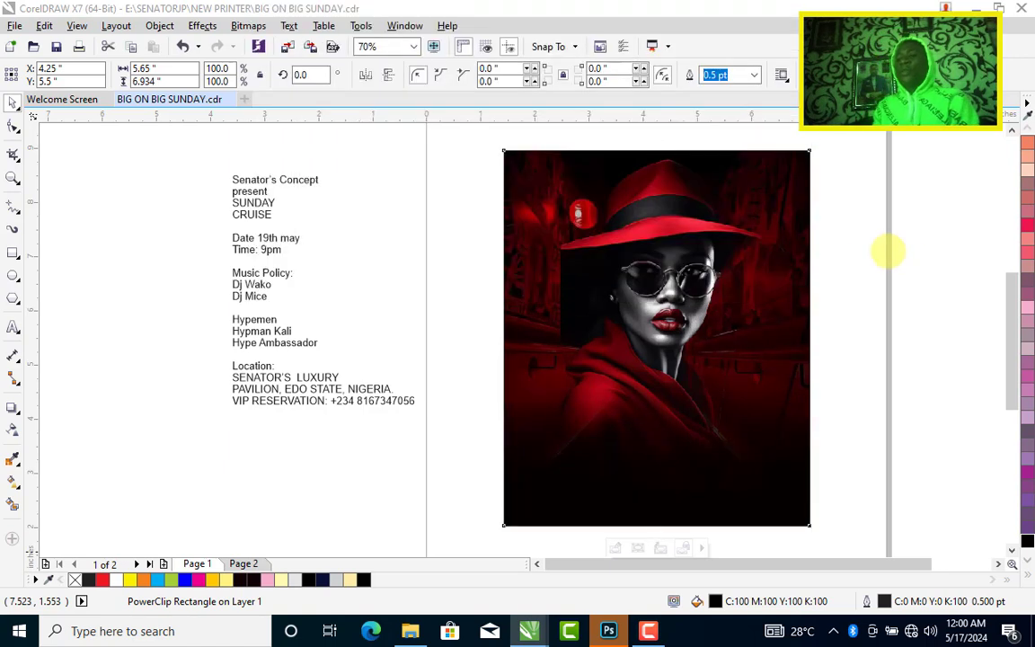
{"action": "left_click", "coordinate": [840, 285]}
Scale the woman image down around its centre to about 4.22 by 5.93 inches.
{"action": "left_click", "coordinate": [613, 316]}
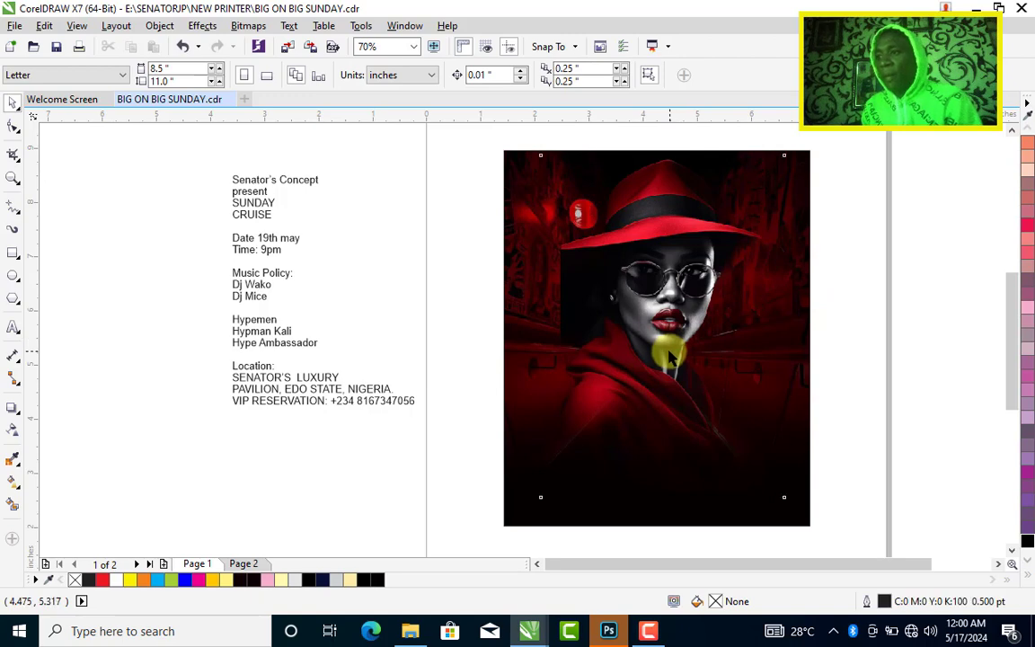
{"action": "left_click_drag", "start_coordinate": [788, 153], "coordinate": [781, 161]}
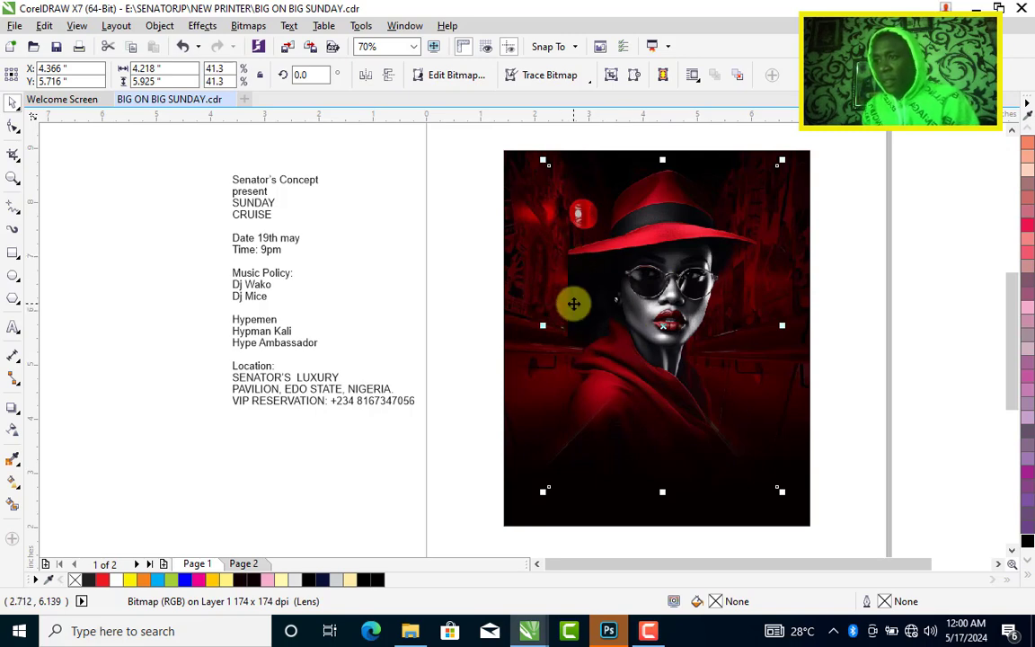
Trace a closed Pen outline around the leftover dark patch between the corridor and the woman's hair, under the hat brim.
{"action": "key", "text": "F2"}
{"action": "mouse_move", "coordinate": [465, 197]}
{"action": "left_mouse_down"}
{"action": "mouse_move", "coordinate": [623, 296]}
{"action": "mouse_move", "coordinate": [679, 385]}
{"action": "left_mouse_up"}
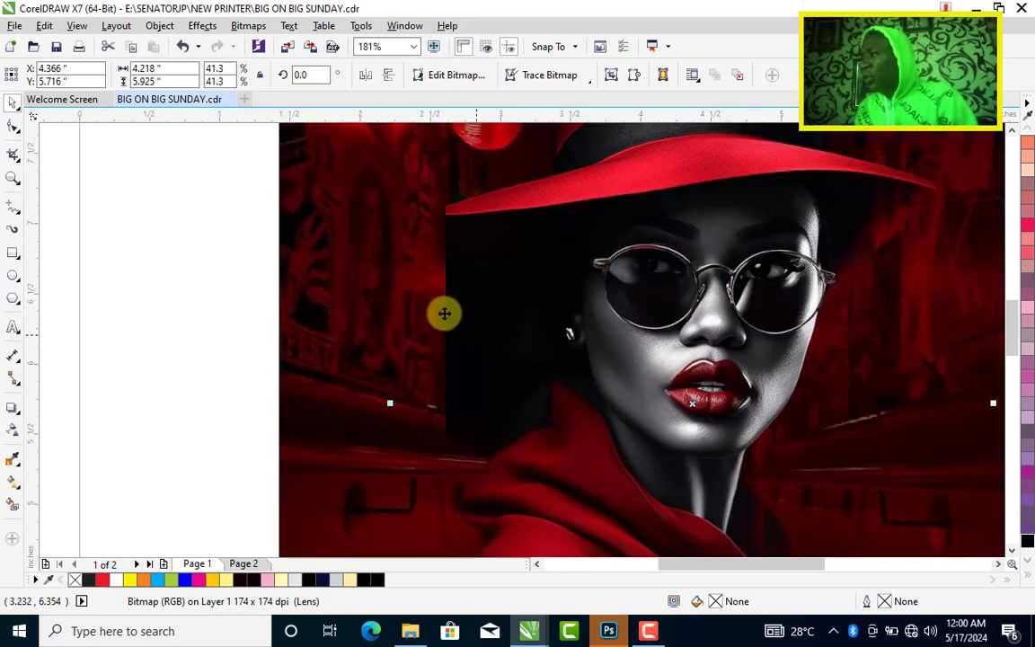
{"action": "left_click", "coordinate": [17, 214]}
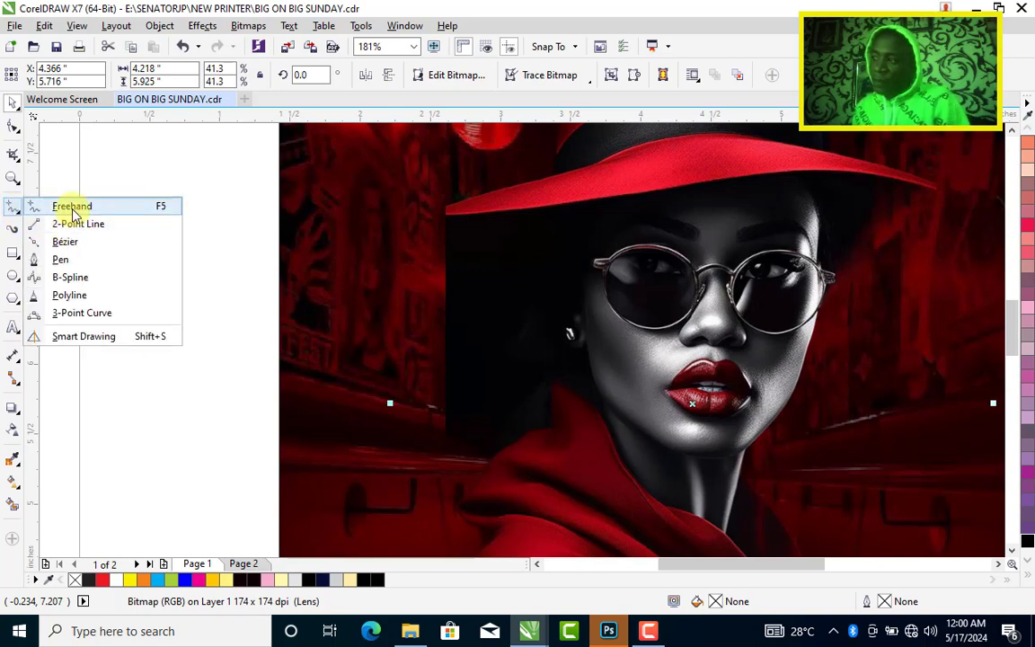
{"action": "left_click", "coordinate": [61, 261]}
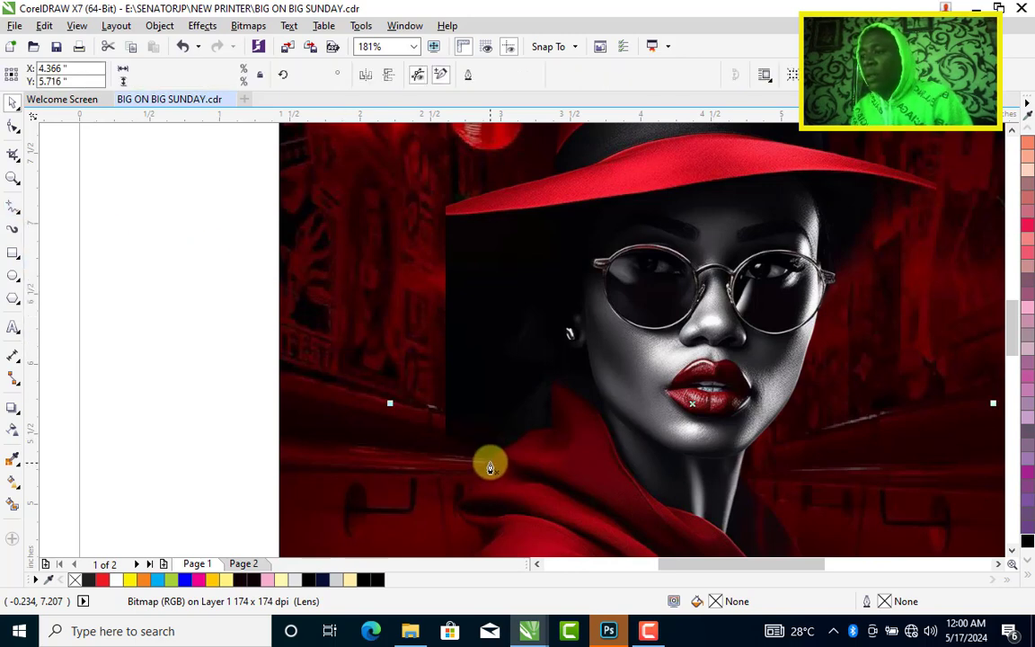
{"action": "left_click_drag", "start_coordinate": [493, 450], "coordinate": [513, 416]}
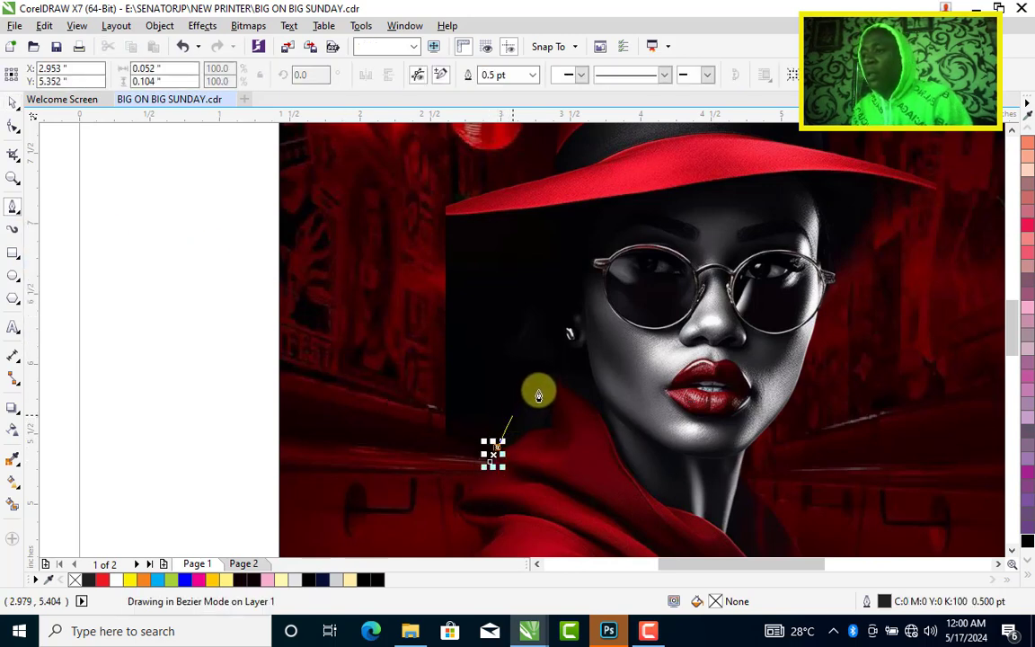
{"action": "left_click_drag", "start_coordinate": [536, 361], "coordinate": [517, 353]}
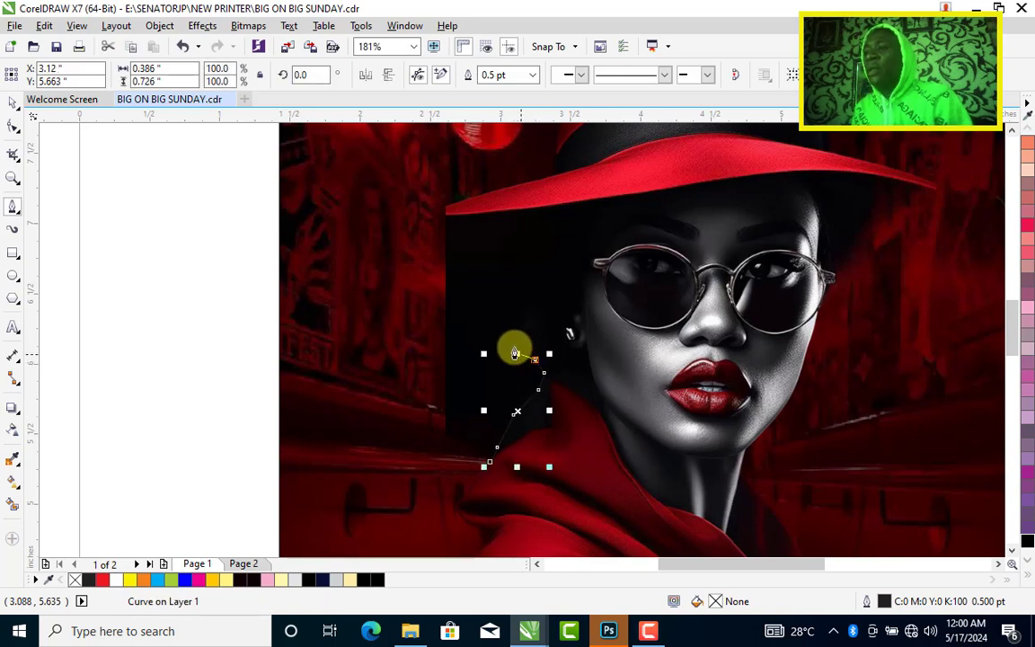
{"action": "left_click", "coordinate": [513, 347]}
{"action": "left_click", "coordinate": [529, 318]}
{"action": "left_click", "coordinate": [536, 294]}
{"action": "left_click", "coordinate": [535, 267]}
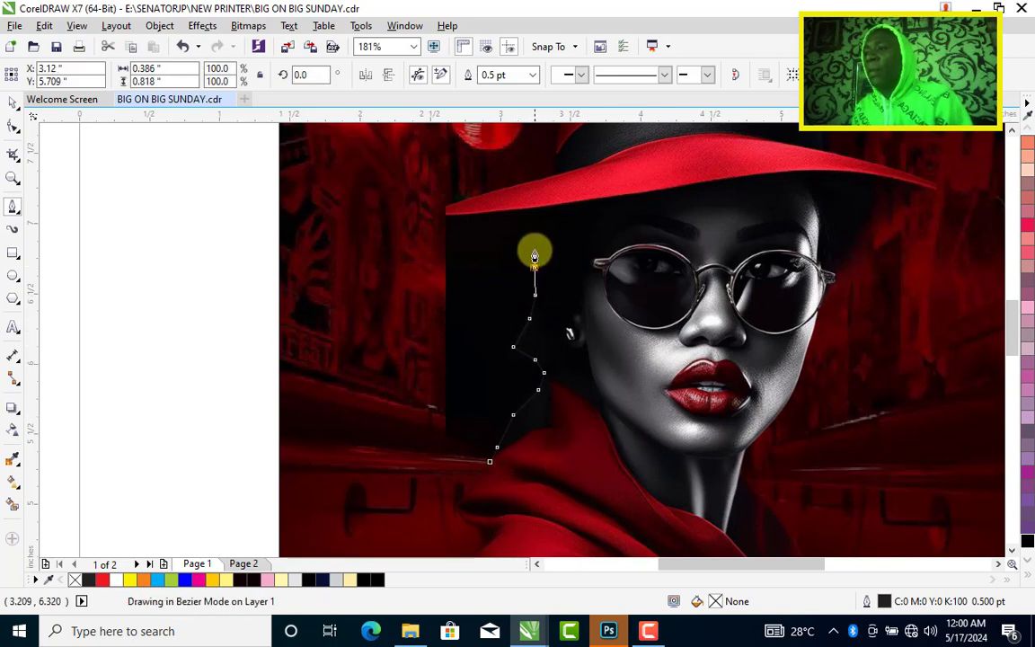
{"action": "left_click", "coordinate": [536, 250]}
{"action": "left_click", "coordinate": [539, 209]}
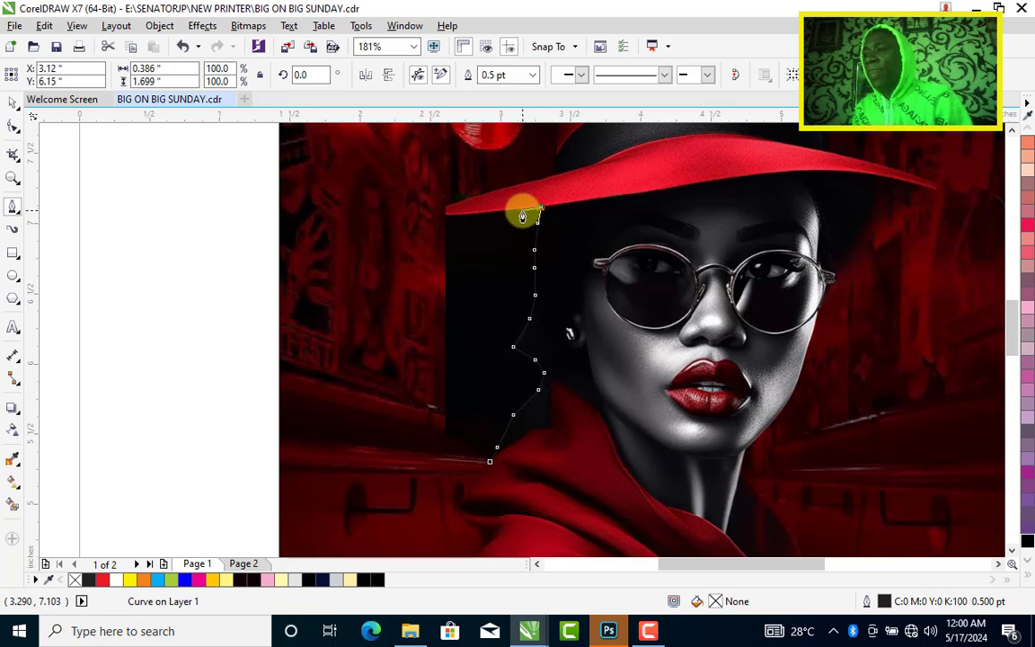
{"action": "left_click", "coordinate": [521, 212]}
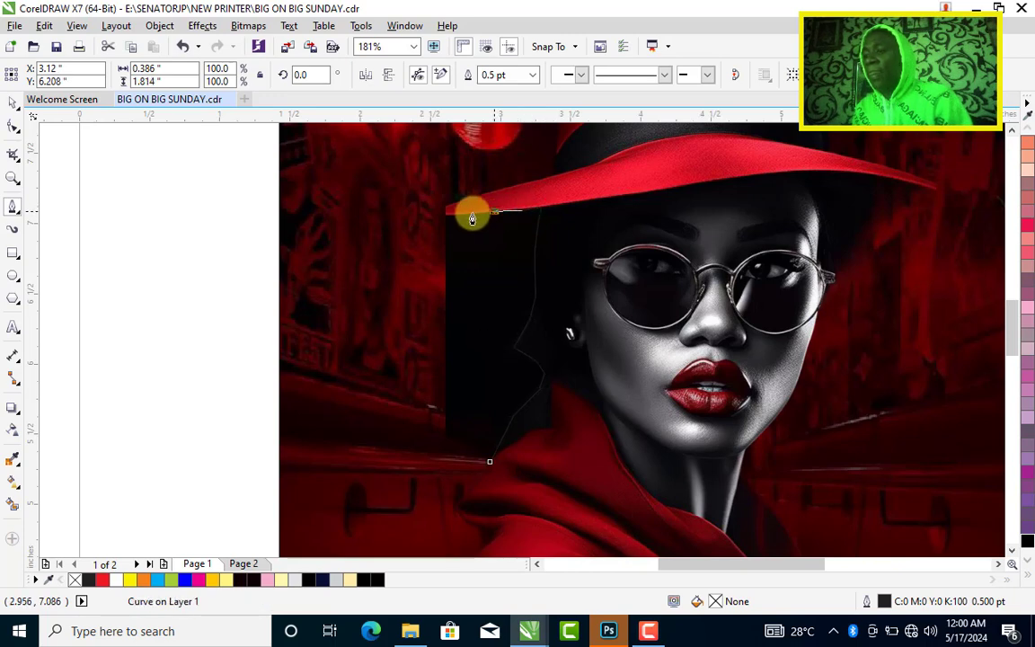
{"action": "left_click", "coordinate": [469, 214]}
{"action": "left_click", "coordinate": [438, 214]}
{"action": "left_click", "coordinate": [401, 473]}
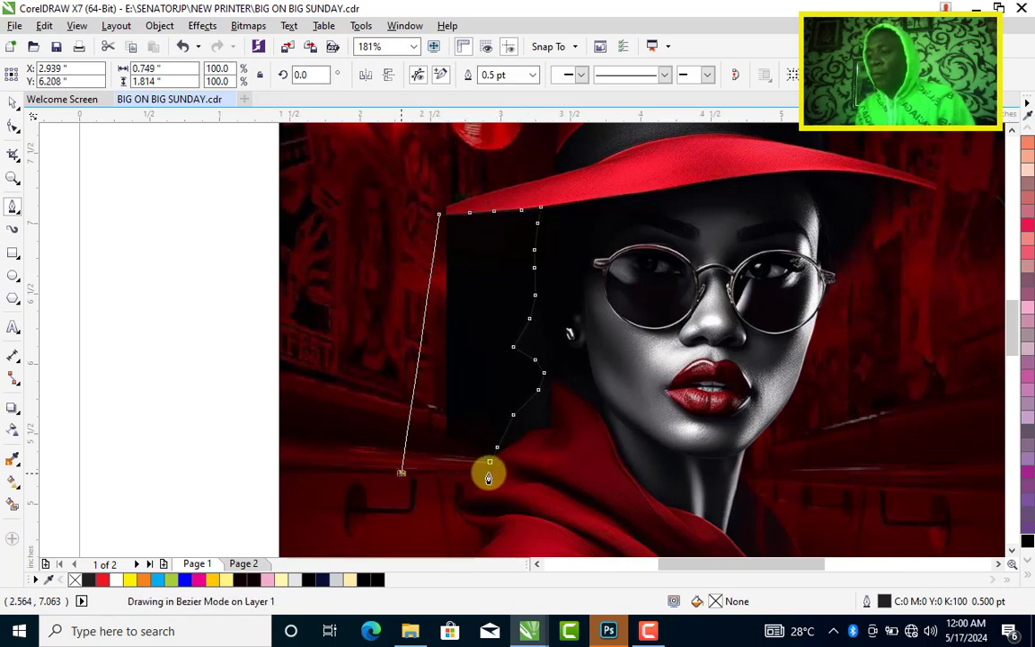
{"action": "left_click", "coordinate": [489, 468]}
{"action": "left_click", "coordinate": [490, 461]}
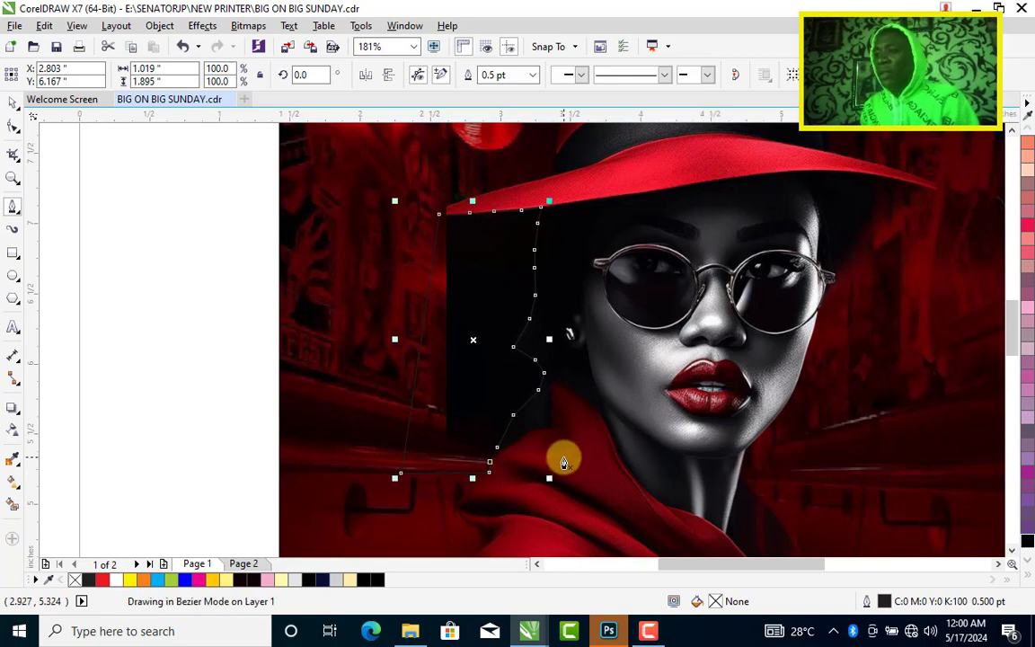
Trim the traced shape out of the woman image and delete the leftover cutting outline.
{"action": "key", "text": "space"}
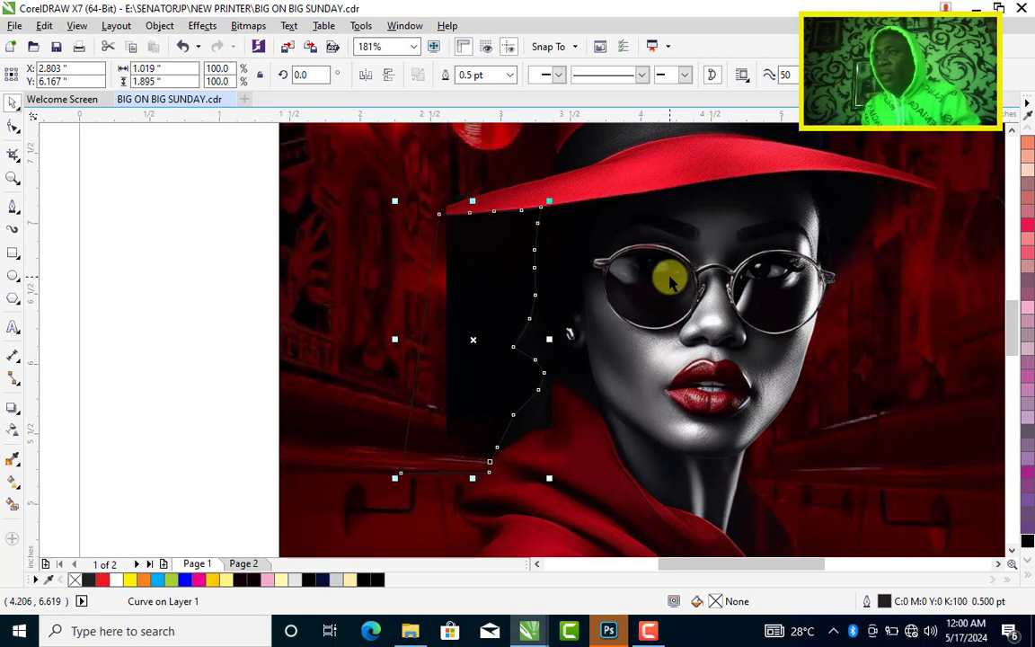
{"action": "left_click", "coordinate": [669, 283], "text": "shift"}
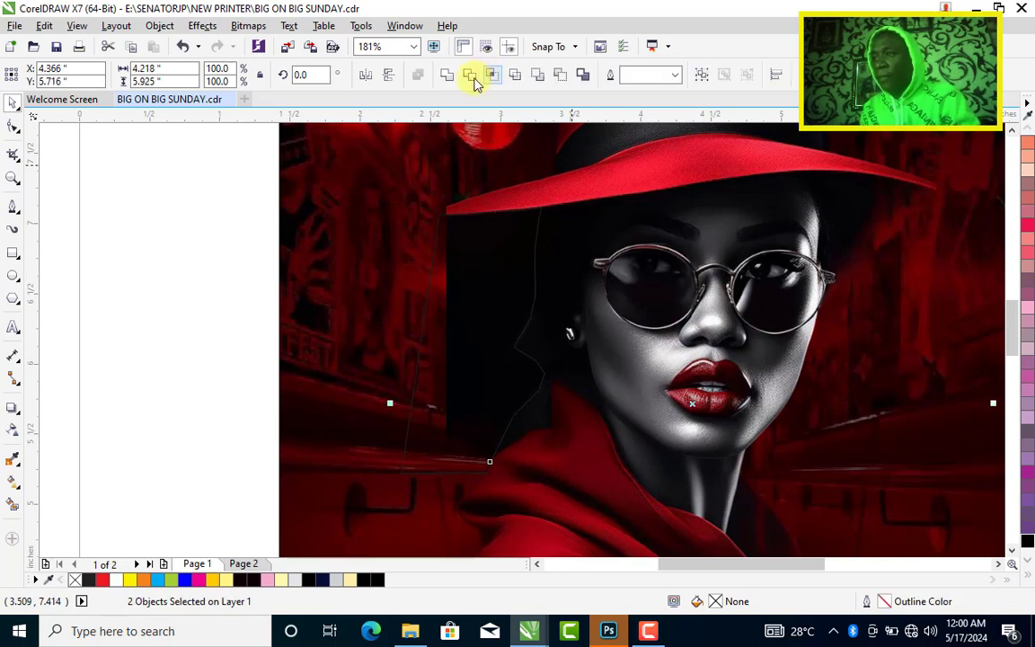
{"action": "left_click", "coordinate": [470, 76]}
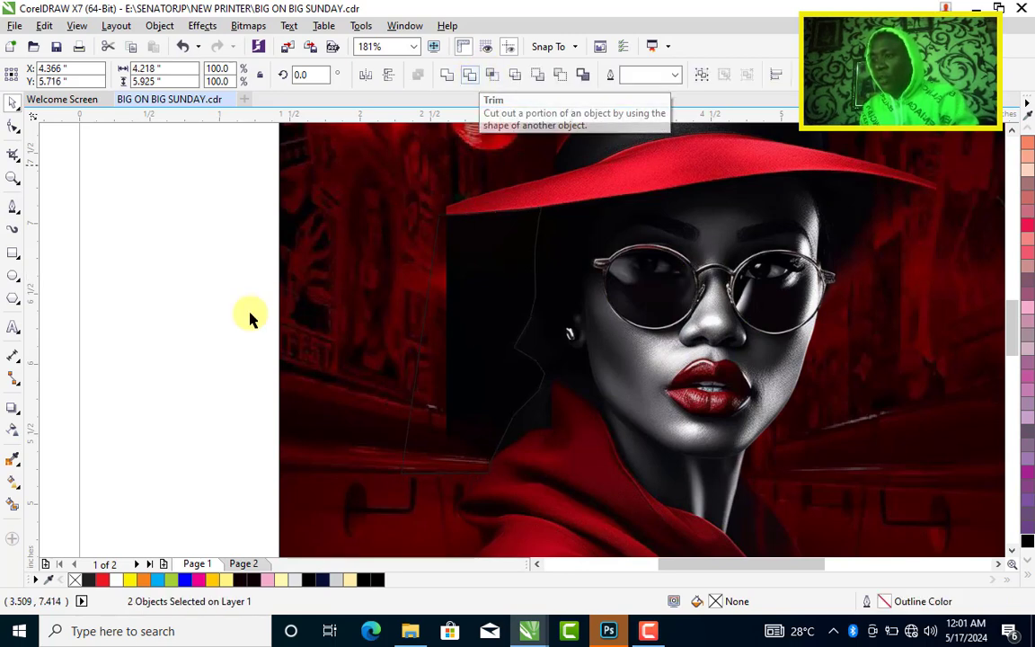
{"action": "left_click", "coordinate": [445, 389]}
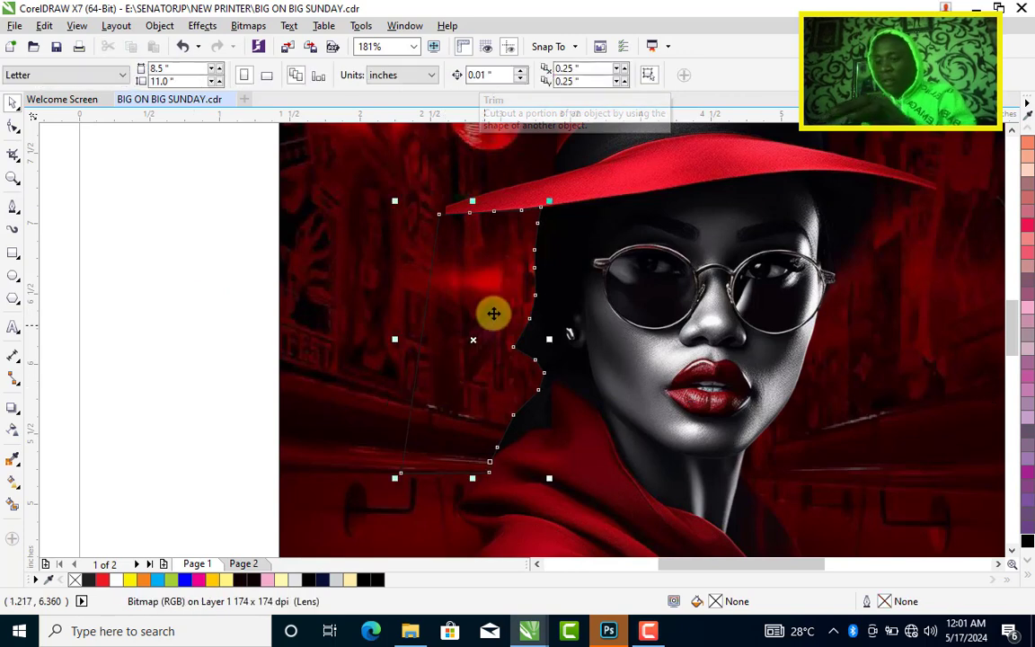
{"action": "left_click_drag", "start_coordinate": [493, 313], "coordinate": [217, 340]}
{"action": "key", "text": "Delete"}
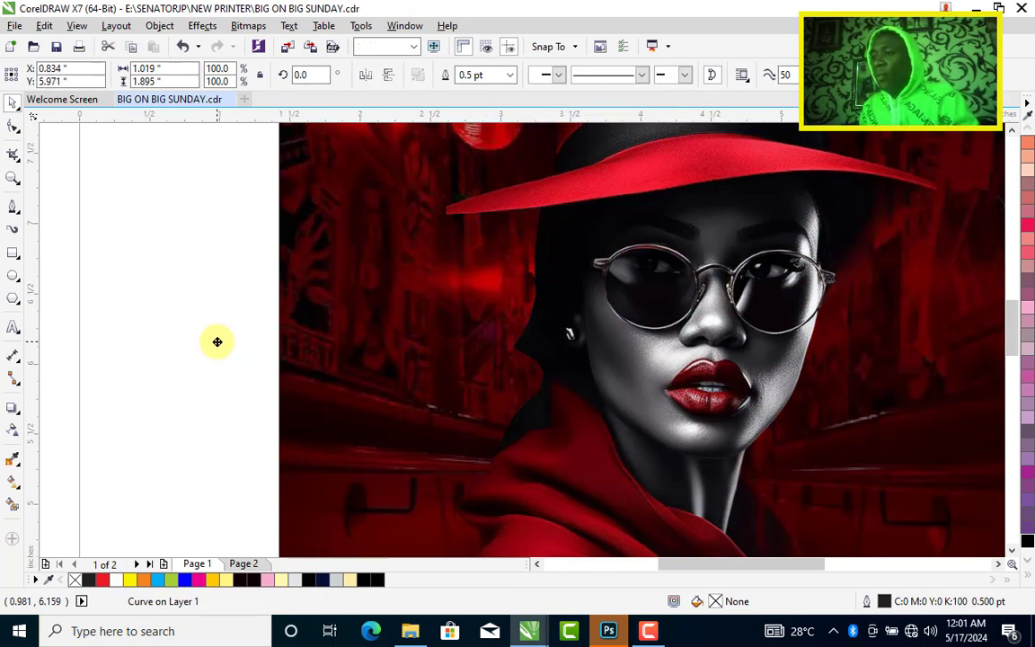
Examine how the trimmed woman image blends with the corridor background across the whole flyer.
{"action": "scroll", "coordinate": [440, 438], "scroll_direction": "down", "scroll_amount": 3}
{"action": "left_click", "coordinate": [610, 349]}
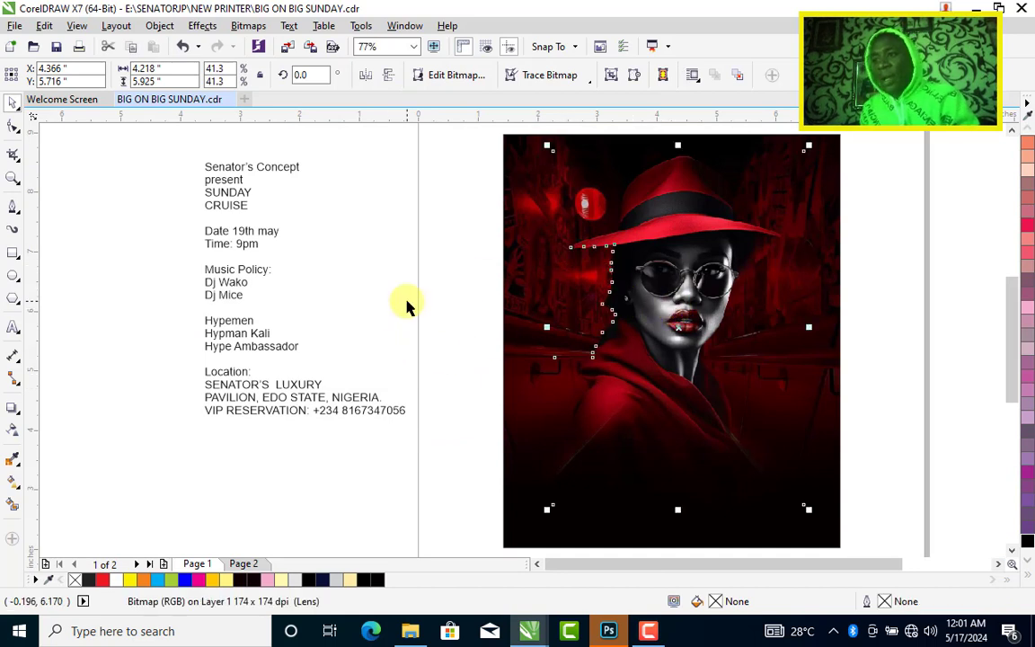
{"action": "left_click", "coordinate": [792, 283]}
{"action": "left_click", "coordinate": [680, 325]}
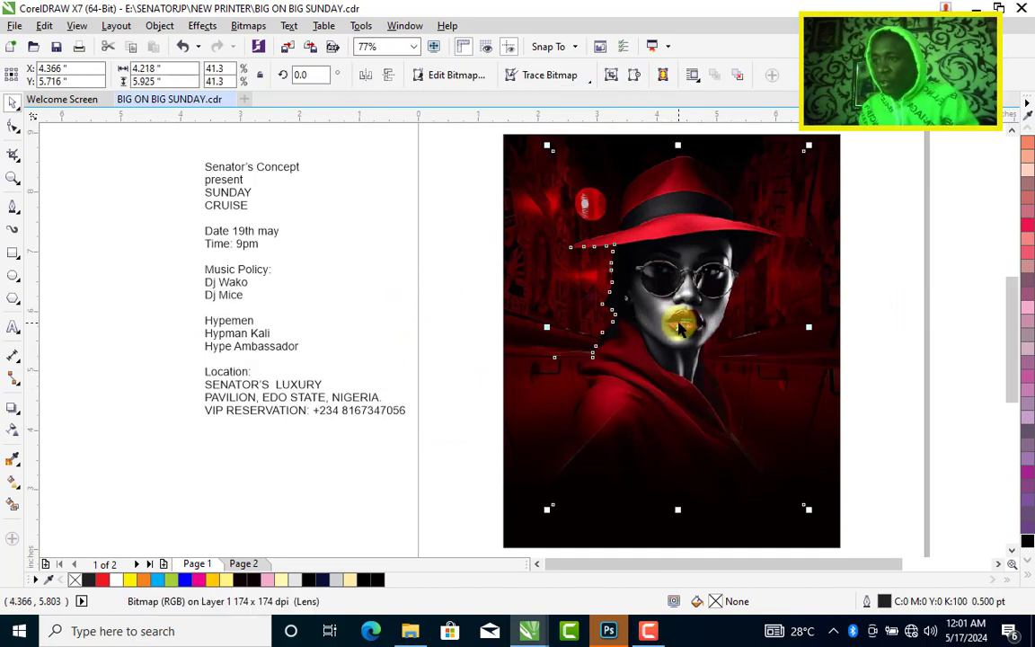
{"action": "left_click", "coordinate": [955, 301]}
{"action": "left_click", "coordinate": [698, 312]}
{"action": "left_click", "coordinate": [910, 252]}
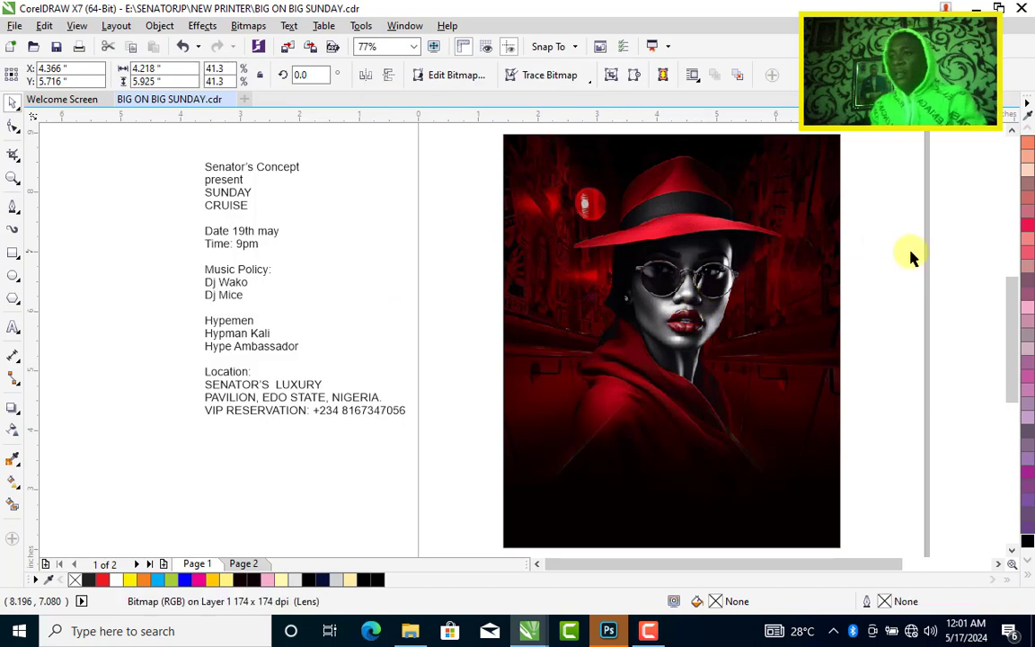
{"action": "left_click", "coordinate": [669, 274]}
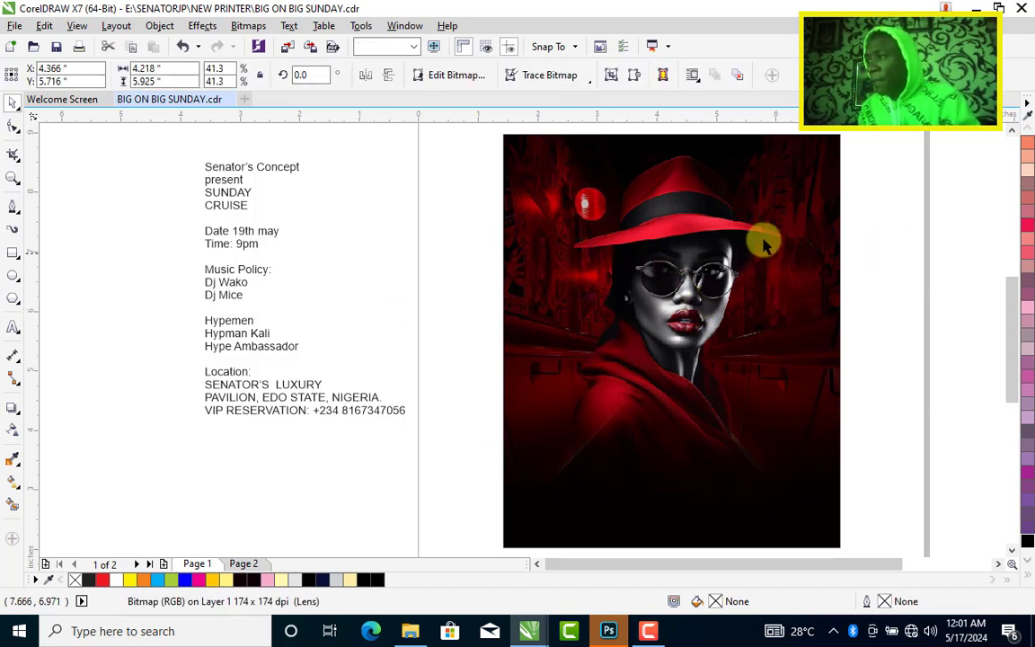
{"action": "left_click", "coordinate": [449, 418]}
Move the lines "Senator's Concept present" out of the event text into their own text object over the flyer's upper area.
{"action": "double_click", "coordinate": [211, 165]}
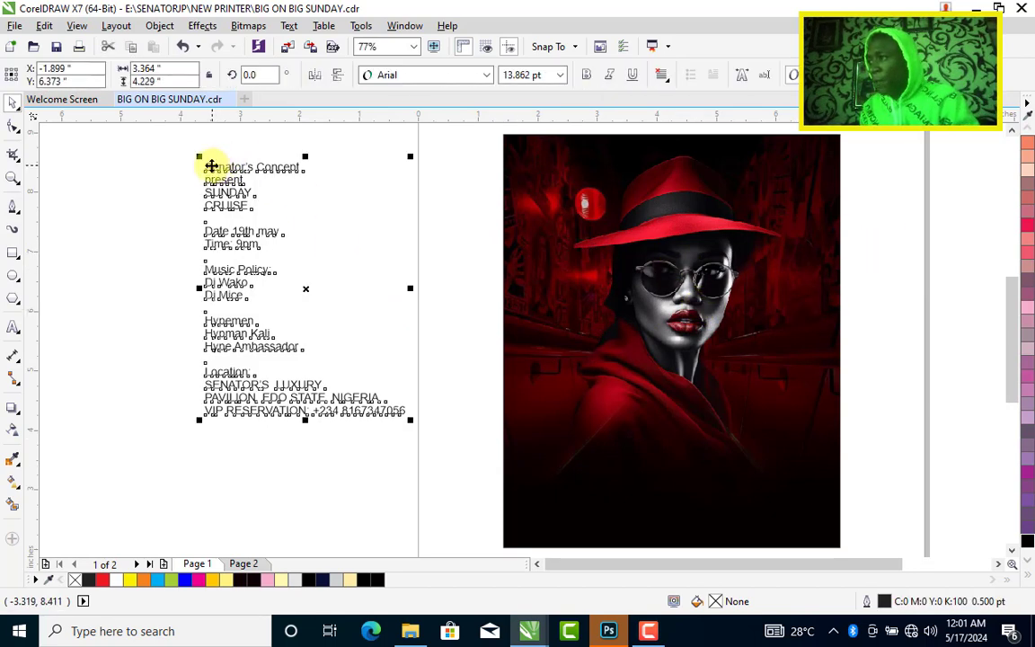
{"action": "left_click_drag", "start_coordinate": [205, 167], "coordinate": [256, 179]}
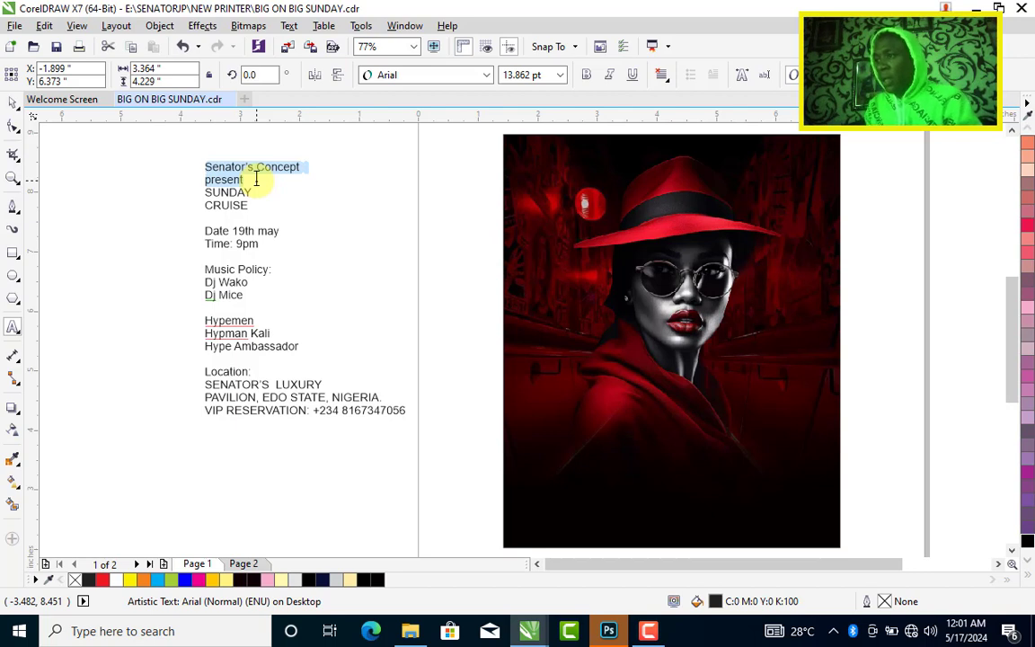
{"action": "key", "text": "Delete"}
{"action": "left_click", "coordinate": [447, 167]}
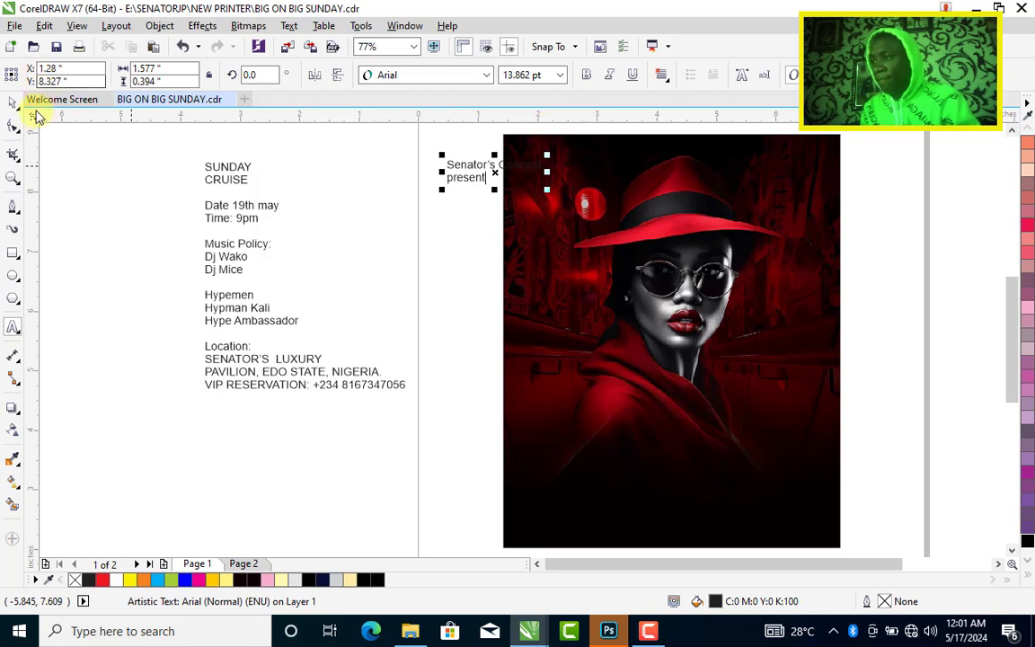
{"action": "left_click", "coordinate": [13, 106]}
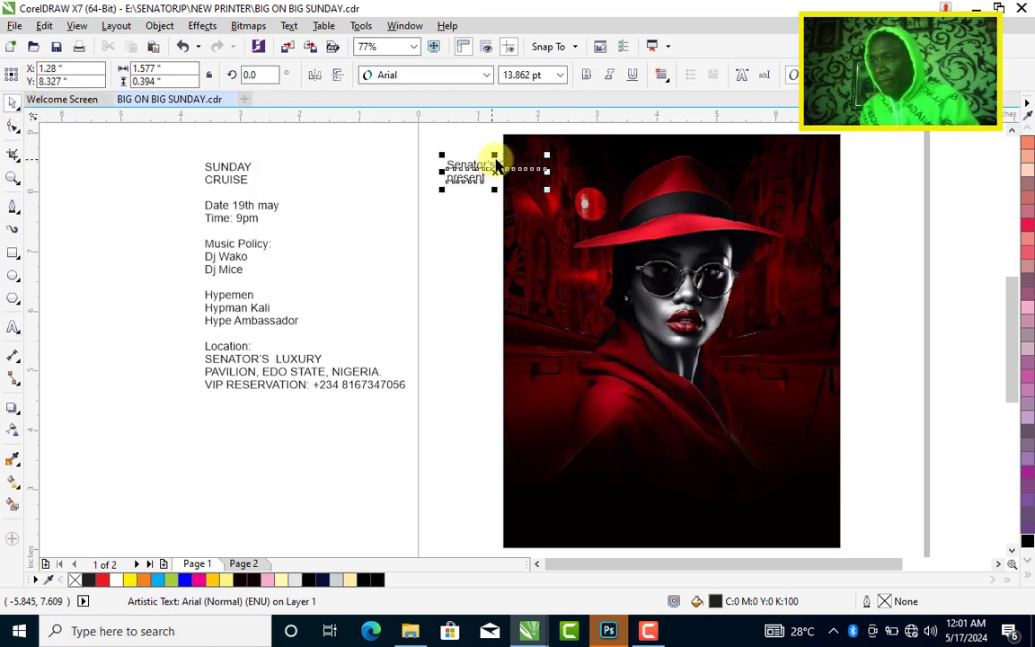
{"action": "left_click_drag", "start_coordinate": [495, 169], "coordinate": [641, 165]}
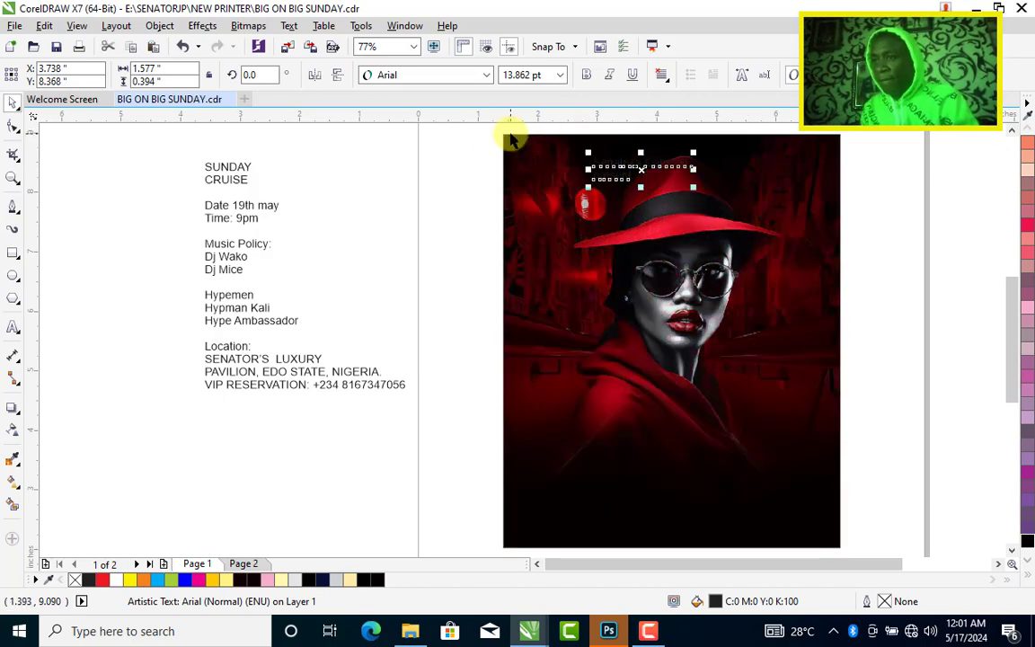
Fill the "Senator's Concept present" text with white.
{"action": "left_click_drag", "start_coordinate": [495, 131], "coordinate": [857, 233]}
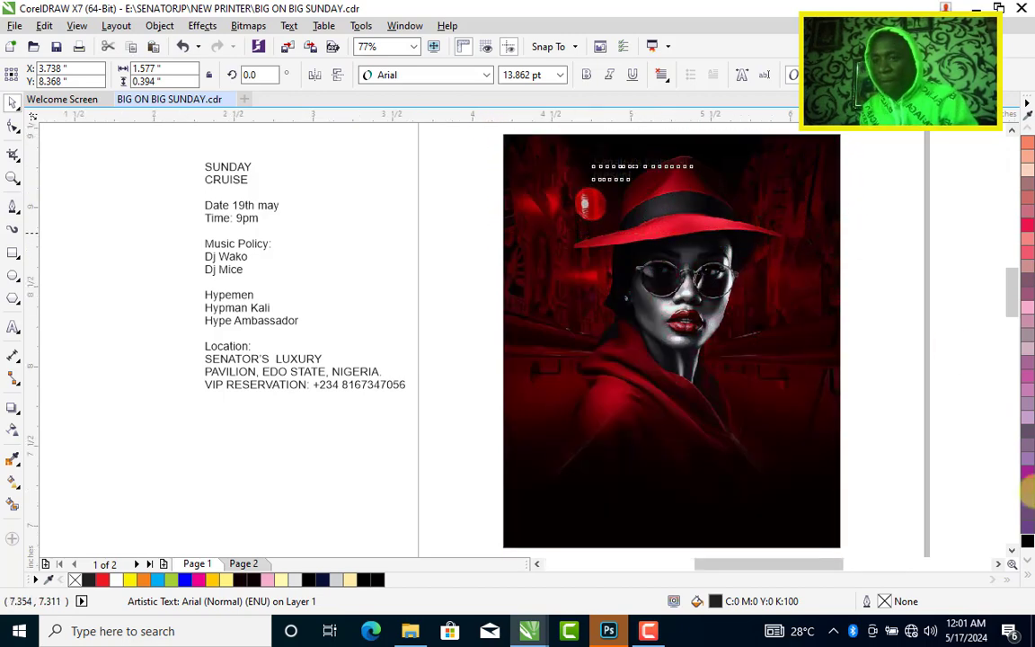
{"action": "left_click", "coordinate": [1027, 565]}
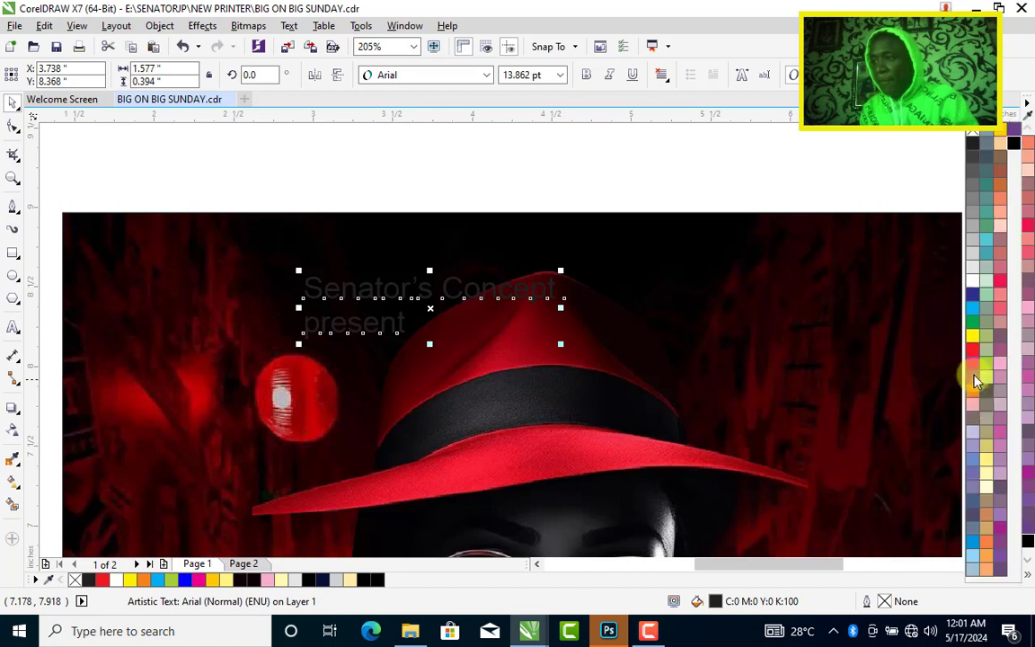
{"action": "left_click", "coordinate": [974, 288]}
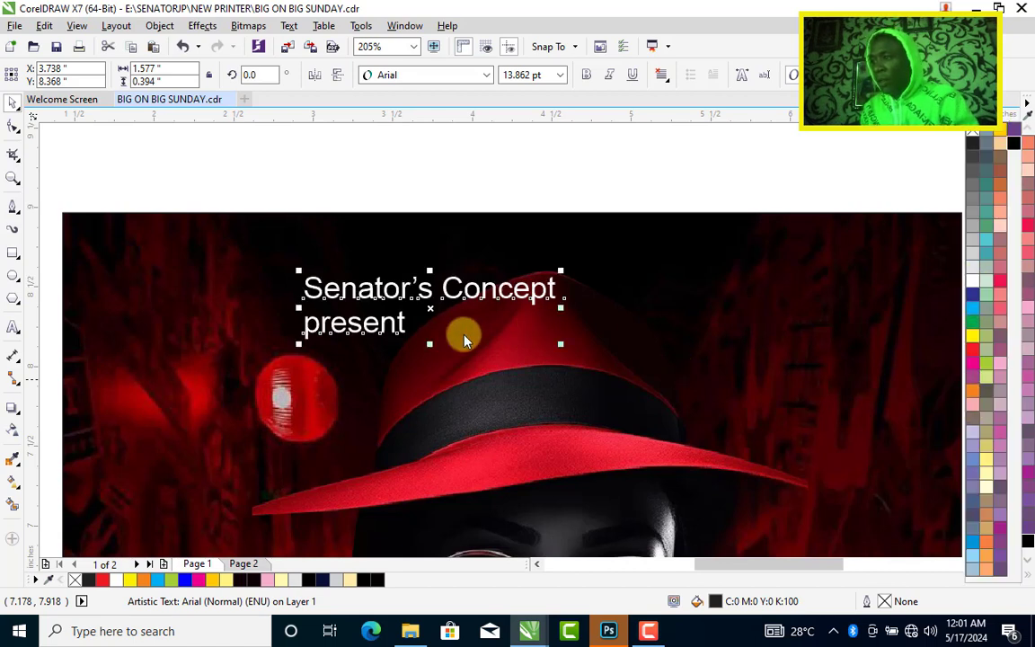
{"action": "left_click", "coordinate": [438, 186]}
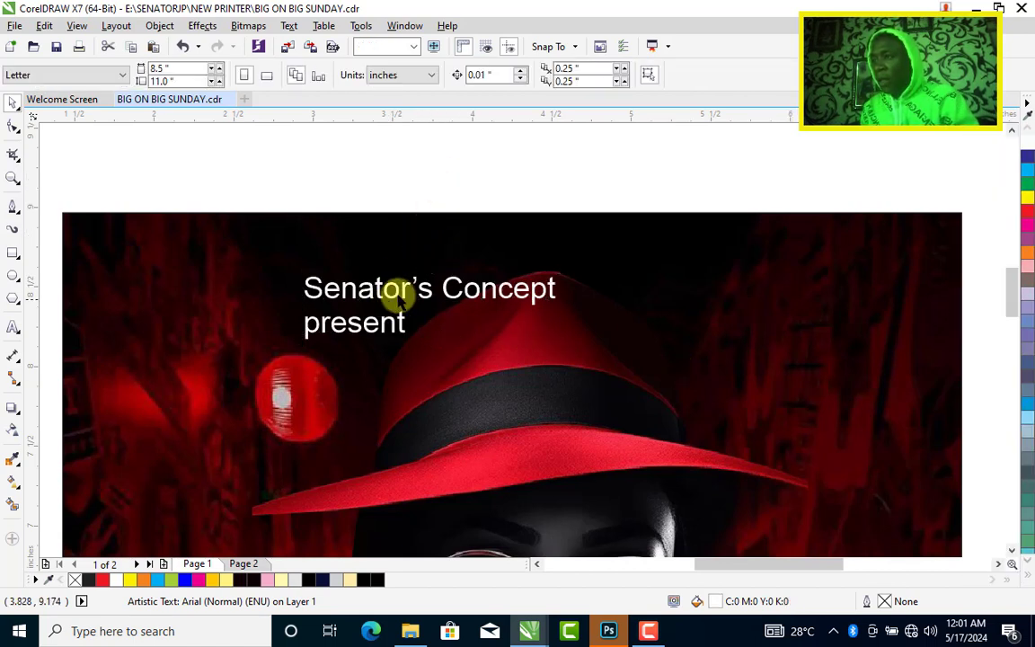
Set the font of the "Senator's Concept present" text to Belista.
{"action": "left_click", "coordinate": [392, 298]}
{"action": "left_click", "coordinate": [483, 79]}
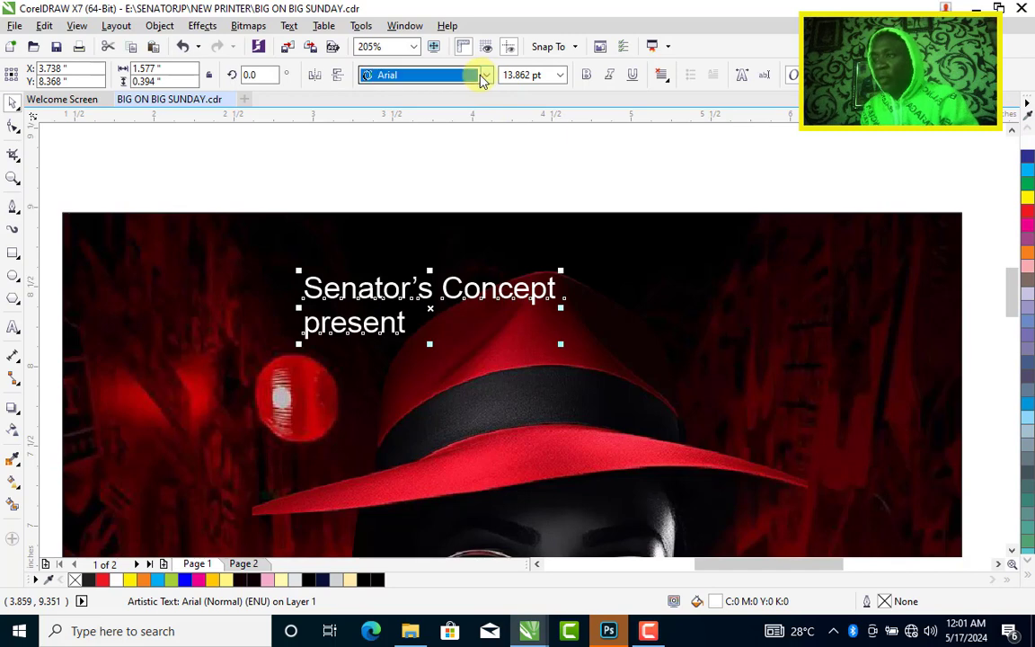
{"action": "left_click", "coordinate": [483, 77]}
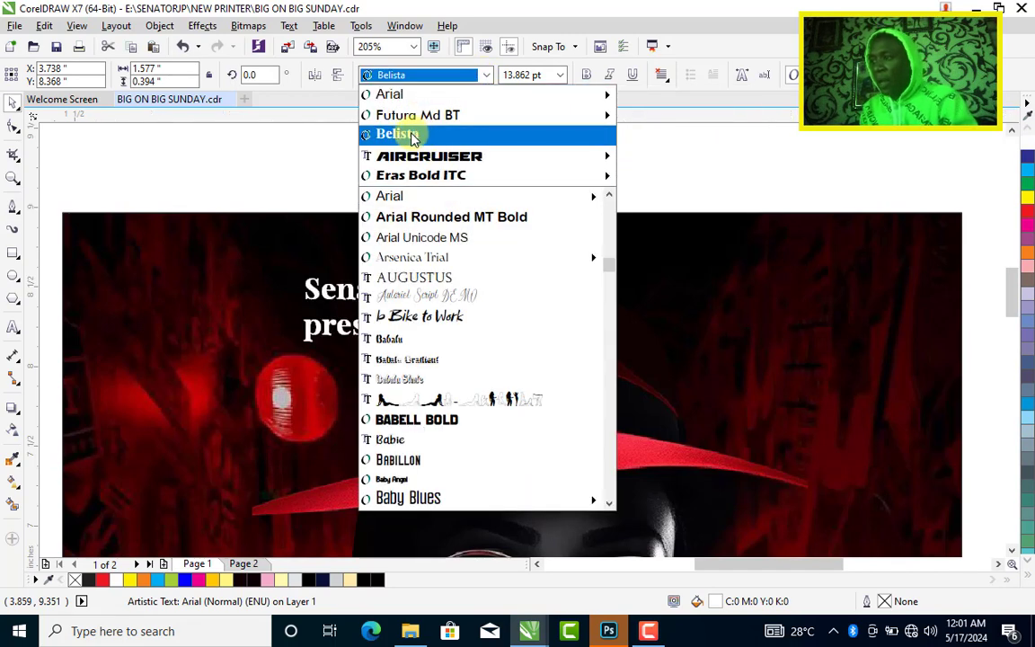
{"action": "left_click", "coordinate": [413, 137]}
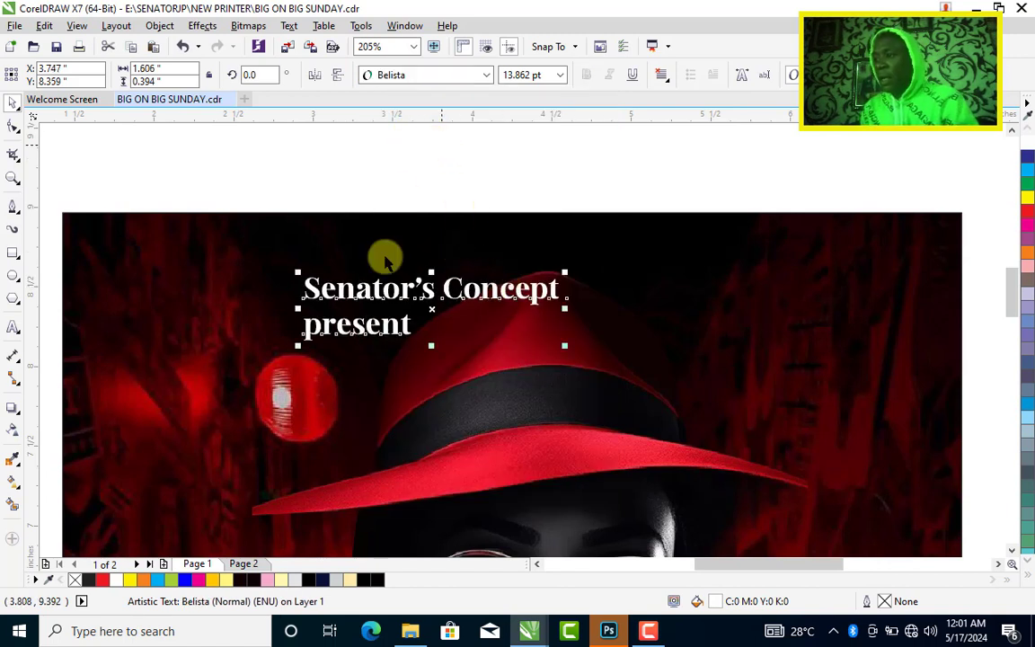
{"action": "left_click", "coordinate": [460, 210]}
Break the heading into separate lines and change "Senator's Concept" to uppercase.
{"action": "left_click", "coordinate": [393, 291]}
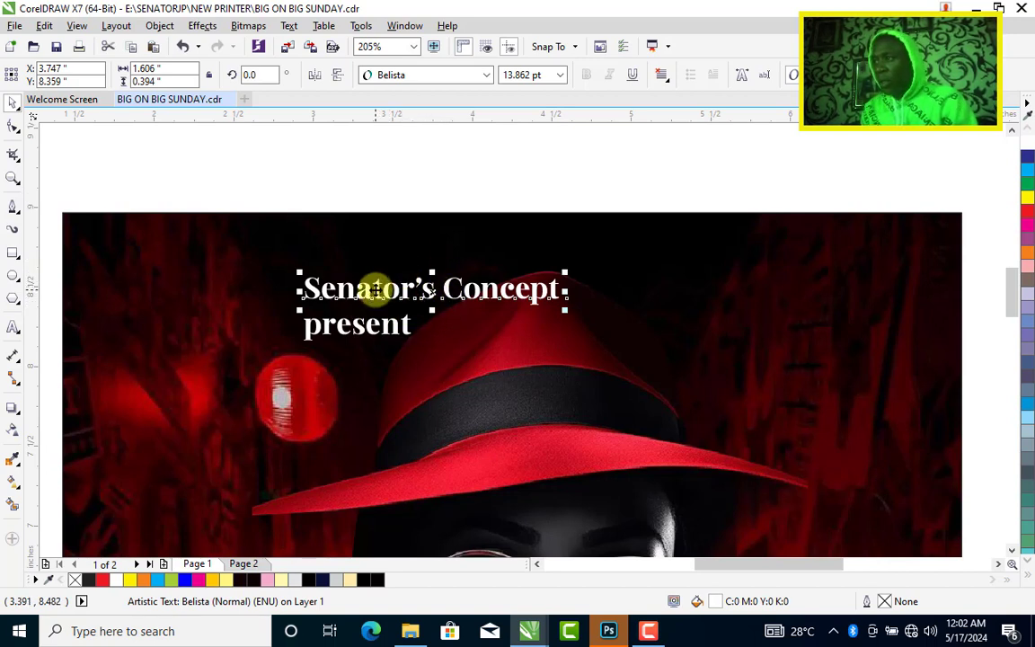
{"action": "left_click", "coordinate": [288, 29]}
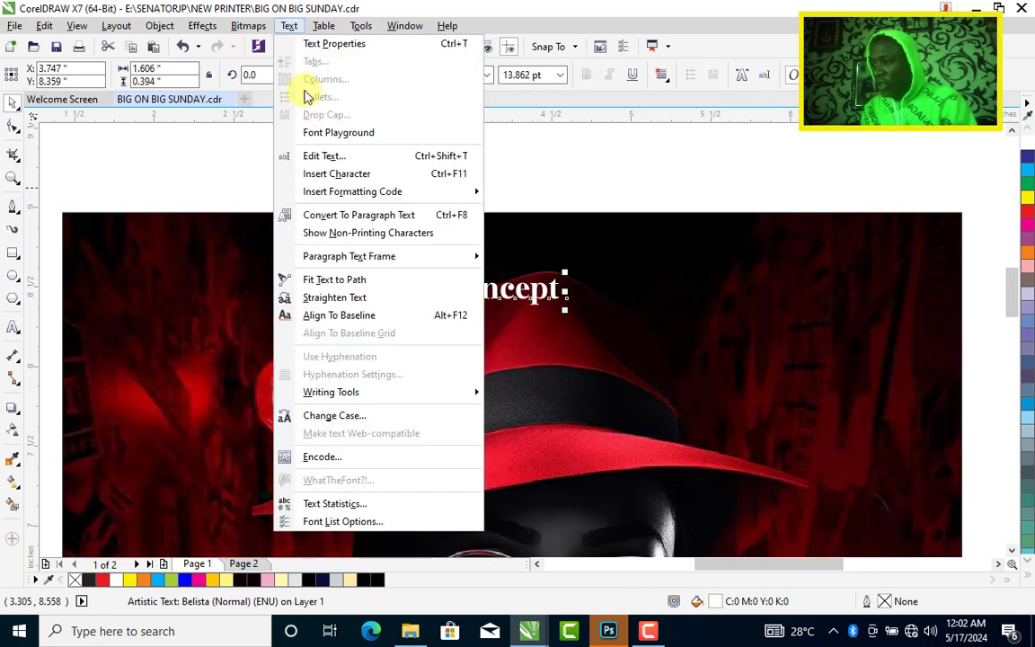
{"action": "left_click", "coordinate": [368, 420]}
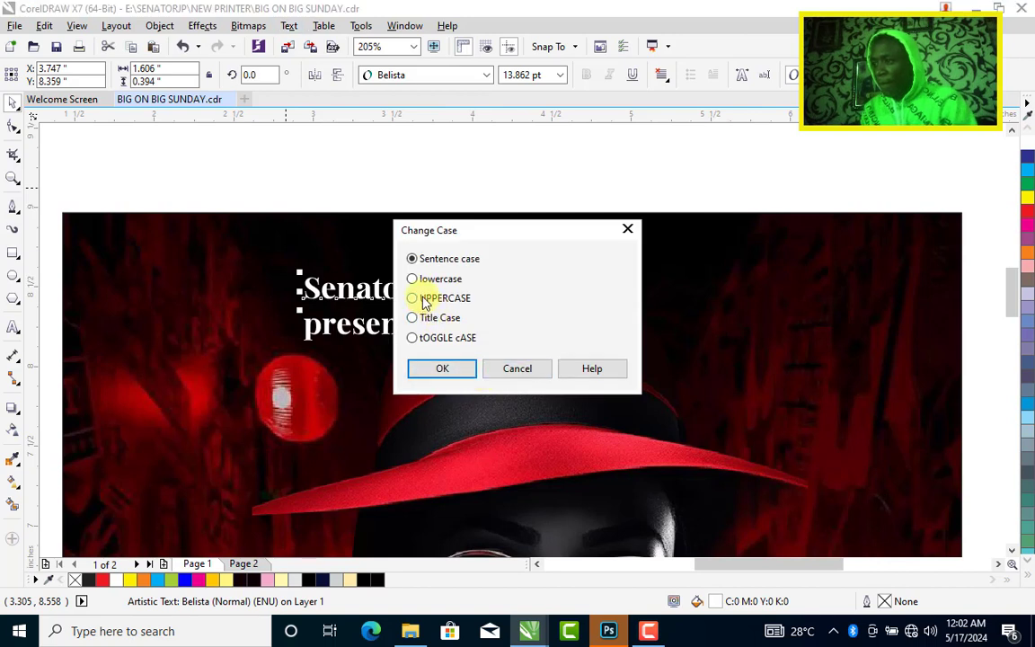
{"action": "left_click", "coordinate": [442, 372]}
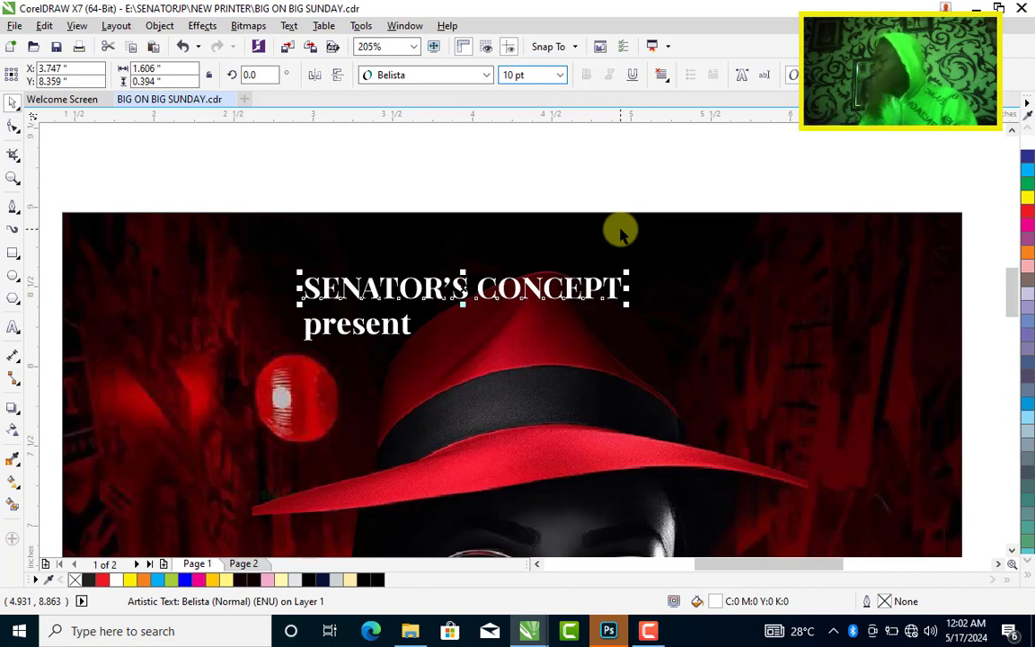
Set the "SENATOR'S CONCEPT" line to 10 pt and widen the letter spacing of it and the "present" line.
{"action": "key", "text": "Return"}
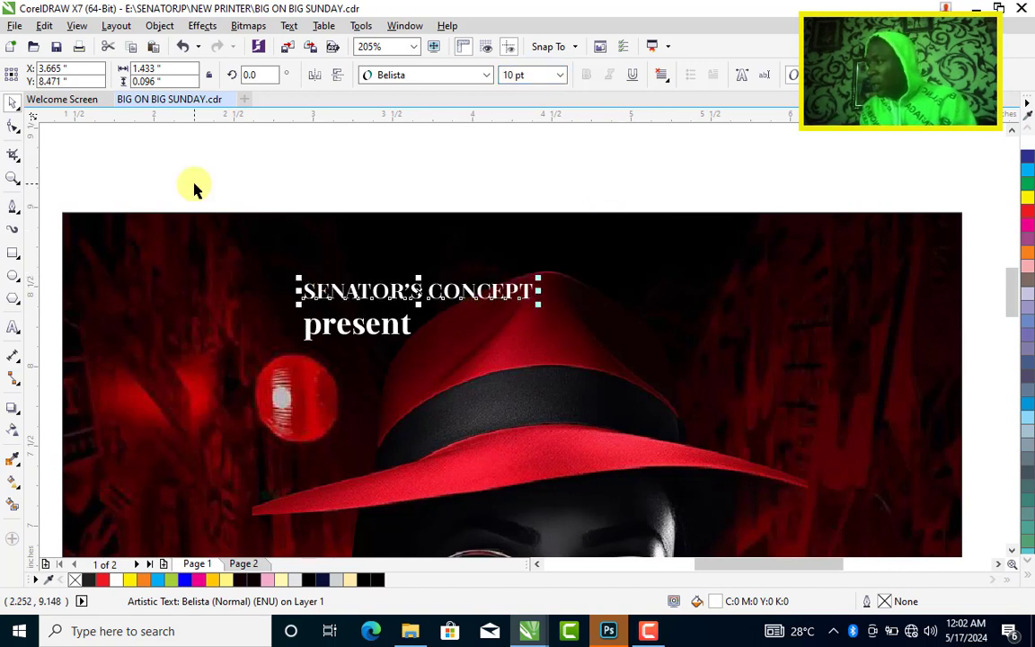
{"action": "left_click", "coordinate": [16, 132]}
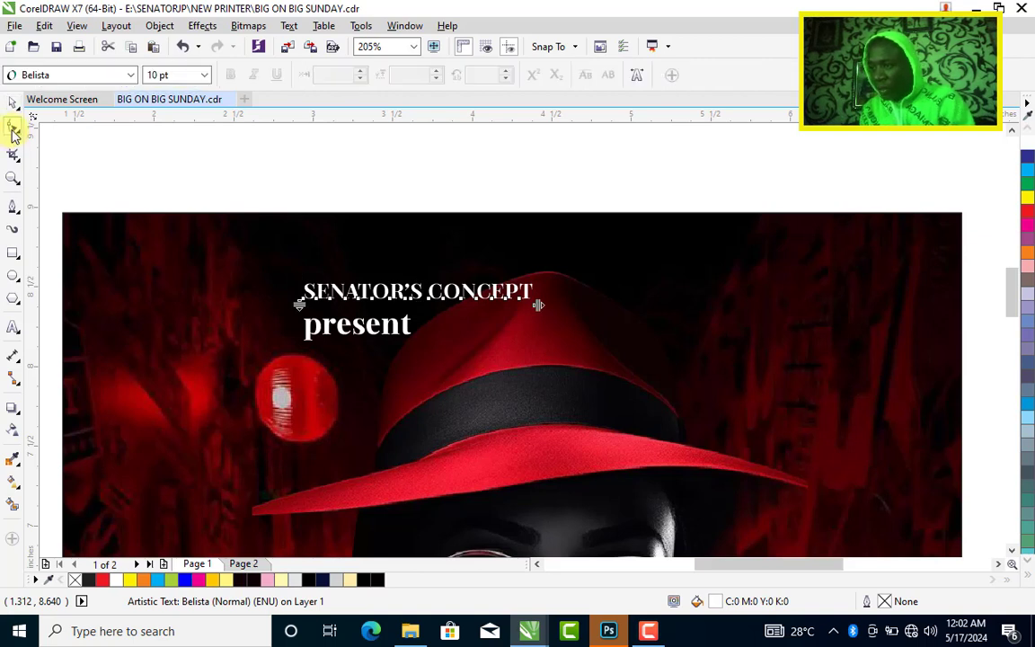
{"action": "left_click_drag", "start_coordinate": [537, 306], "coordinate": [786, 294]}
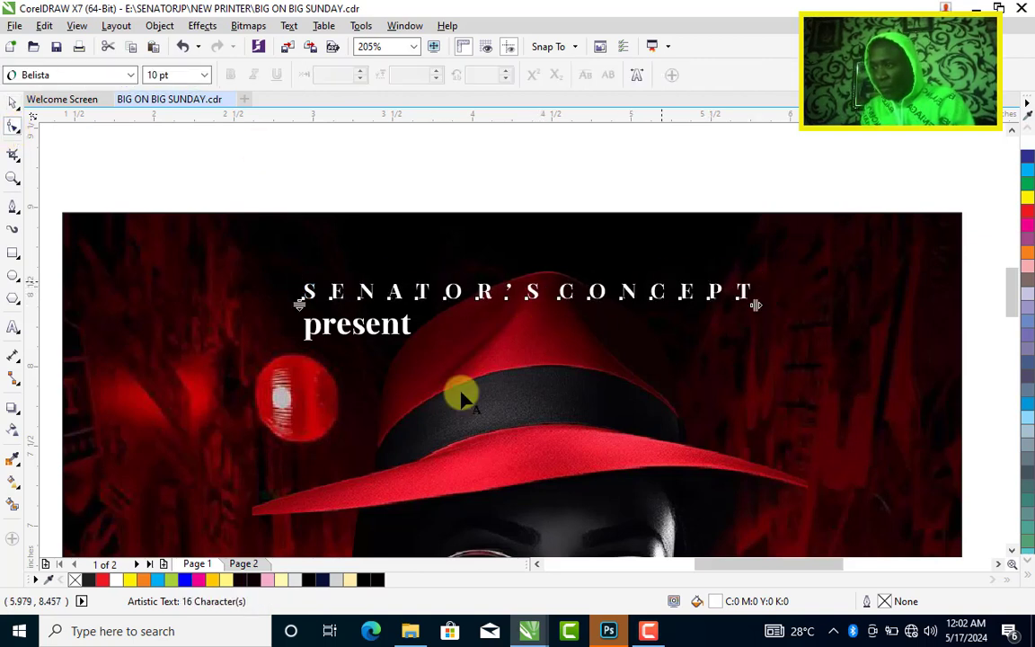
{"action": "left_click", "coordinate": [392, 329]}
{"action": "left_click_drag", "start_coordinate": [415, 345], "coordinate": [503, 346]}
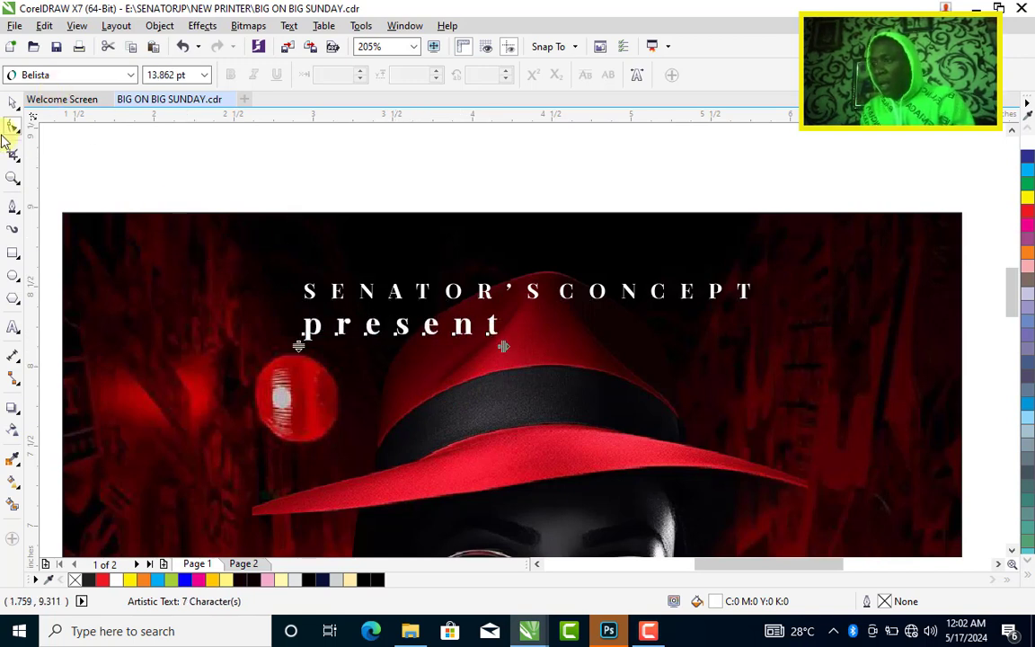
Set the "present" line to 8 pt and place it roughly centred directly beneath "SENATOR'S CONCEPT".
{"action": "left_click", "coordinate": [12, 106]}
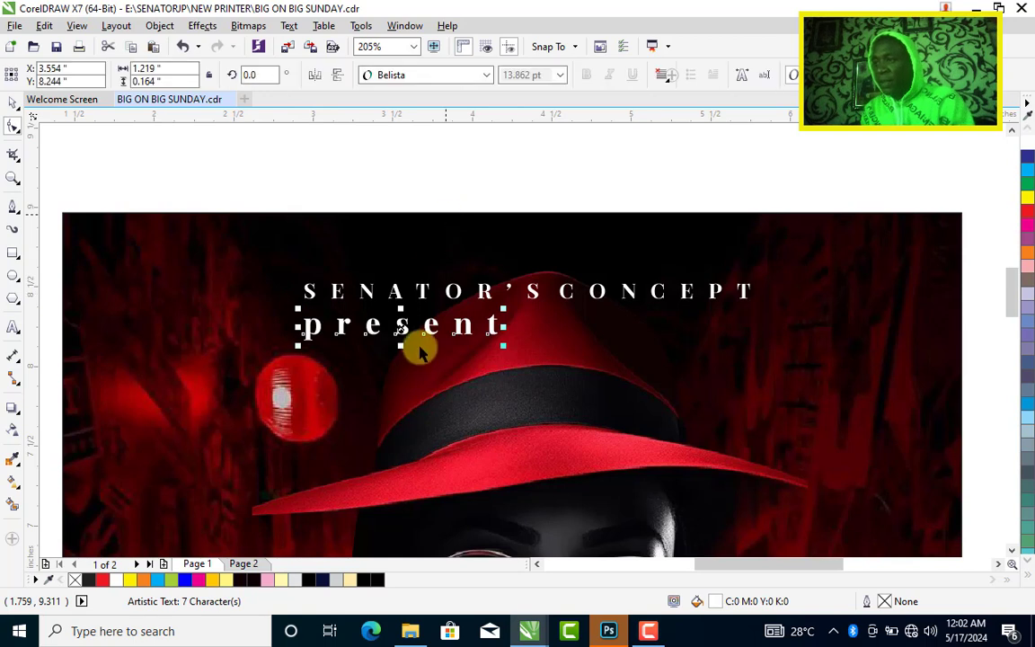
{"action": "left_click", "coordinate": [431, 322]}
{"action": "left_click", "coordinate": [432, 324]}
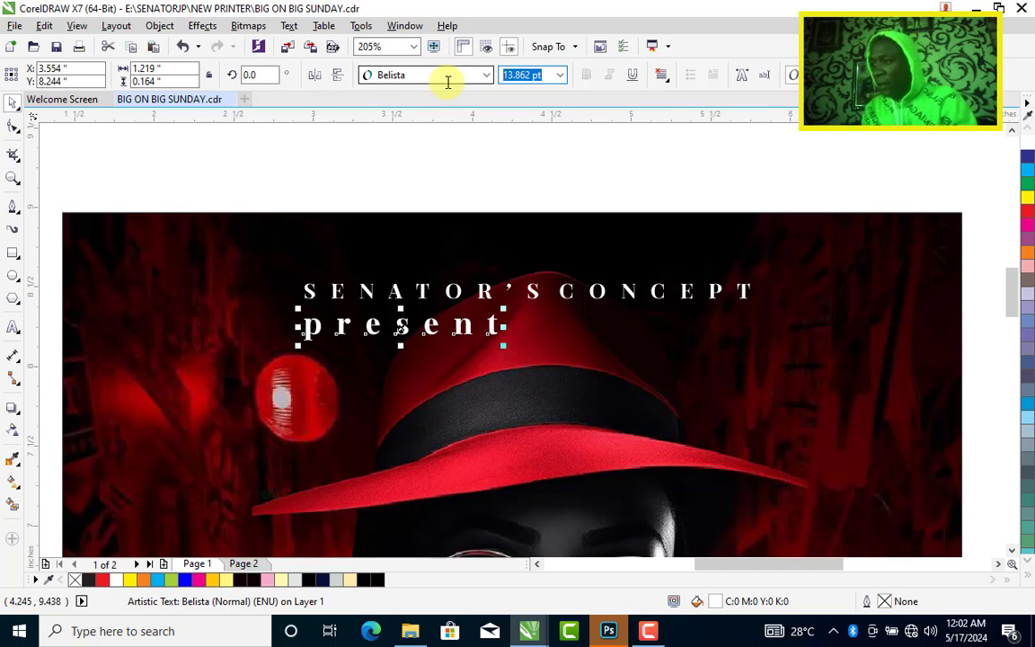
{"action": "key", "text": "Return"}
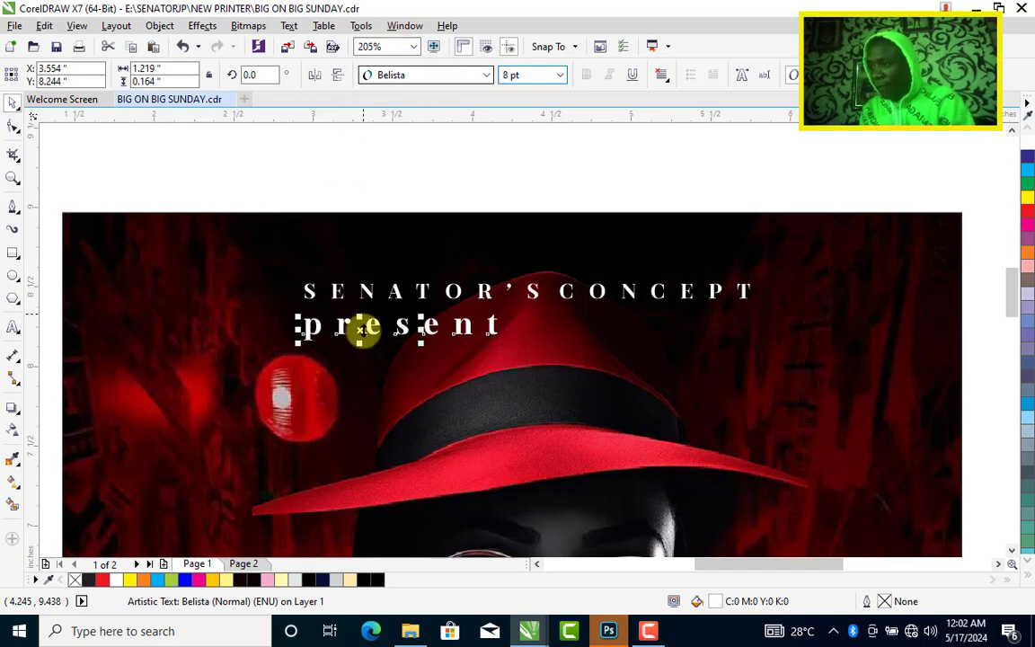
{"action": "left_click_drag", "start_coordinate": [378, 331], "coordinate": [520, 316]}
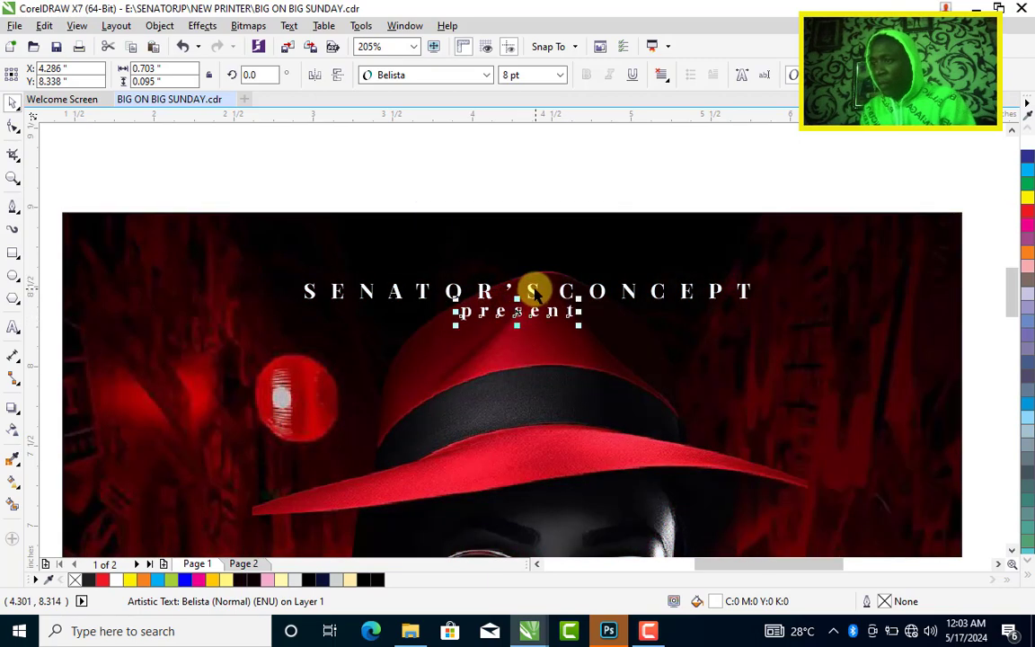
{"action": "left_click", "coordinate": [529, 291], "text": "shift"}
Enlarge the woman's cut-out proportionally to about 4.34 by 6.09 inches, growing towards the flyer's upper right.
{"action": "left_click", "coordinate": [543, 381]}
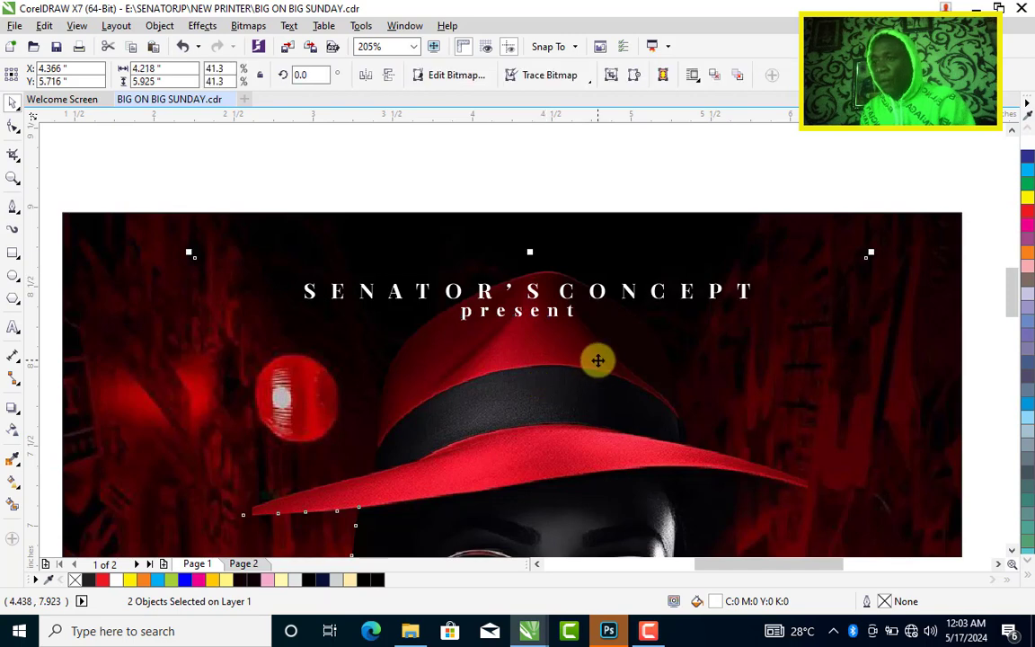
{"action": "key", "text": "F4"}
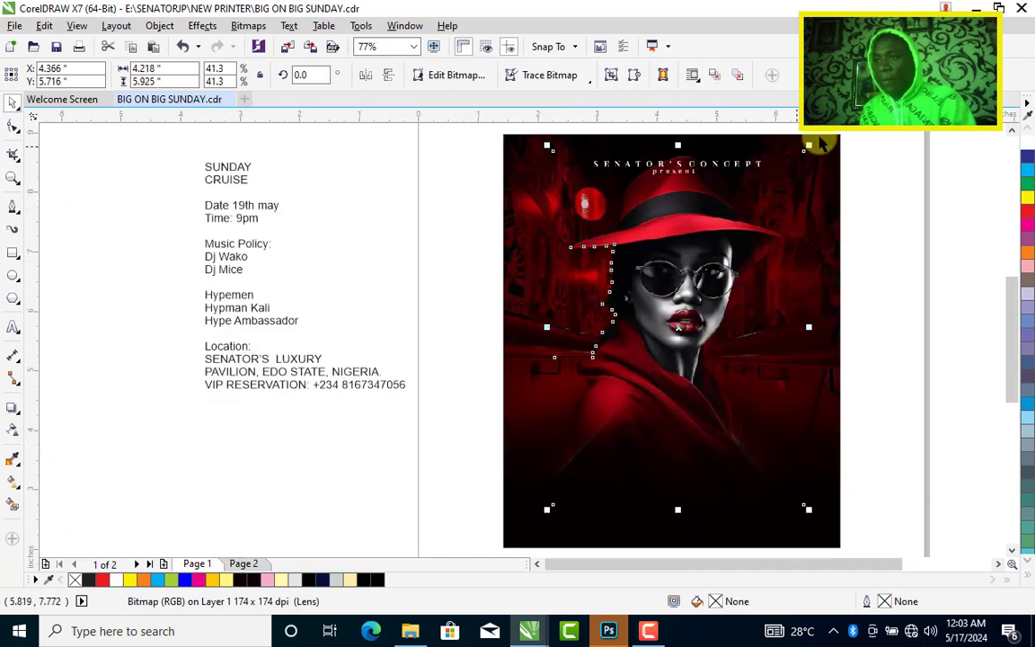
{"action": "left_click_drag", "start_coordinate": [808, 146], "coordinate": [820, 134]}
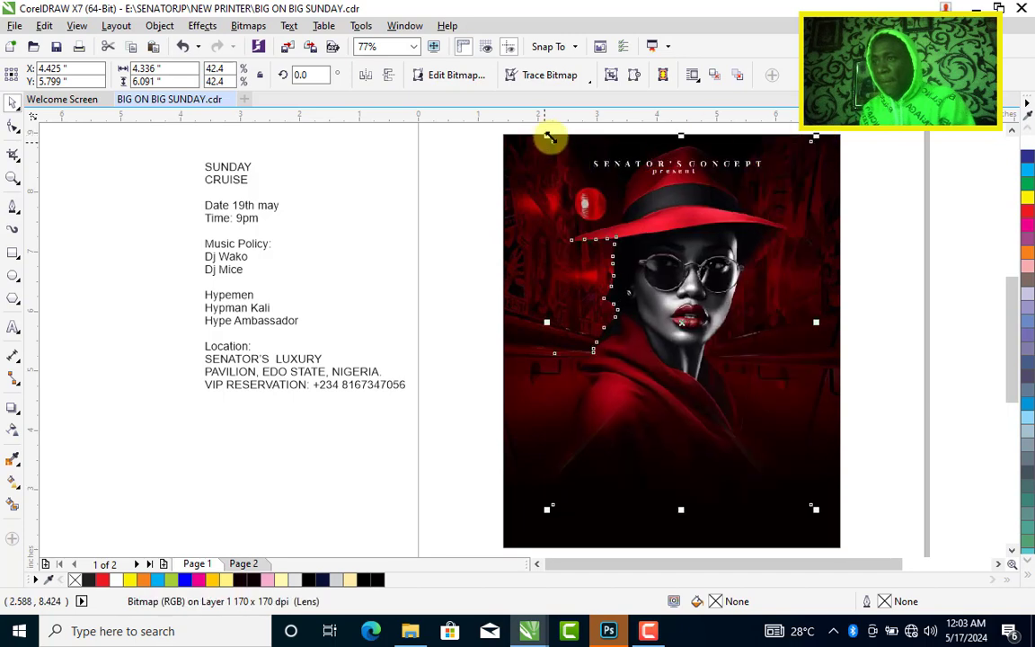
Move the "SENATOR'S CONCEPT" and "present" lines together slightly lower over the woman's hat.
{"action": "left_click_drag", "start_coordinate": [543, 132], "coordinate": [807, 238]}
{"action": "left_click_drag", "start_coordinate": [679, 225], "coordinate": [684, 237]}
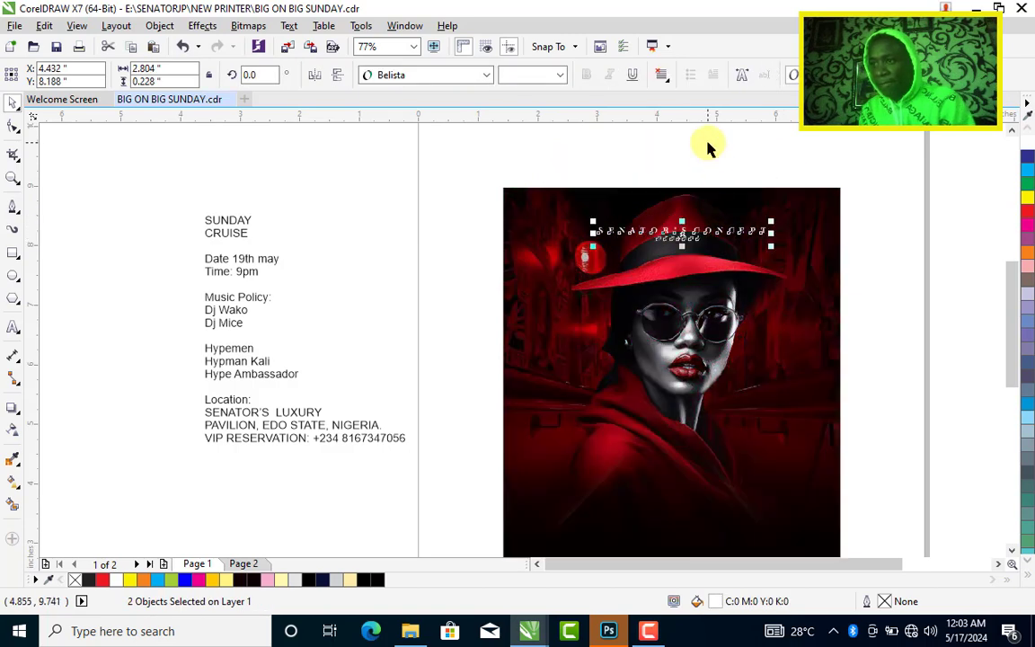
{"action": "left_click", "coordinate": [707, 148]}
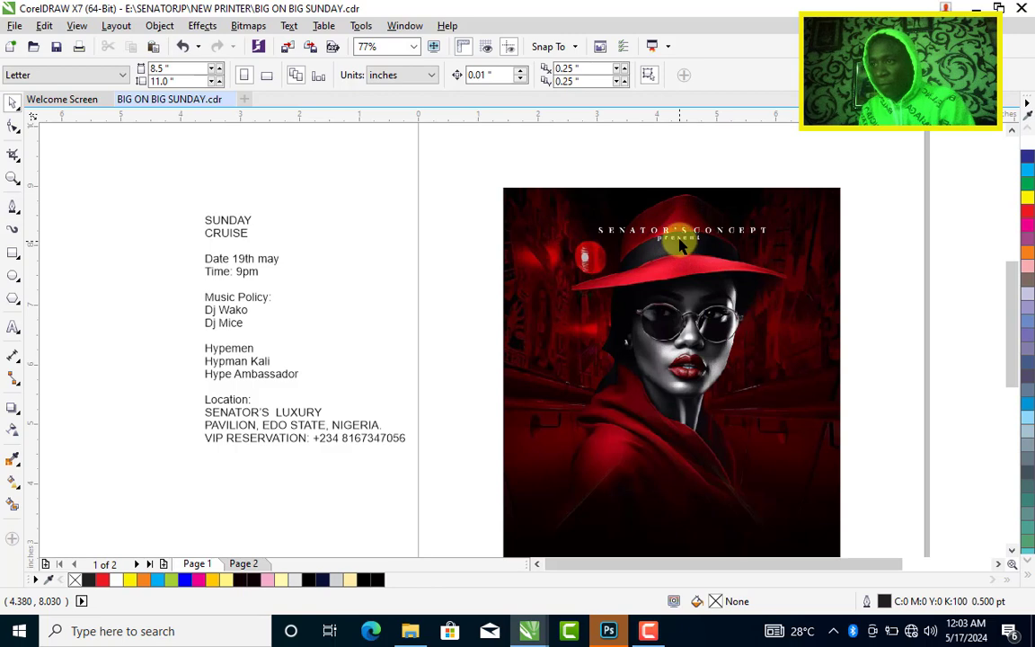
Shift the "present" line slightly further below "SENATOR'S CONCEPT" and fill it with red.
{"action": "left_click_drag", "start_coordinate": [681, 240], "coordinate": [681, 244]}
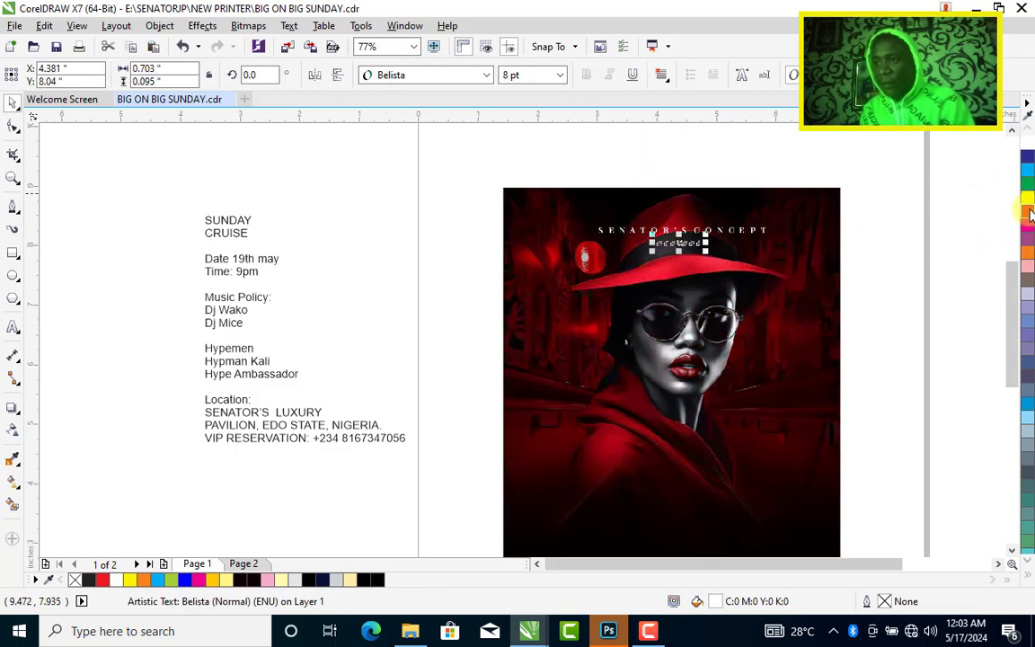
{"action": "left_click", "coordinate": [868, 197]}
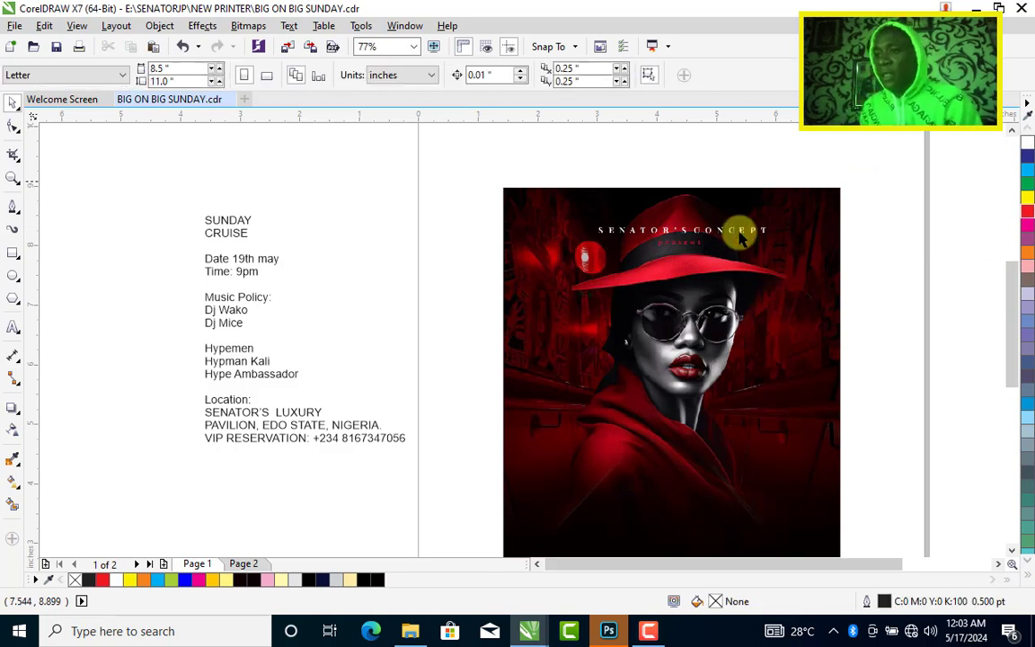
{"action": "left_click", "coordinate": [656, 226]}
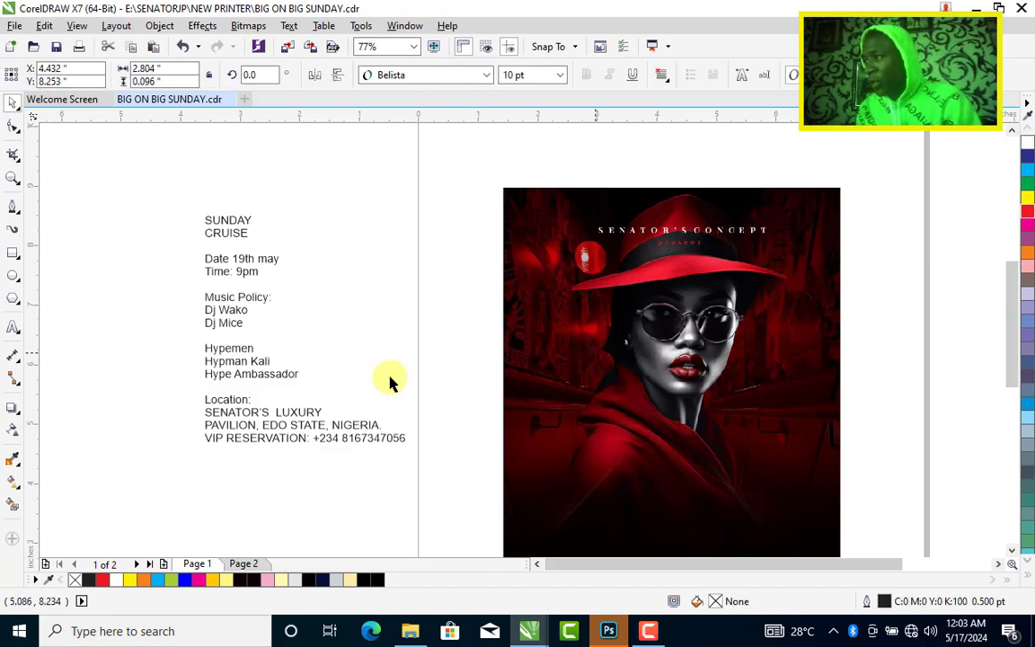
{"action": "key", "text": "Escape"}
Move the "SUNDAY CRUISE" lines out of the event text into their own text object on the flyer's lower half.
{"action": "left_click_drag", "start_coordinate": [207, 219], "coordinate": [277, 229]}
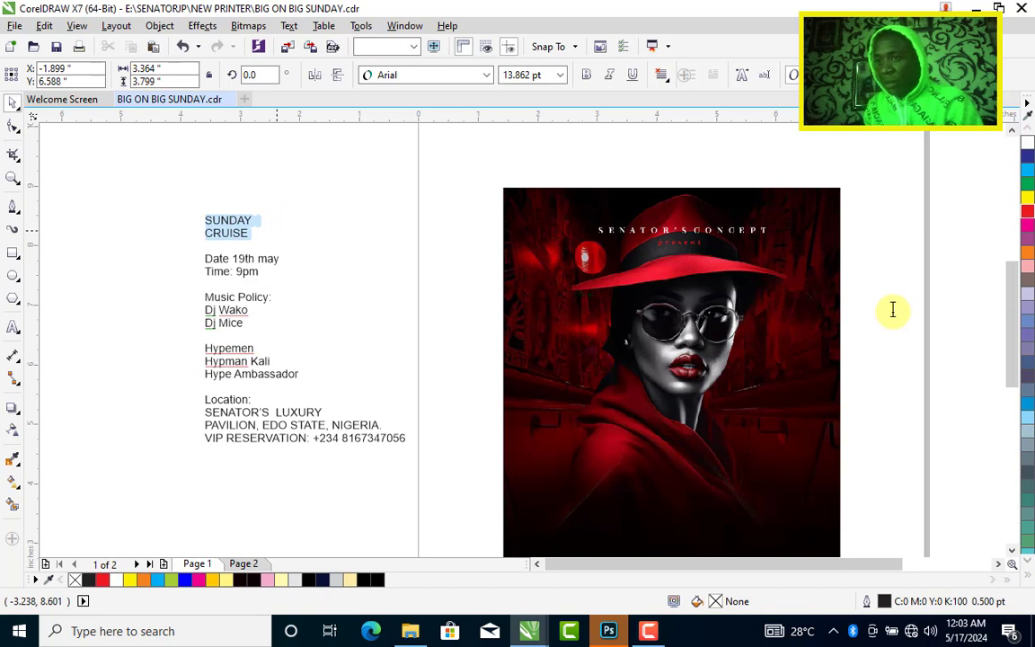
{"action": "key", "text": "Delete"}
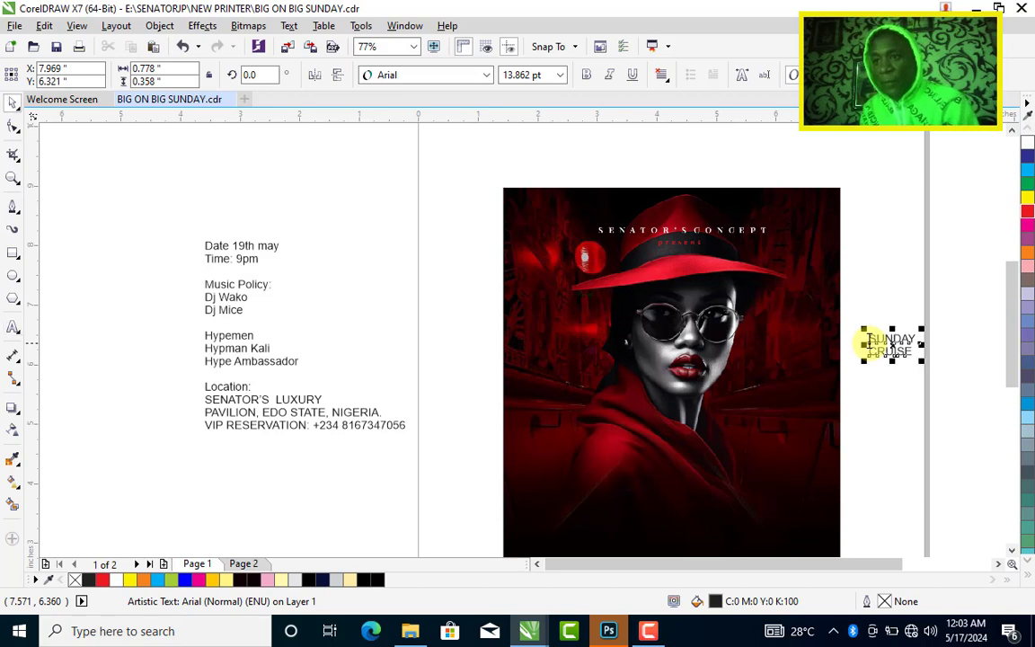
{"action": "left_click_drag", "start_coordinate": [896, 344], "coordinate": [747, 515]}
Fill the "SUNDAY CRUISE" title with white and enlarge it to about 43 pt over the woman's chest.
{"action": "left_click", "coordinate": [1028, 144]}
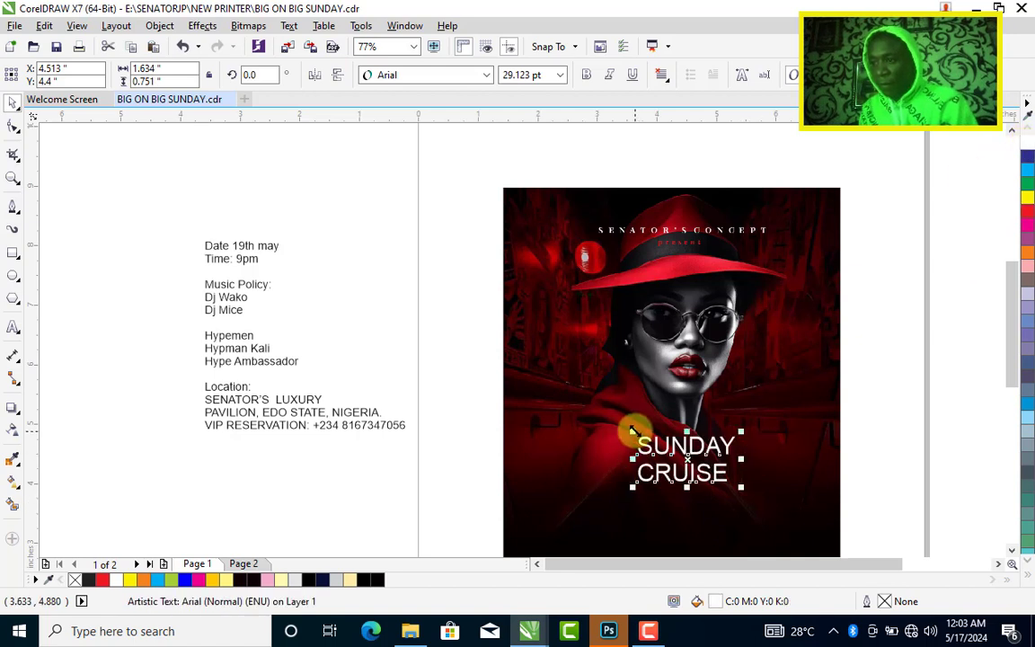
{"action": "left_click_drag", "start_coordinate": [629, 432], "coordinate": [586, 398]}
{"action": "mouse_move", "coordinate": [665, 447]}
{"action": "left_mouse_down"}
{"action": "mouse_move", "coordinate": [684, 448]}
{"action": "mouse_move", "coordinate": [681, 457]}
{"action": "left_mouse_up"}
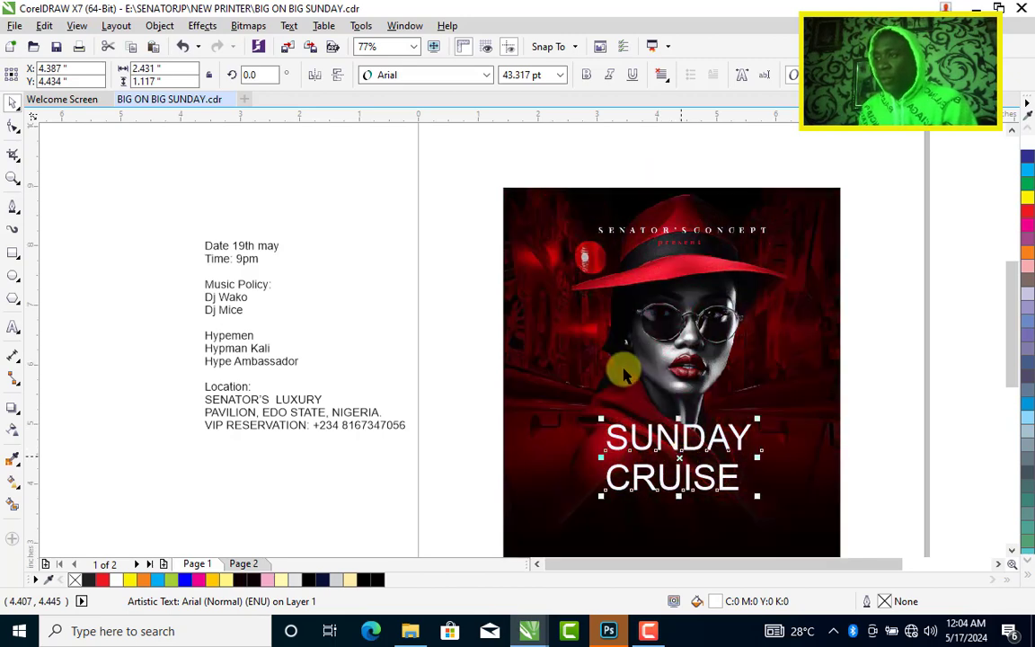
{"action": "left_click", "coordinate": [489, 259]}
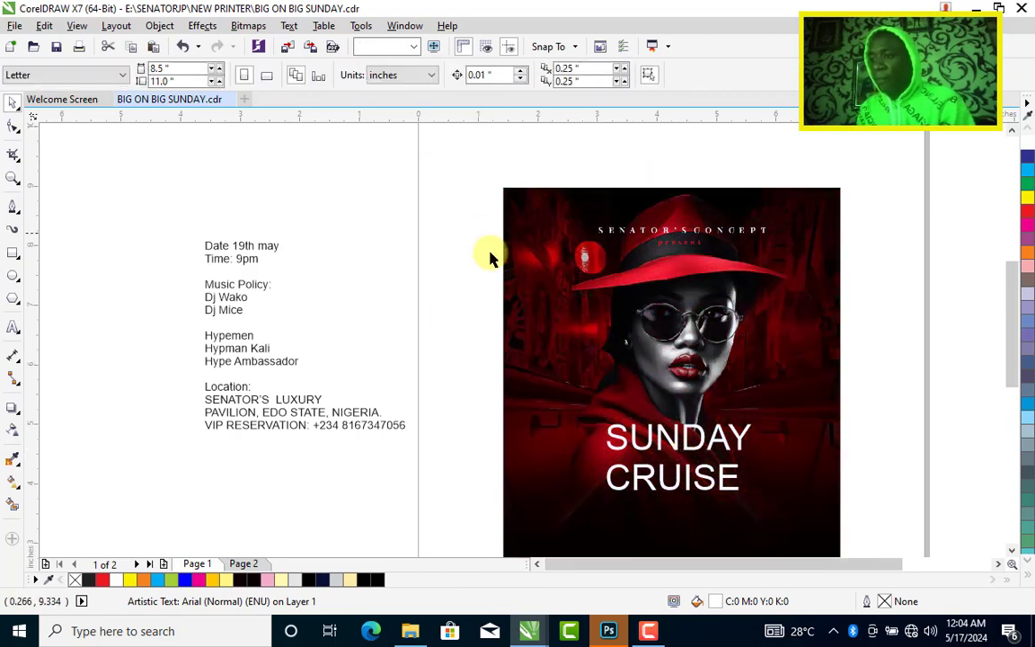
Try the Bulldozer and caffeen fonts on the "SUNDAY CRUISE" title.
{"action": "scroll", "coordinate": [490, 259], "scroll_direction": "down", "scroll_amount": 1}
{"action": "left_click", "coordinate": [636, 393]}
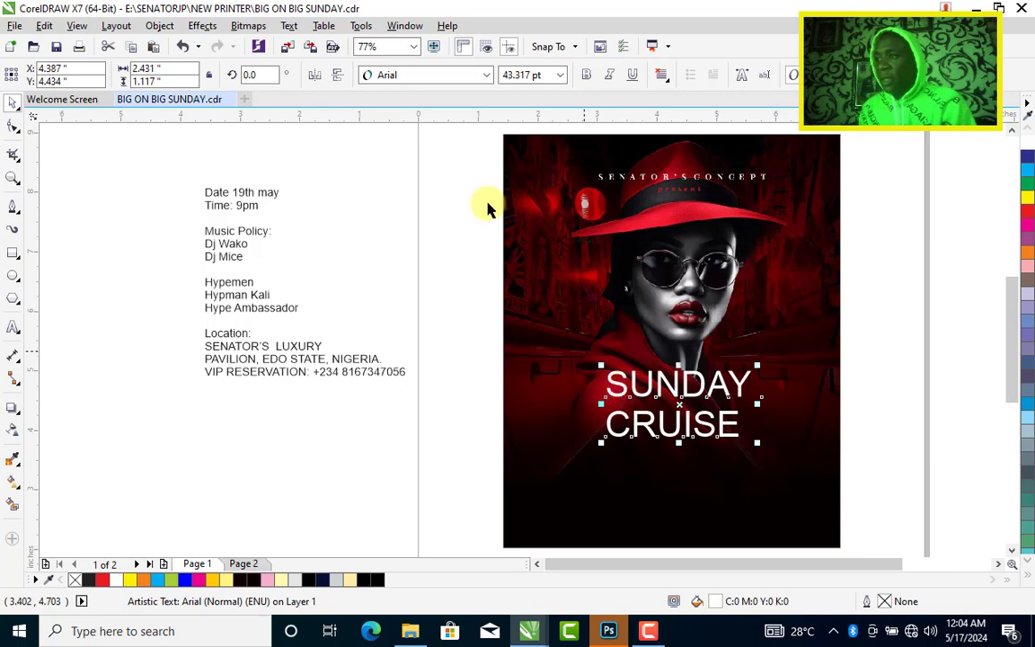
{"action": "left_click", "coordinate": [426, 75]}
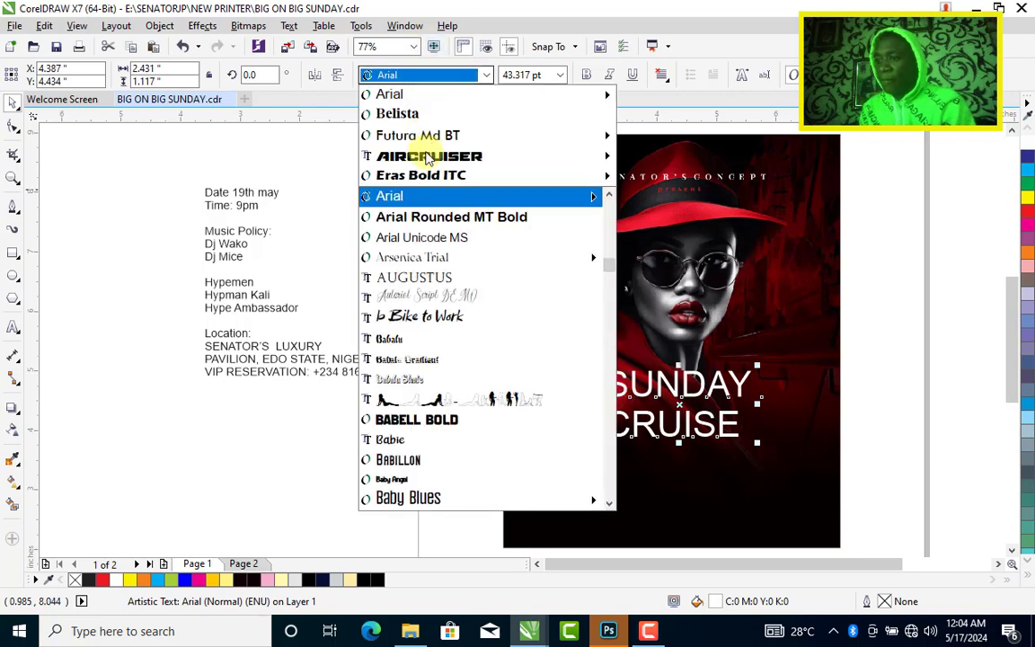
{"action": "mouse_move", "coordinate": [424, 158]}
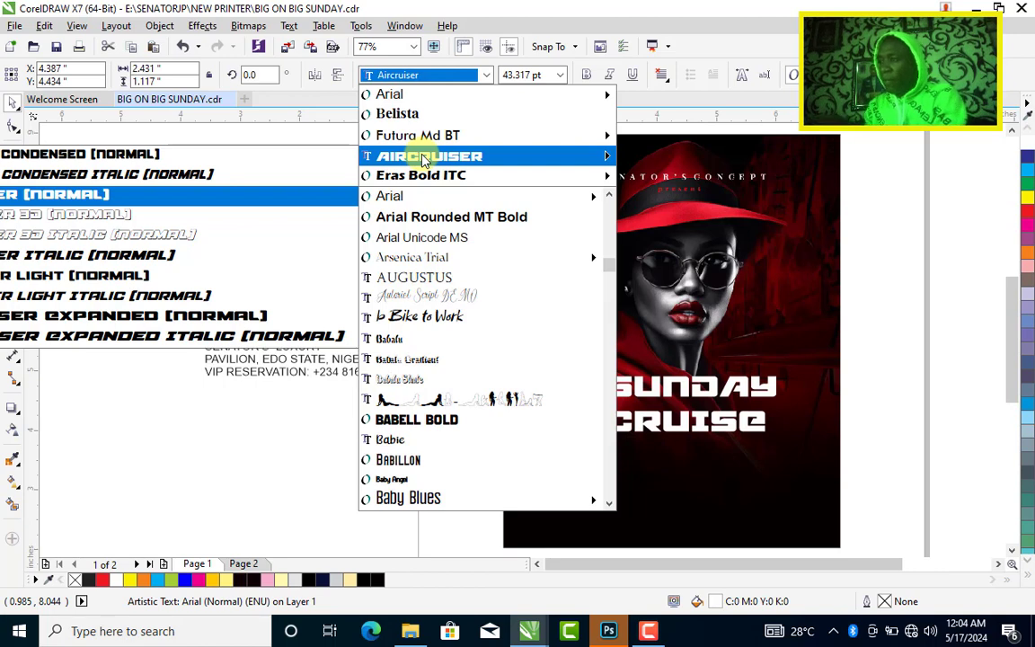
{"action": "type", "text": "Bu"}
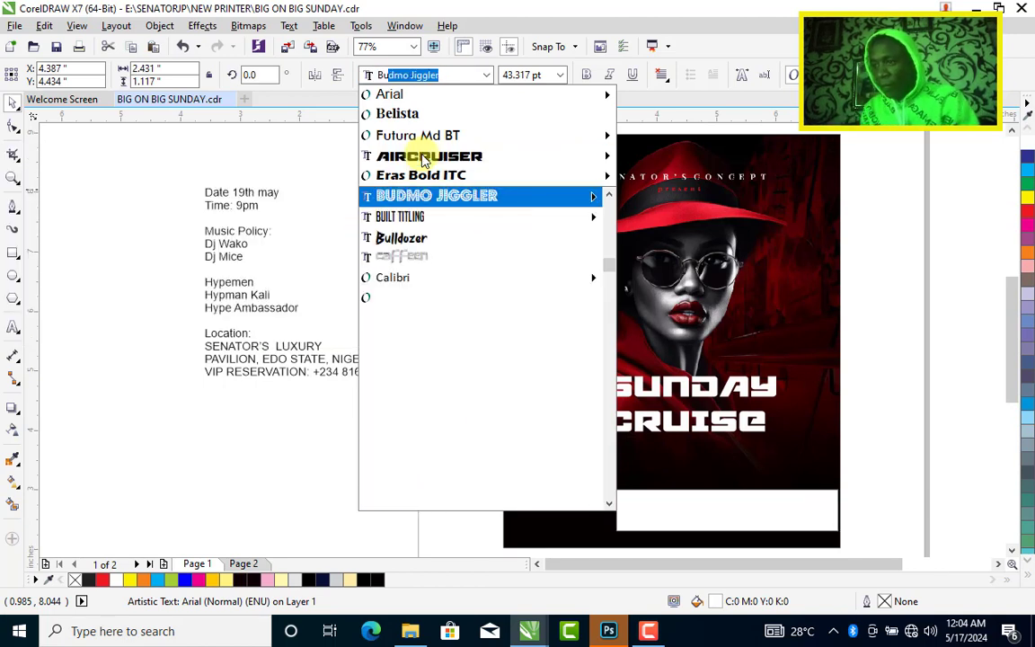
{"action": "type", "text": "l"}
{"action": "key", "text": "Return"}
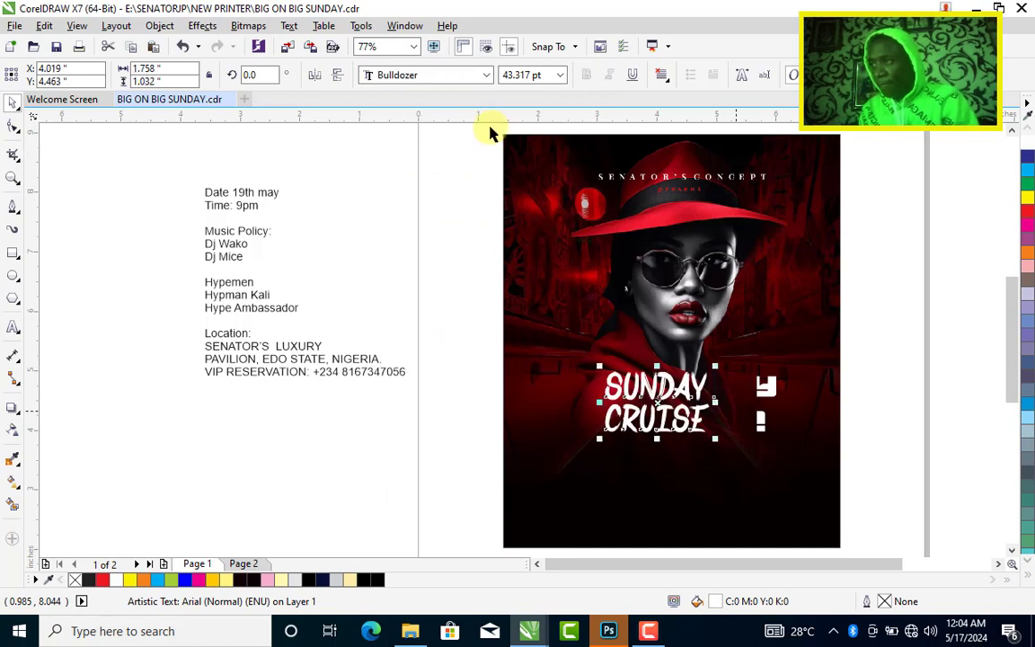
{"action": "left_click", "coordinate": [440, 81]}
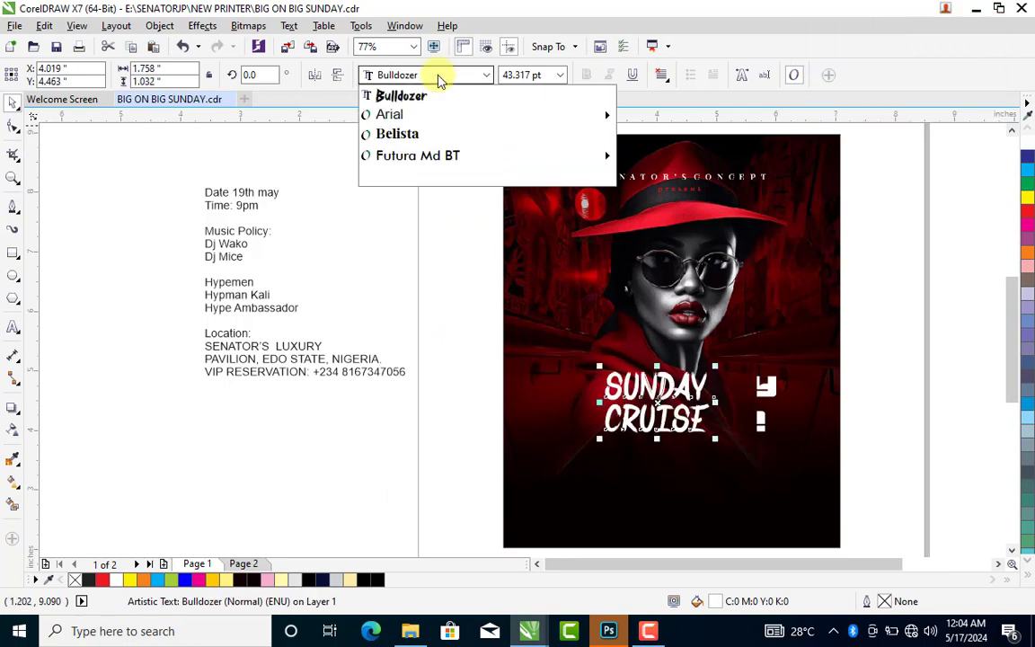
{"action": "left_click", "coordinate": [454, 217]}
Enlarge the "SUNDAY CRUISE" title to about 63 pt and reposition it below the woman's face.
{"action": "left_click_drag", "start_coordinate": [739, 435], "coordinate": [774, 452]}
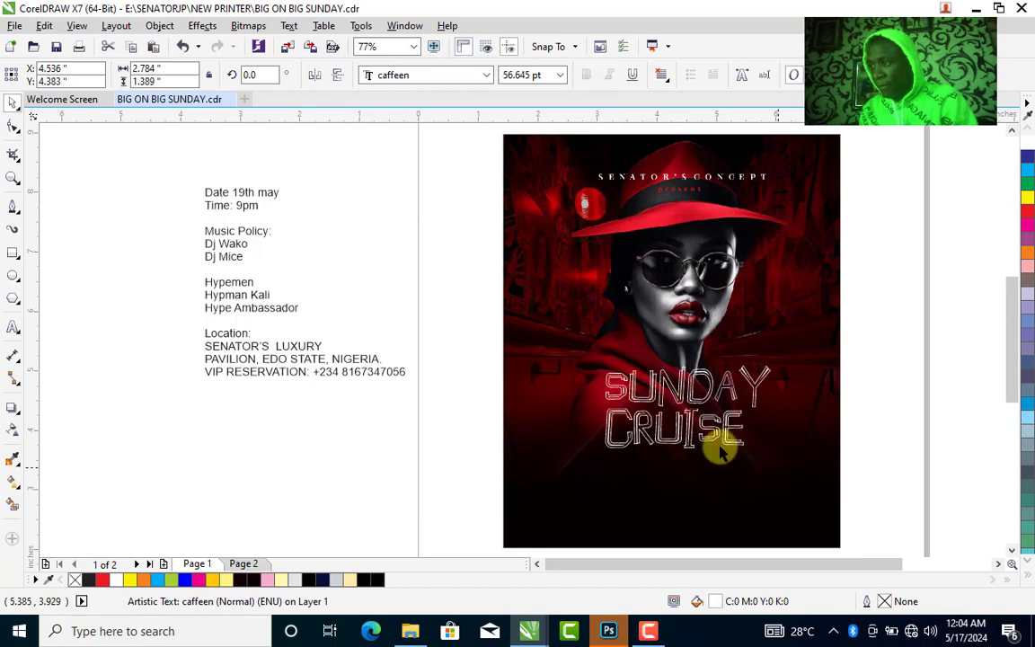
{"action": "left_click_drag", "start_coordinate": [599, 452], "coordinate": [579, 463]}
{"action": "left_click_drag", "start_coordinate": [685, 408], "coordinate": [692, 402]}
Set the "SUNDAY CRUISE" title's font to Bricks and fill it with yellow, positioned within the flyer's width.
{"action": "left_click", "coordinate": [455, 79]}
{"action": "left_click_drag", "start_coordinate": [611, 297], "coordinate": [610, 259]}
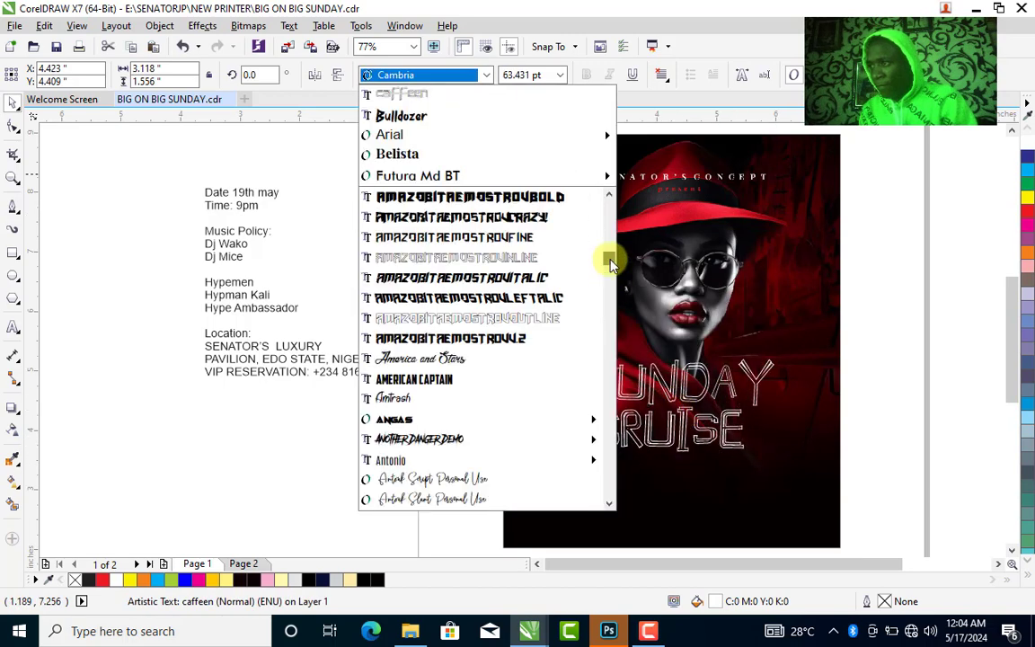
{"action": "type", "text": "Bo"}
{"action": "left_click", "coordinate": [404, 378]}
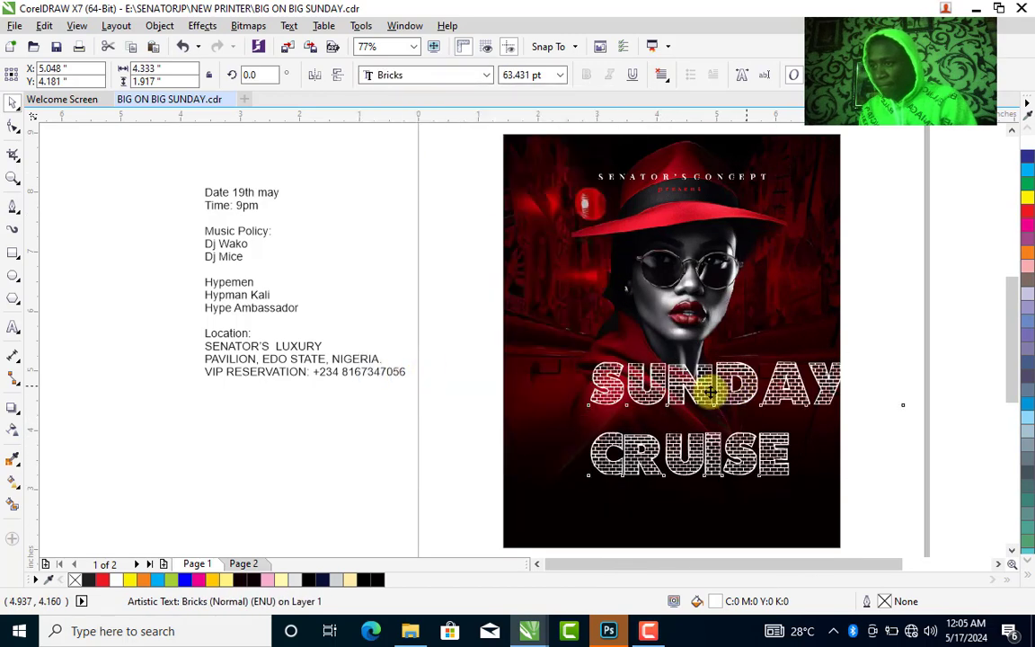
{"action": "left_click_drag", "start_coordinate": [704, 392], "coordinate": [667, 397]}
{"action": "left_click", "coordinate": [1027, 200]}
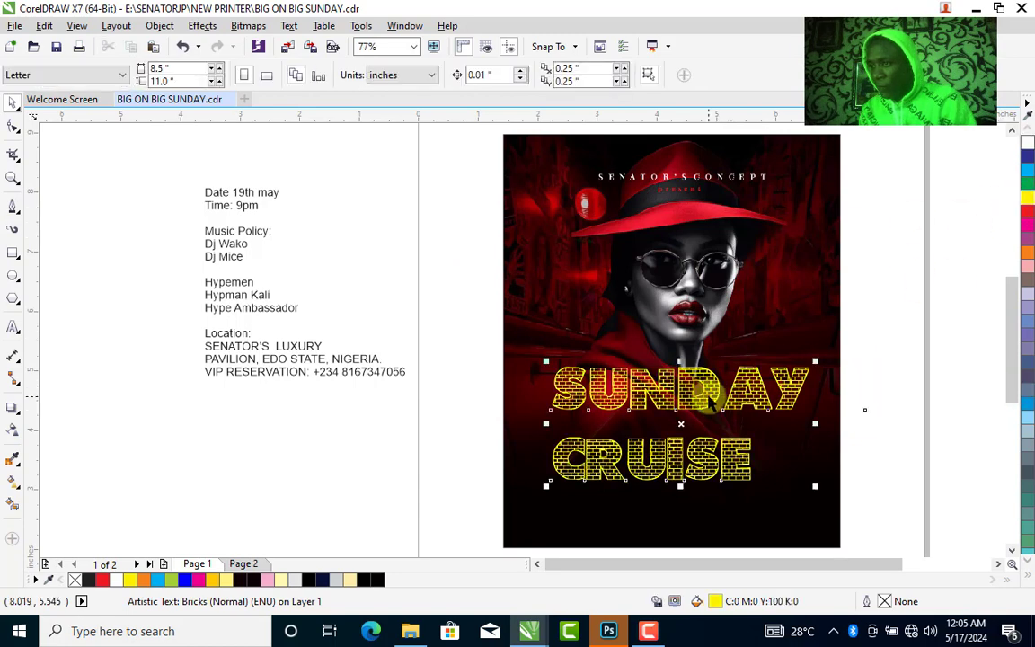
Try the Gretoon font on the yellow "SUNDAY CRUISE" title.
{"action": "left_click", "coordinate": [486, 75]}
{"action": "scroll", "coordinate": [608, 299], "scroll_direction": "down", "scroll_amount": 3}
{"action": "scroll", "coordinate": [608, 305], "scroll_direction": "down", "scroll_amount": 15}
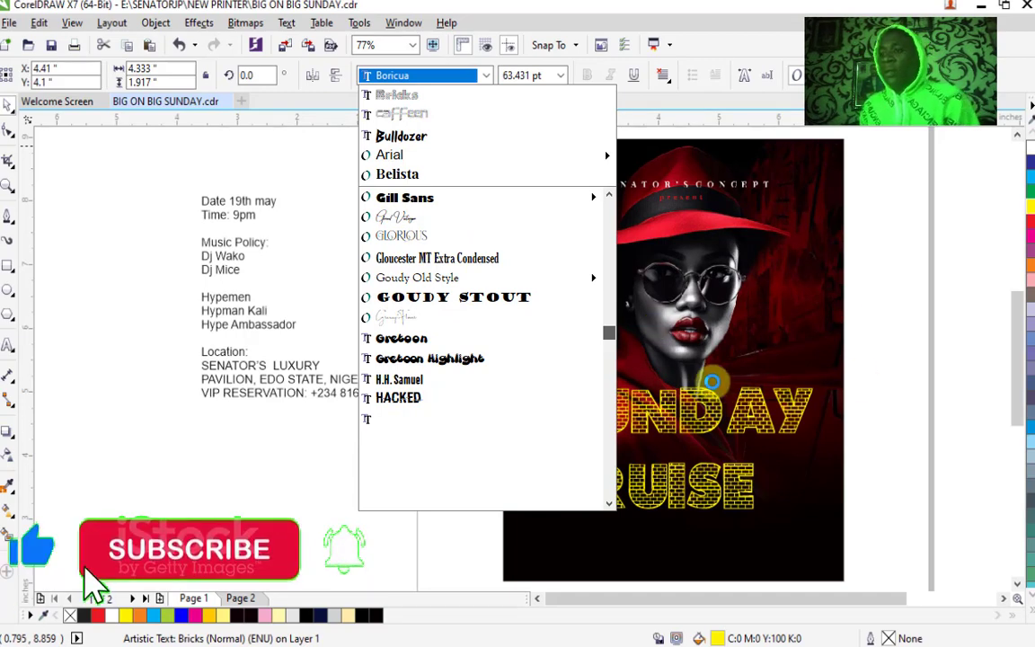
{"action": "left_click", "coordinate": [409, 338]}
{"action": "left_click", "coordinate": [485, 75]}
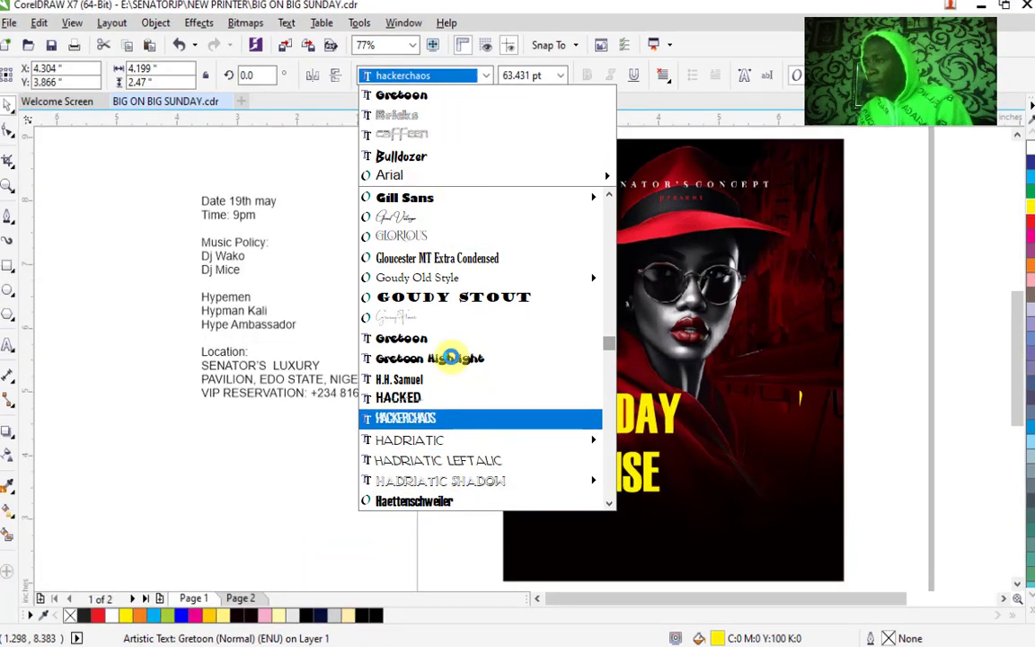
{"action": "key", "text": "Return"}
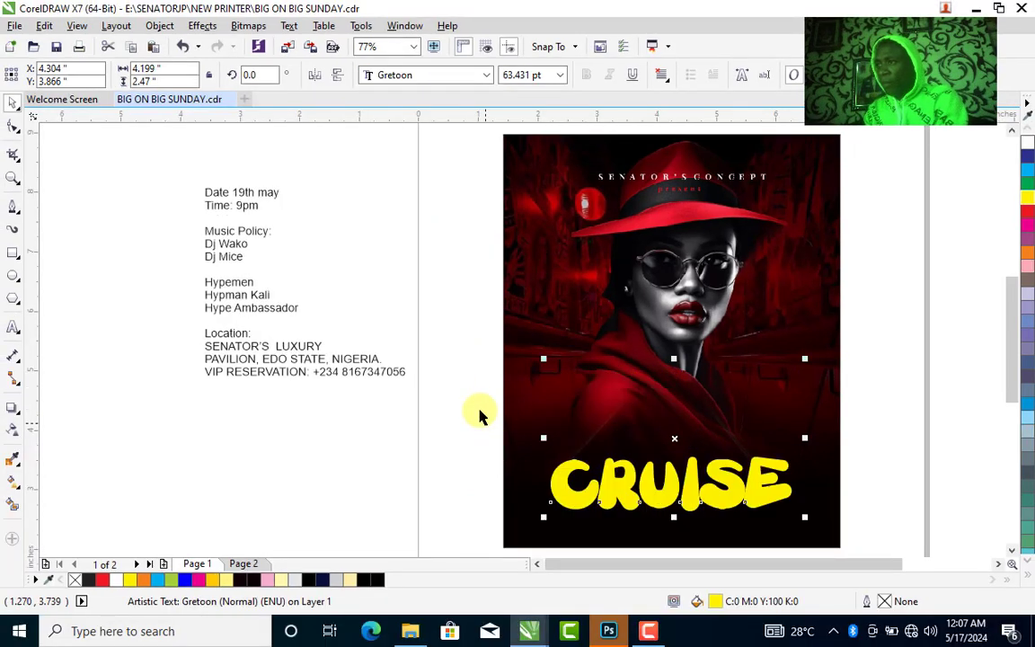
{"action": "left_click", "coordinate": [480, 435]}
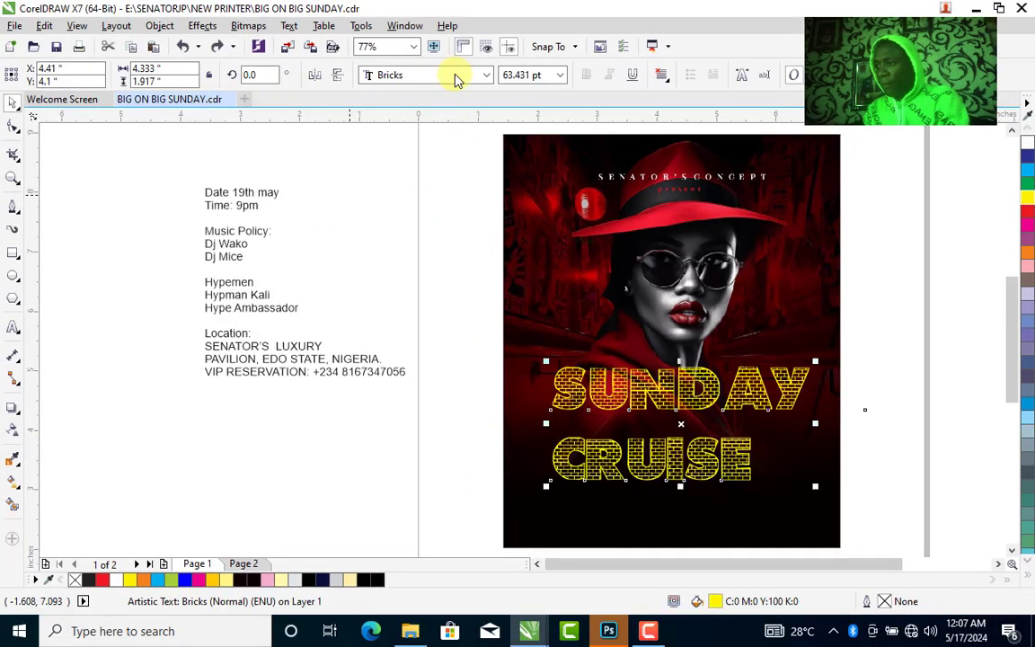
Set the "SUNDAY CRUISE" title's font to Budmo Jiggler and tighten the spacing between its two lines.
{"action": "left_click", "coordinate": [456, 76]}
{"action": "left_click", "coordinate": [422, 353]}
{"action": "key", "text": "F10"}
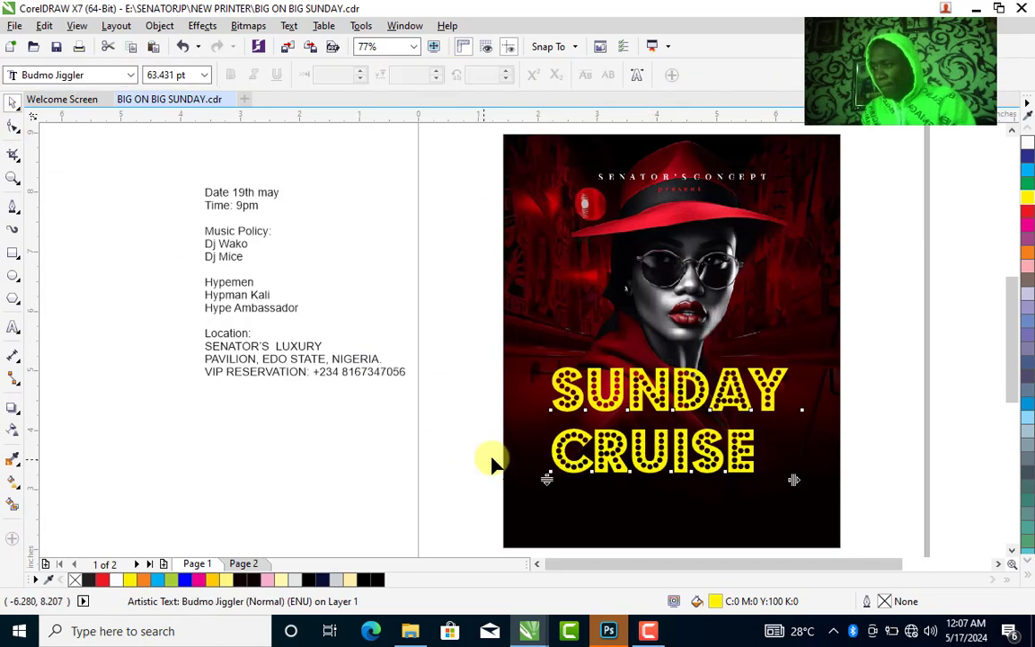
{"action": "key", "text": "space"}
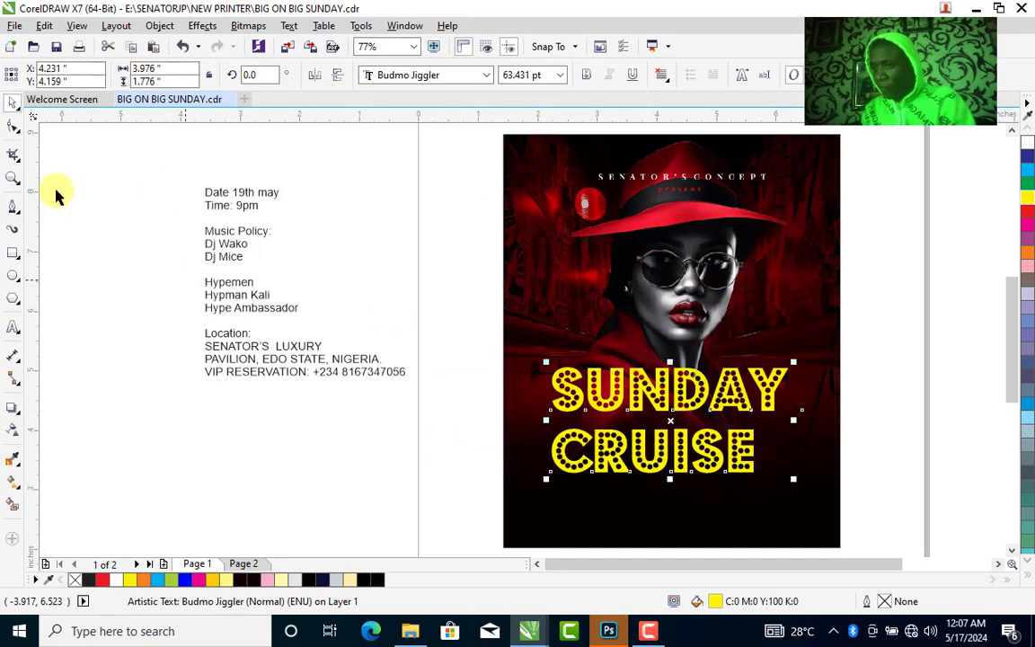
{"action": "left_click", "coordinate": [12, 127]}
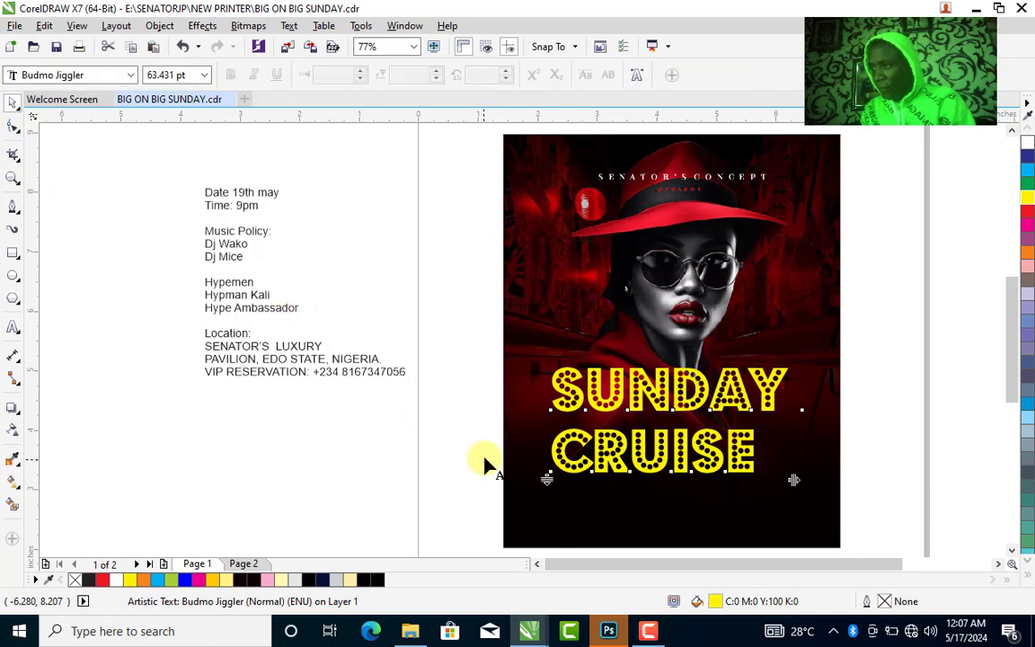
{"action": "left_click_drag", "start_coordinate": [547, 480], "coordinate": [550, 454]}
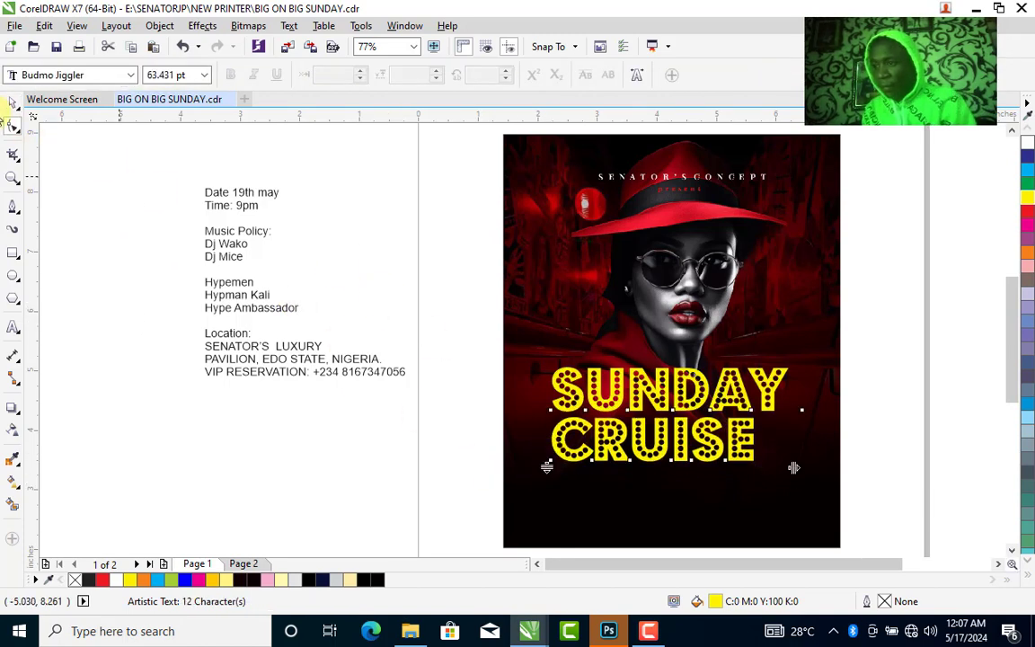
{"action": "left_click", "coordinate": [13, 103]}
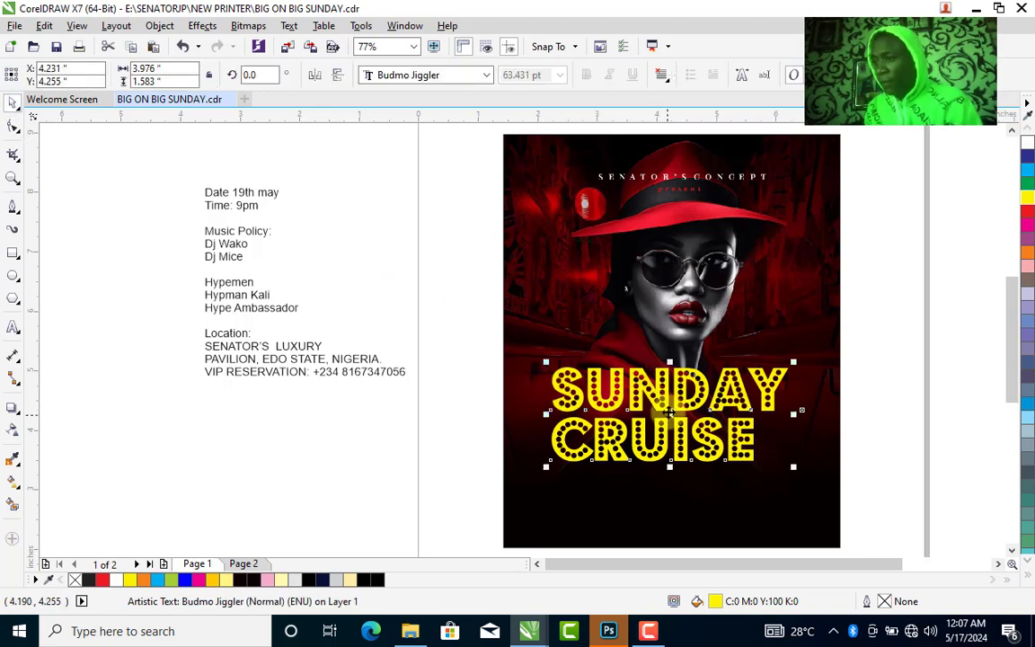
{"action": "key", "text": "F8"}
{"action": "left_click", "coordinate": [669, 404]}
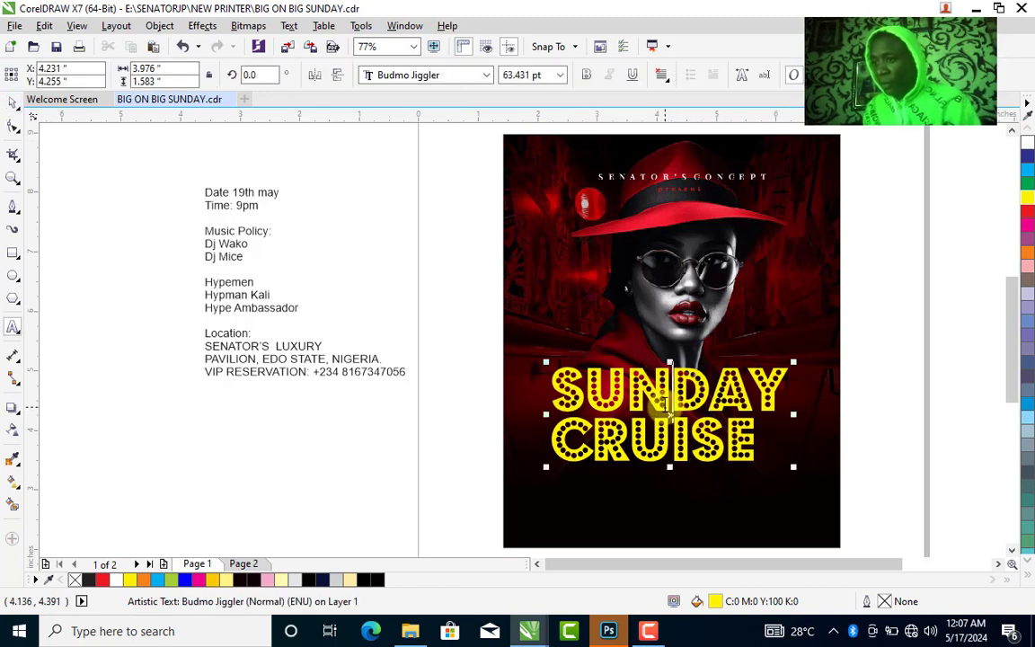
{"action": "key", "text": "ctrl+space"}
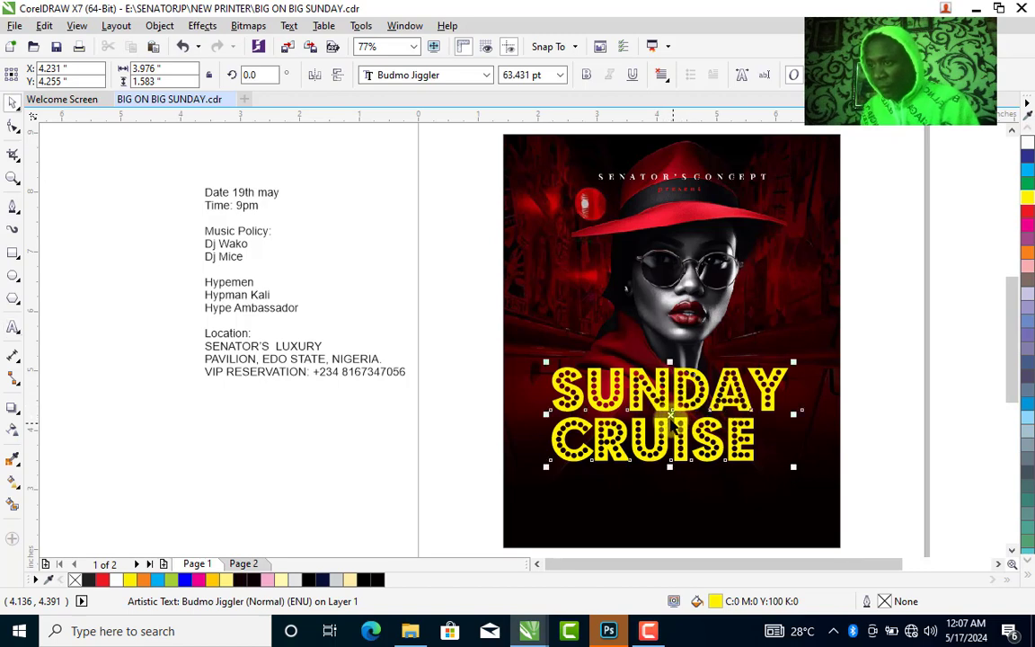
Move the title slightly up, reduce it to about 57.7 pt, and skew it so the text rises about 9.3° to the right.
{"action": "left_click_drag", "start_coordinate": [673, 411], "coordinate": [674, 403]}
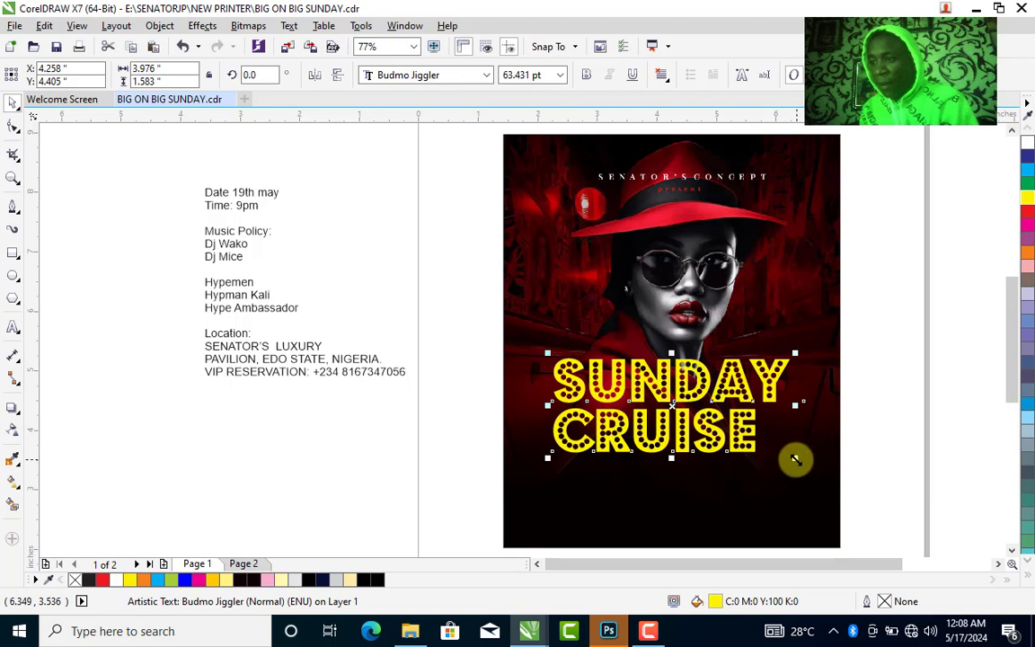
{"action": "left_click_drag", "start_coordinate": [789, 455], "coordinate": [788, 456]}
{"action": "left_click", "coordinate": [681, 400]}
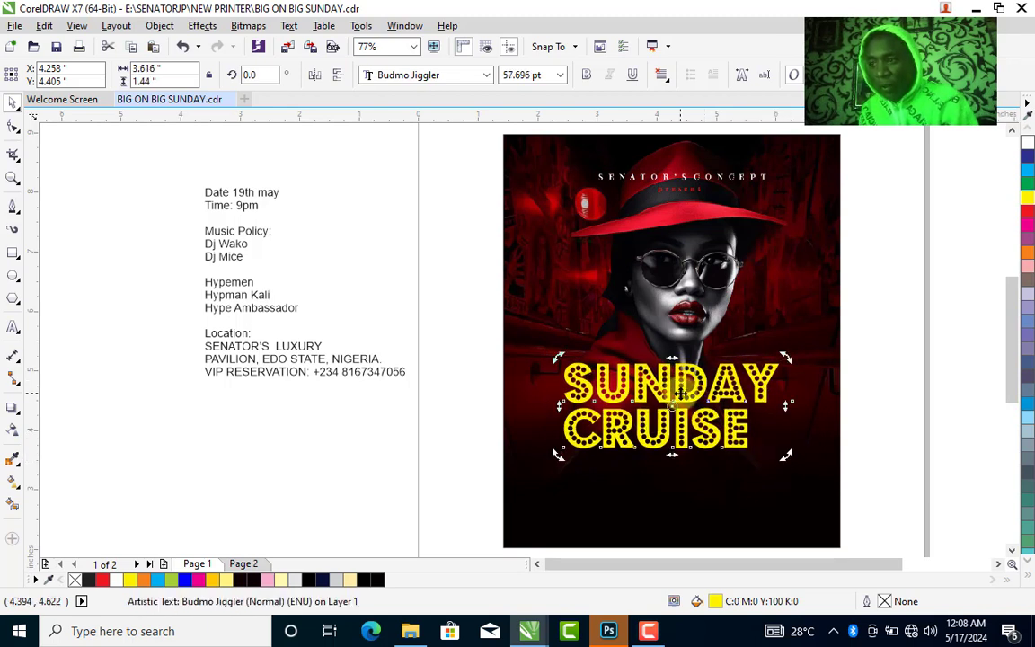
{"action": "left_click_drag", "start_coordinate": [786, 398], "coordinate": [762, 366]}
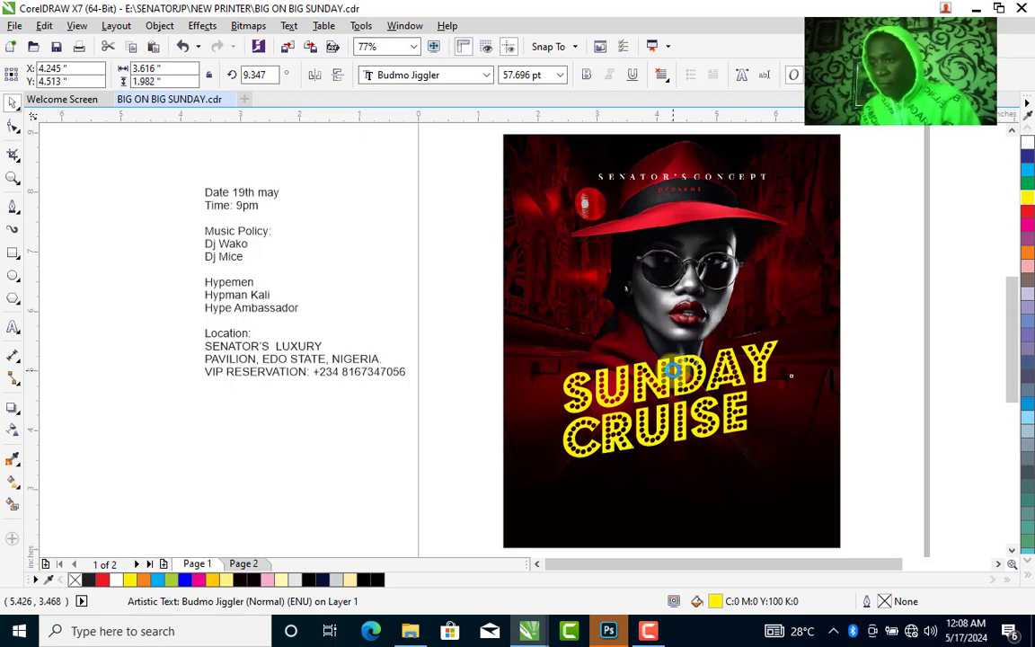
Separate the title into its two lines and move "CRUISE" slightly up, closer to "SUNDAY".
{"action": "left_click", "coordinate": [679, 425]}
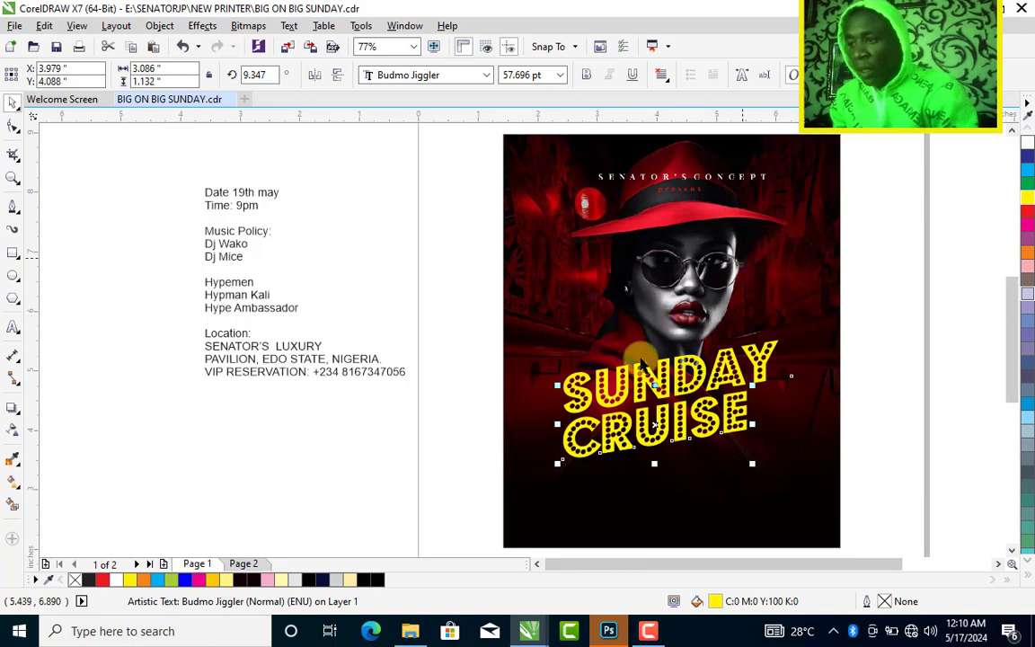
{"action": "left_click", "coordinate": [480, 280]}
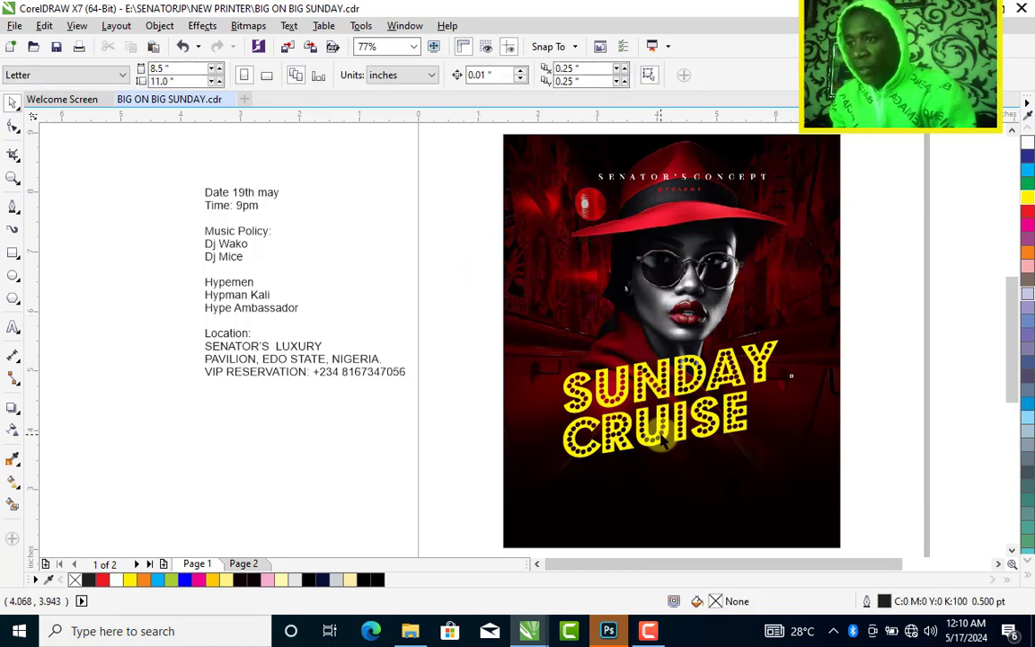
{"action": "left_click_drag", "start_coordinate": [665, 438], "coordinate": [663, 434]}
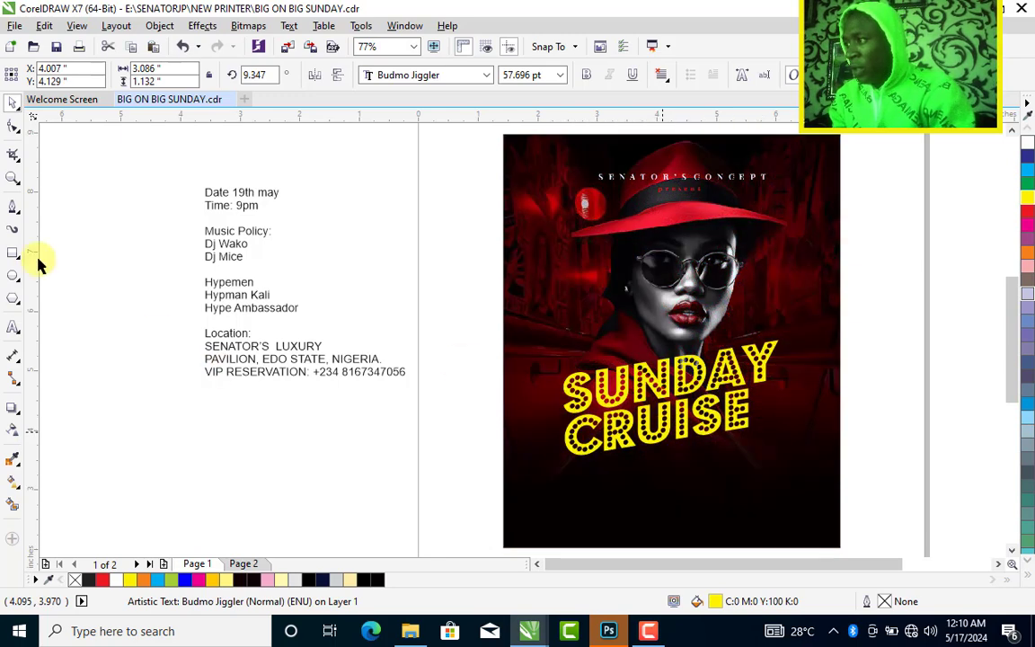
{"action": "key", "text": "Escape"}
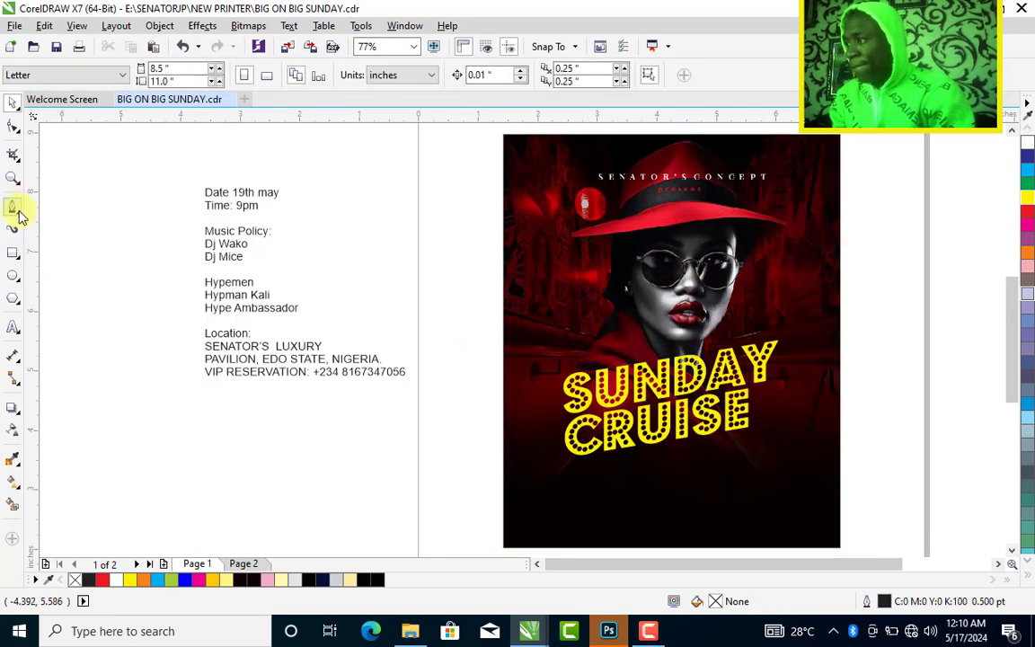
Draw a straight slanted Freehand line about 3.72 in wide just above "SUNDAY", parallel to the skewed text.
{"action": "left_click", "coordinate": [19, 217]}
{"action": "left_click", "coordinate": [19, 216]}
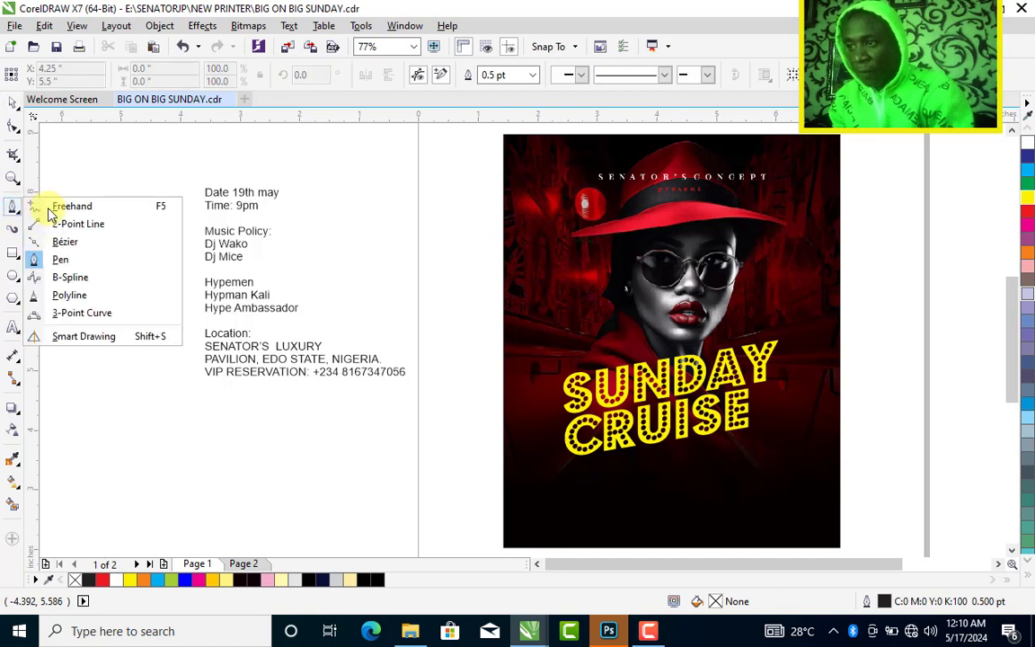
{"action": "left_click", "coordinate": [565, 371]}
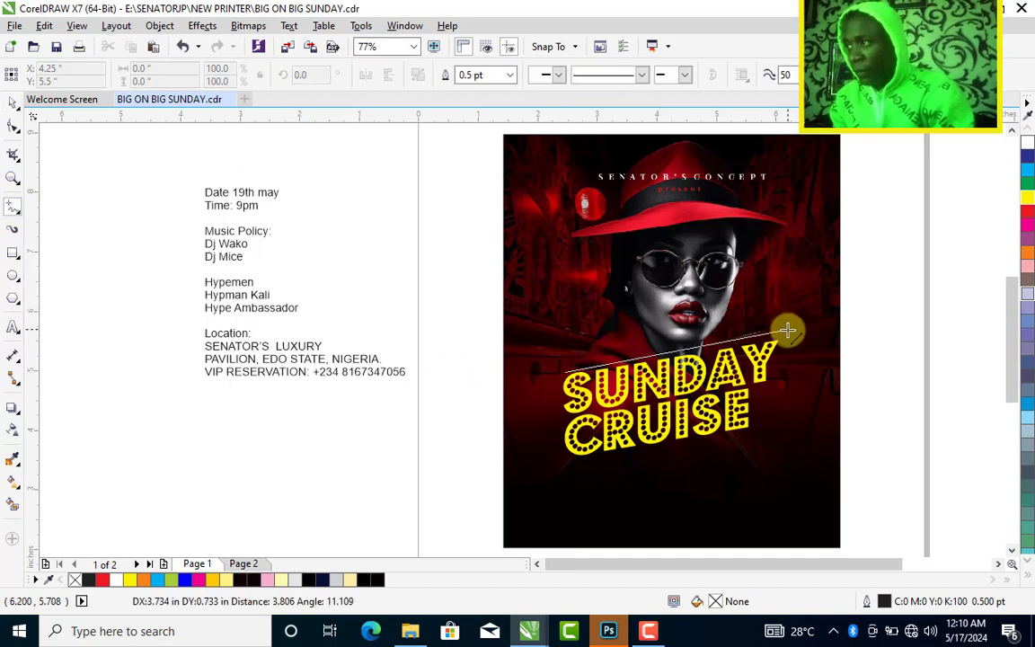
{"action": "left_click", "coordinate": [787, 330]}
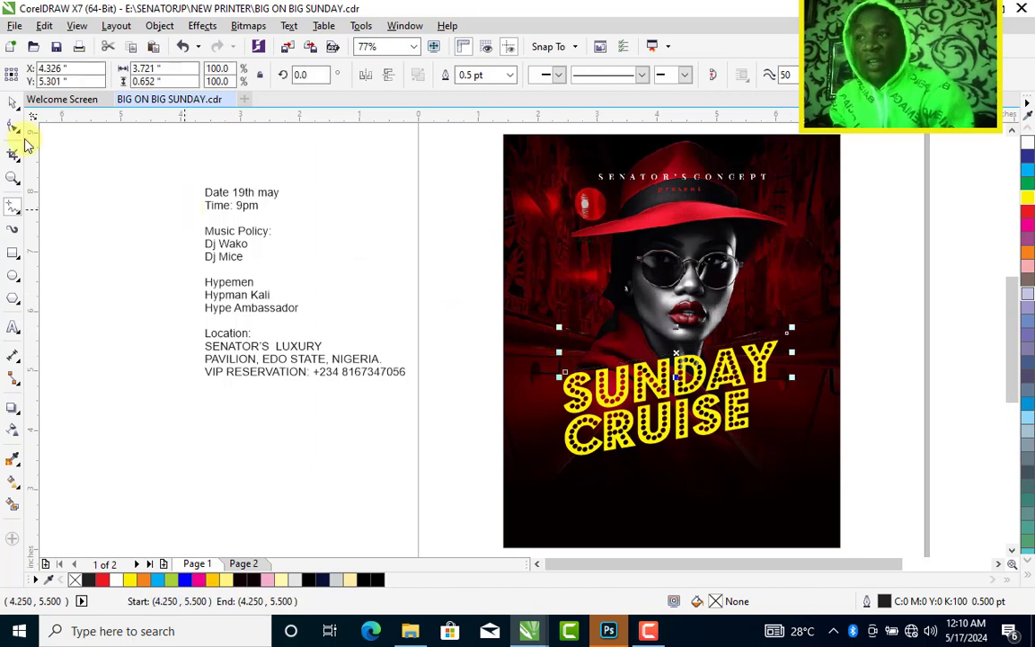
{"action": "left_click", "coordinate": [12, 103]}
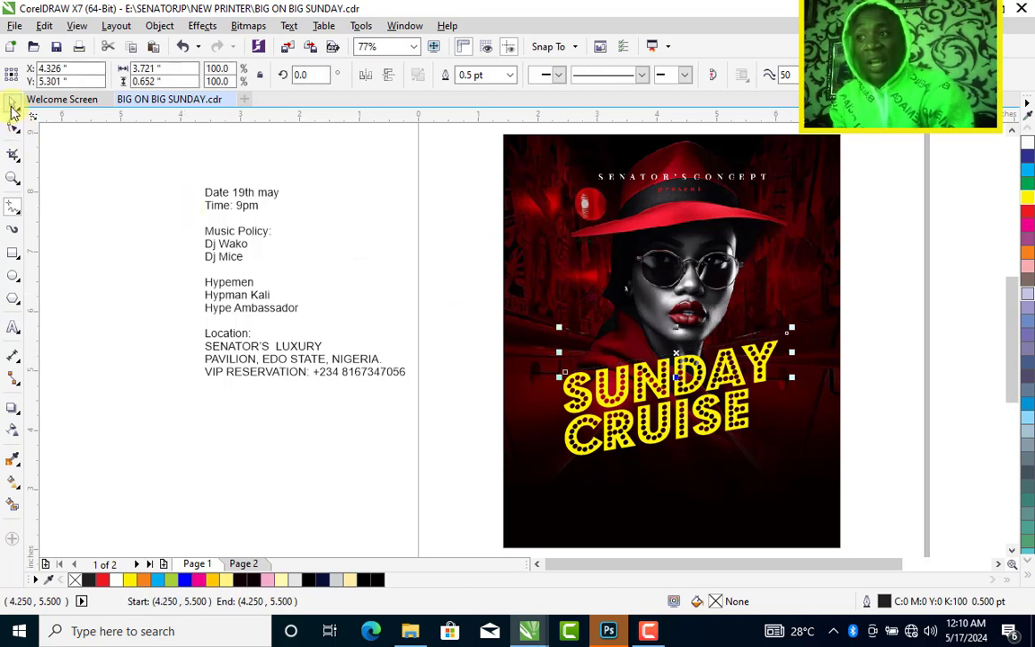
Style the slanted line as a red, 1.5 pt, widely spaced dashed outline and place a copy just below "CRUISE".
{"action": "left_click", "coordinate": [632, 79]}
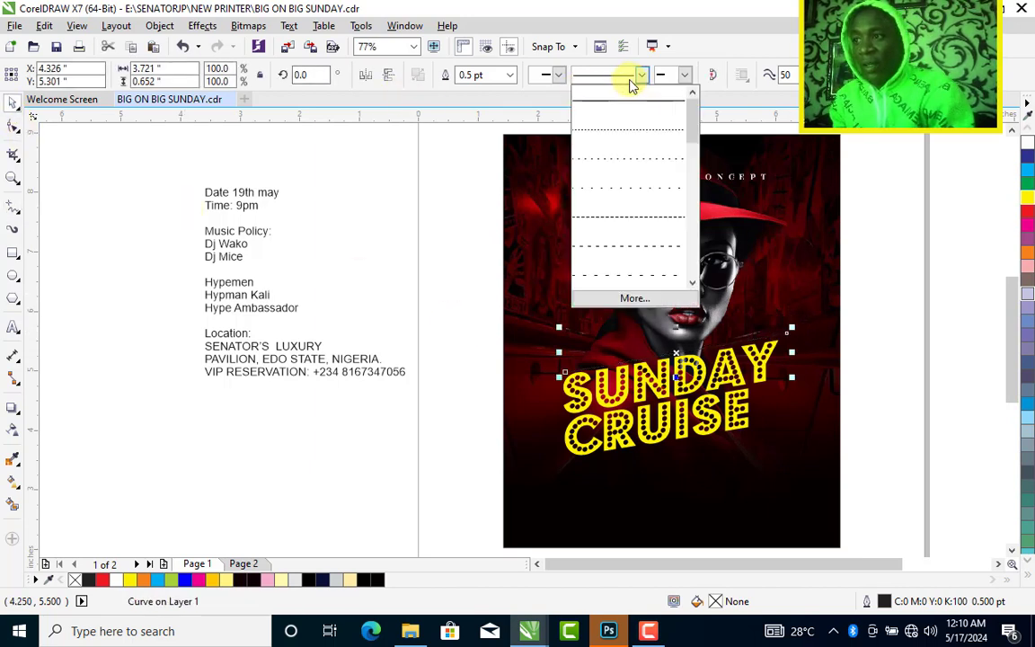
{"action": "left_click", "coordinate": [633, 218]}
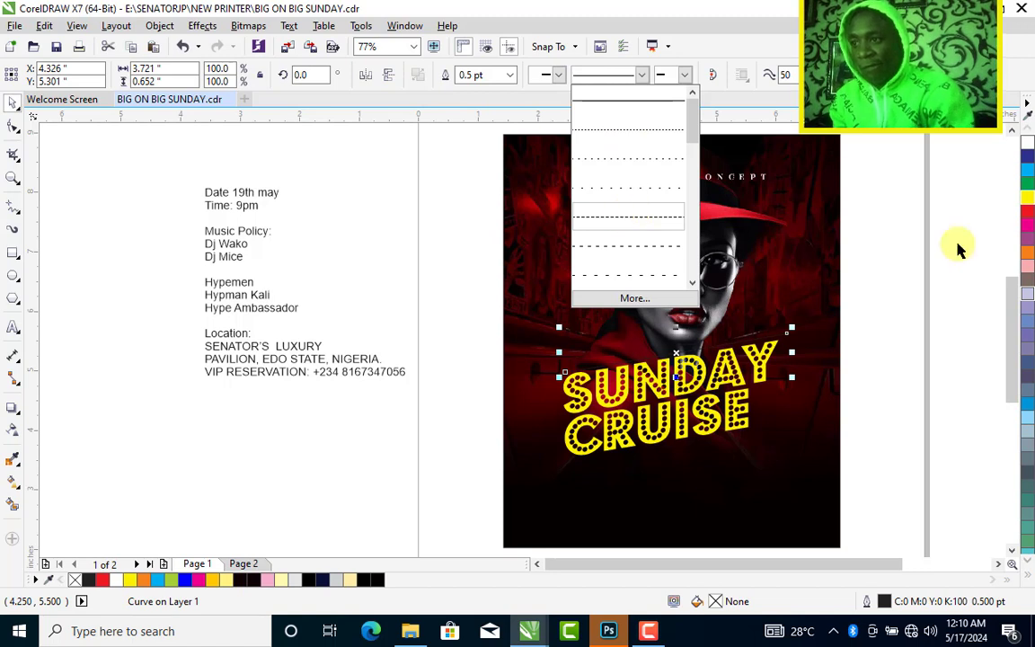
{"action": "right_click", "coordinate": [1029, 215]}
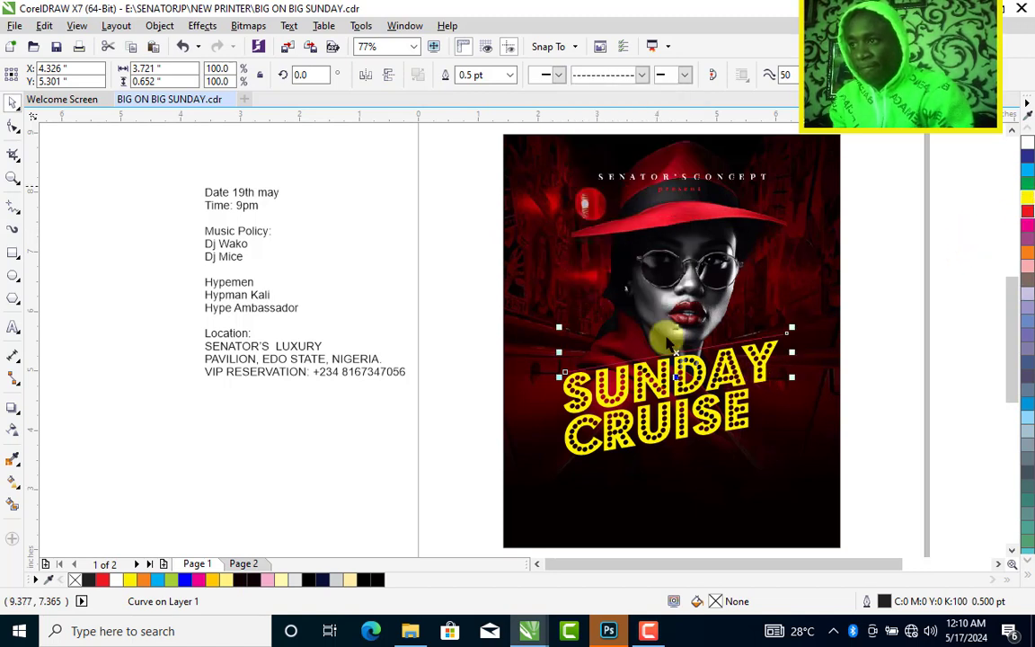
{"action": "left_click", "coordinate": [633, 77]}
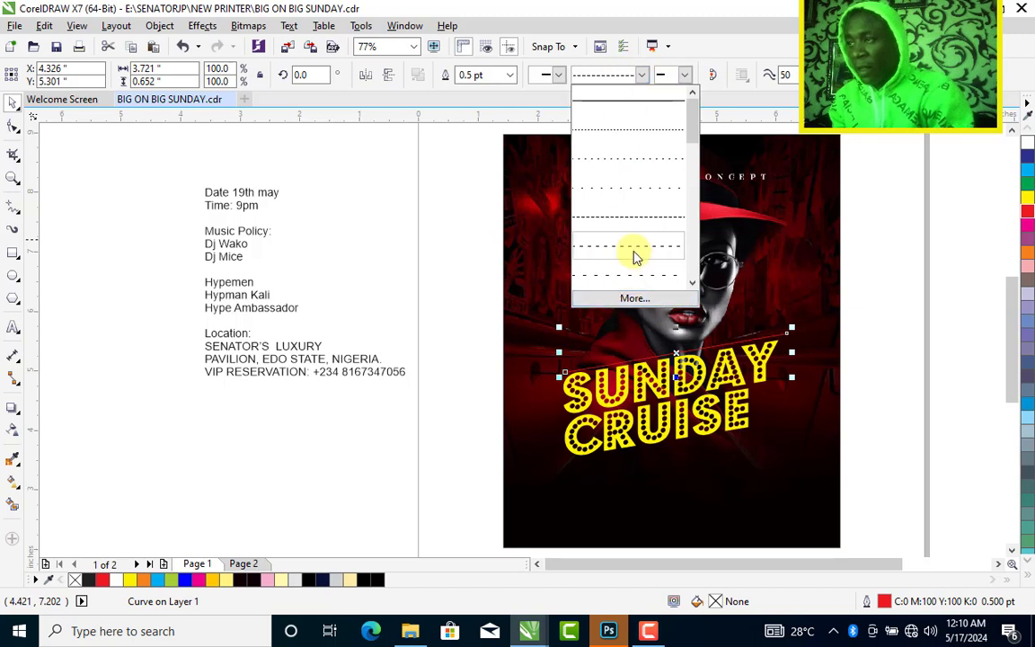
{"action": "left_click", "coordinate": [634, 259]}
{"action": "left_click", "coordinate": [510, 75]}
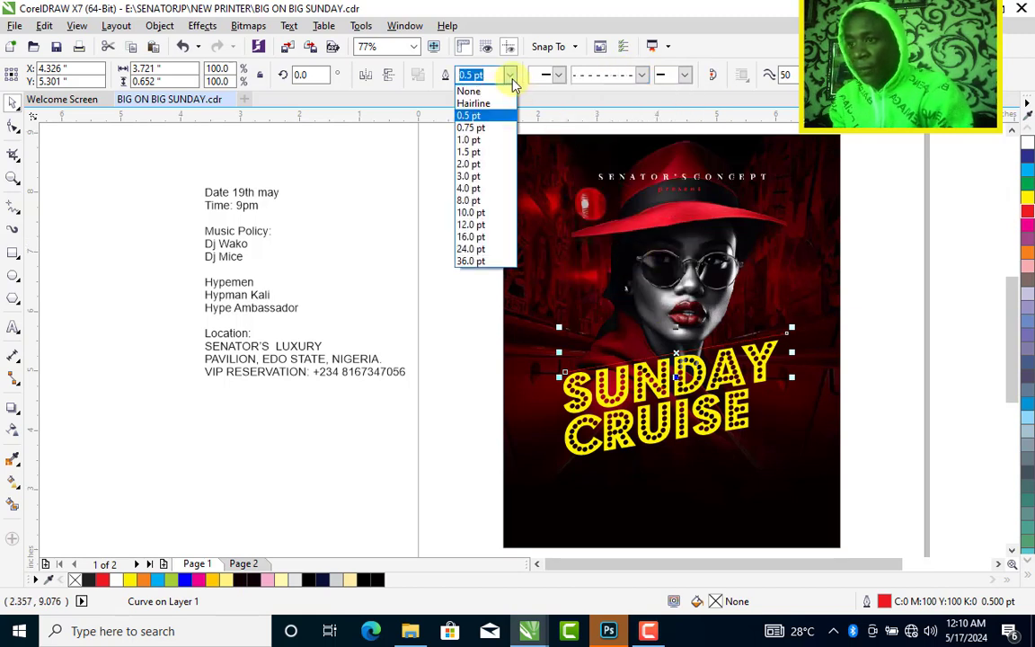
{"action": "left_click", "coordinate": [487, 154]}
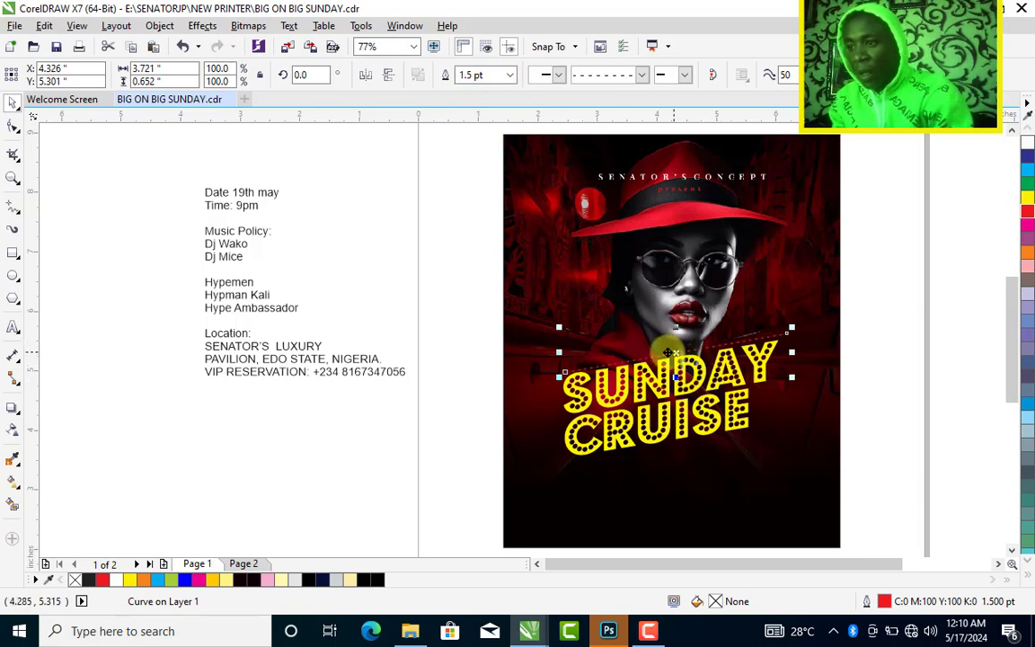
{"action": "left_click_drag", "start_coordinate": [674, 351], "coordinate": [678, 452]}
{"action": "left_click", "coordinate": [896, 329]}
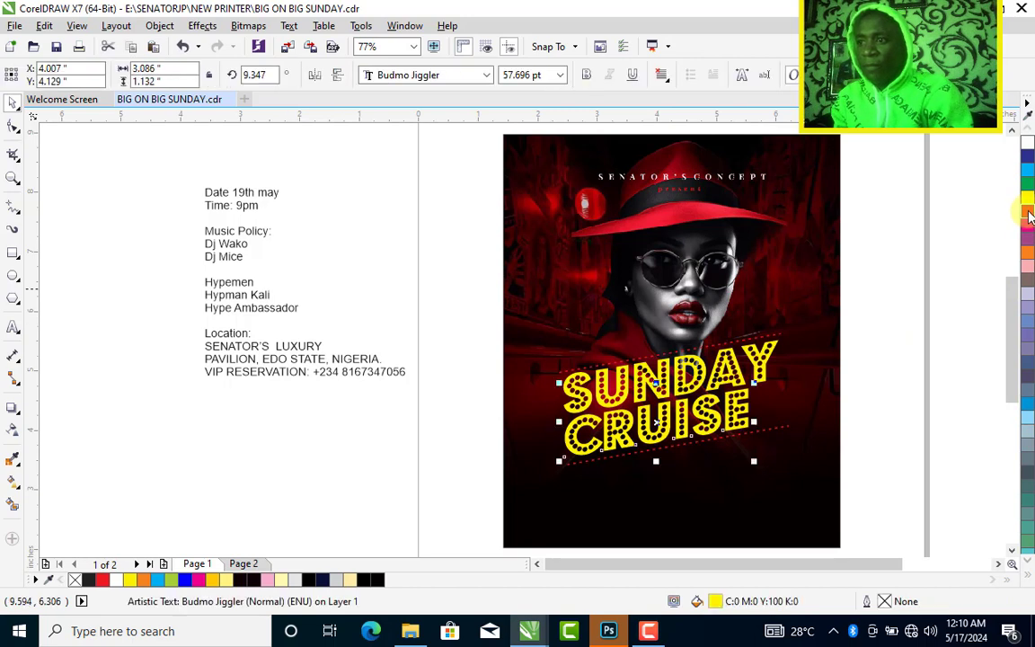
Fill both the "CRUISE" and "SUNDAY" title words with red.
{"action": "left_click", "coordinate": [1029, 216]}
{"action": "left_click", "coordinate": [886, 329]}
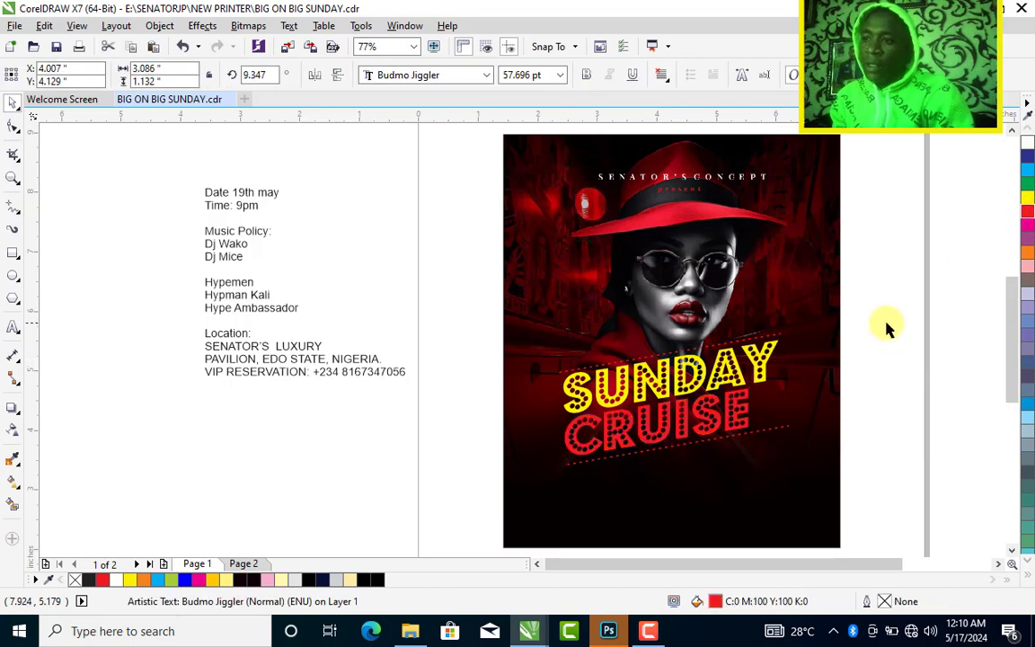
{"action": "left_click", "coordinate": [753, 393]}
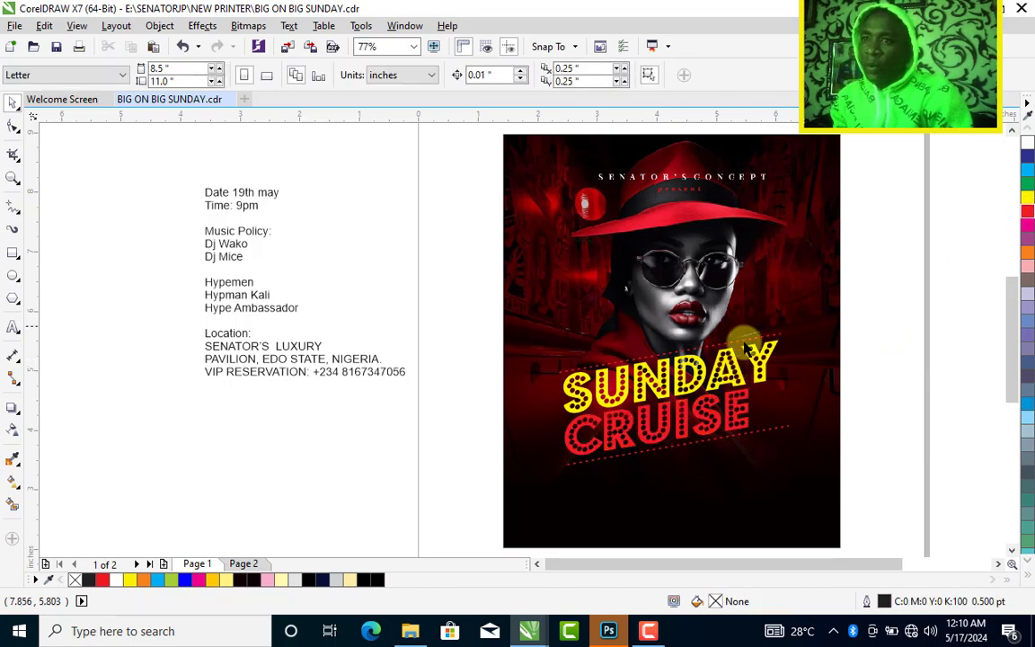
{"action": "key", "text": "ctrl+z"}
{"action": "left_click", "coordinate": [873, 332]}
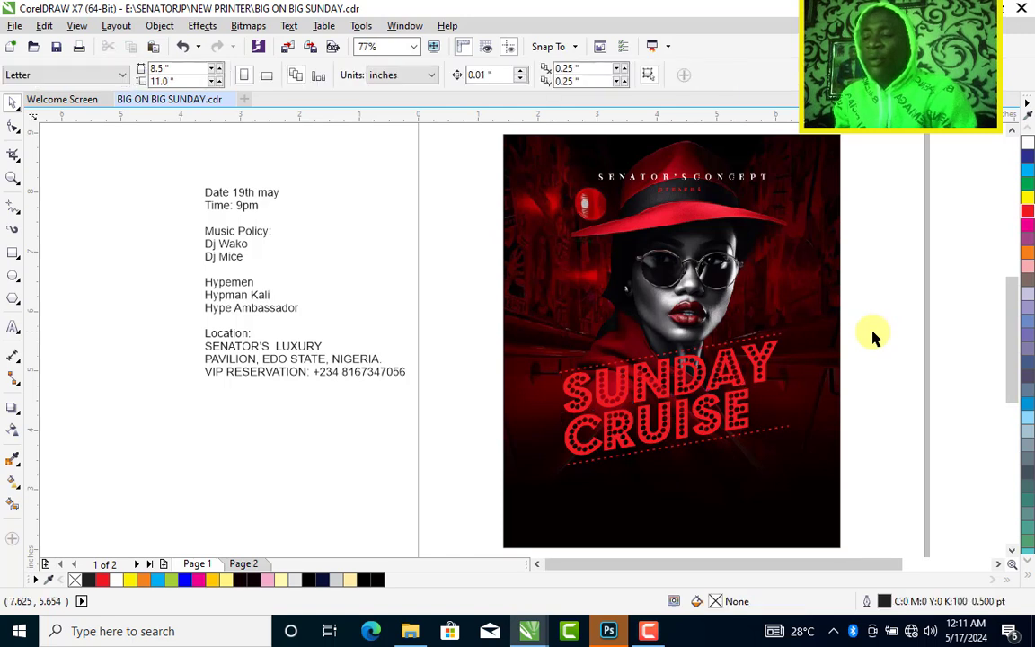
Convert both title words together into a 300 dpi RGB Color (24-bit) bitmap with anti-aliasing and a transparent background.
{"action": "left_click", "coordinate": [733, 416]}
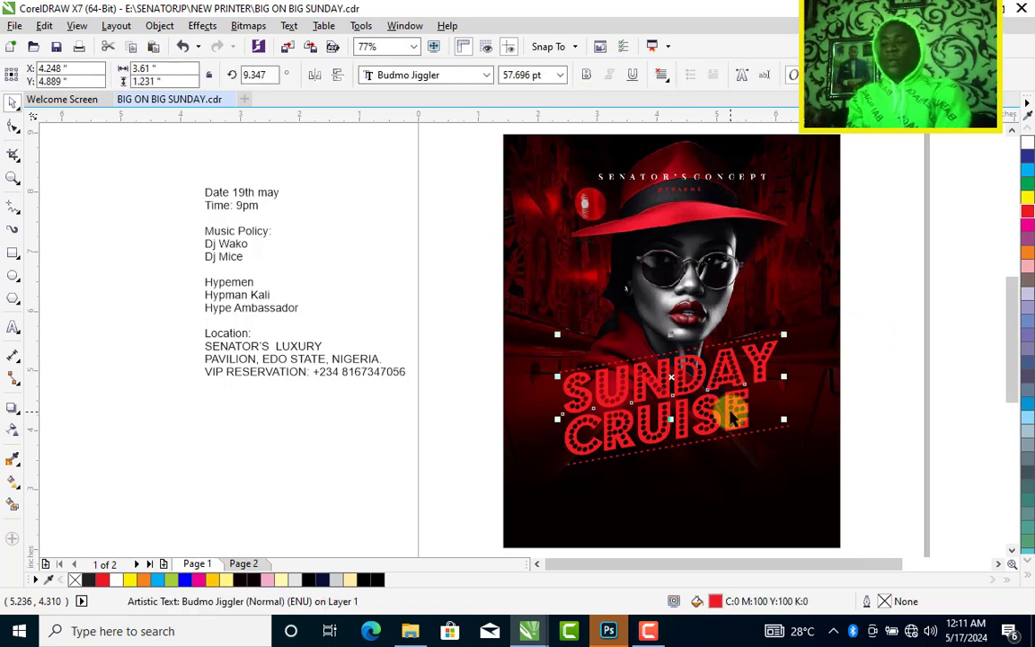
{"action": "left_click", "coordinate": [731, 417], "text": "shift"}
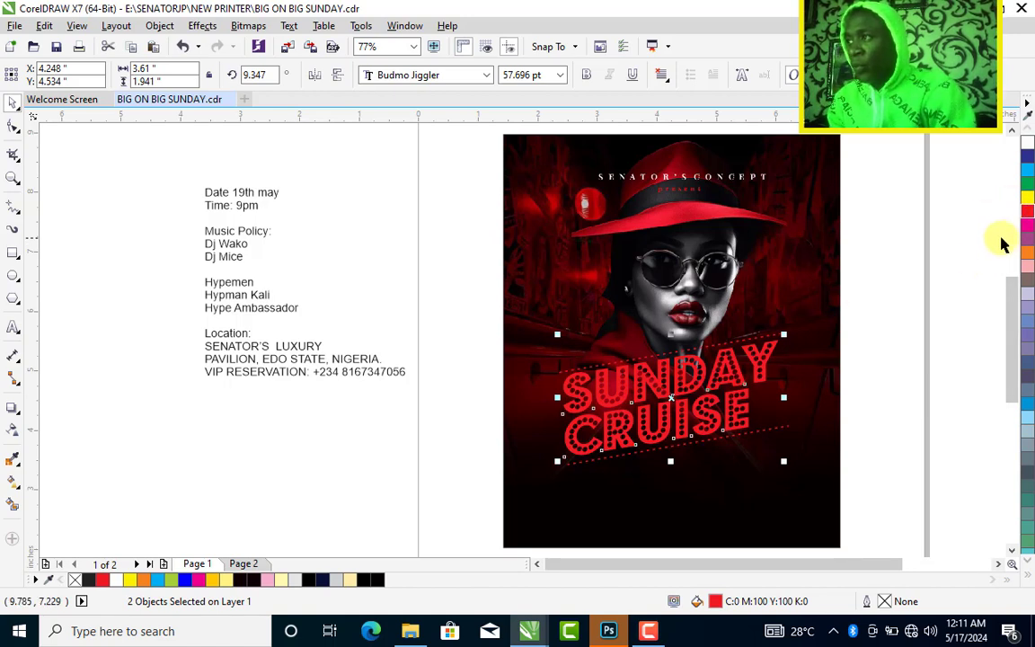
{"action": "left_click", "coordinate": [248, 26]}
{"action": "key", "text": "Escape"}
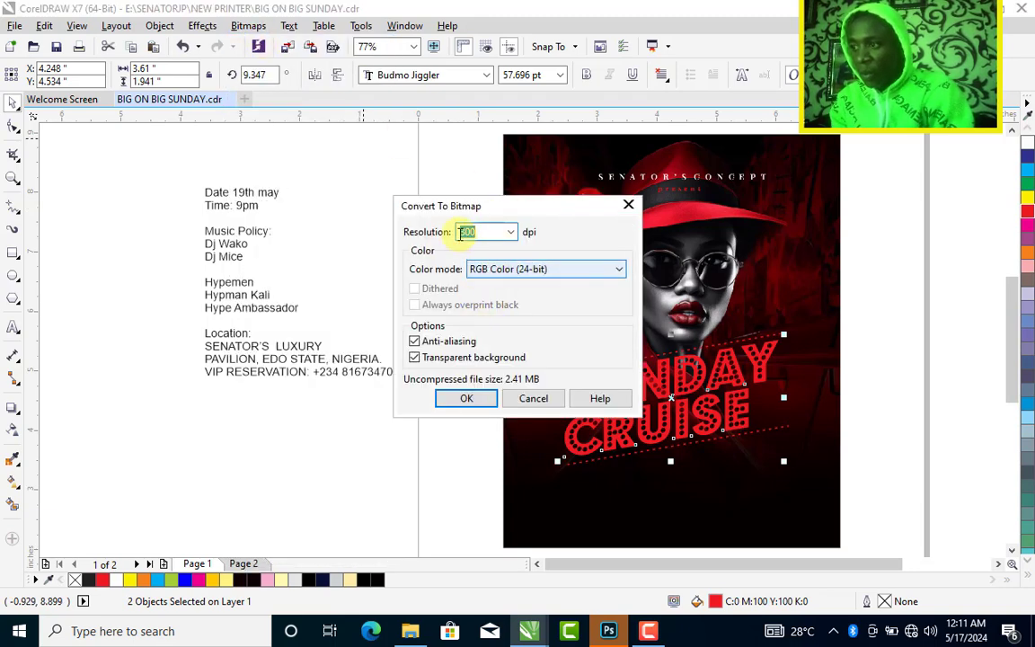
{"action": "left_click", "coordinate": [466, 400]}
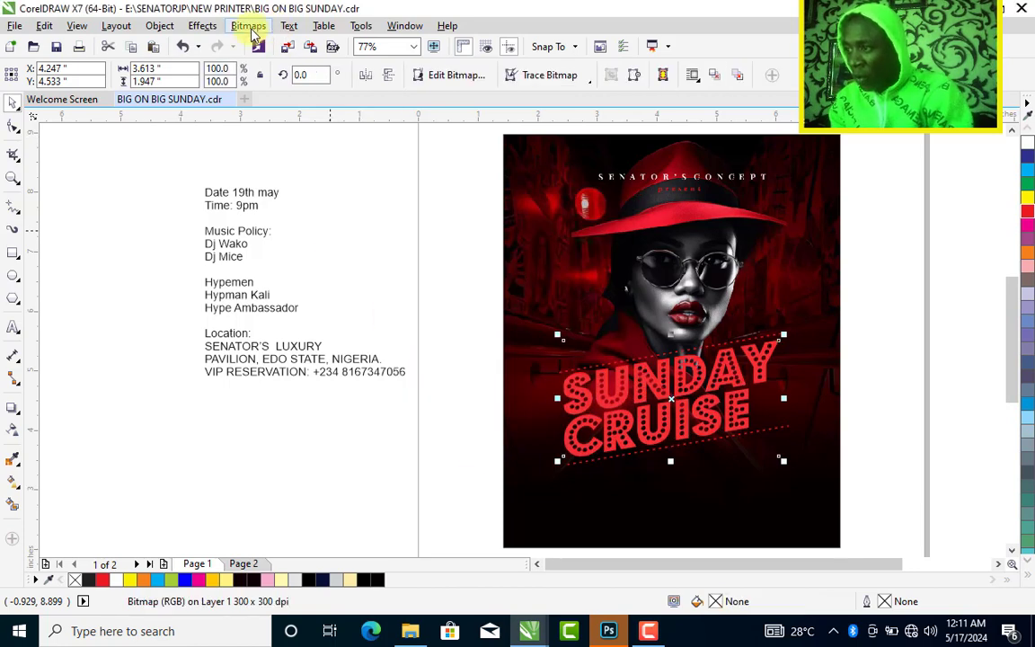
Apply a Gaussian Blur with a radius of 10 pixels to the red title bitmap behind "SUNDAY CRUISE".
{"action": "left_click", "coordinate": [252, 26]}
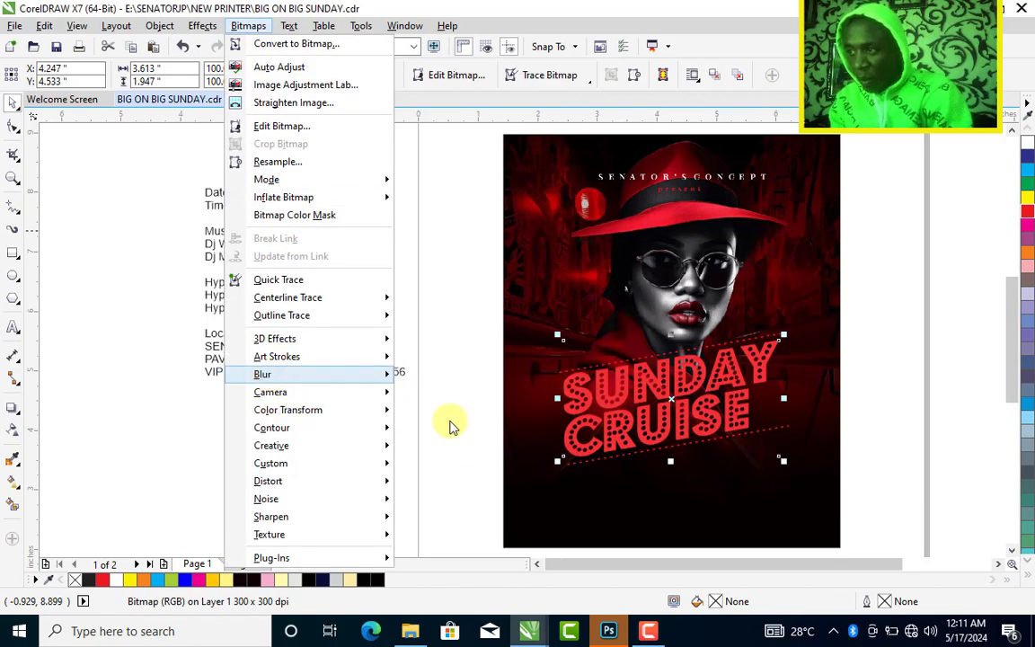
{"action": "mouse_move", "coordinate": [265, 374]}
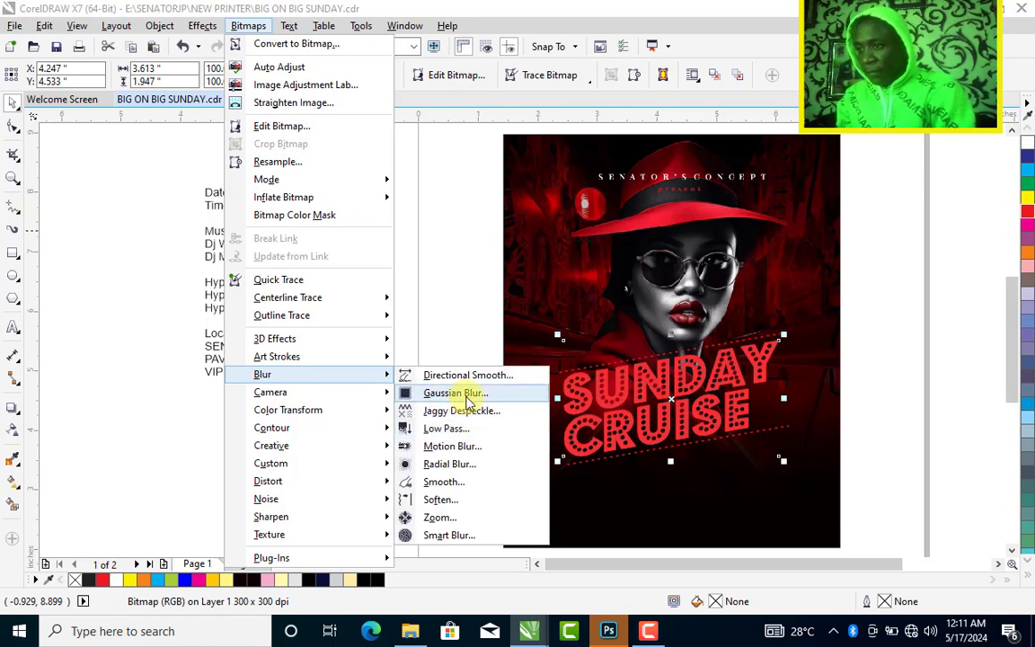
{"action": "left_click", "coordinate": [466, 398]}
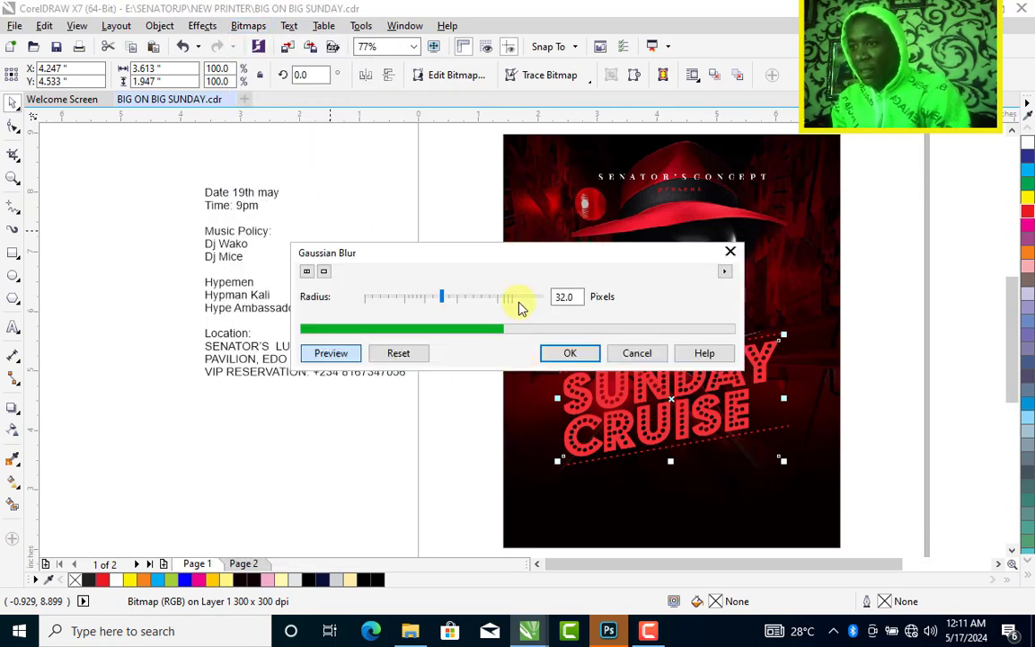
{"action": "left_click_drag", "start_coordinate": [486, 254], "coordinate": [342, 134]}
{"action": "left_click", "coordinate": [271, 181]}
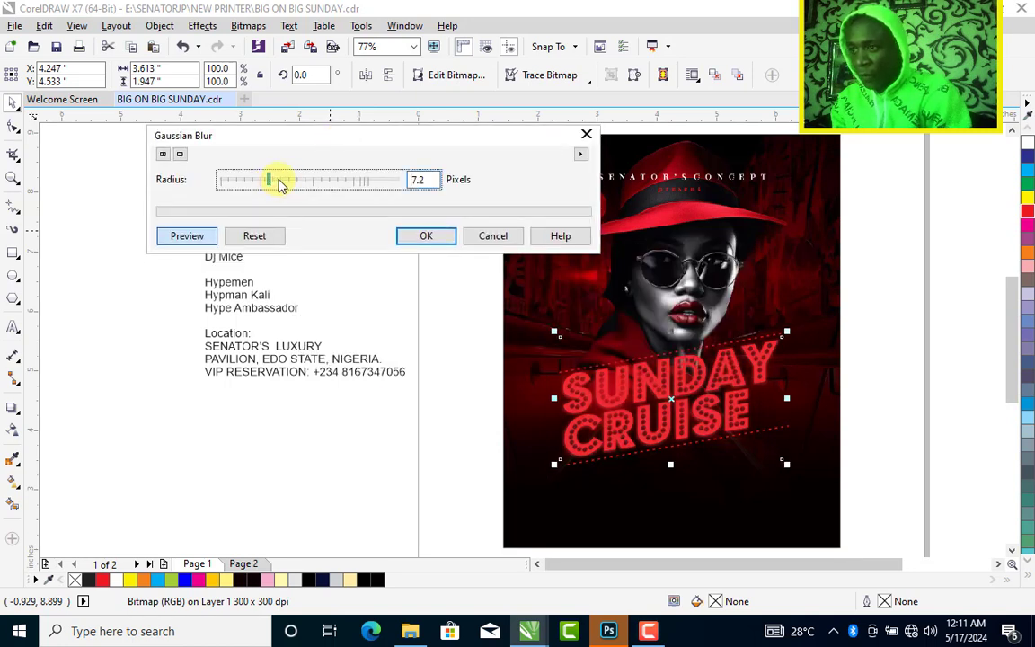
{"action": "left_click_drag", "start_coordinate": [279, 182], "coordinate": [286, 184]}
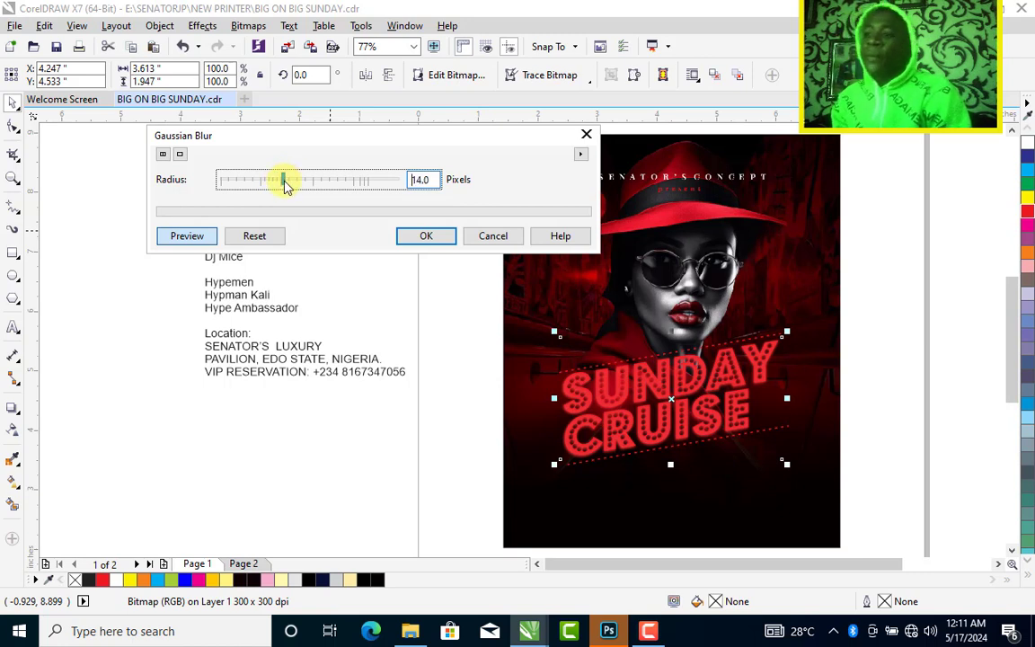
{"action": "left_click_drag", "start_coordinate": [284, 183], "coordinate": [287, 184]}
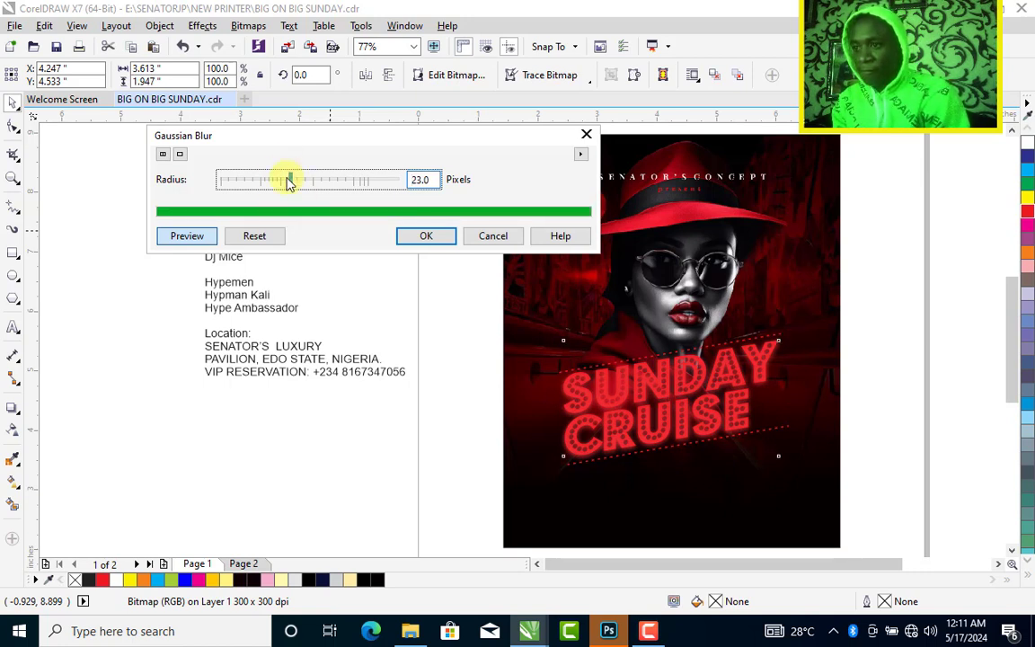
{"action": "left_click_drag", "start_coordinate": [289, 182], "coordinate": [278, 184]}
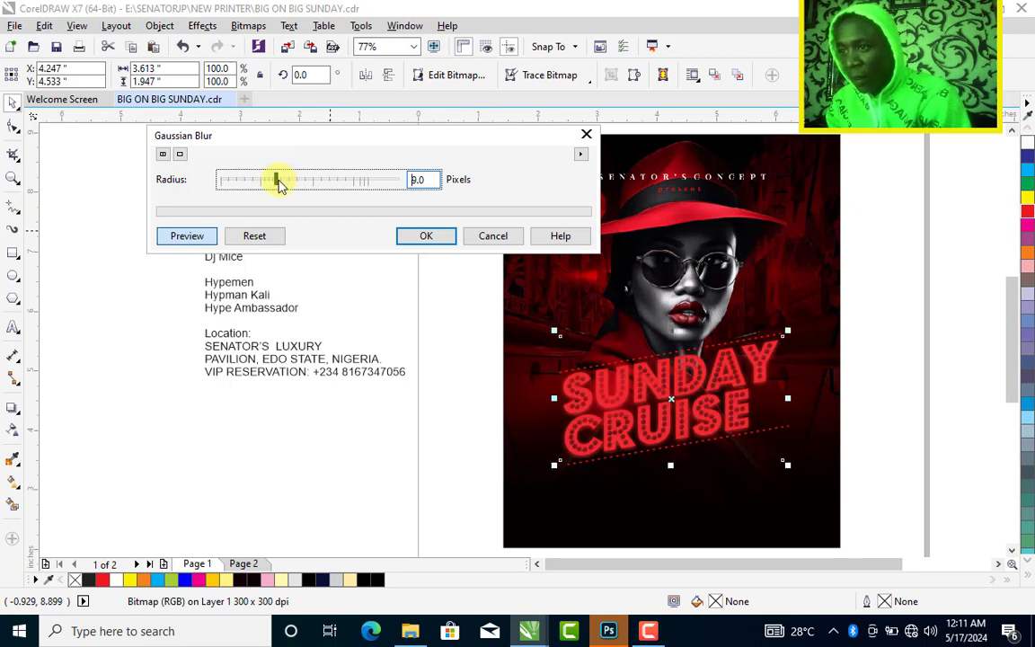
{"action": "left_click_drag", "start_coordinate": [278, 181], "coordinate": [281, 180]}
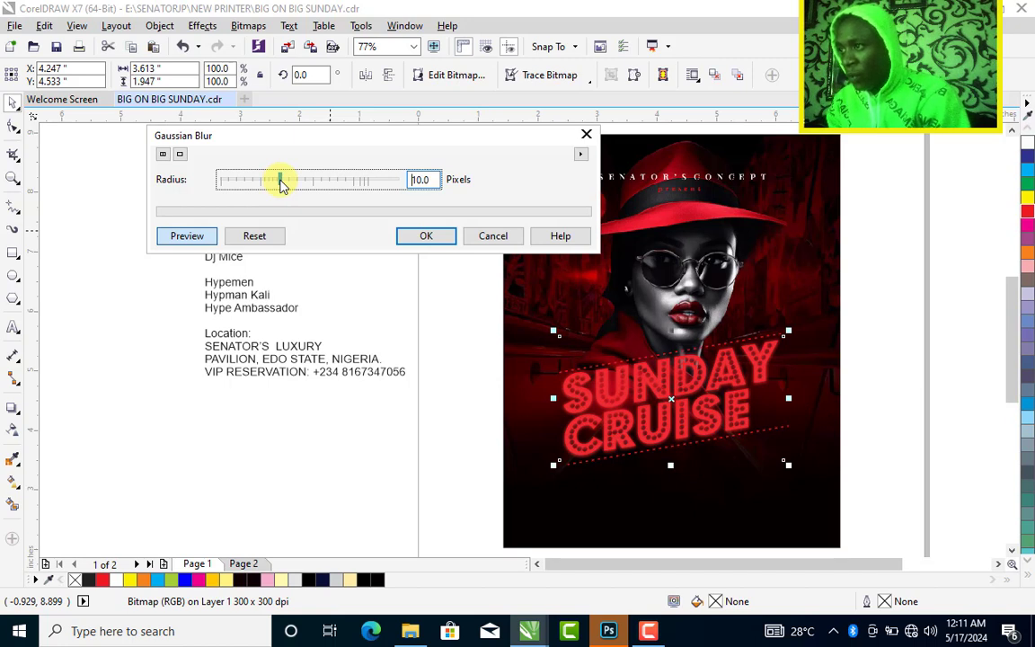
{"action": "left_click", "coordinate": [410, 232]}
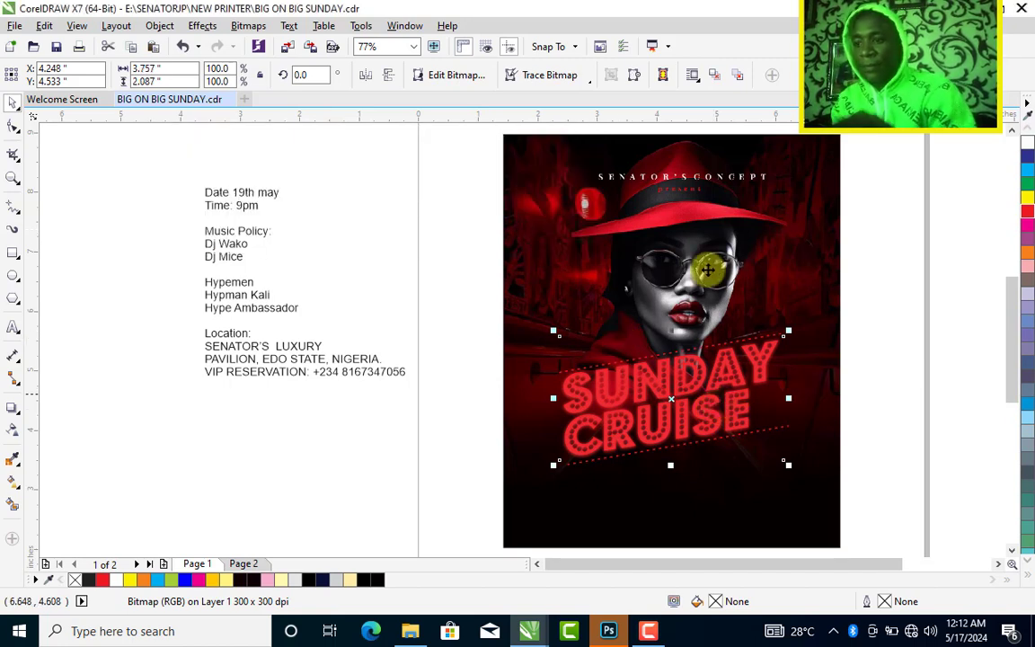
{"action": "left_click", "coordinate": [831, 254]}
{"action": "left_click", "coordinate": [829, 247], "text": "shift"}
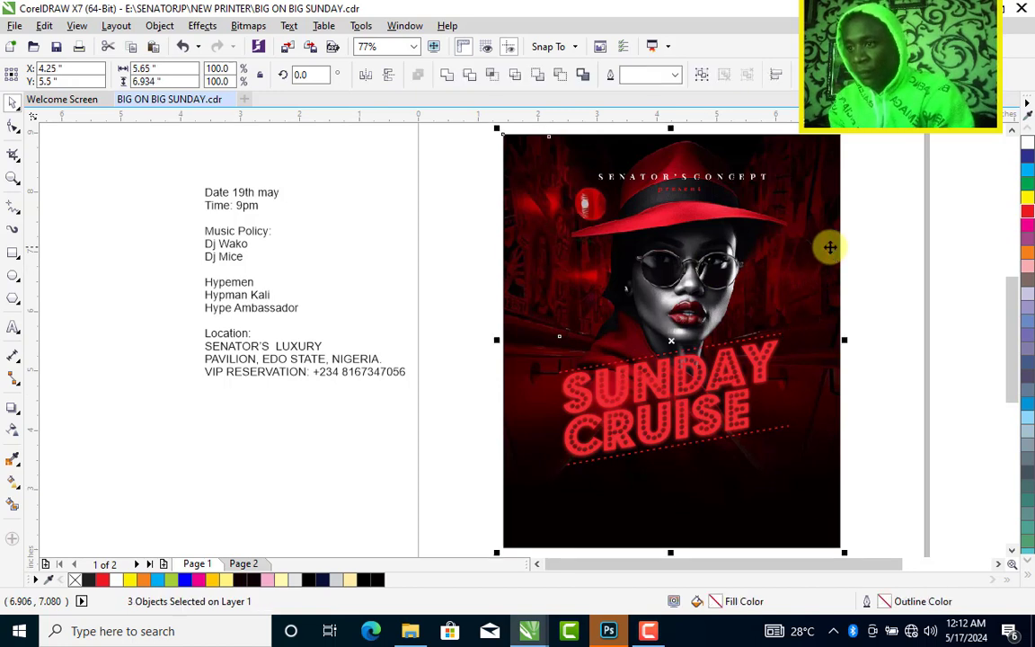
{"action": "key", "text": "Escape"}
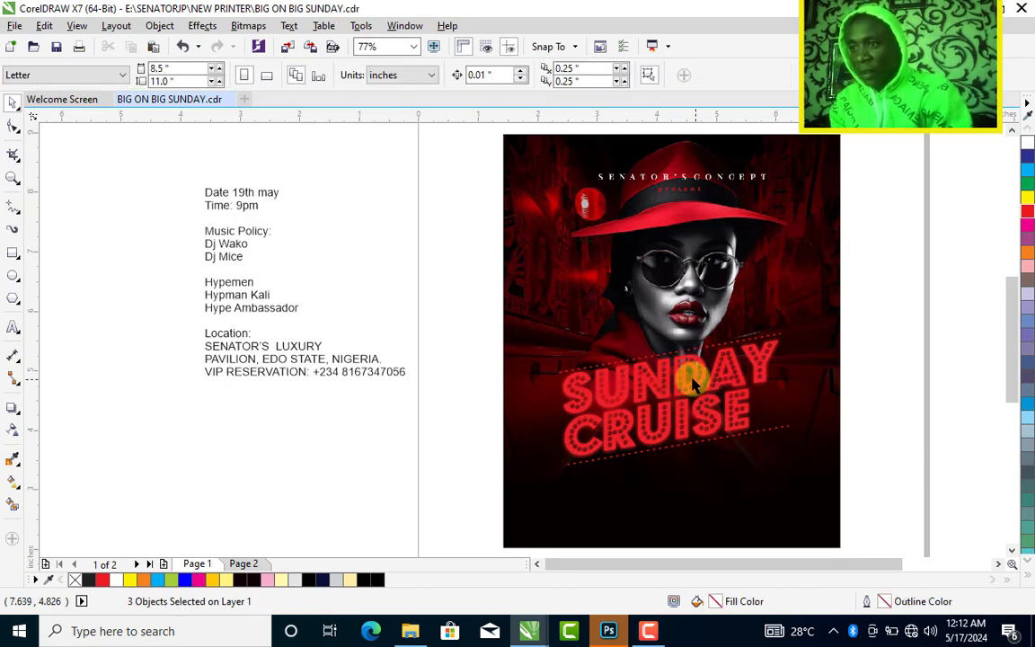
Fill the "SUNDAY" text with a vertical linear fountain fill running from red at its top to white at its bottom.
{"action": "left_click", "coordinate": [732, 349]}
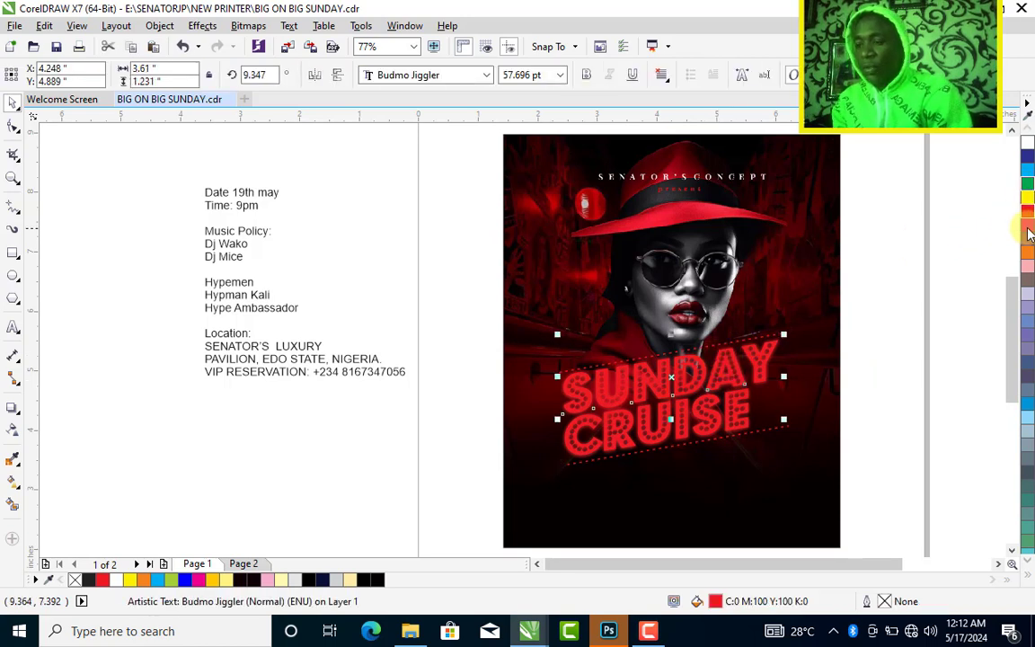
{"action": "left_click", "coordinate": [1027, 198]}
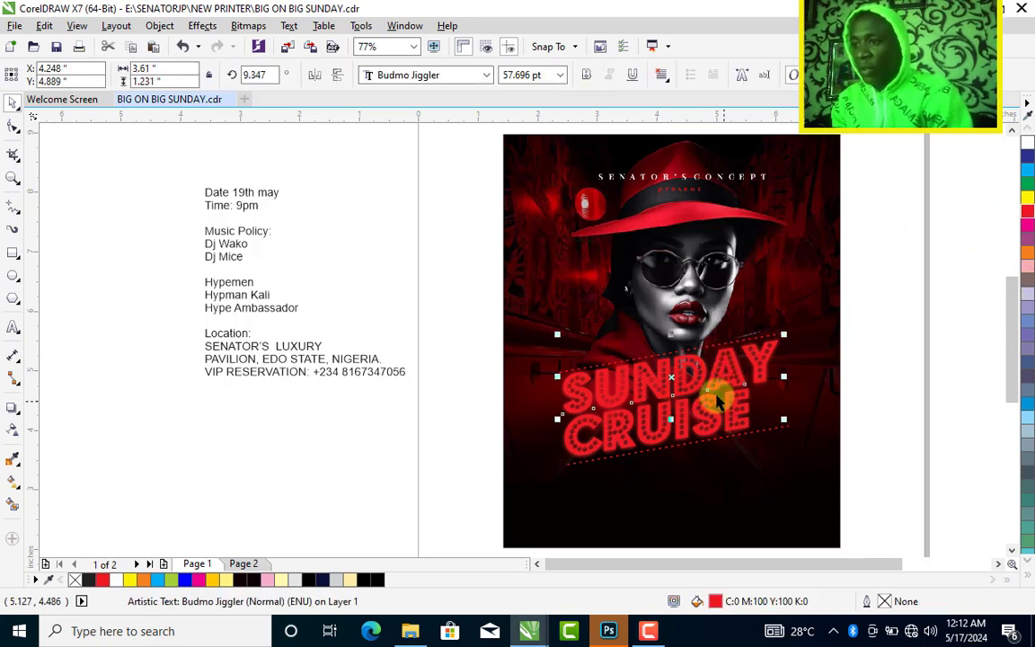
{"action": "key", "text": "g"}
{"action": "left_click_drag", "start_coordinate": [676, 355], "coordinate": [676, 393]}
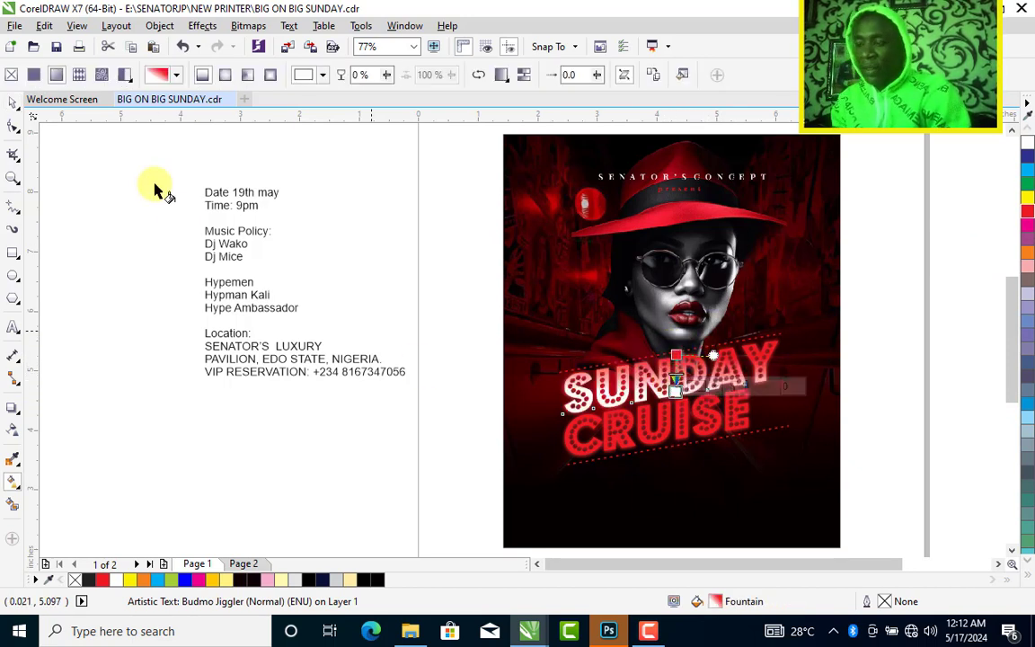
{"action": "left_click", "coordinate": [711, 408]}
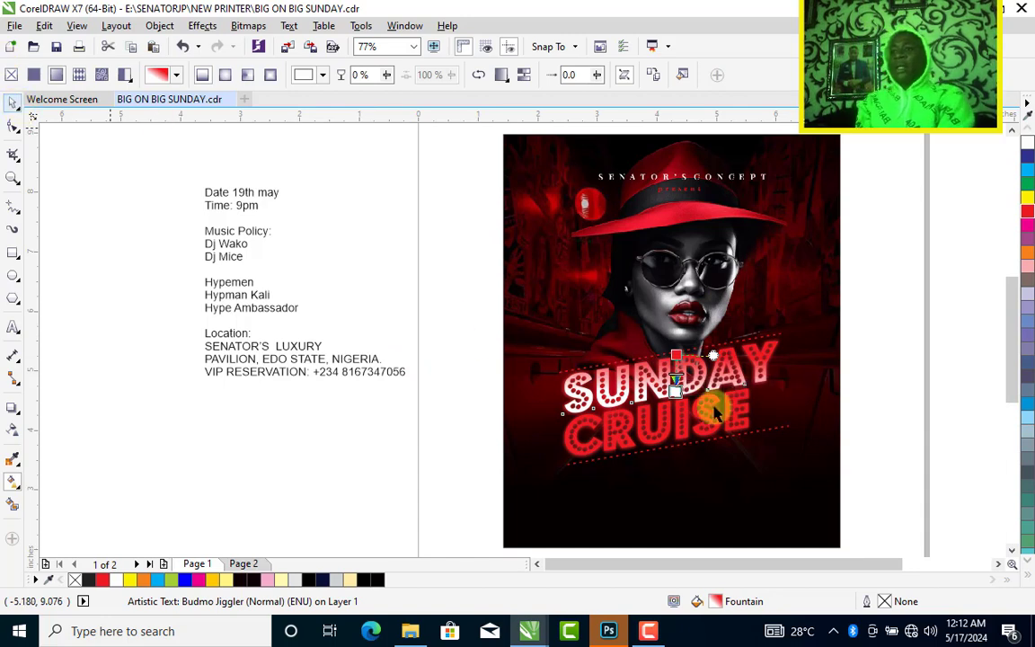
{"action": "left_click", "coordinate": [877, 347]}
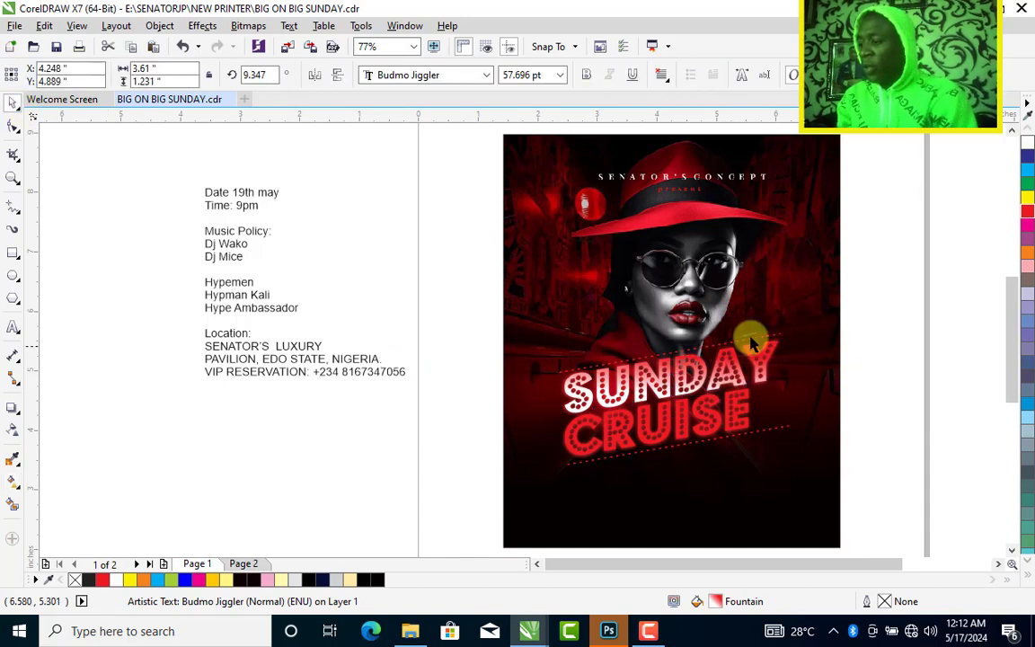
Fine-tune the direction of the red-to-white fountain fill on "SUNDAY" by shifting its white end slightly sideways.
{"action": "left_click", "coordinate": [699, 374]}
{"action": "key", "text": "g"}
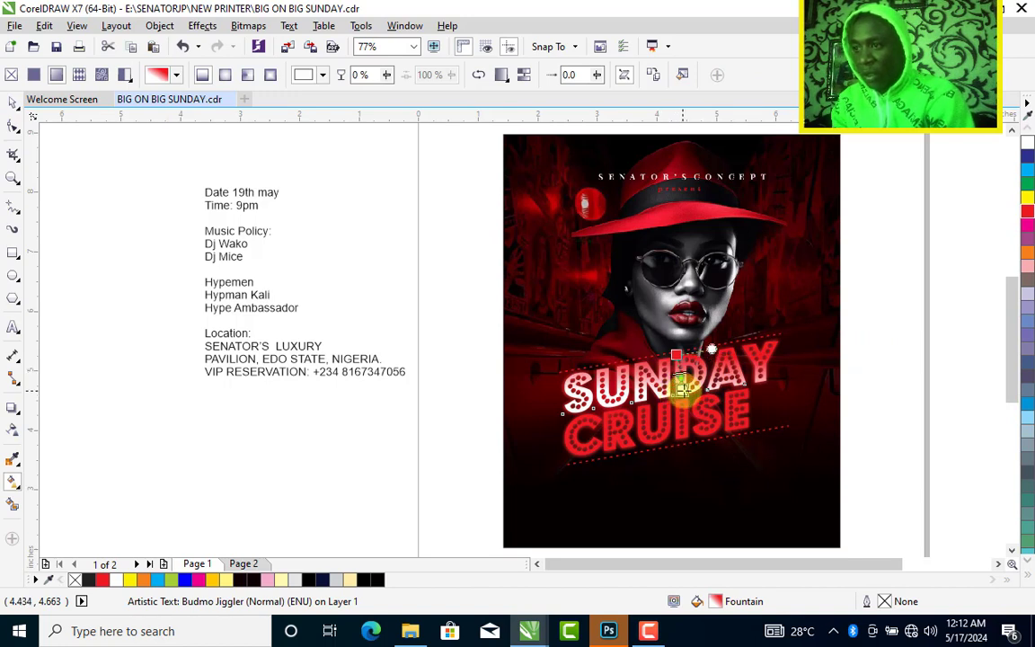
{"action": "left_click", "coordinate": [683, 387]}
{"action": "left_click_drag", "start_coordinate": [683, 389], "coordinate": [680, 391]}
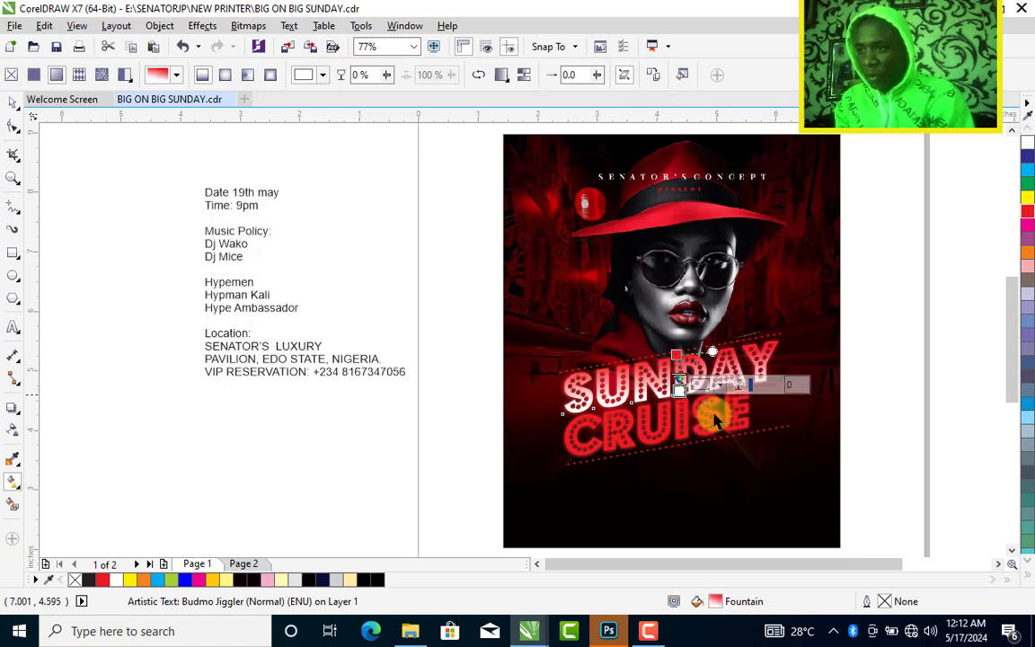
{"action": "key", "text": "space"}
Fill the "CRUISE" text with a linear fountain fill running from red at its bottom to white at its top.
{"action": "left_click", "coordinate": [714, 415]}
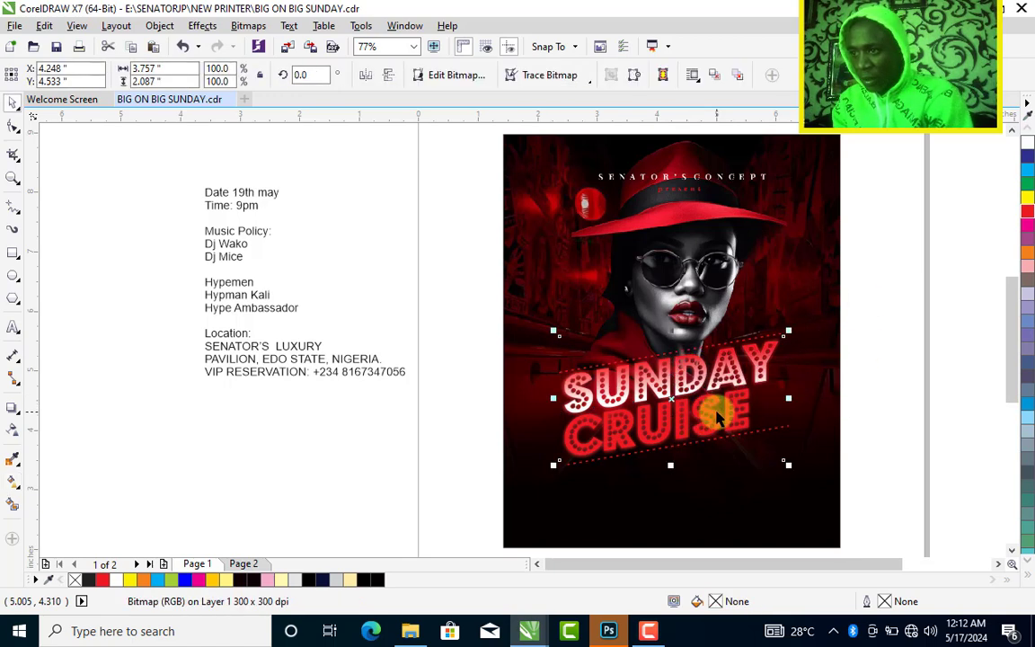
{"action": "left_click", "coordinate": [675, 427]}
{"action": "key", "text": "space"}
{"action": "left_click_drag", "start_coordinate": [682, 436], "coordinate": [682, 402]}
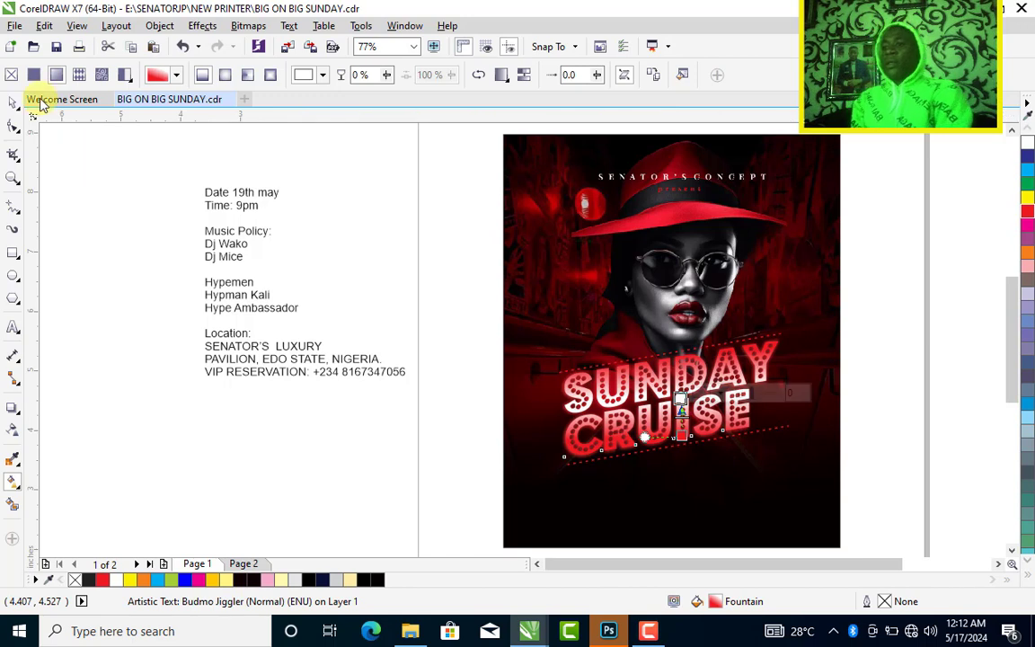
{"action": "left_click", "coordinate": [14, 103]}
{"action": "left_click", "coordinate": [388, 210]}
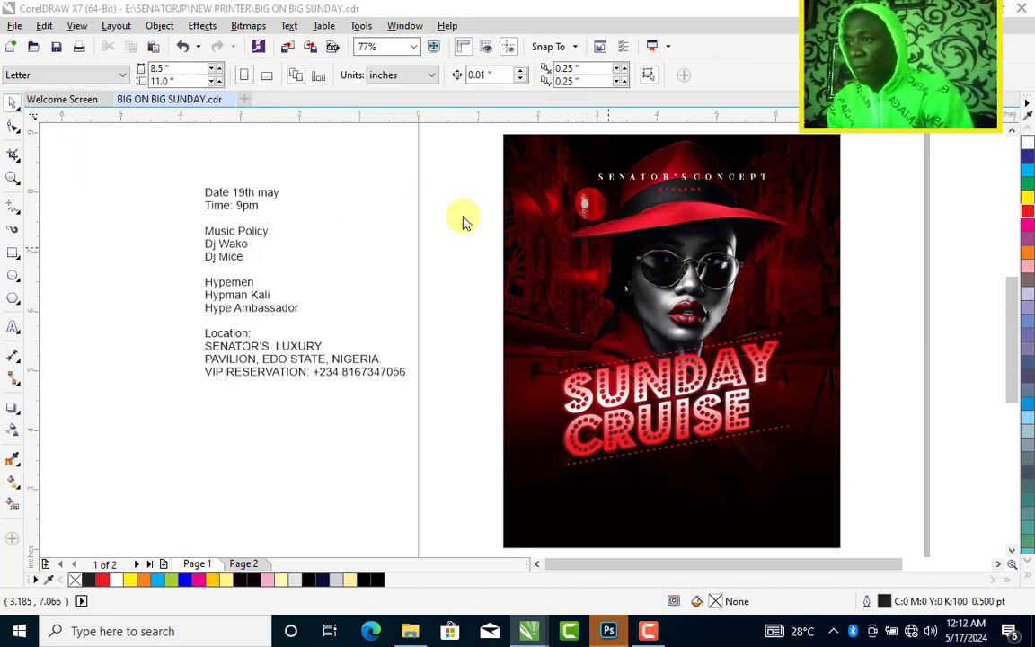
Save the drawing under the new name SUNDAY CRUISE FLYER as a CDR file in the NEW PRINTER folder.
{"action": "key", "text": "ctrl+s"}
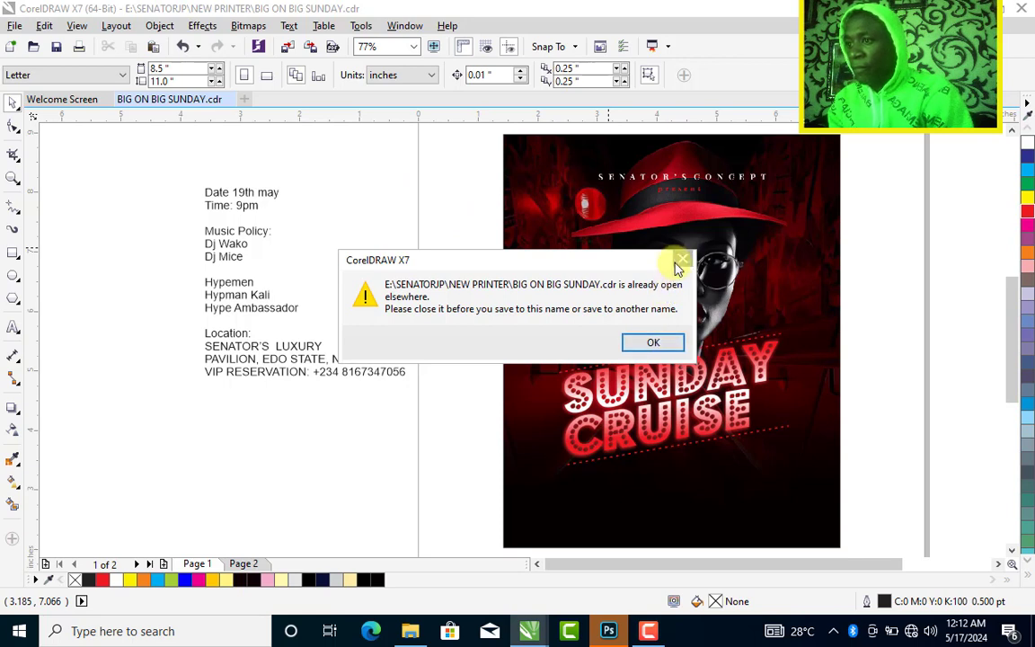
{"action": "left_click", "coordinate": [653, 342]}
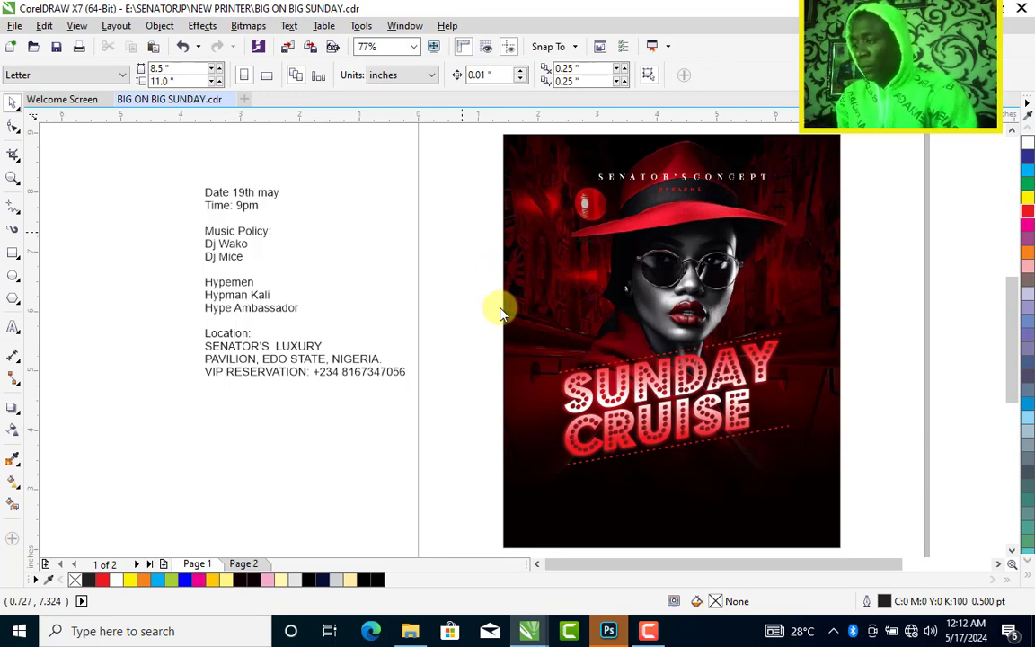
{"action": "key", "text": "ctrl+shift+s"}
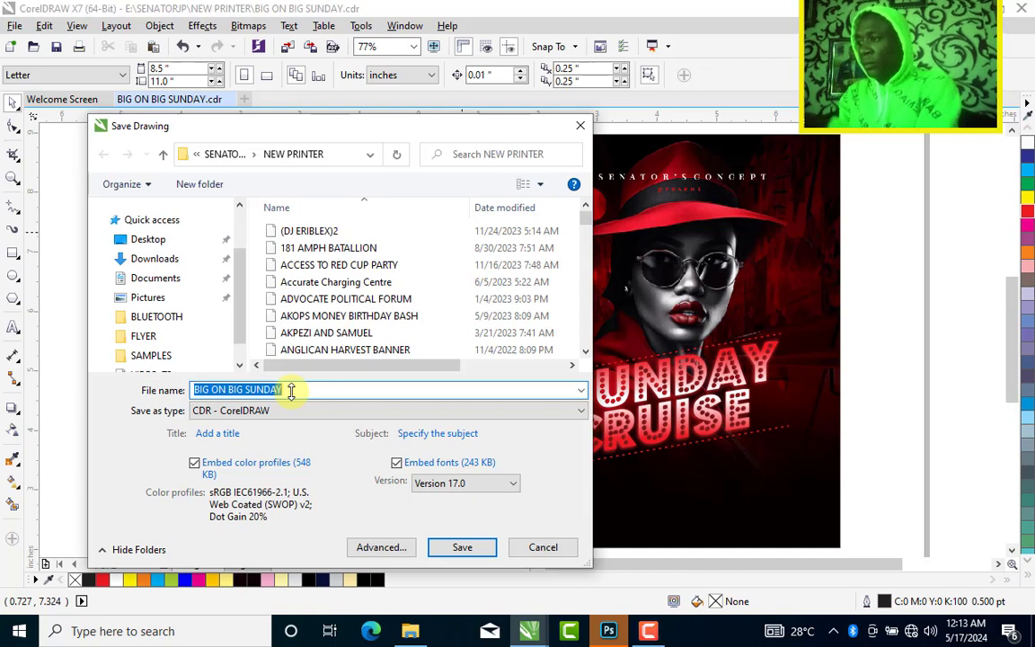
{"action": "type", "text": "SUNDAY C"}
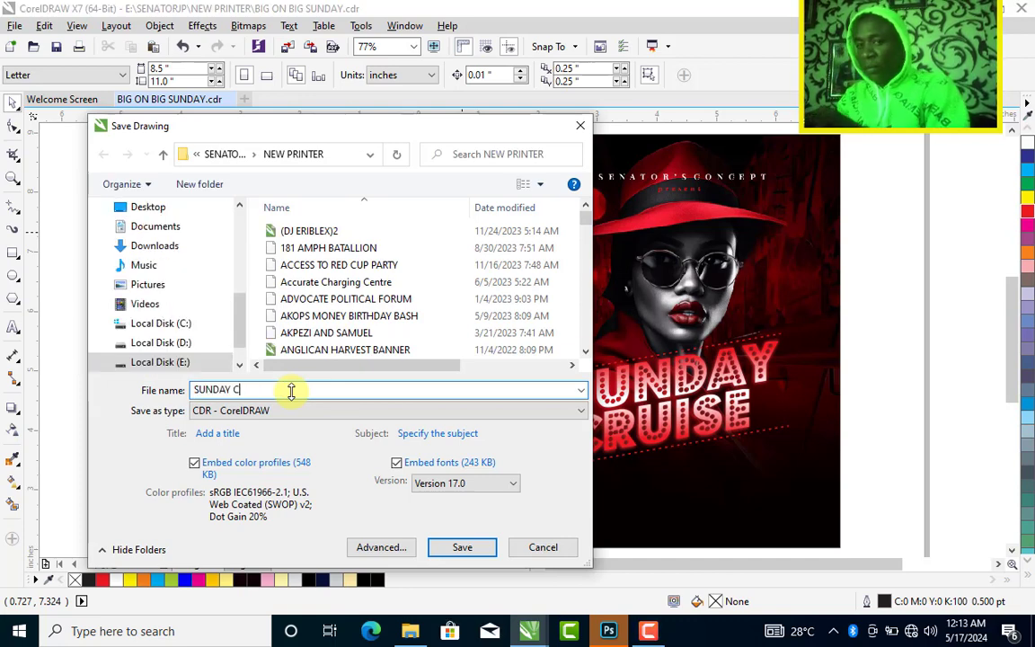
{"action": "type", "text": "RUISE FLYER"}
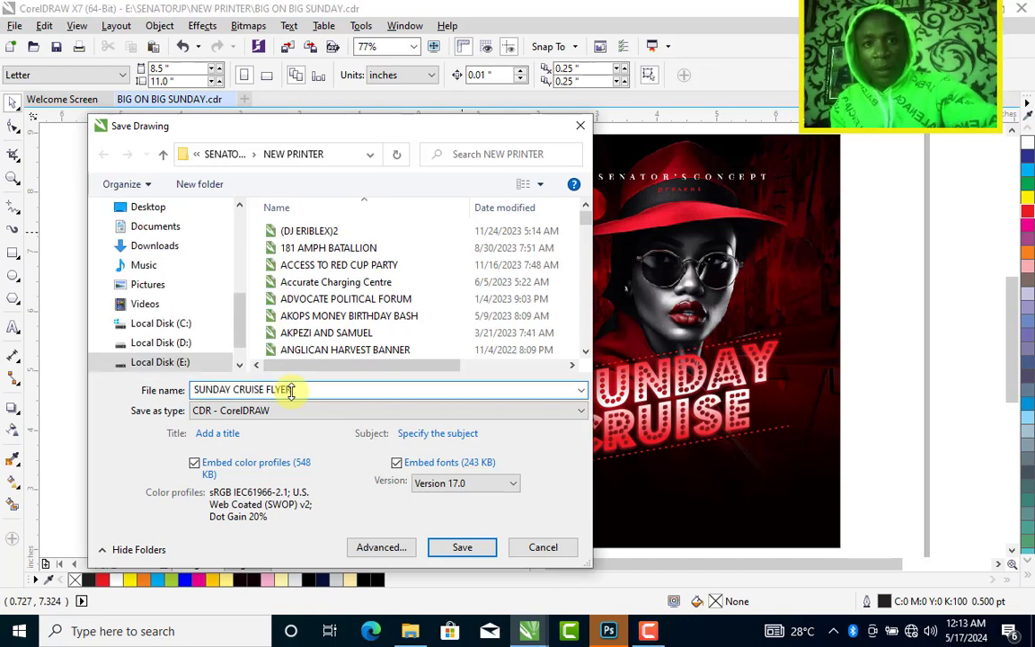
{"action": "key", "text": "Return"}
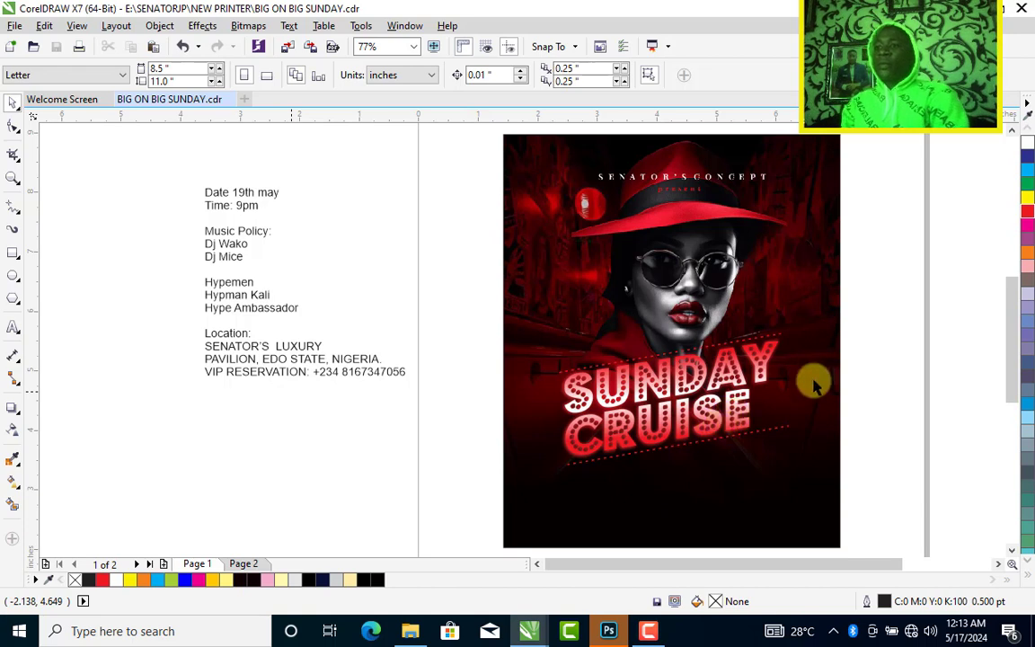
Cut the "Date 19th may" and "Time: 9pm" lines from the event text and paste them as separate text beside the flyer.
{"action": "left_click", "coordinate": [206, 198]}
{"action": "left_click_drag", "start_coordinate": [206, 193], "coordinate": [271, 206]}
{"action": "key", "text": "ctrl+c"}
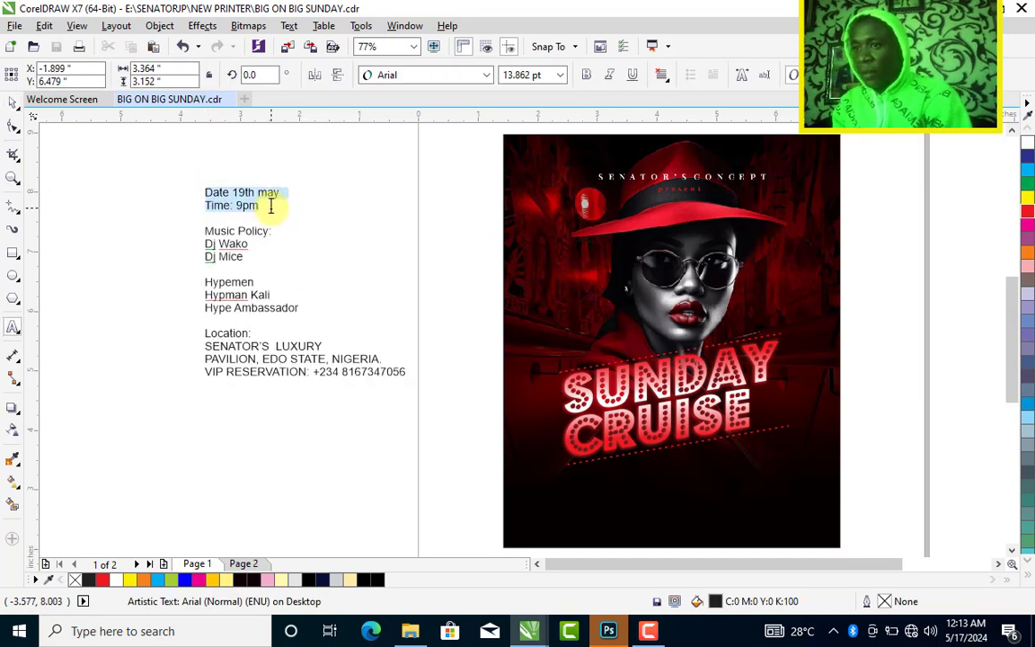
{"action": "key", "text": "Delete"}
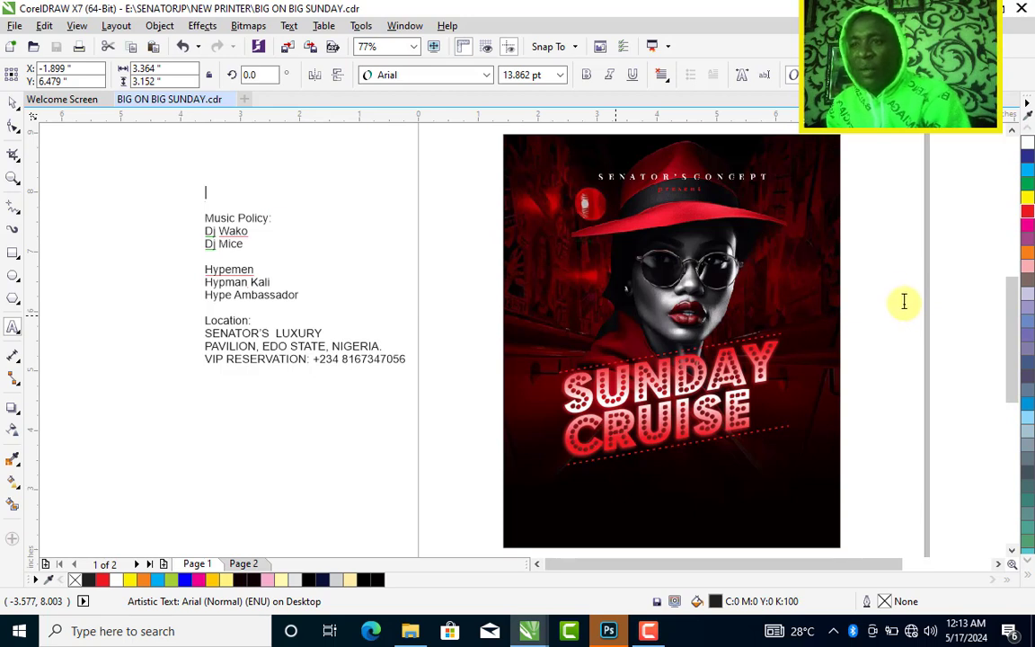
{"action": "left_click", "coordinate": [905, 302]}
{"action": "key", "text": "ctrl+v"}
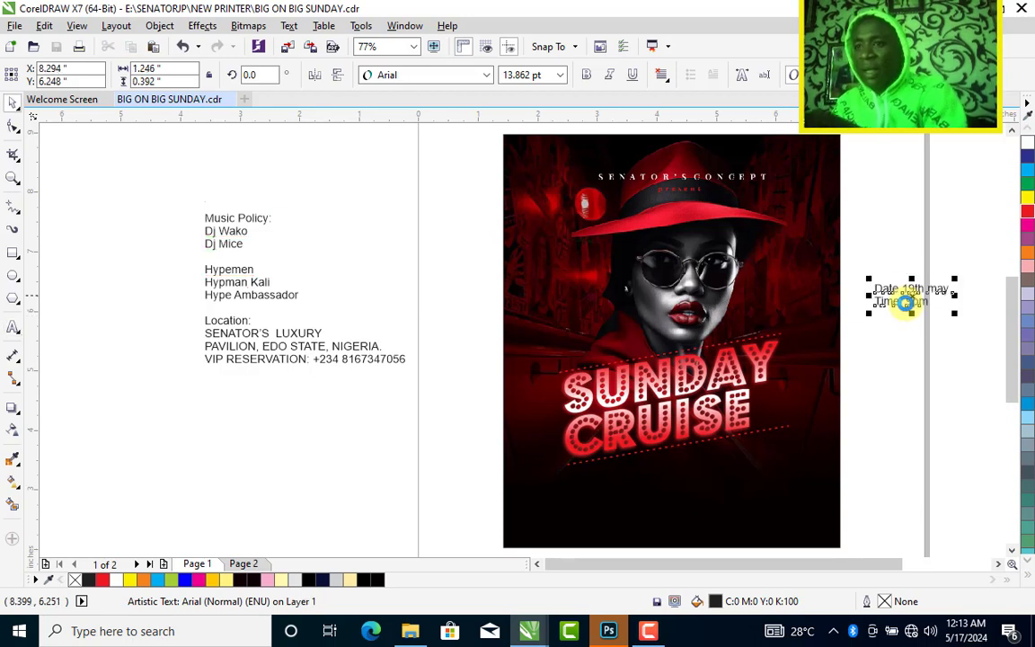
Remove the word "Date" from the separated date-and-time text so its first line reads "19th may".
{"action": "double_click", "coordinate": [906, 303]}
{"action": "key", "text": "BackSpace"}
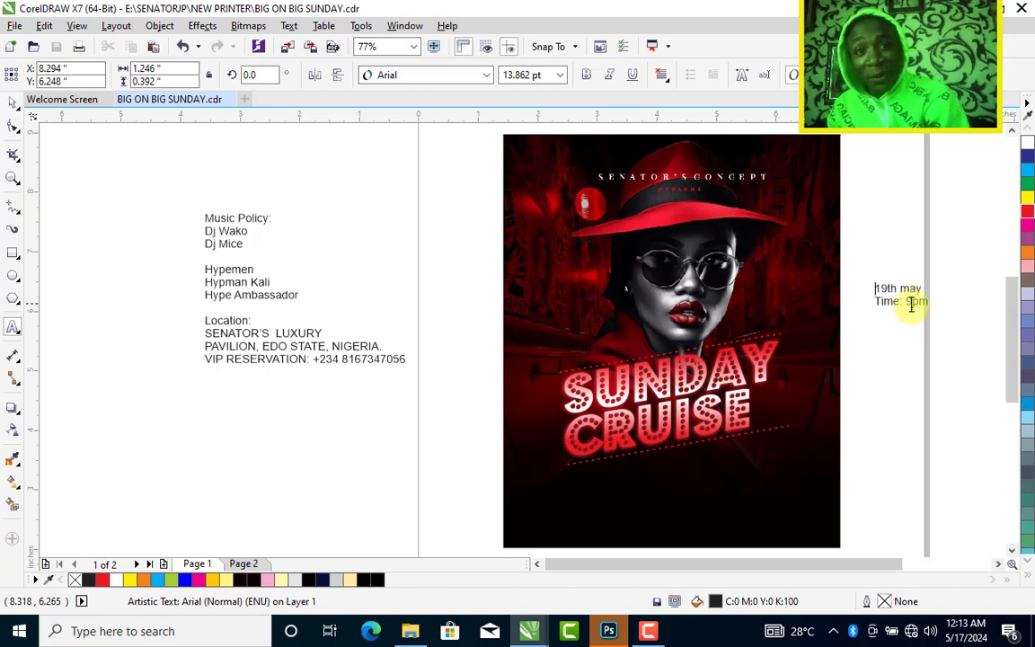
{"action": "key", "text": "BackSpace"}
{"action": "key", "text": "BackSpace"}
{"action": "key", "text": "BackSpace"}
{"action": "key", "text": "BackSpace"}
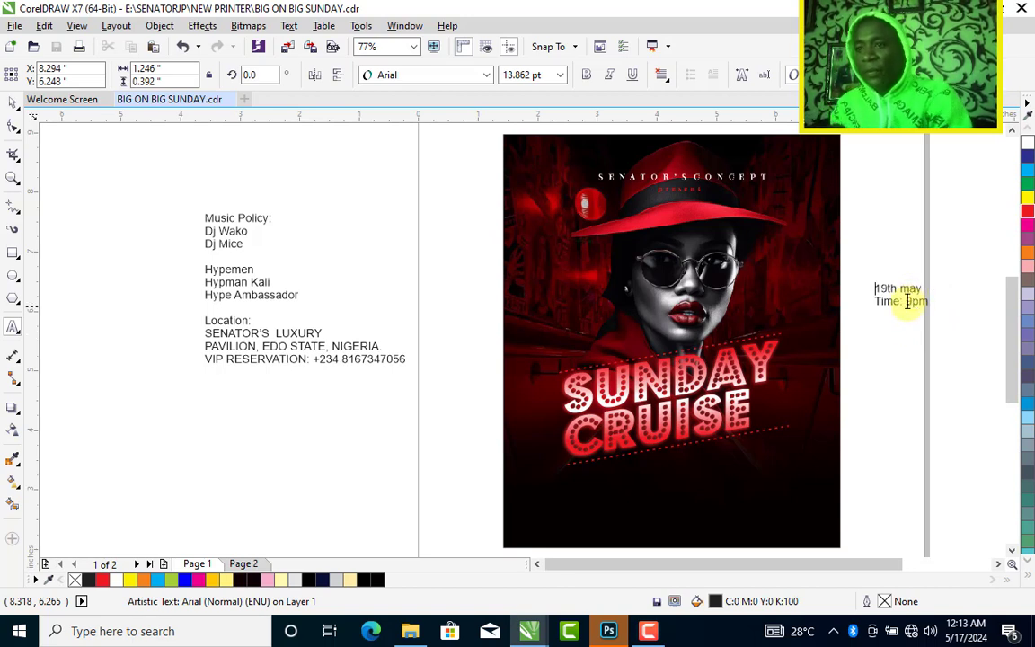
Remove the "Time:" label from the separated text so its second line reads "9pm", and finish editing with the text selected.
{"action": "left_click", "coordinate": [907, 301]}
{"action": "key", "text": "BackSpace"}
{"action": "key", "text": "BackSpace"}
{"action": "key", "text": "BackSpace"}
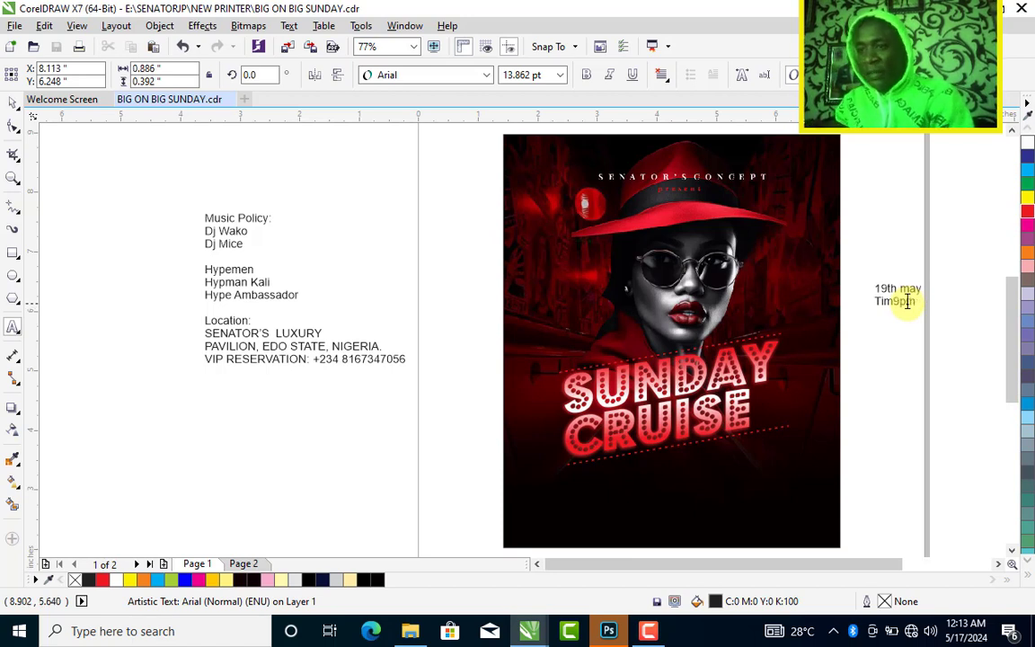
{"action": "key", "text": "BackSpace"}
{"action": "key", "text": "BackSpace"}
{"action": "key", "text": "BackSpace"}
{"action": "key", "text": "BackSpace"}
{"action": "key", "text": "Return"}
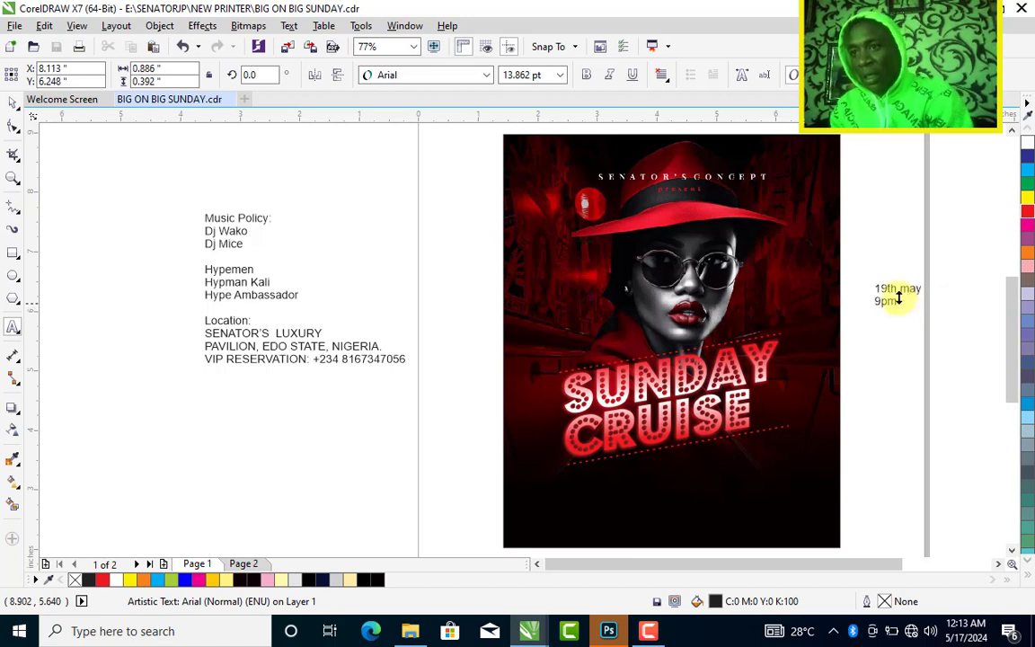
{"action": "key", "text": "ctrl+space"}
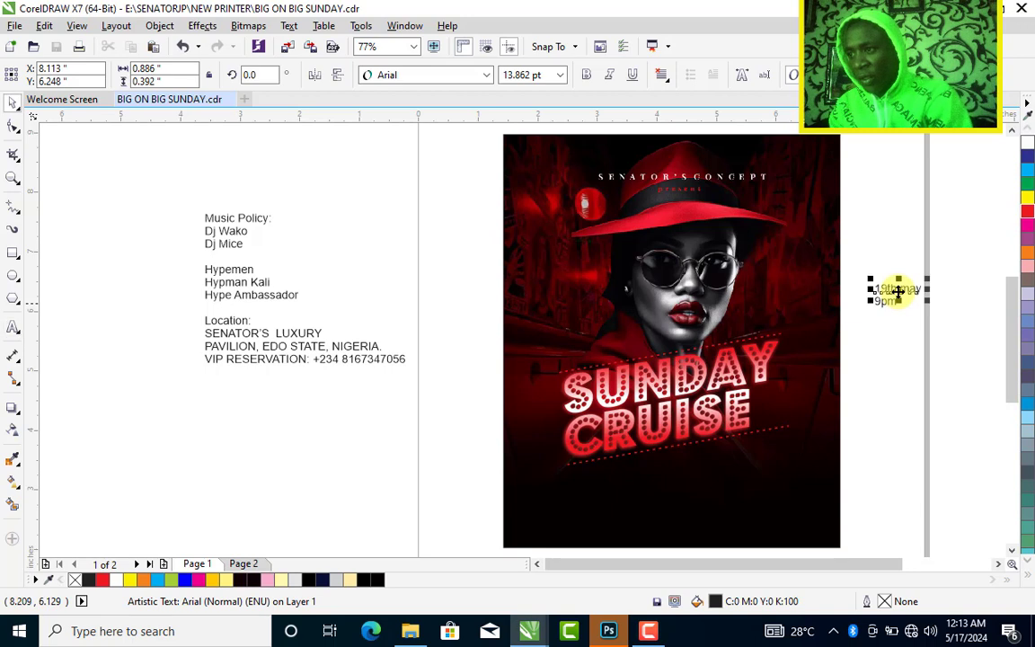
Move the "19th may" and "9pm" texts onto the flyer's left side, just above the SUNDAY CRUISE title, and fill them white.
{"action": "left_click_drag", "start_coordinate": [898, 292], "coordinate": [566, 336]}
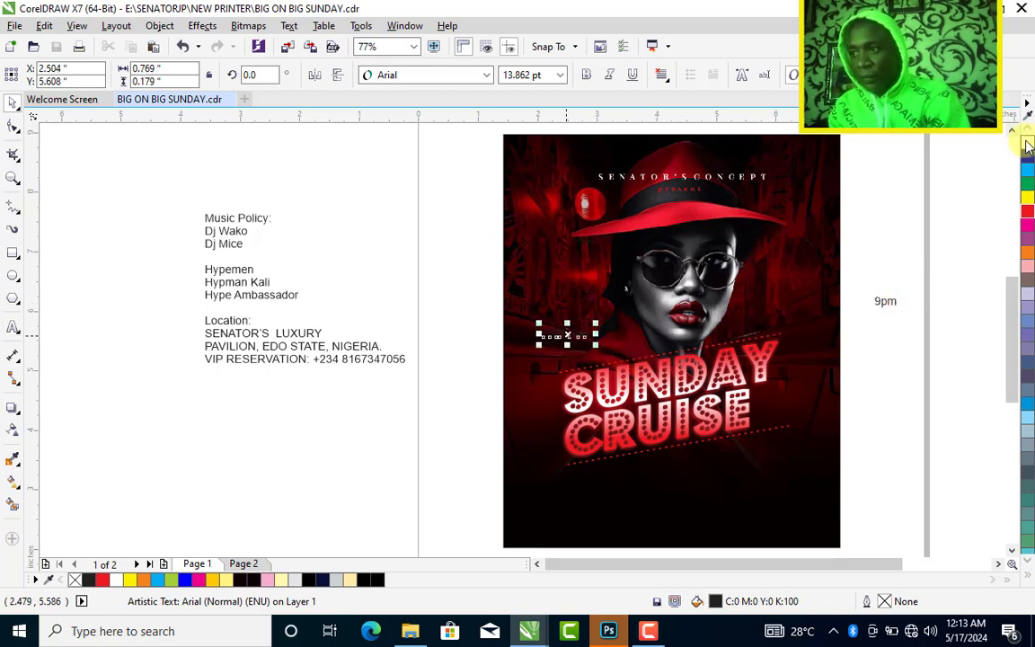
{"action": "left_click", "coordinate": [883, 311]}
{"action": "left_click_drag", "start_coordinate": [884, 308], "coordinate": [559, 363]}
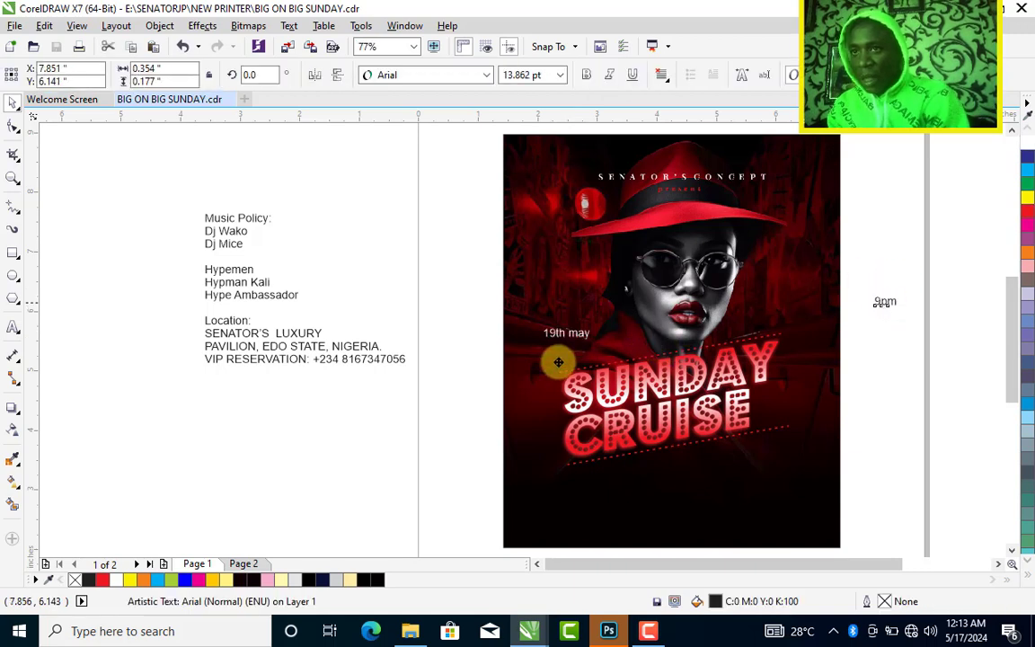
{"action": "left_click", "coordinate": [1027, 141]}
Shift "19th may" slightly upward and break it into two separate text objects, "19th" above "may".
{"action": "key", "text": "F2"}
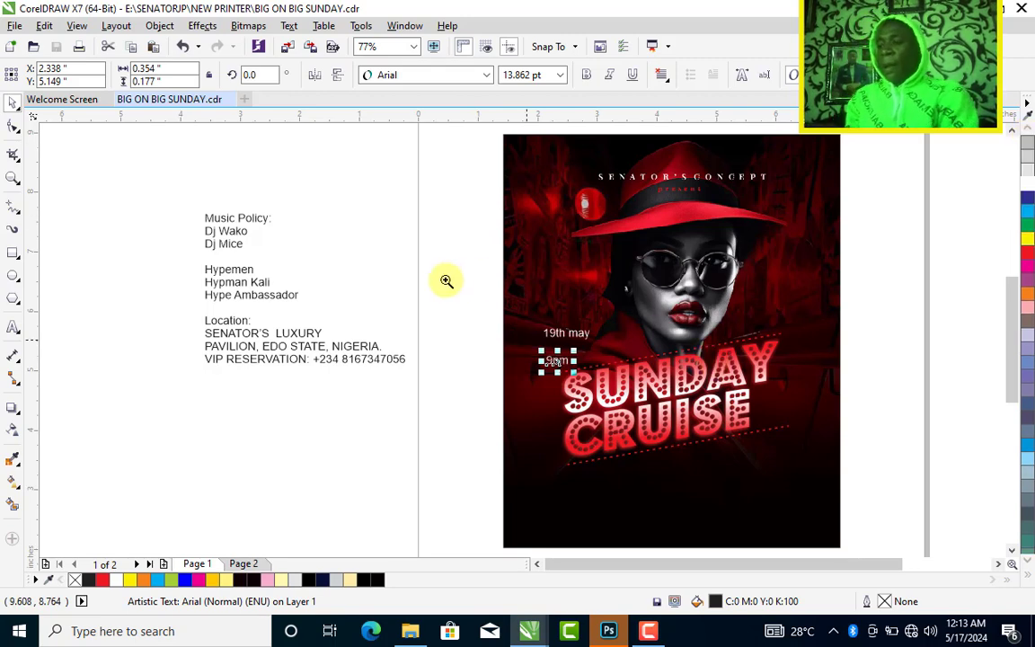
{"action": "left_click_drag", "start_coordinate": [447, 281], "coordinate": [691, 437]}
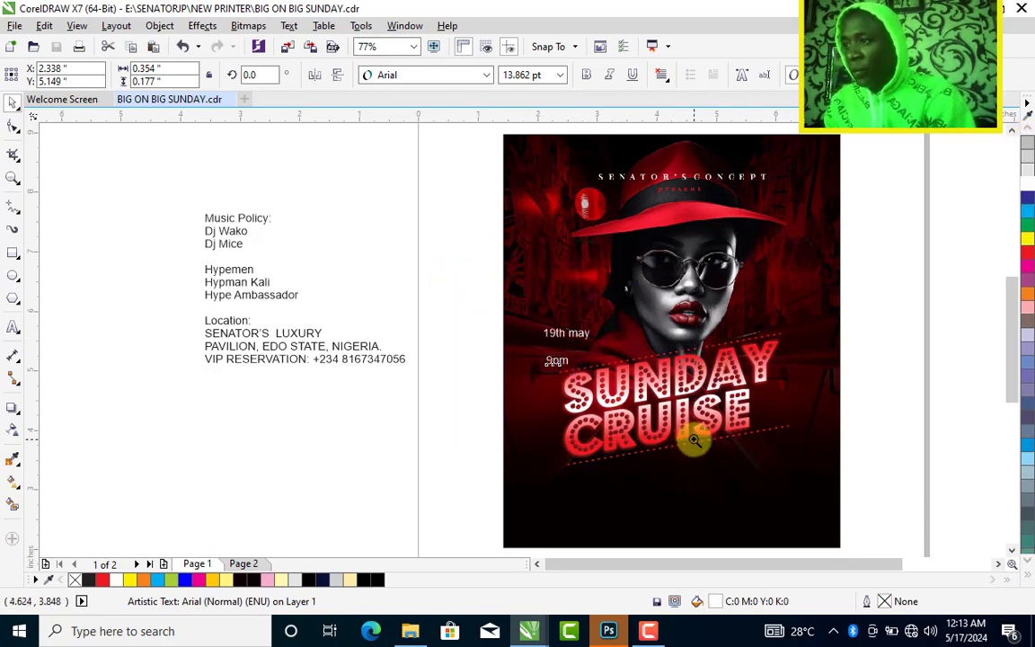
{"action": "left_click_drag", "start_coordinate": [505, 269], "coordinate": [505, 240]}
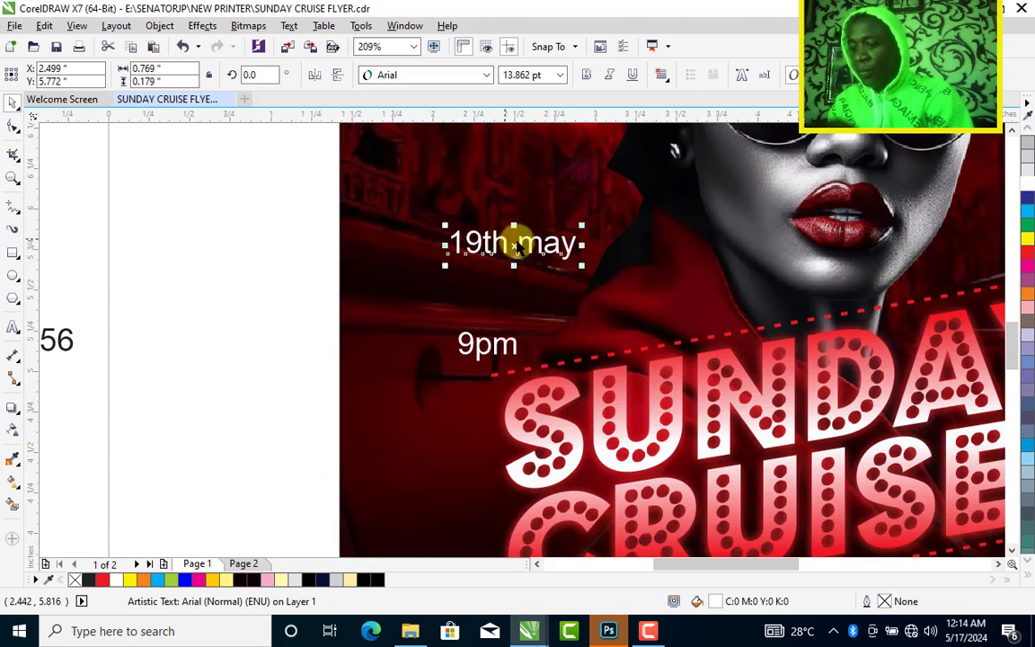
{"action": "double_click", "coordinate": [515, 244]}
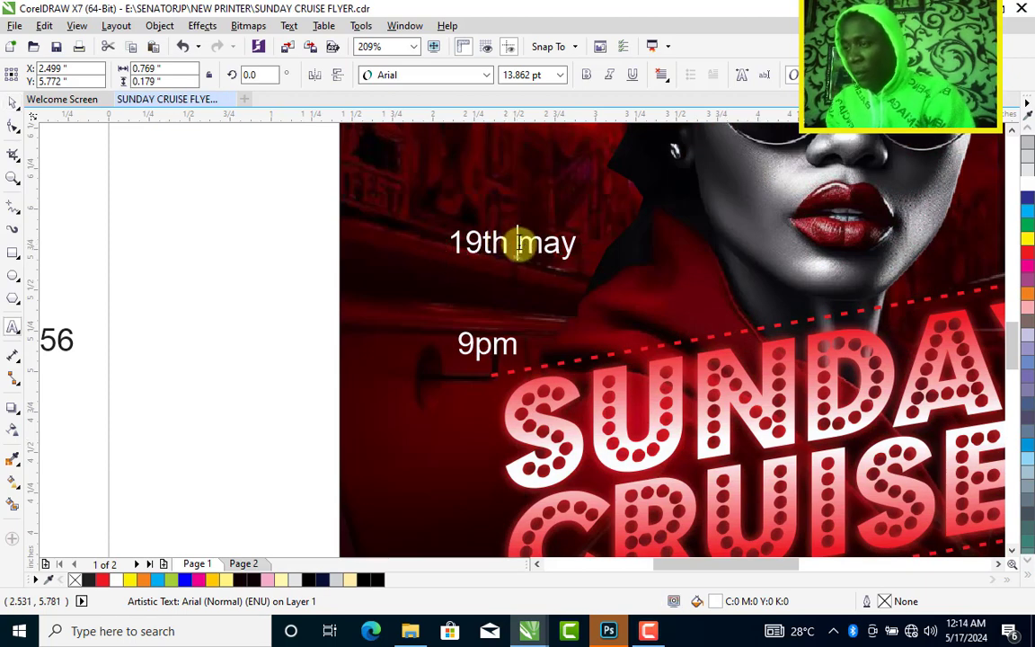
{"action": "key", "text": "Return"}
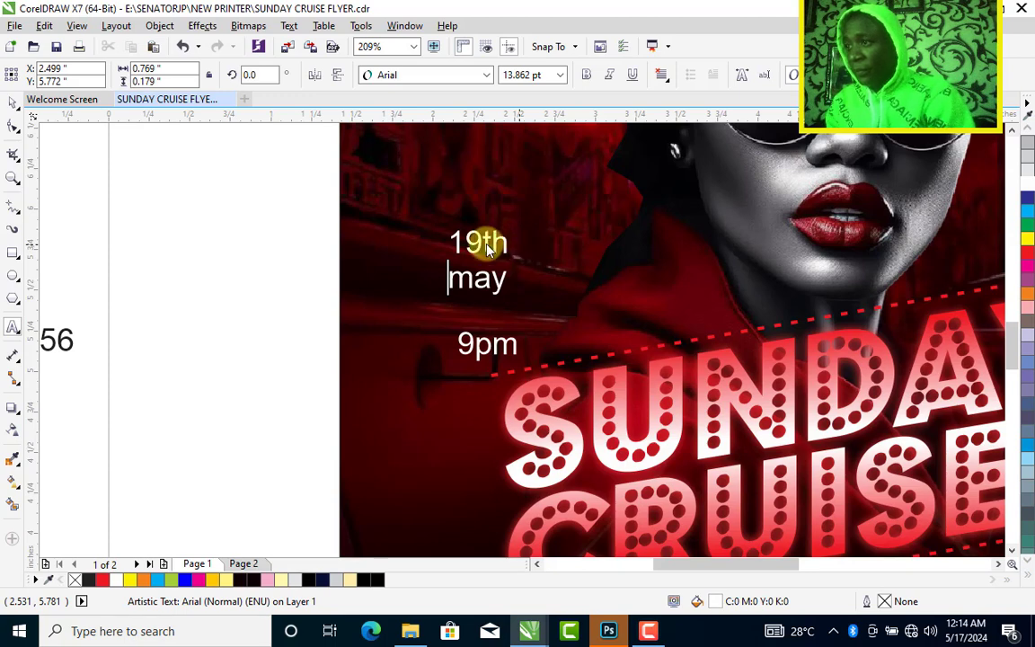
{"action": "key", "text": "ctrl+space"}
{"action": "key", "text": "ctrl+k"}
Set the font of the separated "19th" text to Belista.
{"action": "left_click", "coordinate": [477, 242]}
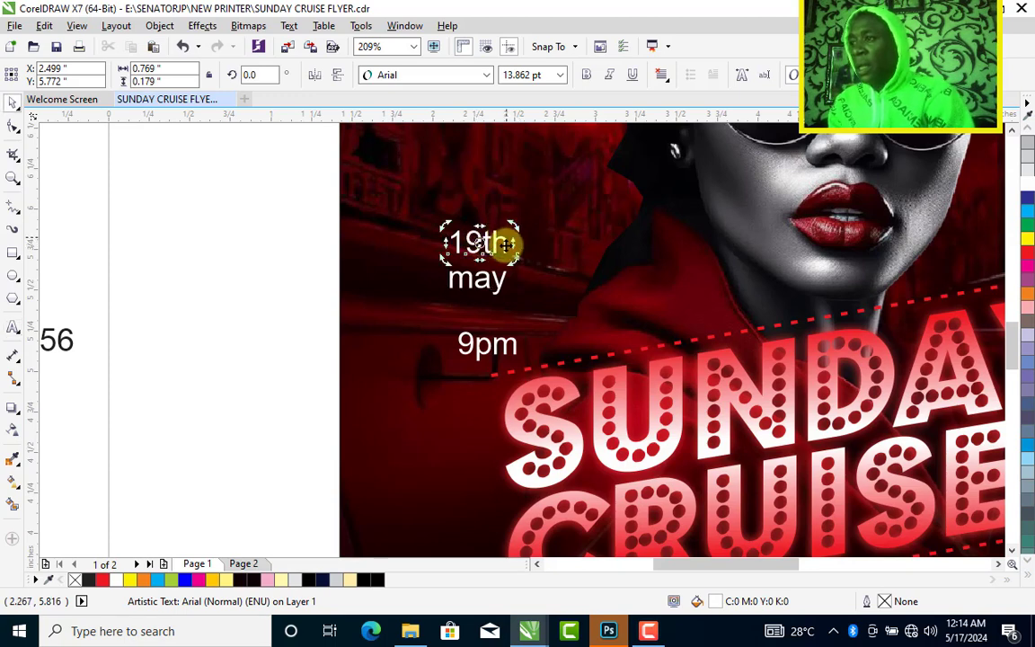
{"action": "left_click", "coordinate": [505, 244]}
{"action": "left_click", "coordinate": [477, 79]}
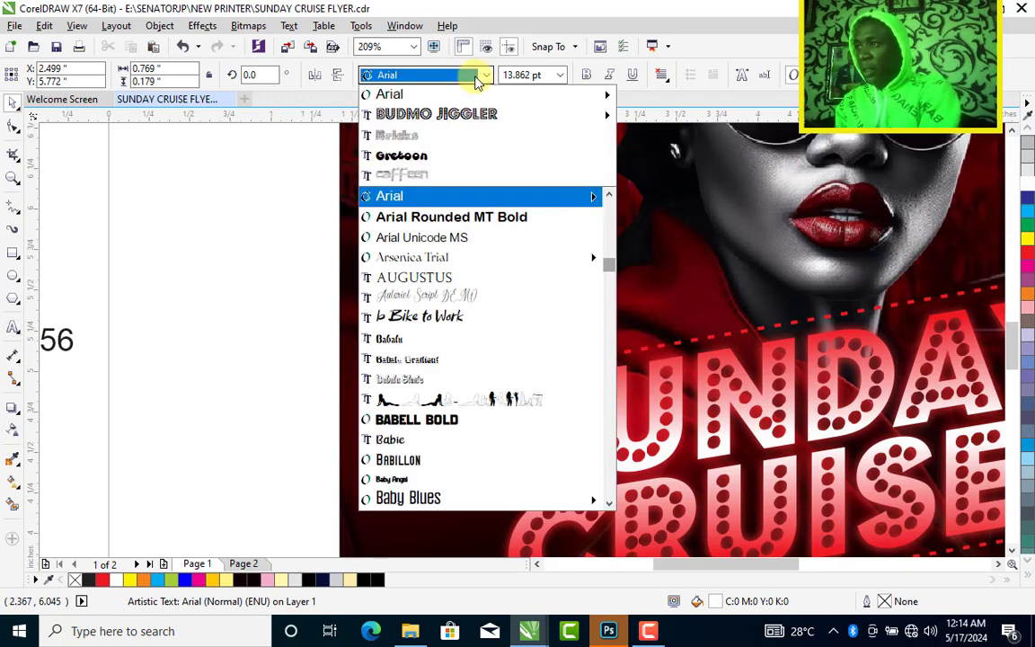
{"action": "type", "text": "Belista"}
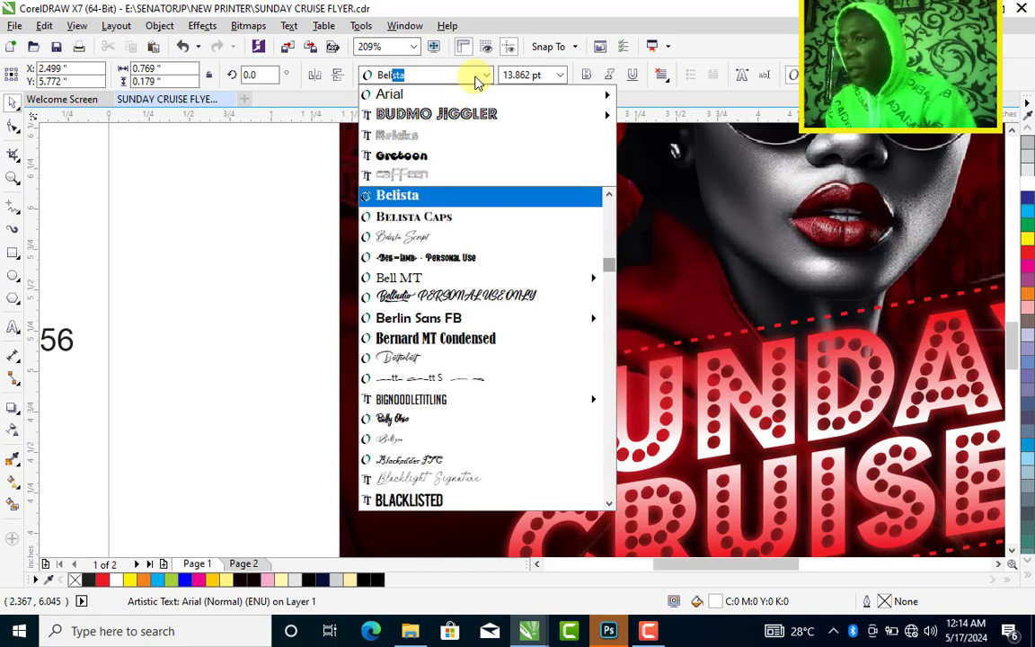
Set the "19th" text in the Belista font and break it apart so the number can be edited separately.
{"action": "key", "text": "Return"}
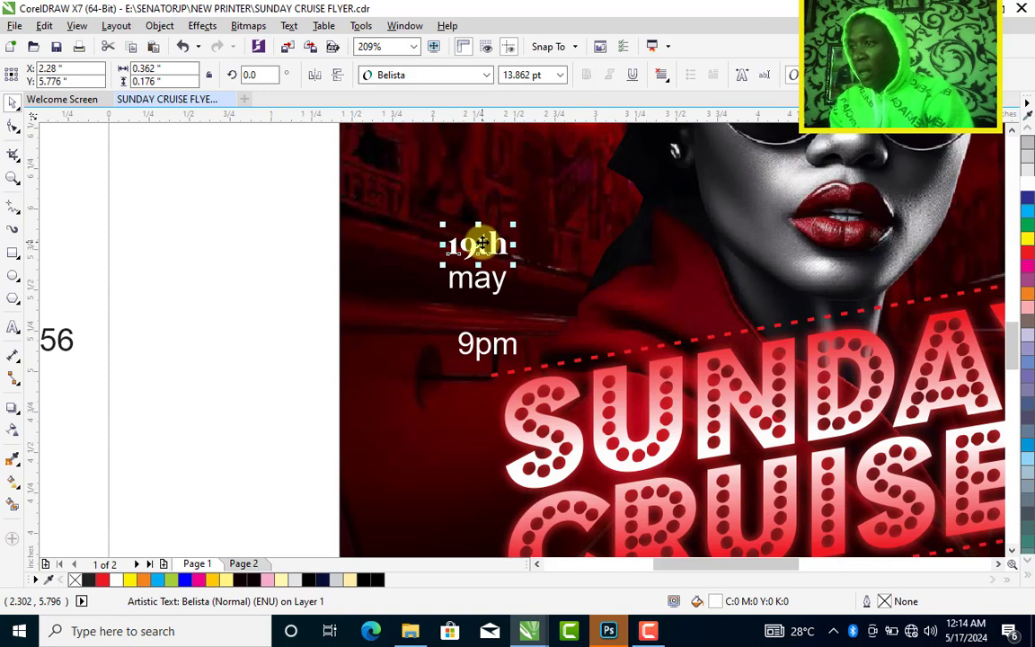
{"action": "left_click", "coordinate": [478, 246]}
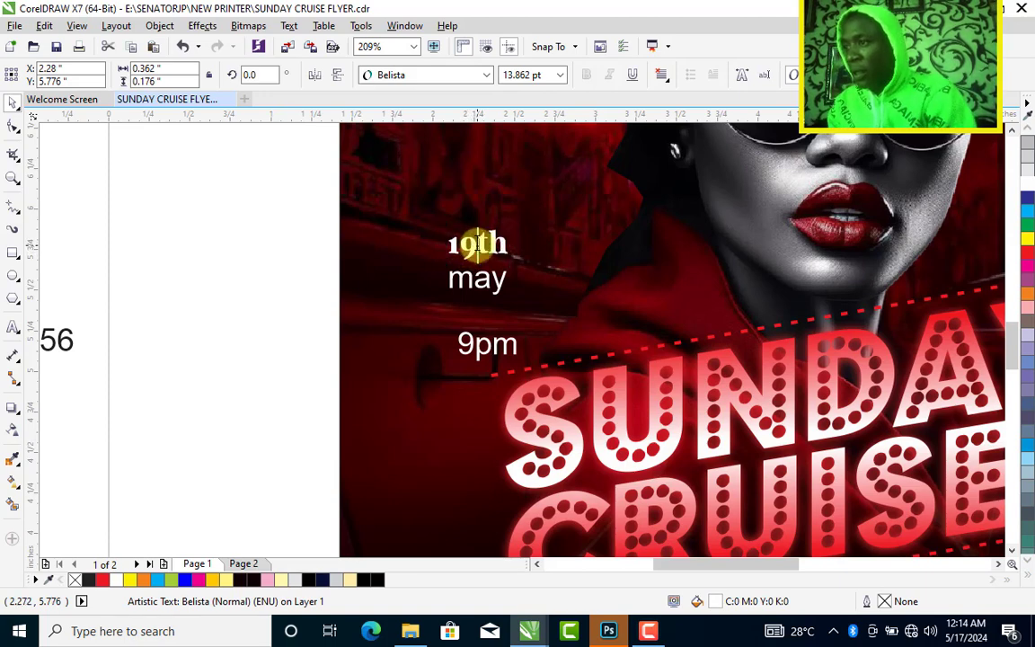
{"action": "key", "text": "ctrl+k"}
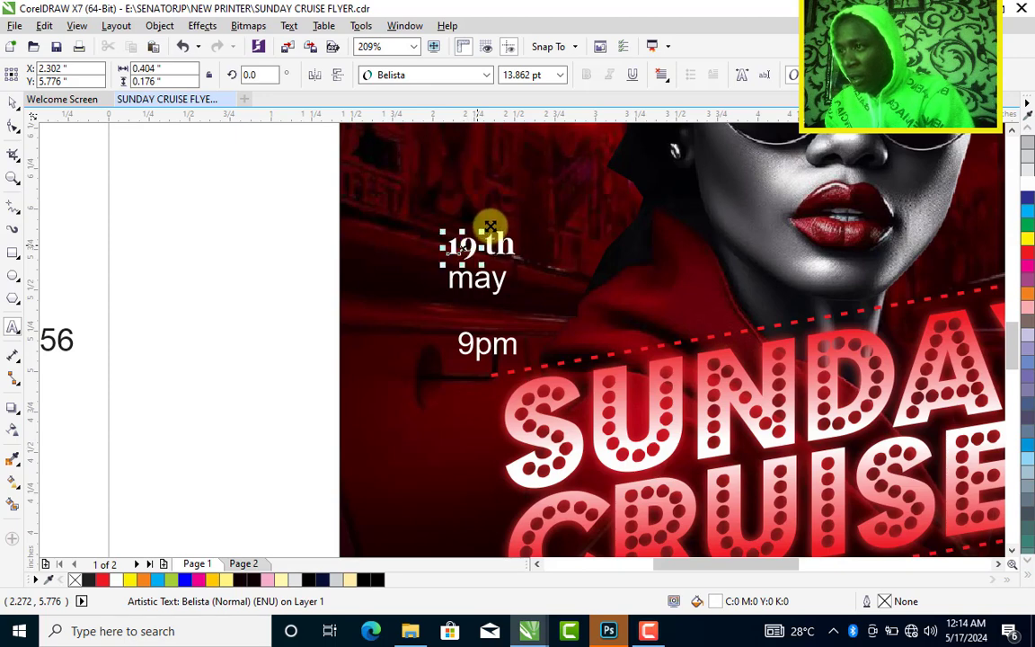
Enlarge the 19, split it into separate digits and scale the 1 to match the 9's height.
{"action": "left_click_drag", "start_coordinate": [494, 224], "coordinate": [468, 241]}
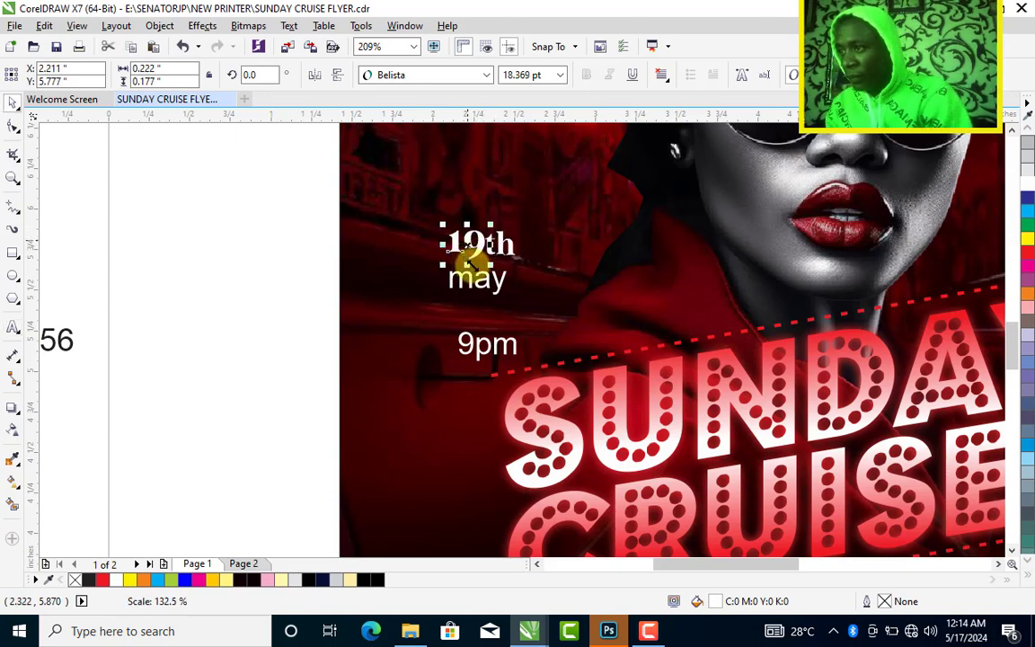
{"action": "key", "text": "ctrl+k"}
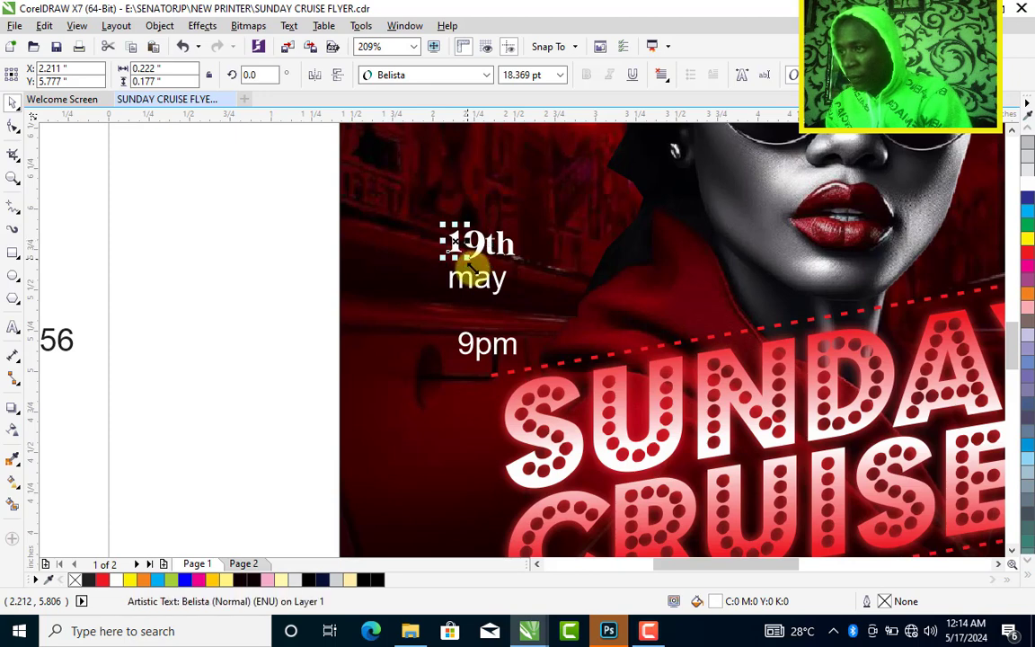
{"action": "left_click_drag", "start_coordinate": [466, 261], "coordinate": [468, 265]}
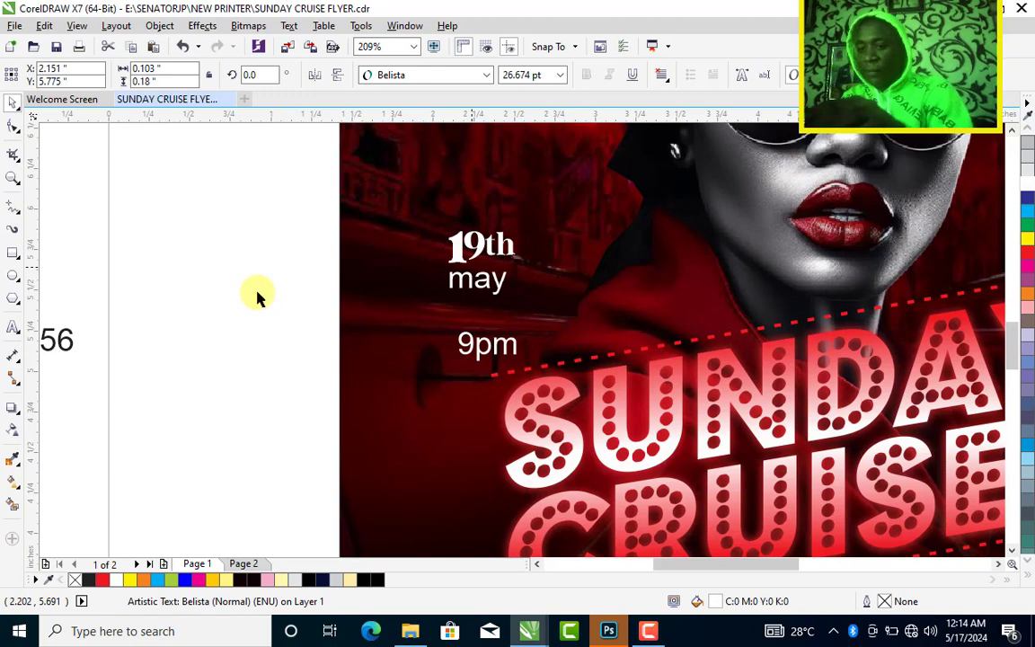
{"action": "left_click_drag", "start_coordinate": [472, 267], "coordinate": [470, 265]}
{"action": "left_click", "coordinate": [256, 294]}
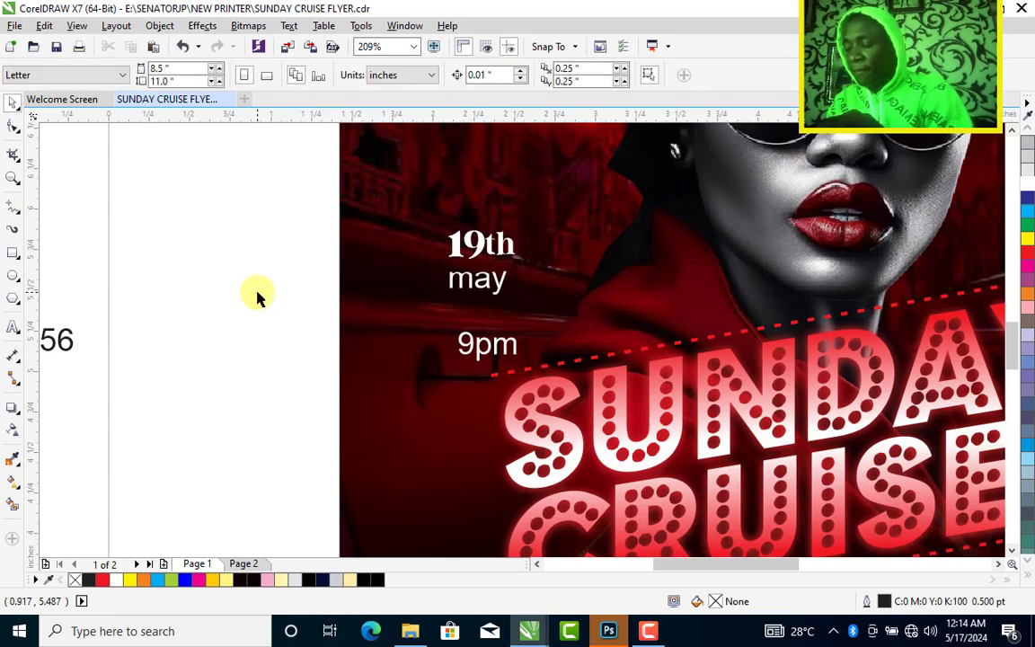
{"action": "key", "text": "F4"}
{"action": "key", "text": "Page_Up"}
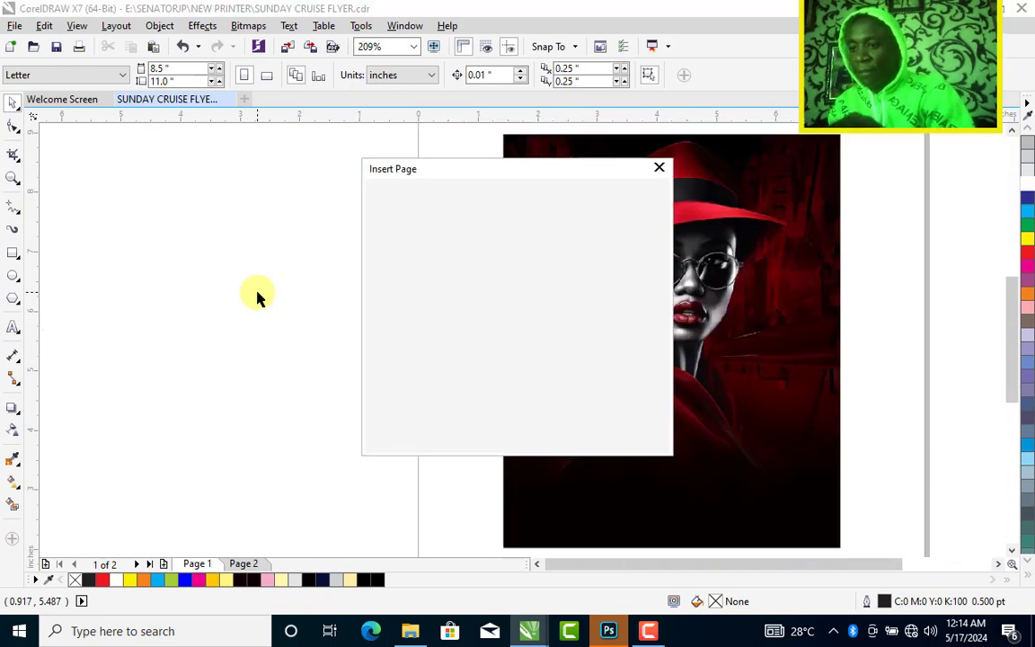
{"action": "left_click", "coordinate": [660, 170]}
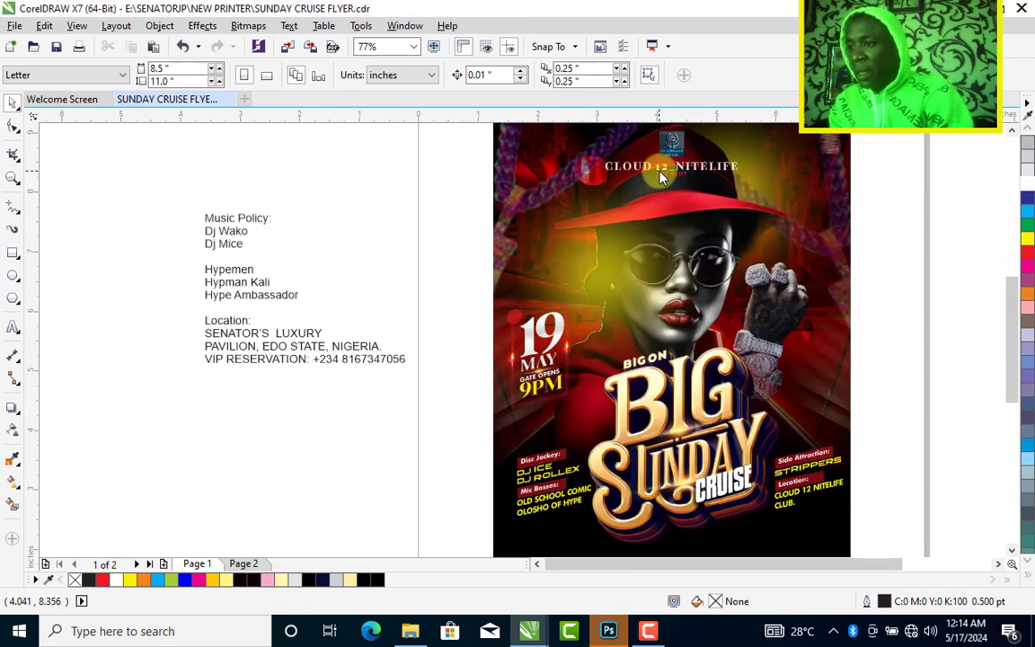
Delete the "th" beside the 19.
{"action": "key", "text": "F2"}
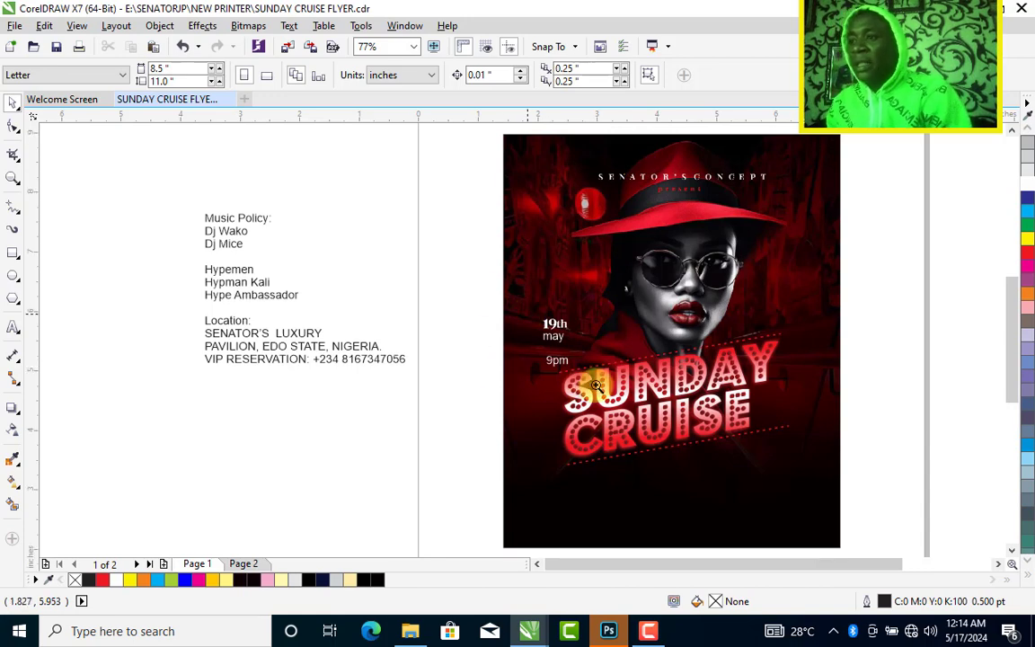
{"action": "left_click_drag", "start_coordinate": [595, 381], "coordinate": [490, 297]}
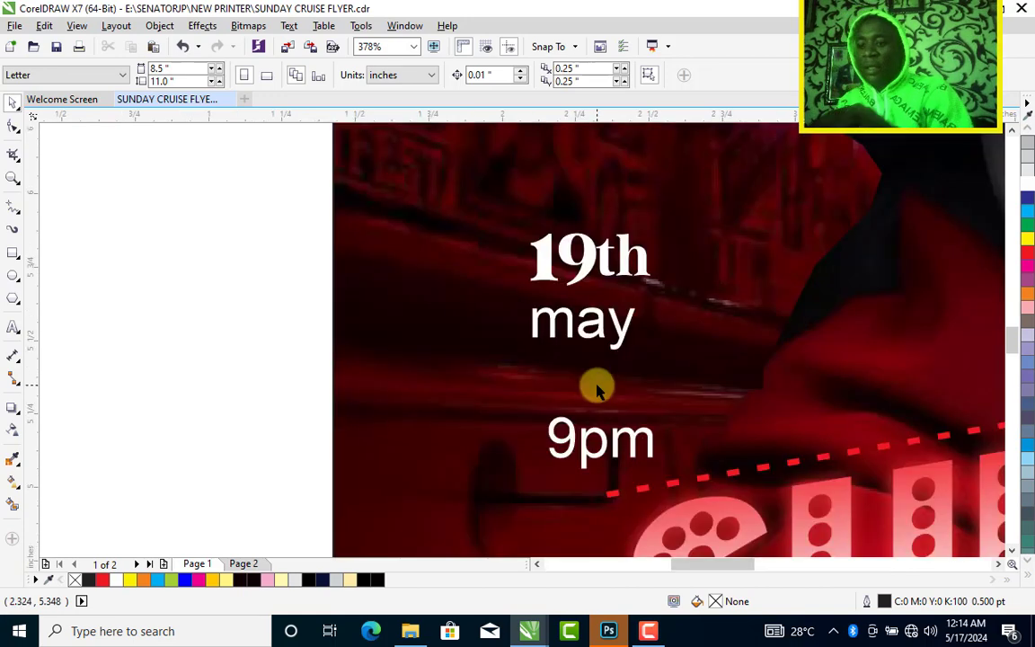
{"action": "left_click", "coordinate": [604, 275]}
{"action": "key", "text": "Delete"}
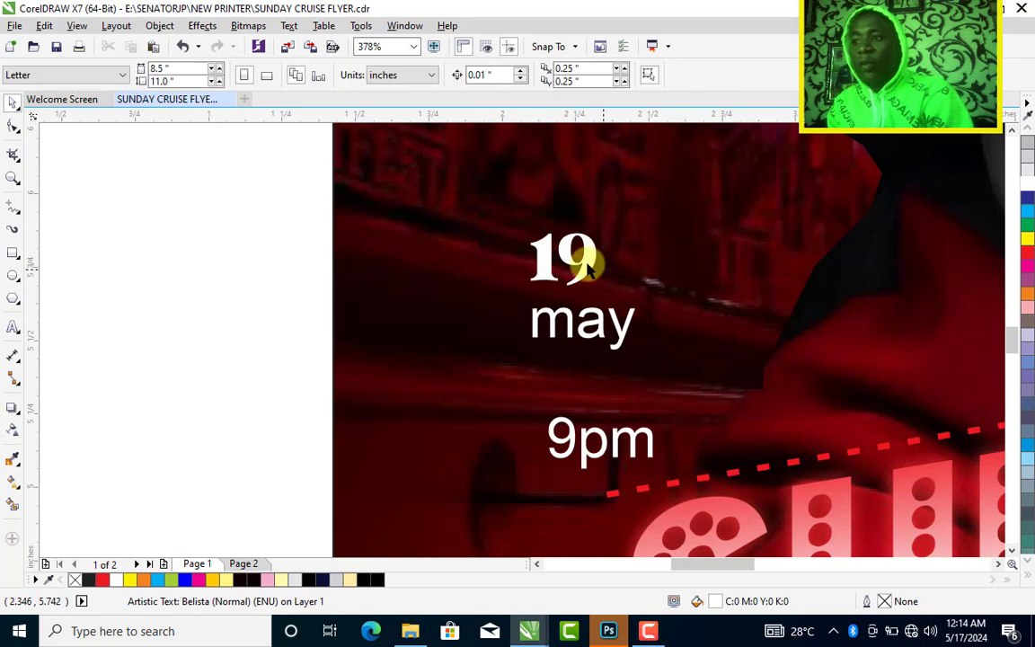
Fine-tune the size of the 1, then group it with the 9 and enlarge the pair to about the width of "may".
{"action": "left_click", "coordinate": [545, 282]}
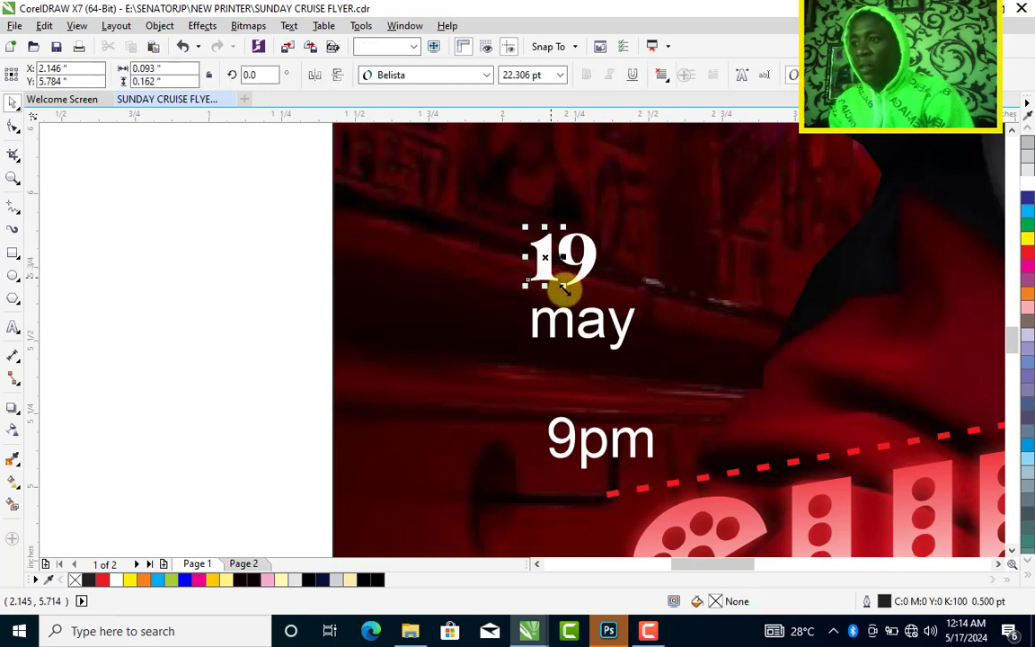
{"action": "left_click_drag", "start_coordinate": [564, 288], "coordinate": [566, 255]}
{"action": "left_click", "coordinate": [584, 269], "text": "shift"}
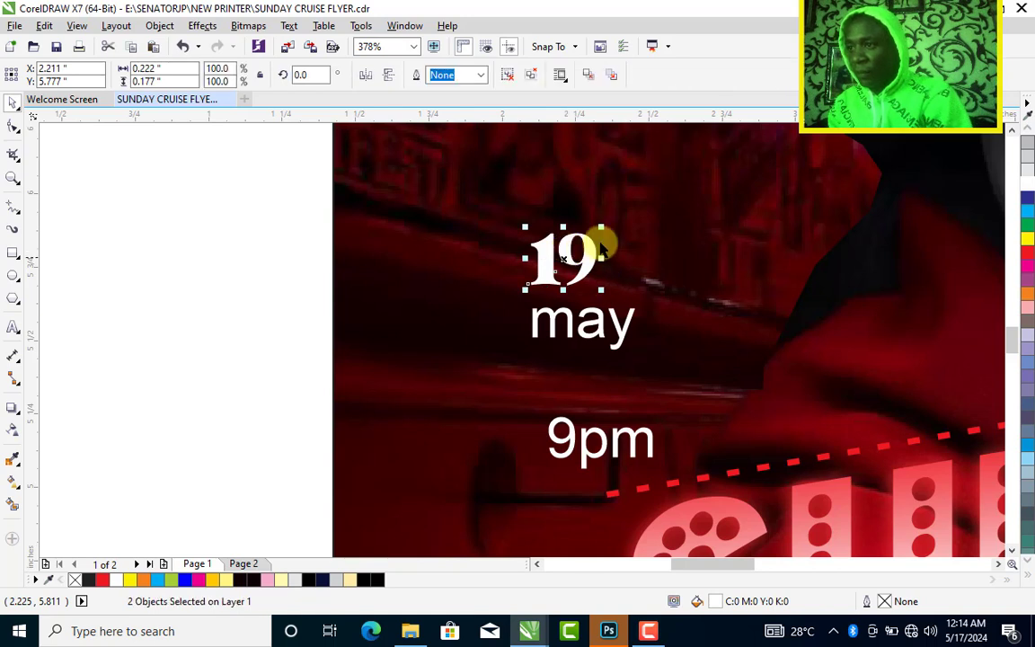
{"action": "key", "text": "ctrl+g"}
{"action": "left_click_drag", "start_coordinate": [601, 226], "coordinate": [648, 174]}
Set the "may" text in the Belista font and move it up close beneath the 19.
{"action": "left_click", "coordinate": [567, 314]}
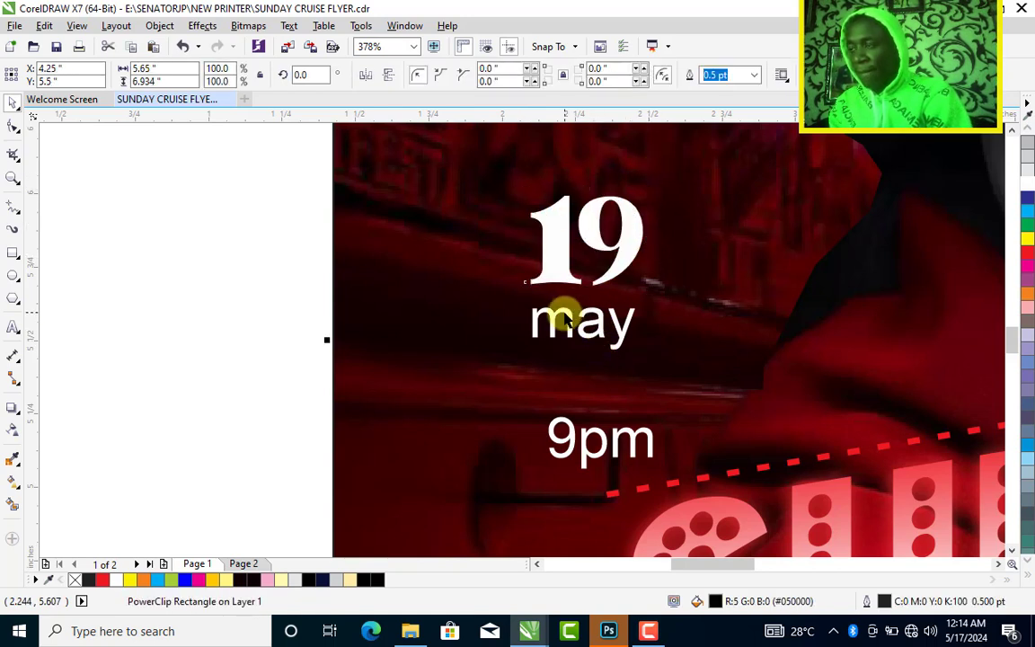
{"action": "left_click", "coordinate": [566, 314]}
{"action": "left_click", "coordinate": [487, 74]}
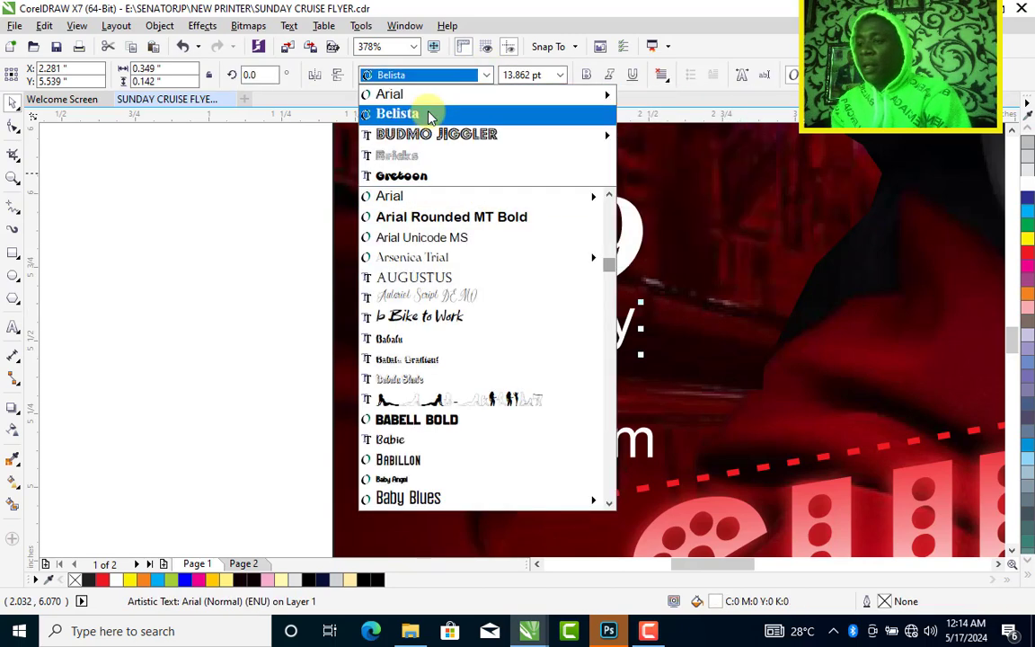
{"action": "left_click", "coordinate": [429, 115]}
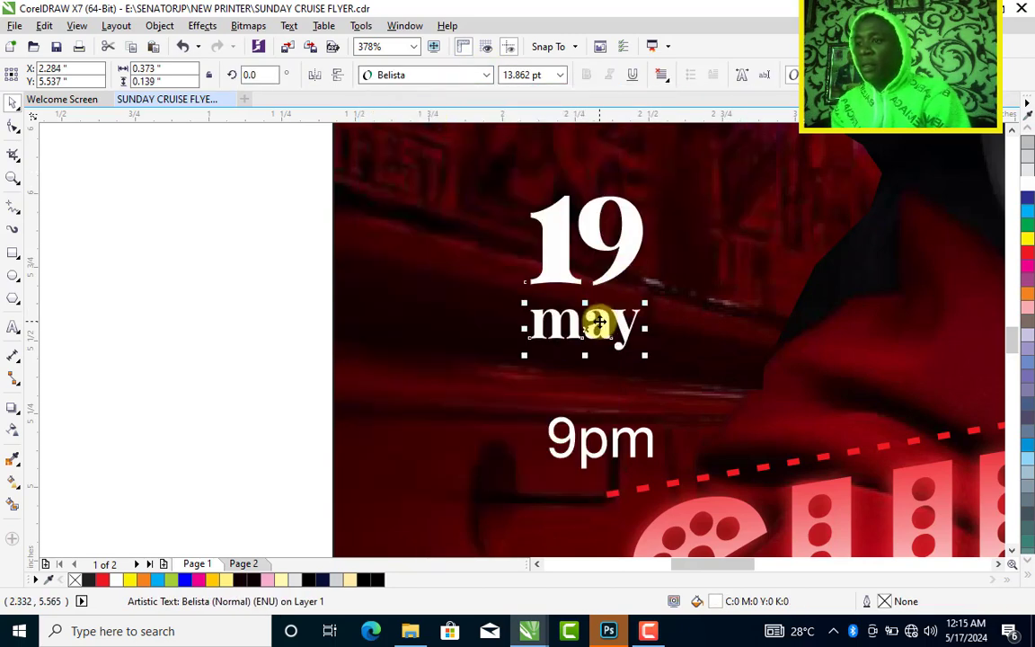
{"action": "left_click_drag", "start_coordinate": [599, 321], "coordinate": [598, 304]}
Set the "9pm" text in the Belista font and move it up beneath "may".
{"action": "left_click", "coordinate": [584, 443]}
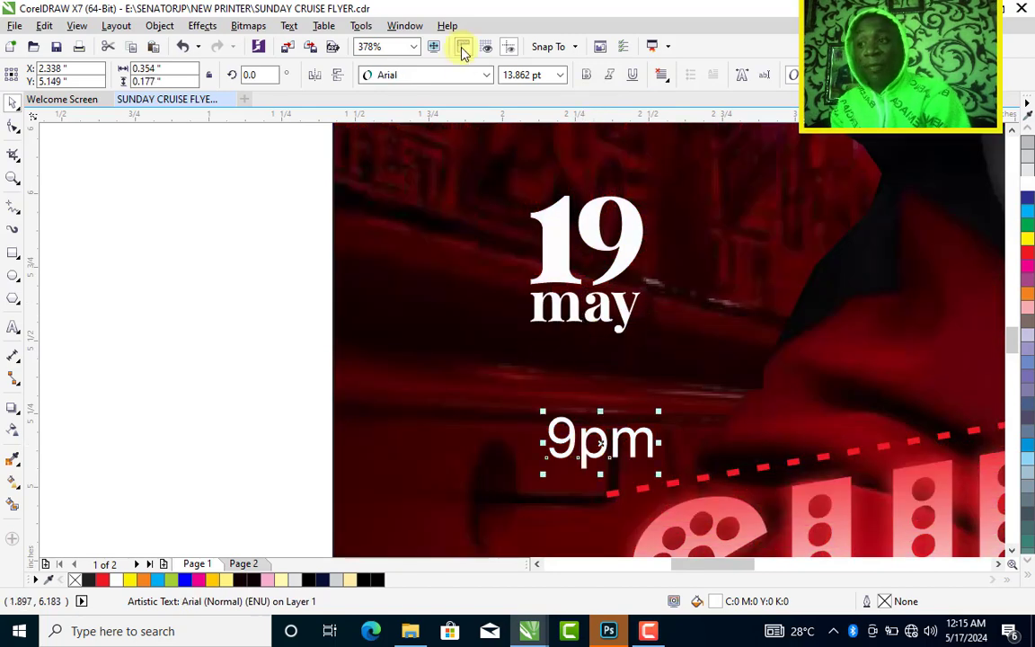
{"action": "left_click", "coordinate": [486, 74]}
{"action": "left_click", "coordinate": [430, 115]}
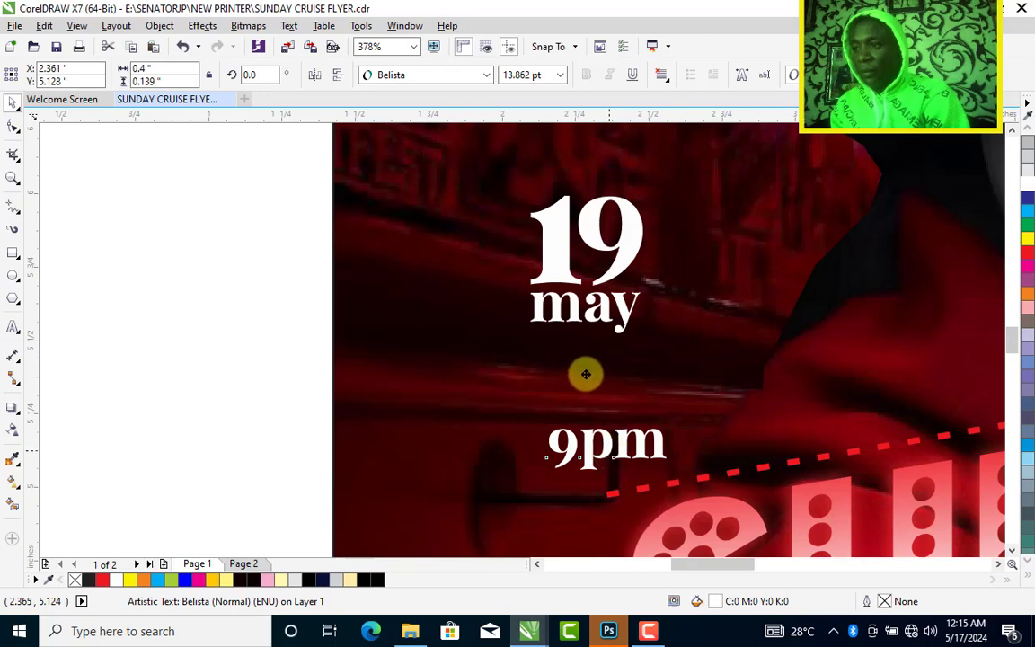
{"action": "left_click_drag", "start_coordinate": [585, 374], "coordinate": [590, 370]}
Scale the 19, "may" and "9pm" texts together to about 0.65 by 1.1 inches and shift them slightly toward the flyer's edge.
{"action": "scroll", "coordinate": [589, 369], "scroll_direction": "down", "scroll_amount": 1}
{"action": "scroll", "coordinate": [589, 369], "scroll_direction": "down", "scroll_amount": 4}
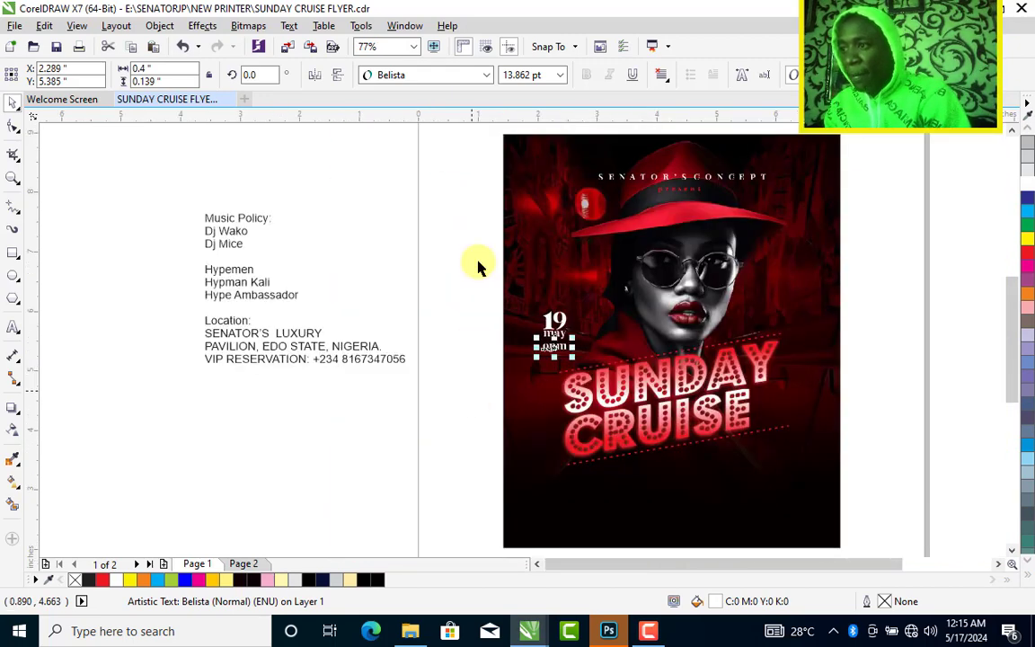
{"action": "left_click", "coordinate": [477, 267]}
{"action": "left_click", "coordinate": [575, 309]}
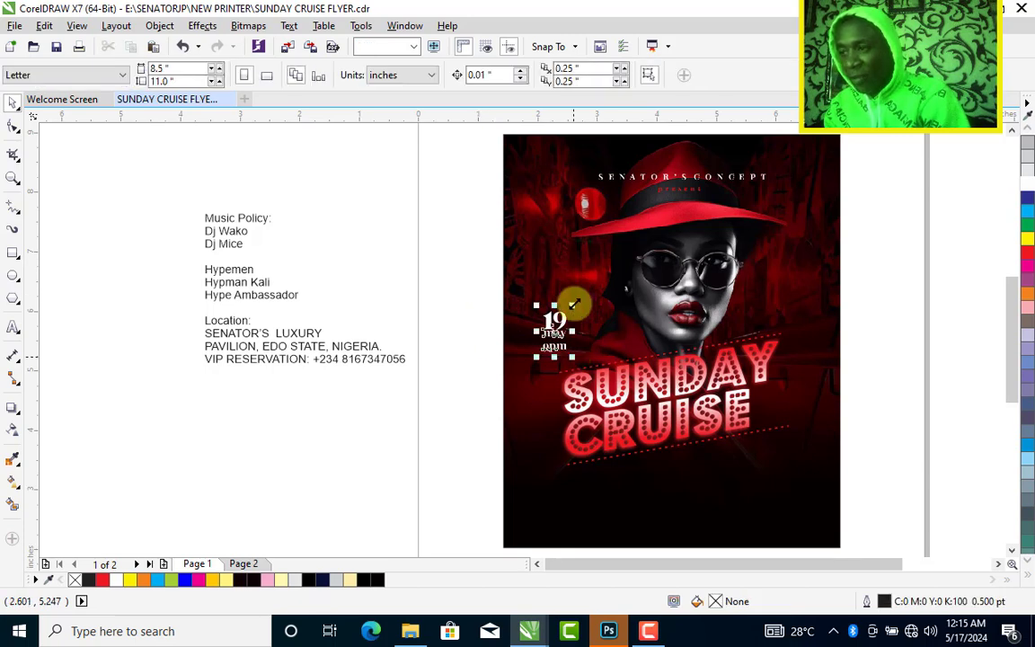
{"action": "left_click_drag", "start_coordinate": [573, 304], "coordinate": [589, 280]}
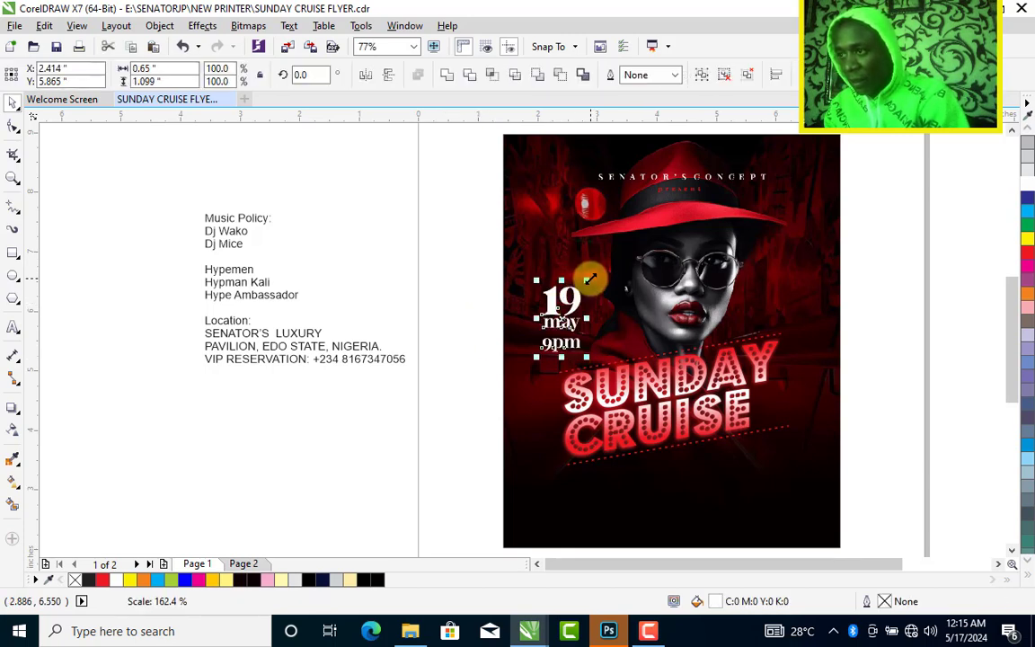
{"action": "left_click_drag", "start_coordinate": [566, 317], "coordinate": [561, 318]}
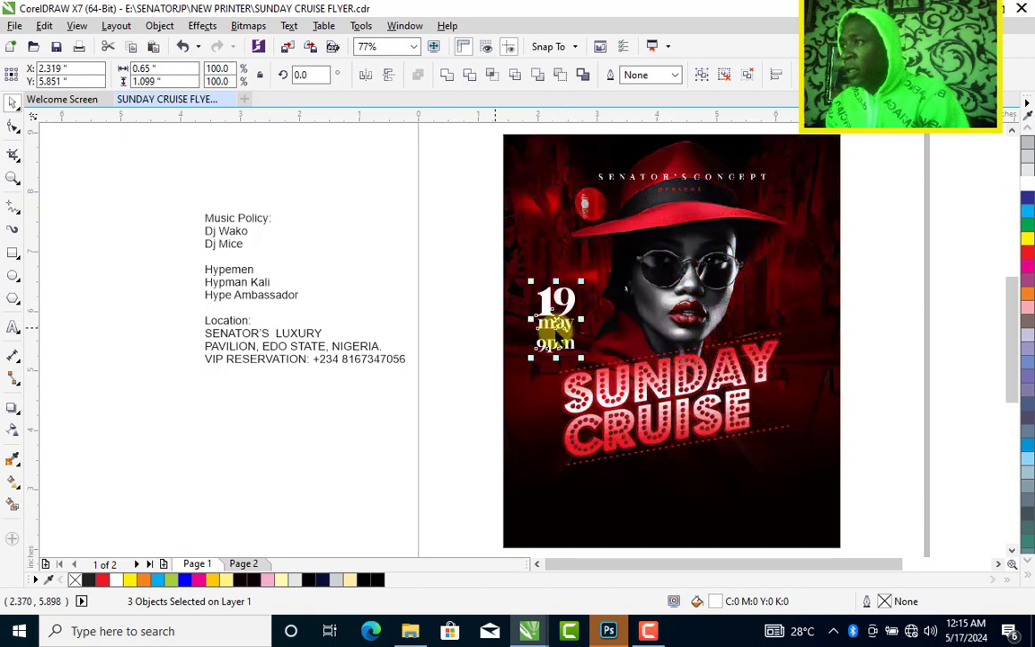
Change the "may" text to uppercase.
{"action": "left_click", "coordinate": [495, 327]}
{"action": "left_click", "coordinate": [559, 333]}
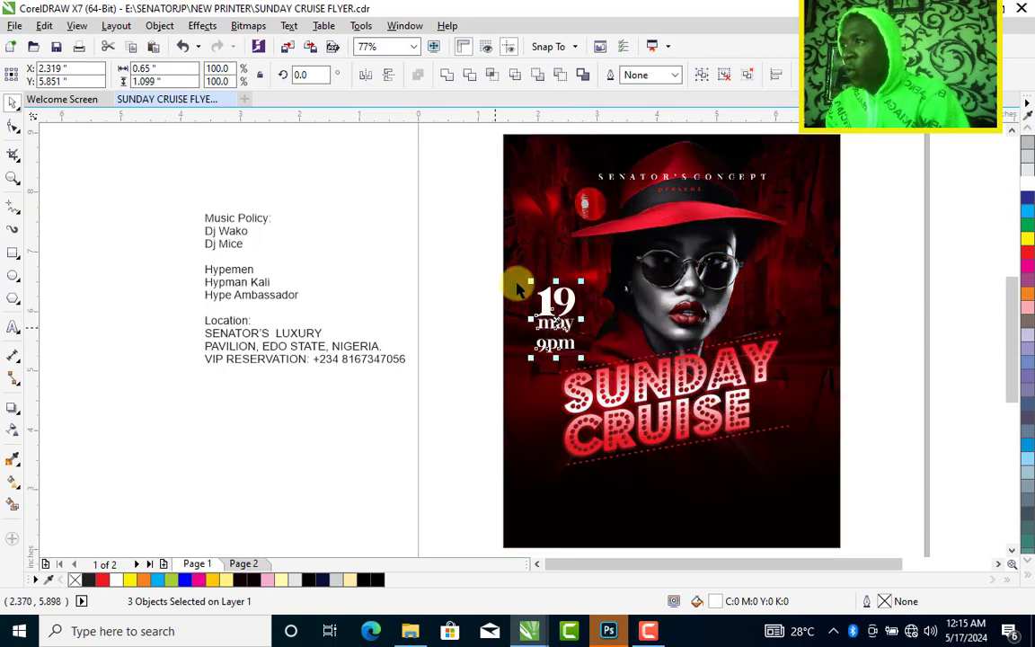
{"action": "left_click", "coordinate": [285, 27]}
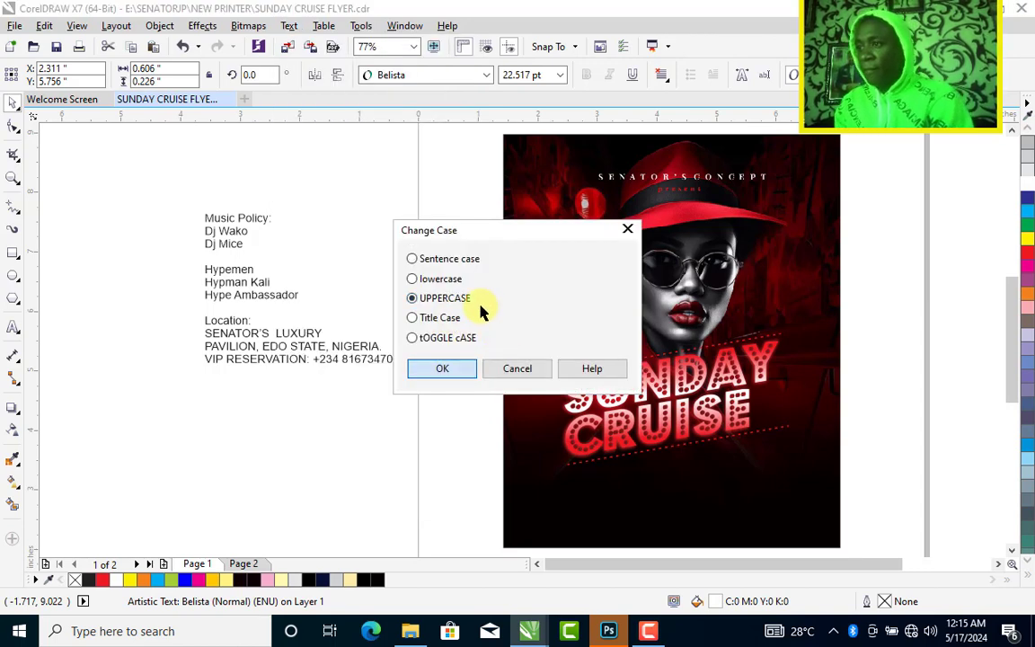
{"action": "key", "text": "Return"}
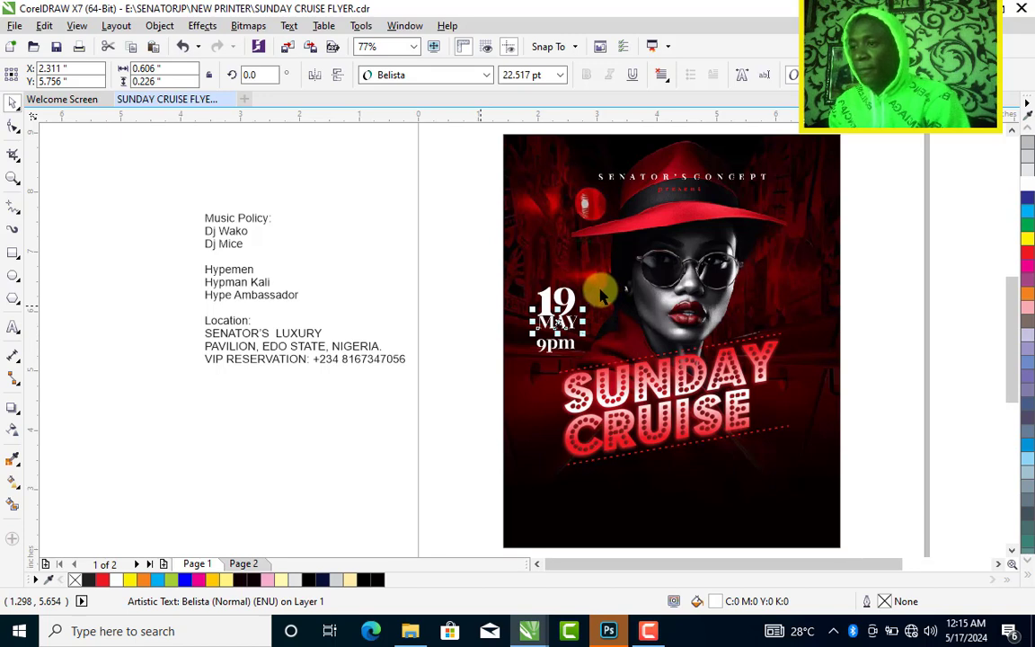
{"action": "key", "text": "Escape"}
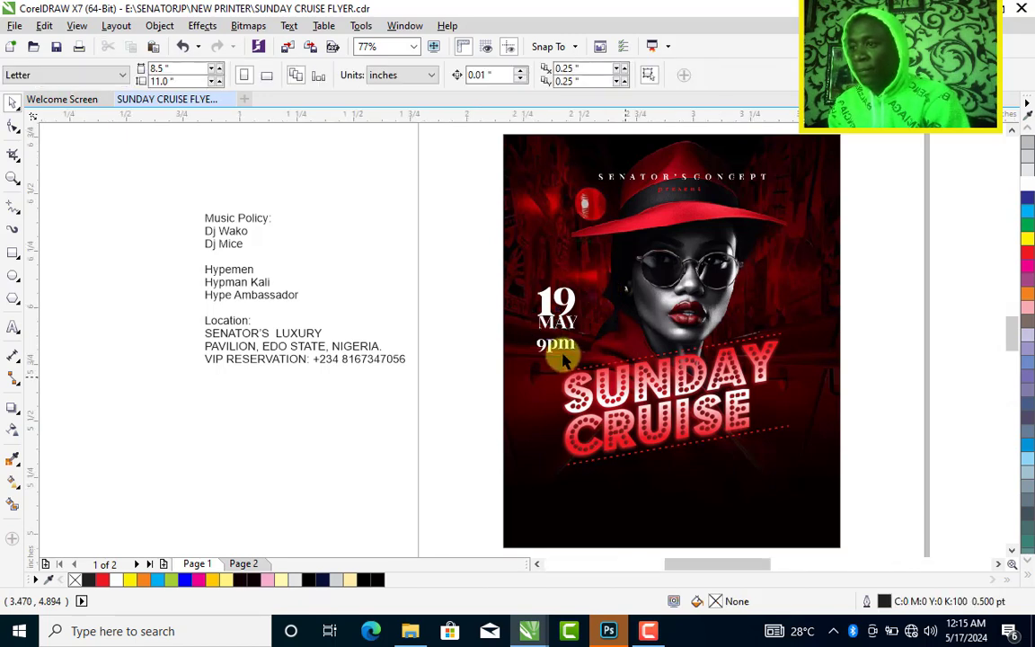
Nudge the "MAY" text slightly down so it clears the bottom of the 19.
{"action": "scroll", "coordinate": [554, 362], "scroll_direction": "up", "scroll_amount": 3}
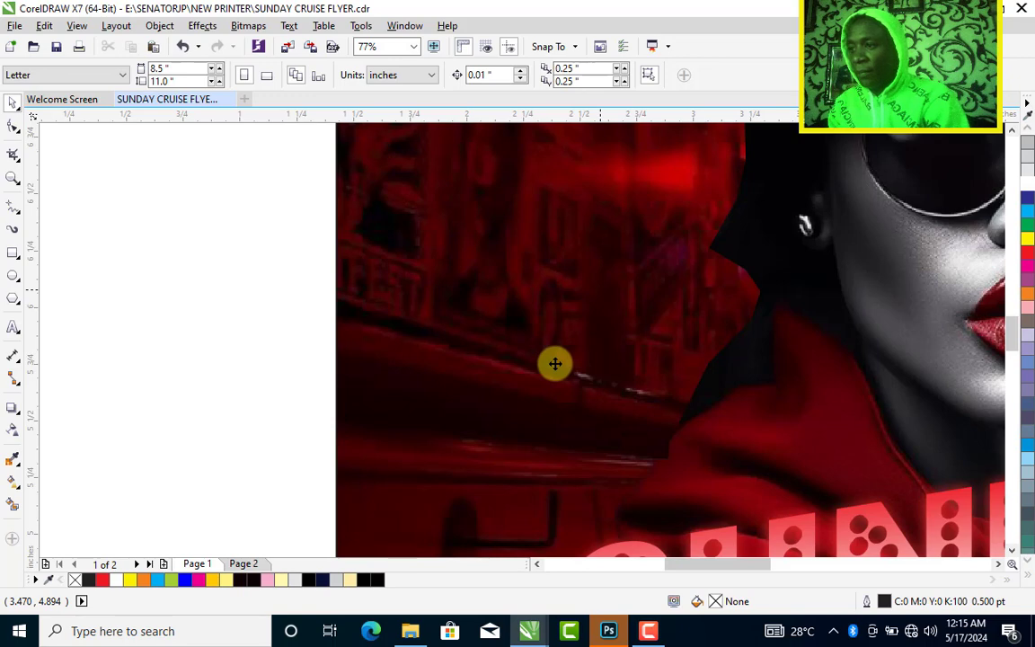
{"action": "left_click", "coordinate": [554, 363]}
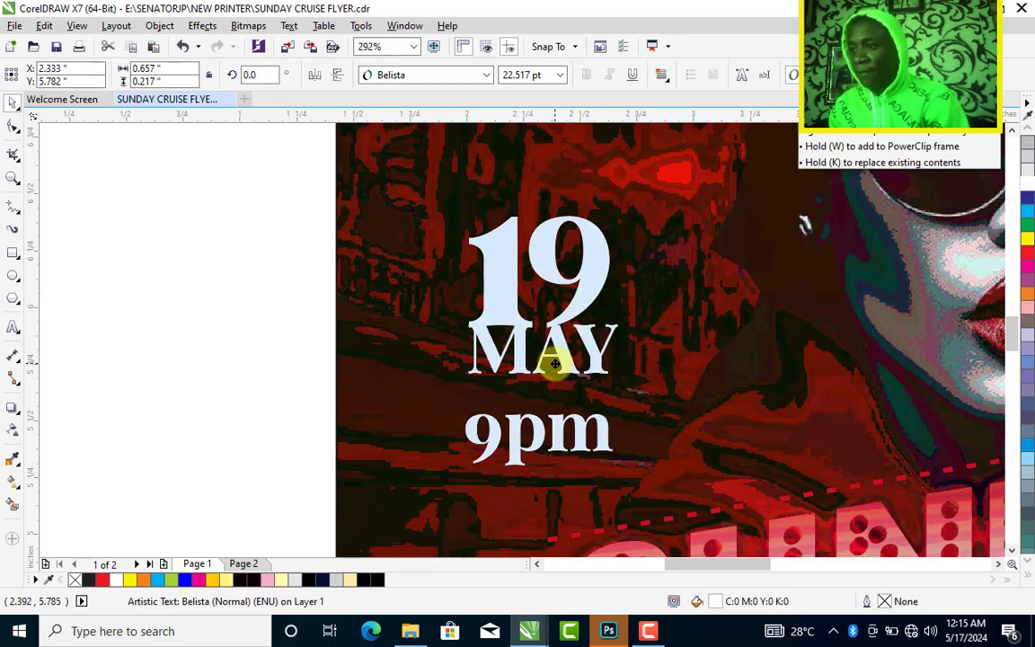
{"action": "left_click_drag", "start_coordinate": [555, 362], "coordinate": [554, 363]}
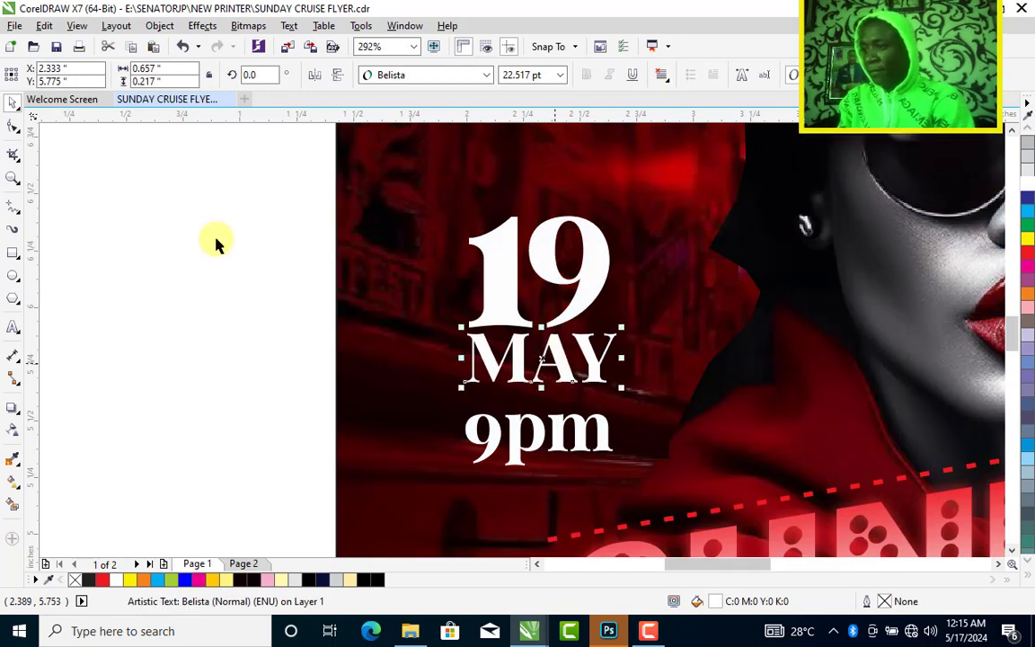
{"action": "key", "text": "Escape"}
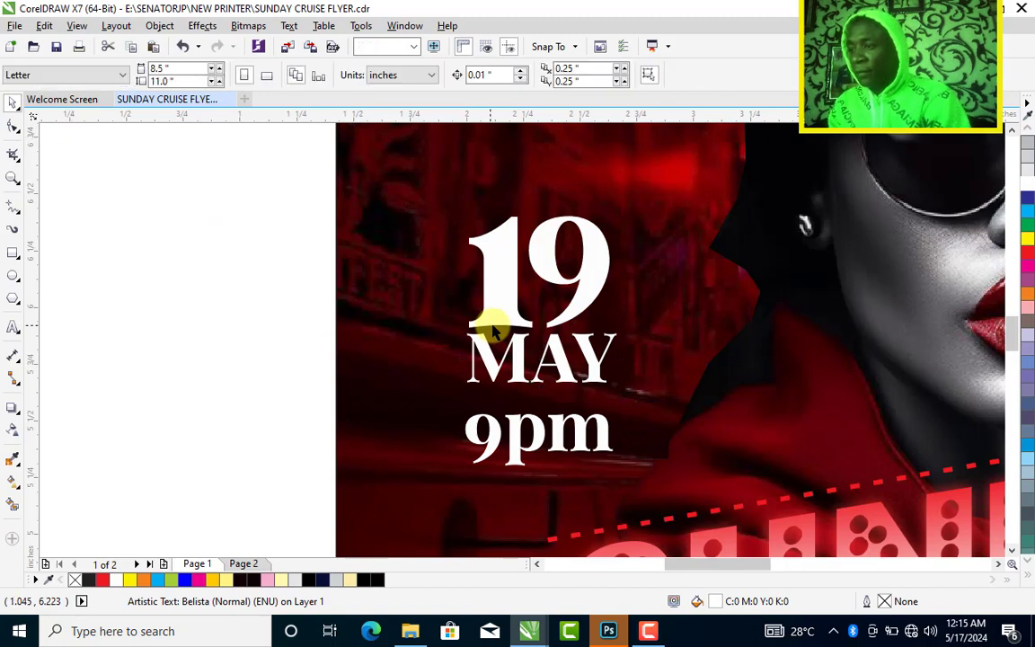
Draw a rectangle about 0.88 by 1.4 inches around the date and time texts and give it a red outline.
{"action": "scroll", "coordinate": [489, 328], "scroll_direction": "down", "scroll_amount": 5}
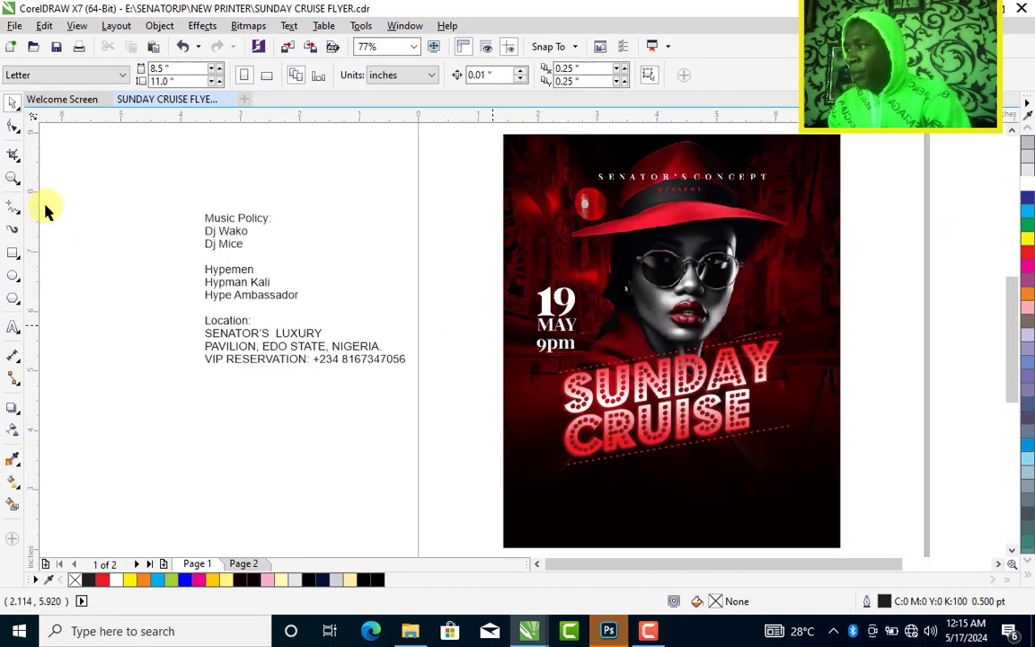
{"action": "left_click", "coordinate": [12, 252]}
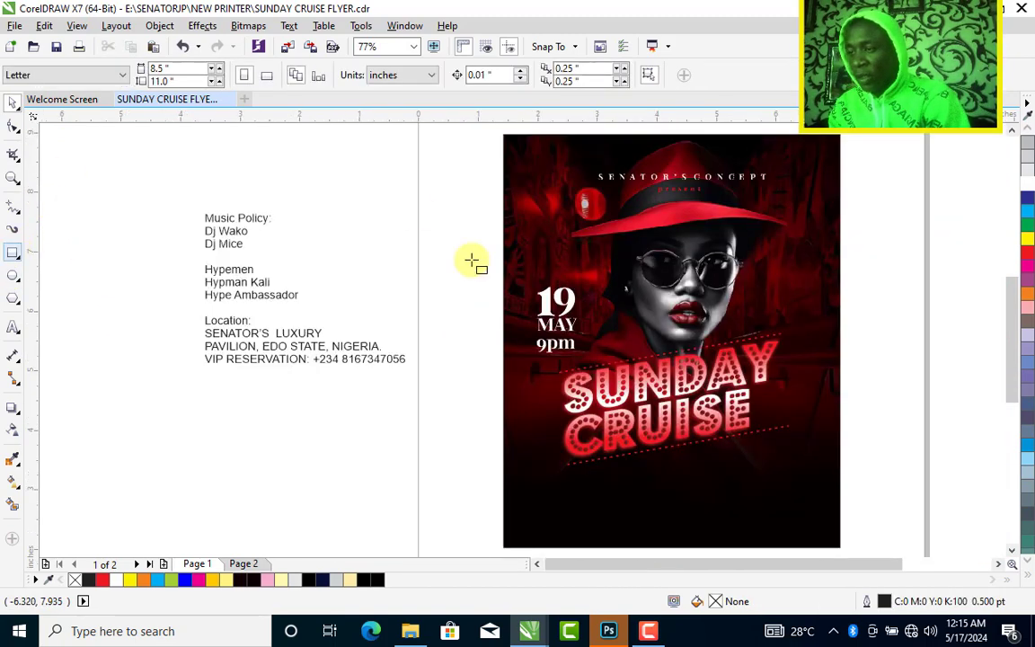
{"action": "left_click_drag", "start_coordinate": [531, 279], "coordinate": [584, 361]}
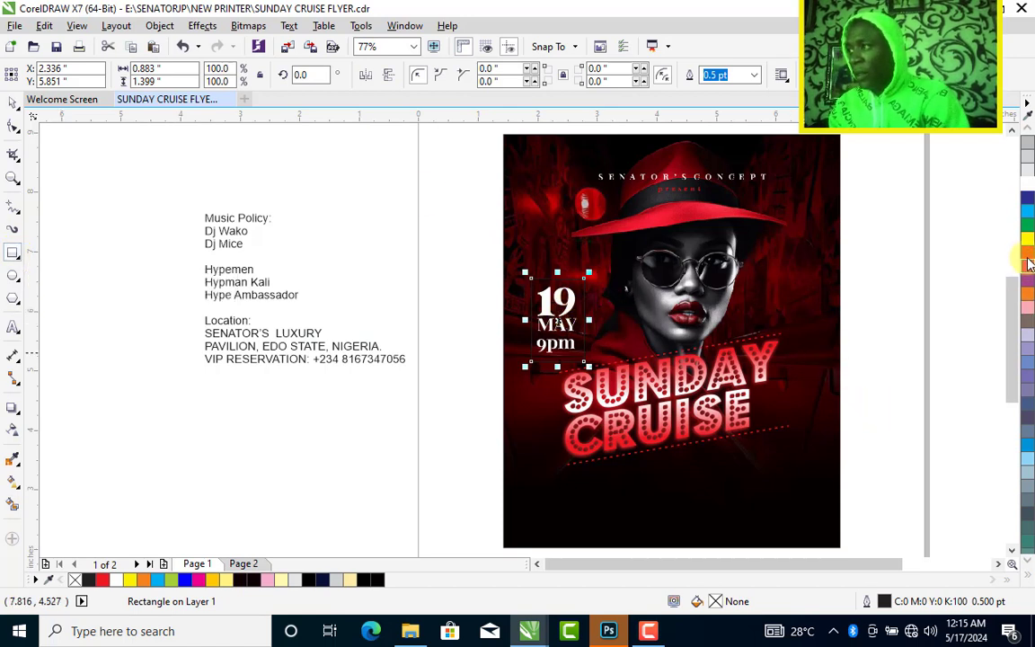
{"action": "right_click", "coordinate": [1028, 256]}
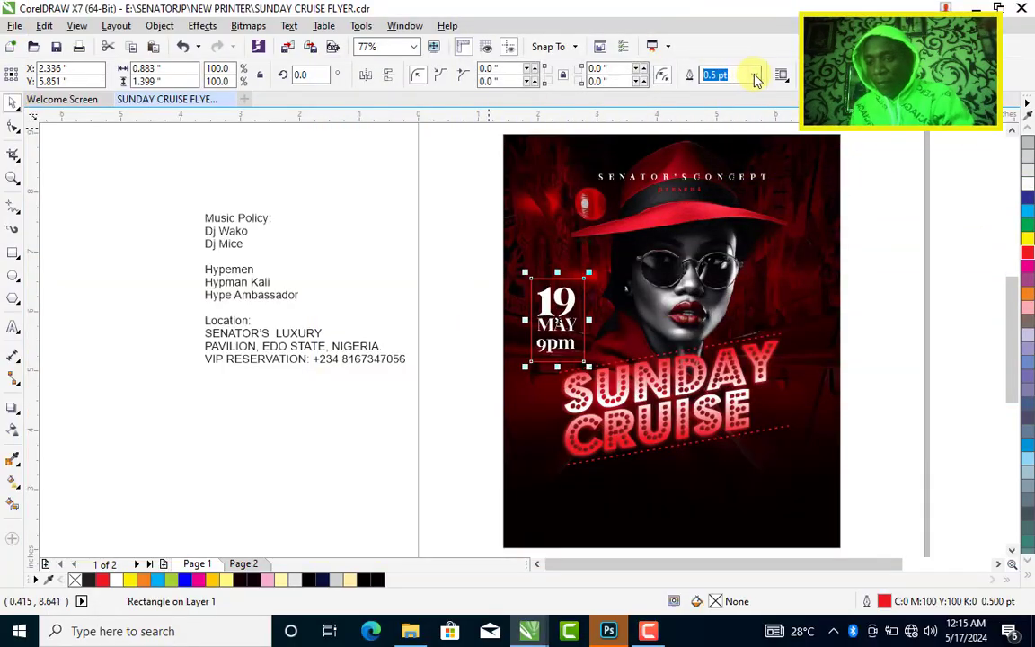
Set the red frame's outline width to 1.0 pt and convert the frame to a 300 dpi RGB bitmap.
{"action": "left_click", "coordinate": [757, 78]}
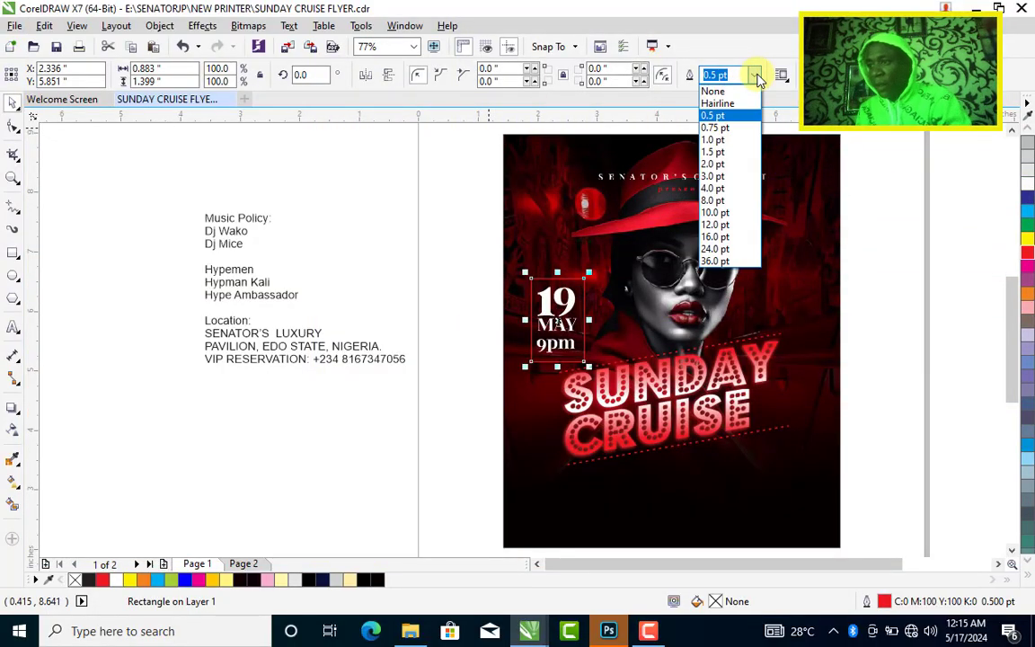
{"action": "left_click", "coordinate": [714, 141]}
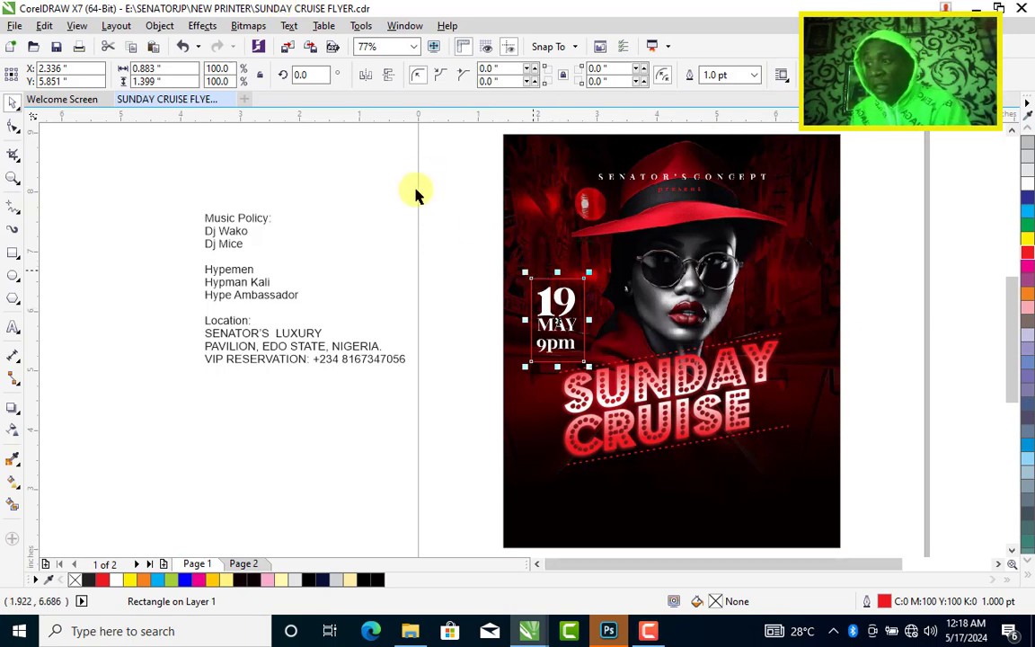
{"action": "left_click", "coordinate": [251, 26]}
{"action": "left_click", "coordinate": [269, 43]}
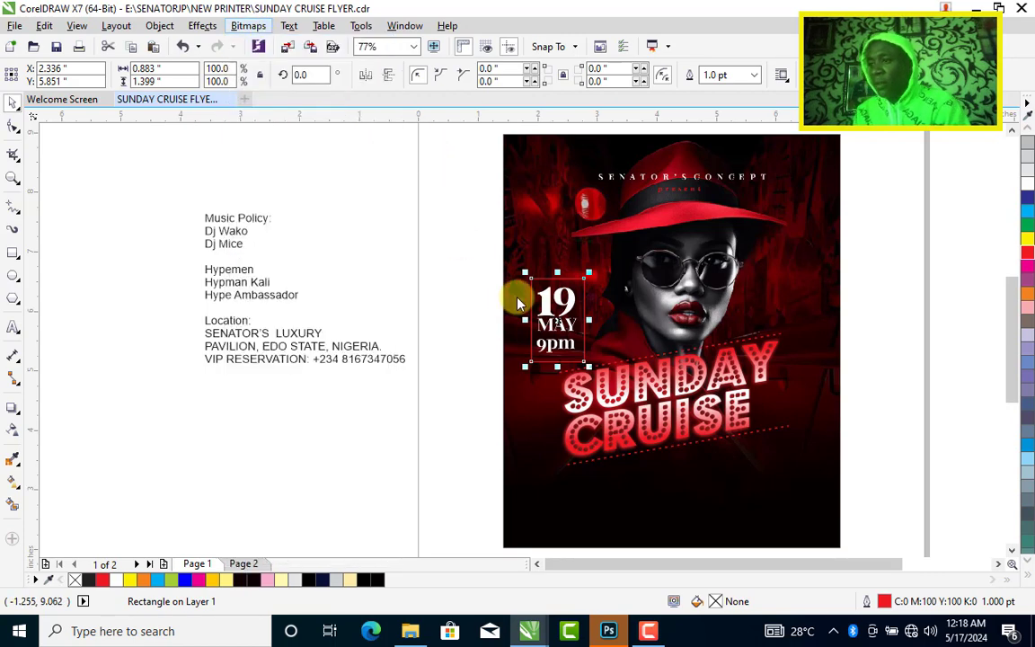
{"action": "left_click", "coordinate": [462, 396]}
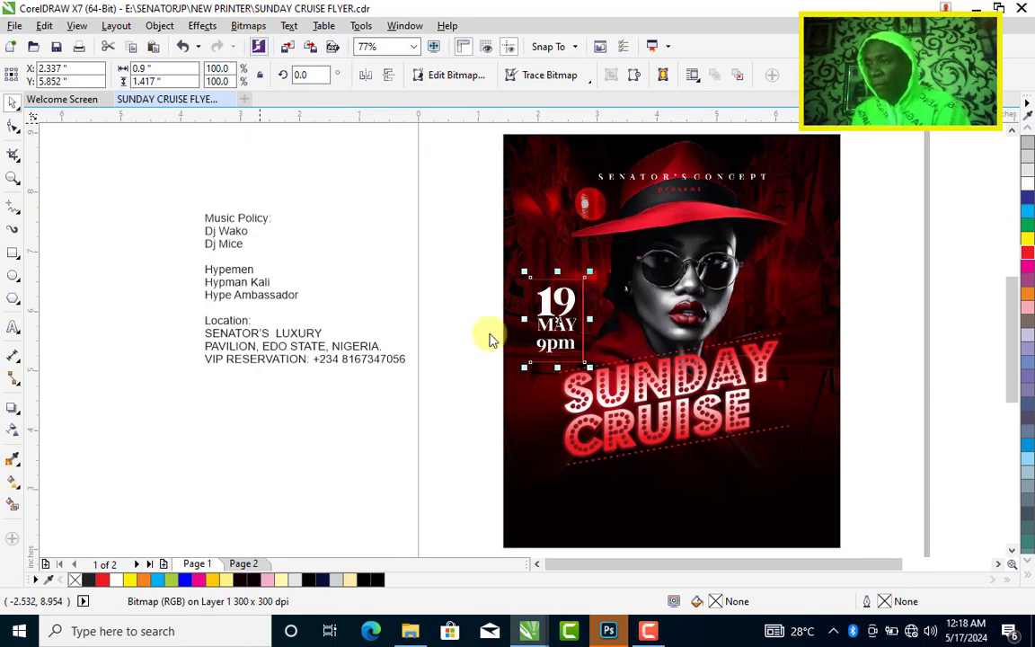
{"action": "key", "text": "F9"}
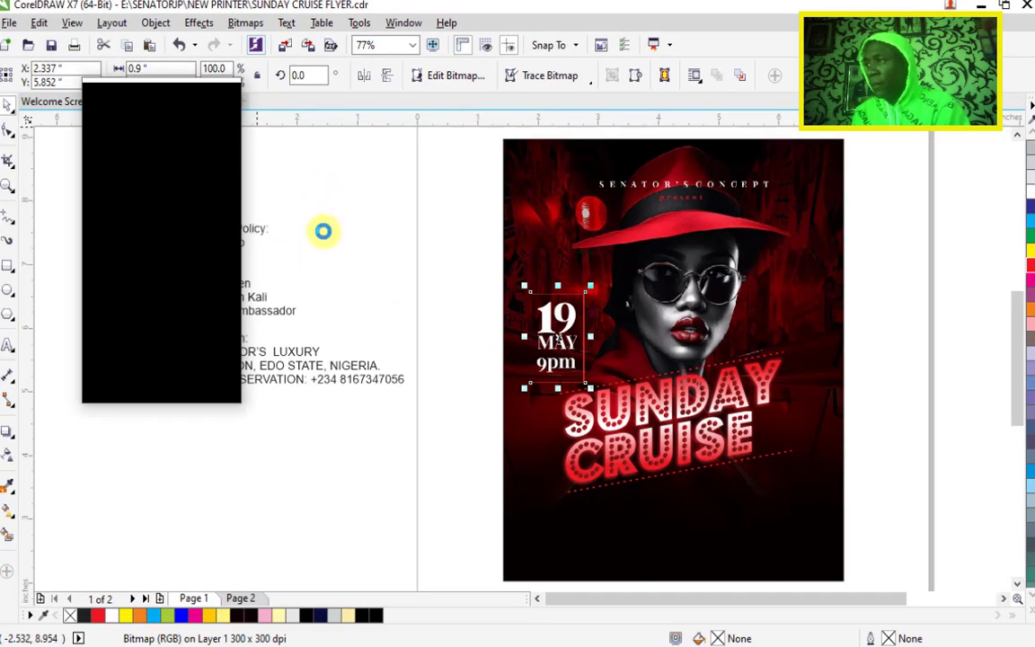
{"action": "key", "text": "Escape"}
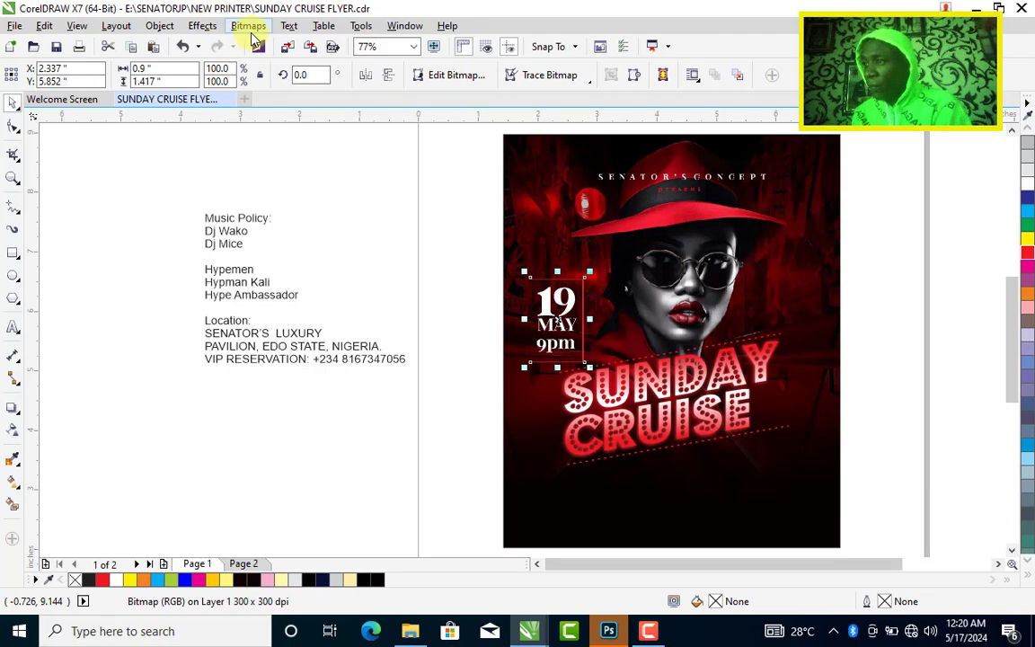
Apply a light Gaussian Blur to the red frame bitmap around the date and time texts.
{"action": "left_click", "coordinate": [252, 30]}
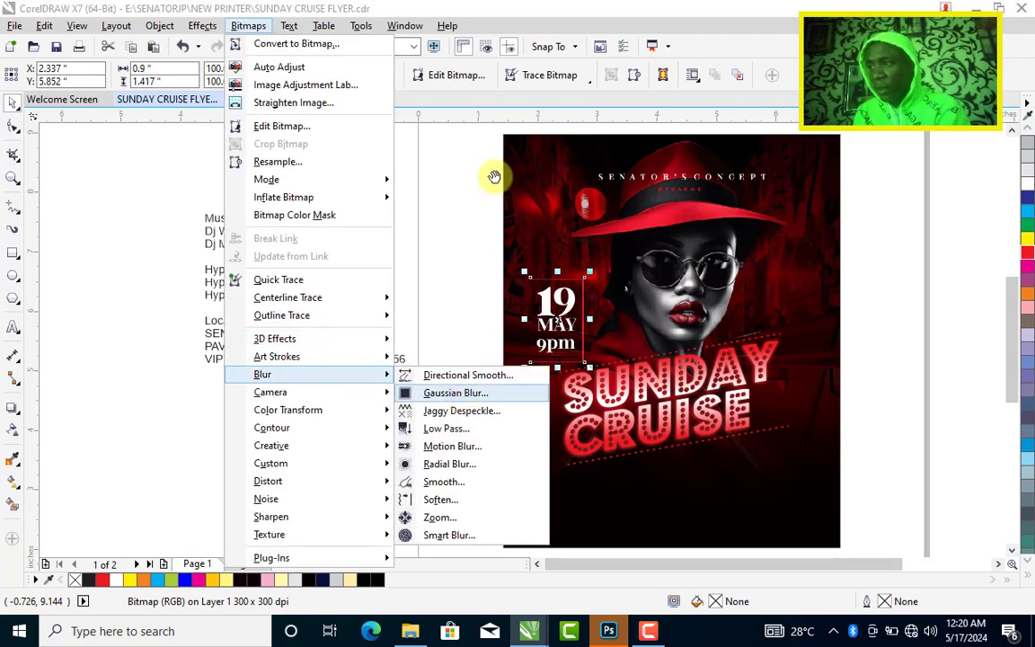
{"action": "left_click", "coordinate": [493, 209]}
{"action": "left_click_drag", "start_coordinate": [492, 254], "coordinate": [261, 125]}
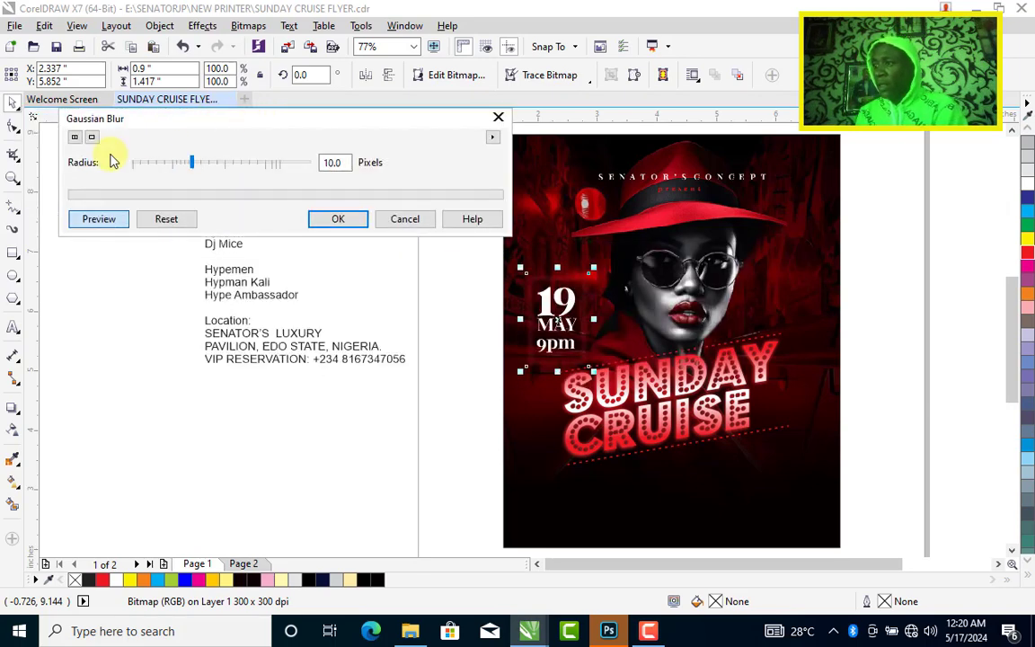
{"action": "left_click", "coordinate": [163, 164]}
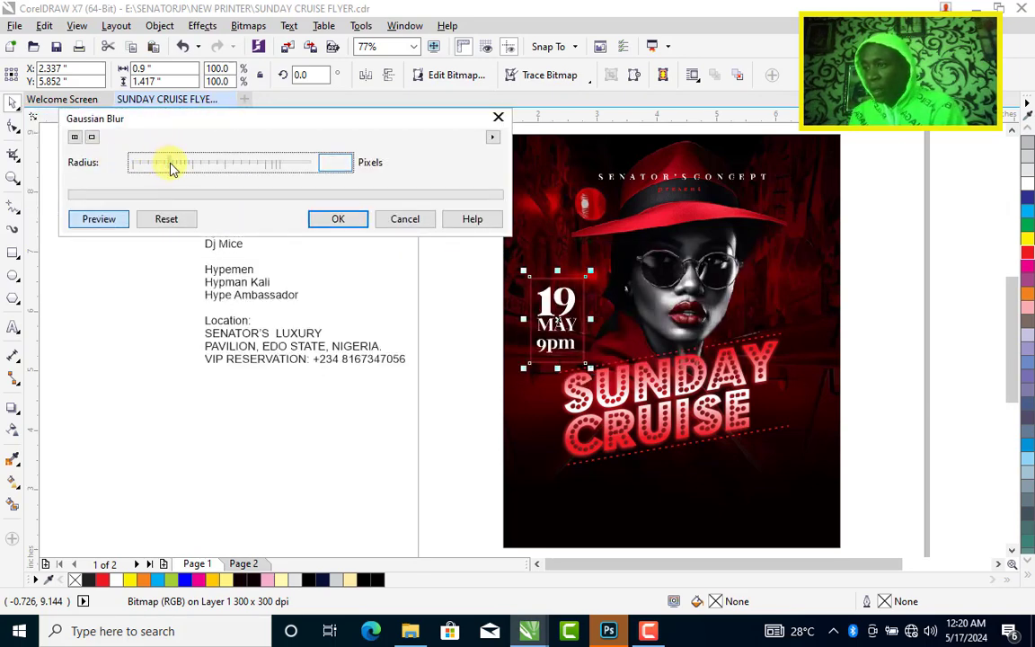
{"action": "left_click", "coordinate": [349, 221]}
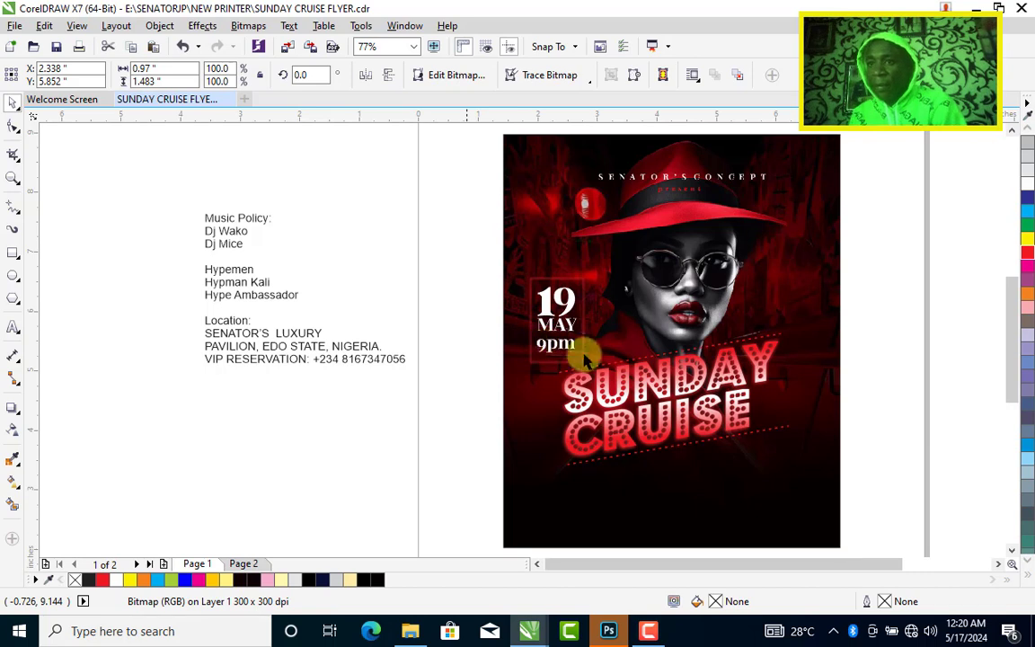
Fill the "9pm" text with orange (C:0 M:60 Y:100 K:0).
{"action": "left_click", "coordinate": [977, 284]}
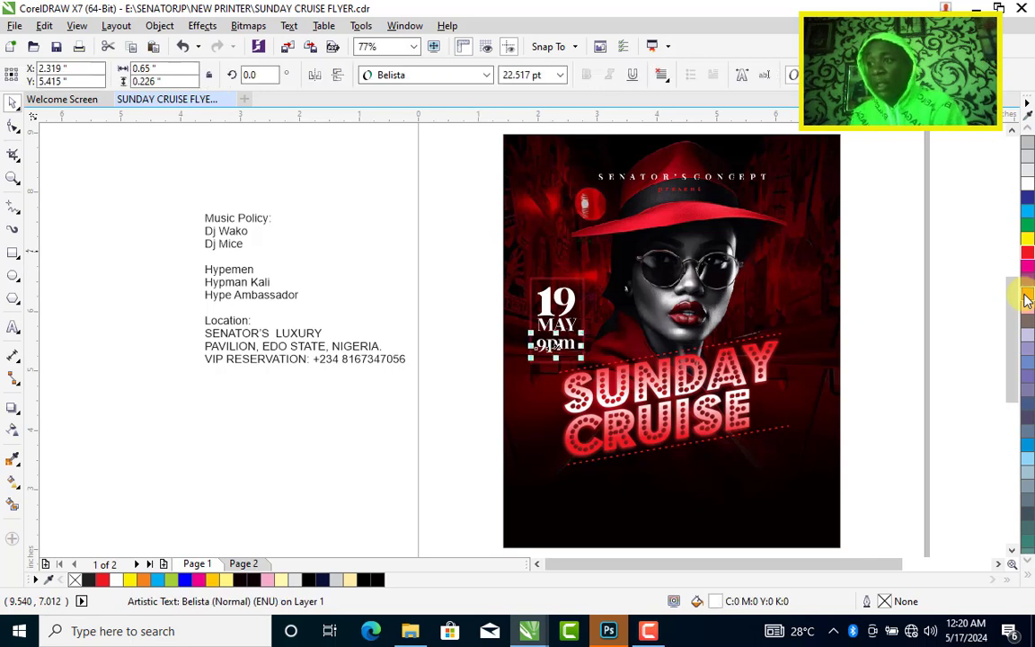
{"action": "left_click", "coordinate": [1025, 293]}
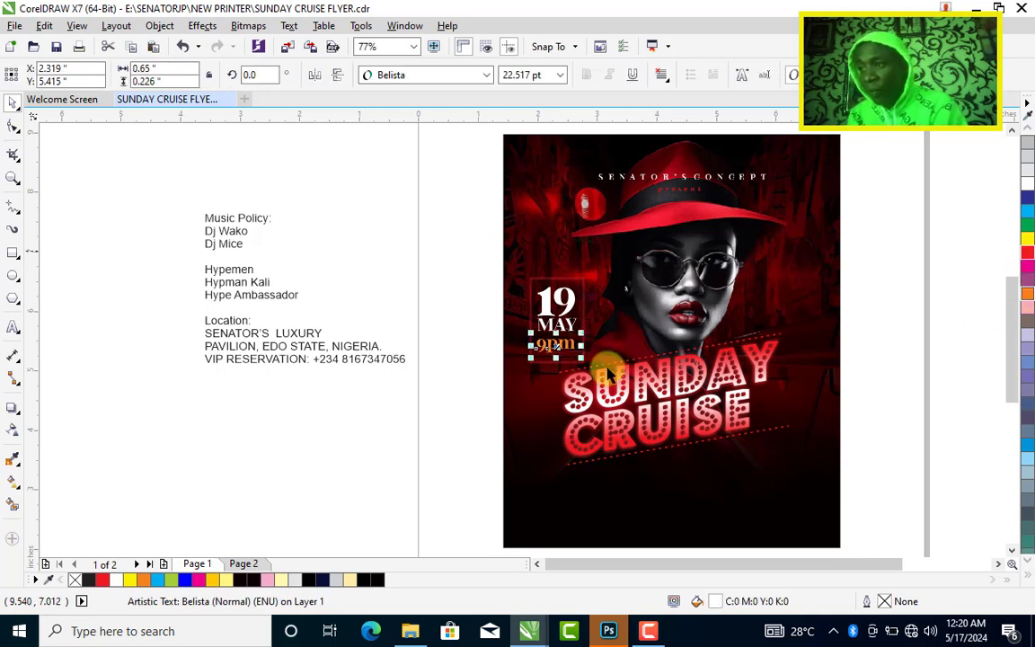
{"action": "key", "text": "Escape"}
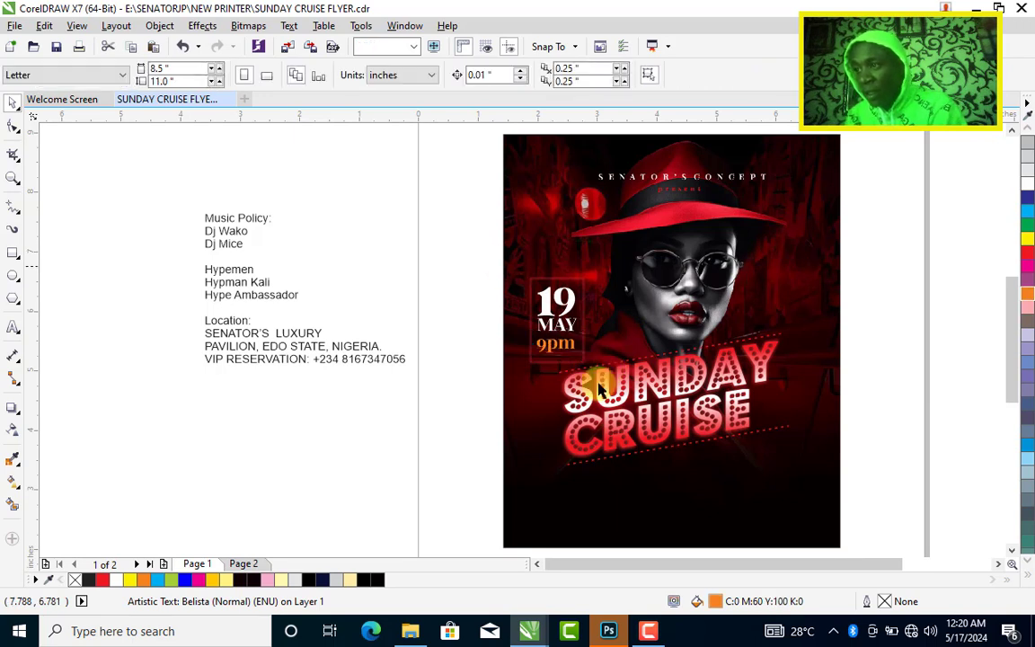
Skew the frame and the 19, MAY and 9pm texts together vertically by about 15.3 degrees to match the title's slant.
{"action": "left_click_drag", "start_coordinate": [501, 259], "coordinate": [598, 383]}
{"action": "left_click", "coordinate": [554, 316]}
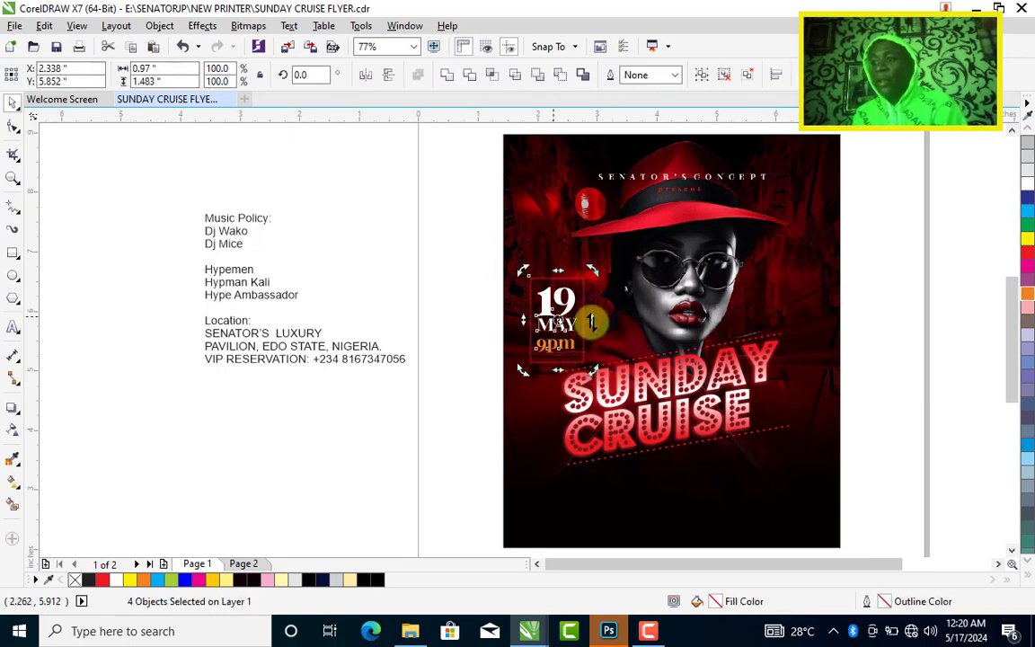
{"action": "left_click_drag", "start_coordinate": [591, 321], "coordinate": [589, 304]}
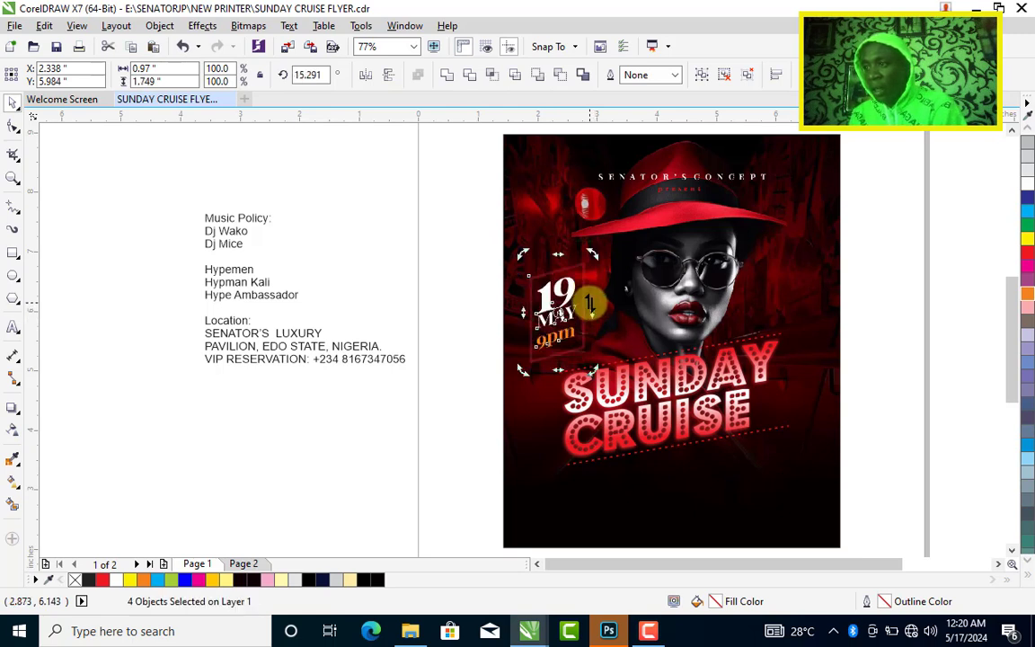
Scale the skewed date block down to about 0.85 by 1.53 inches and move it slightly down beside the portrait.
{"action": "left_click", "coordinate": [469, 232]}
{"action": "left_click", "coordinate": [527, 310]}
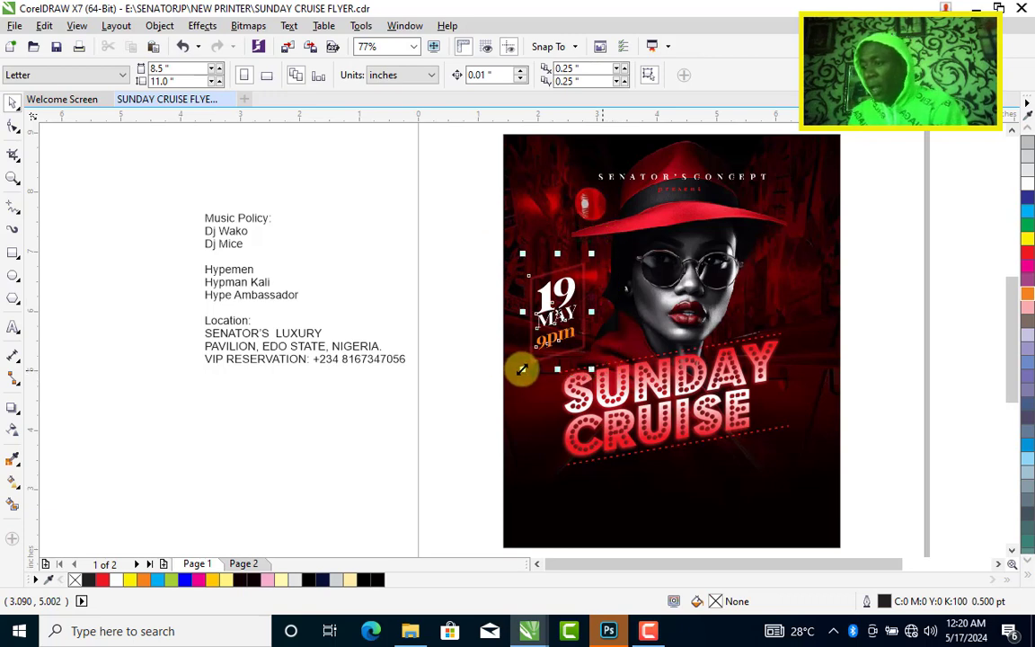
{"action": "left_click_drag", "start_coordinate": [522, 369], "coordinate": [529, 368]}
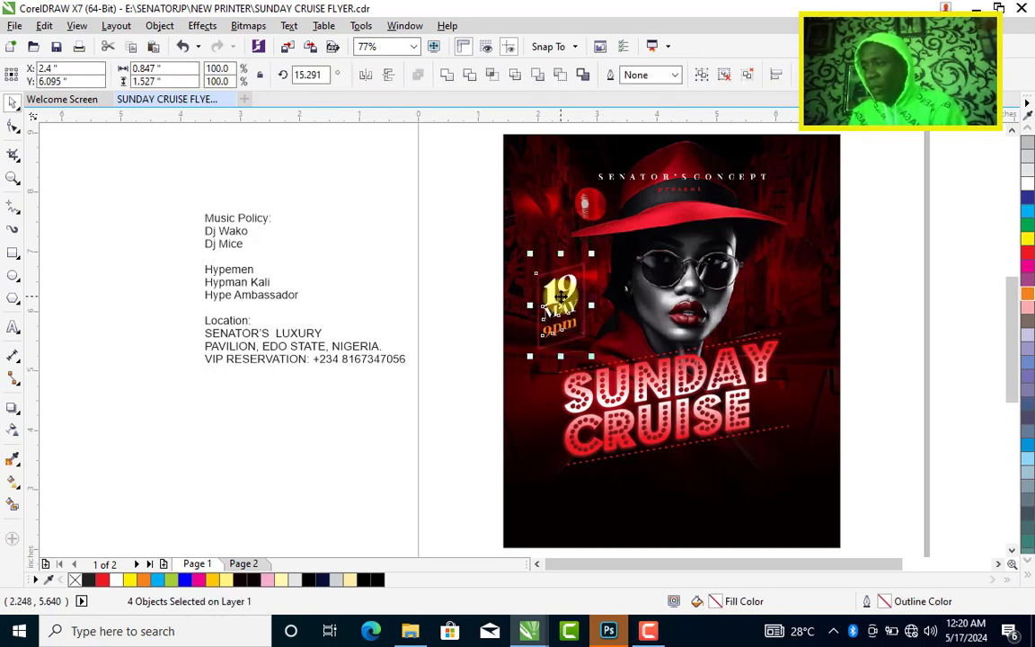
{"action": "left_click_drag", "start_coordinate": [561, 297], "coordinate": [560, 310]}
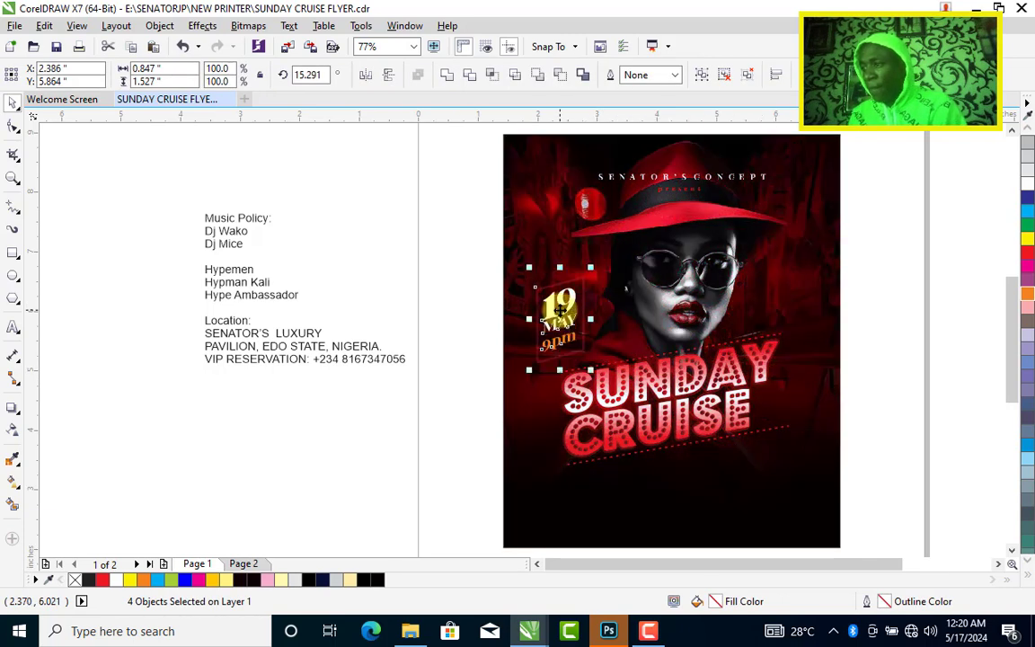
{"action": "left_click", "coordinate": [456, 369]}
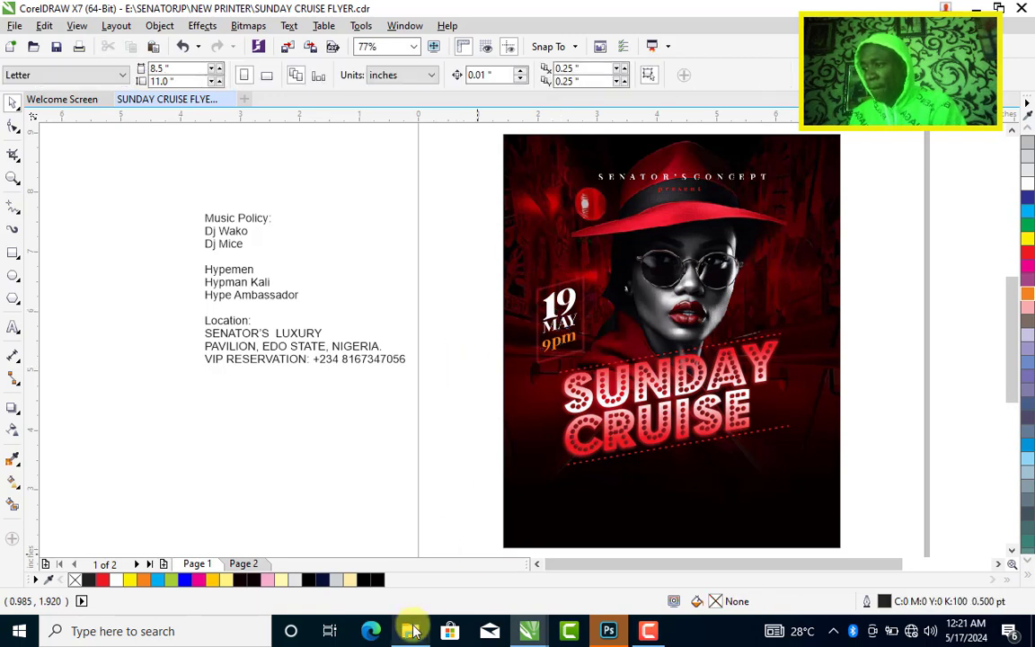
Import the ENLIGHTEN file from the THINGS folder on Local Disk (E:) into the blank area beside the flyer.
{"action": "mouse_move", "coordinate": [410, 631]}
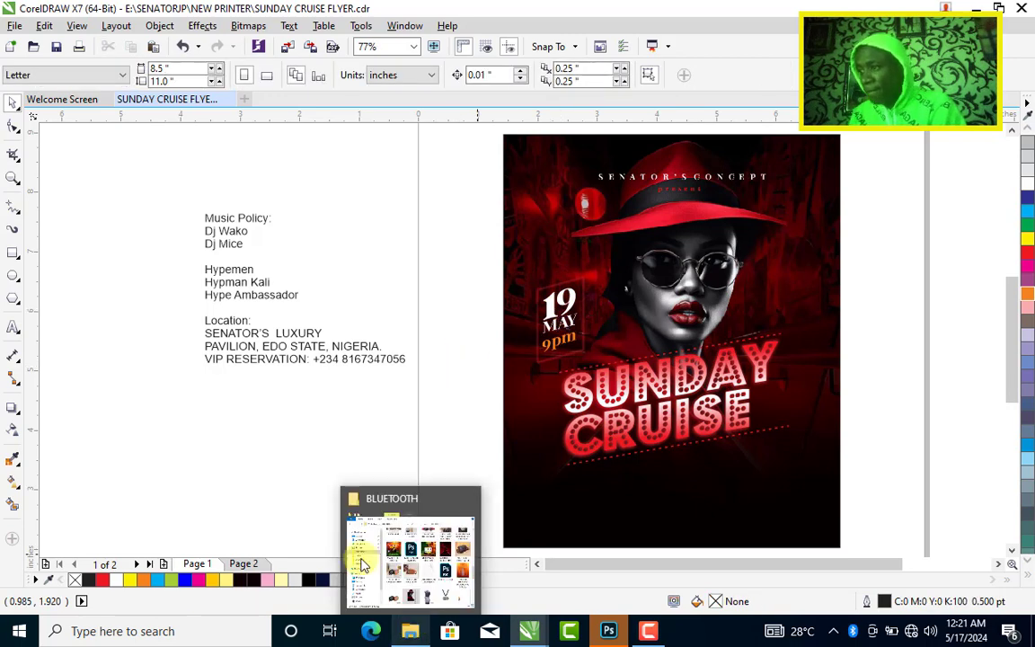
{"action": "left_click", "coordinate": [363, 564]}
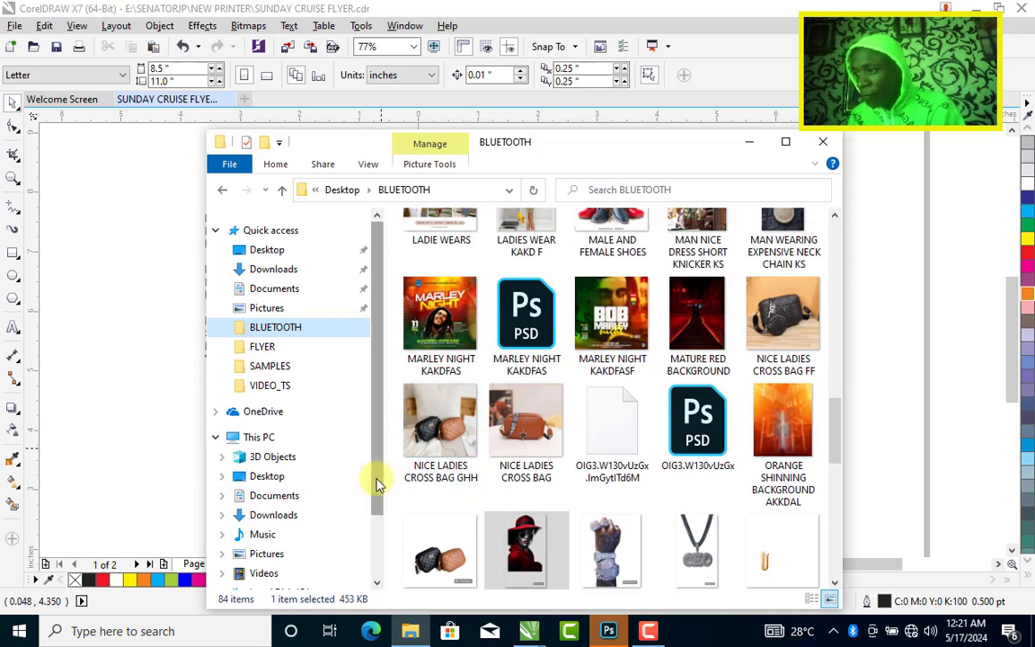
{"action": "left_click_drag", "start_coordinate": [376, 486], "coordinate": [380, 517]}
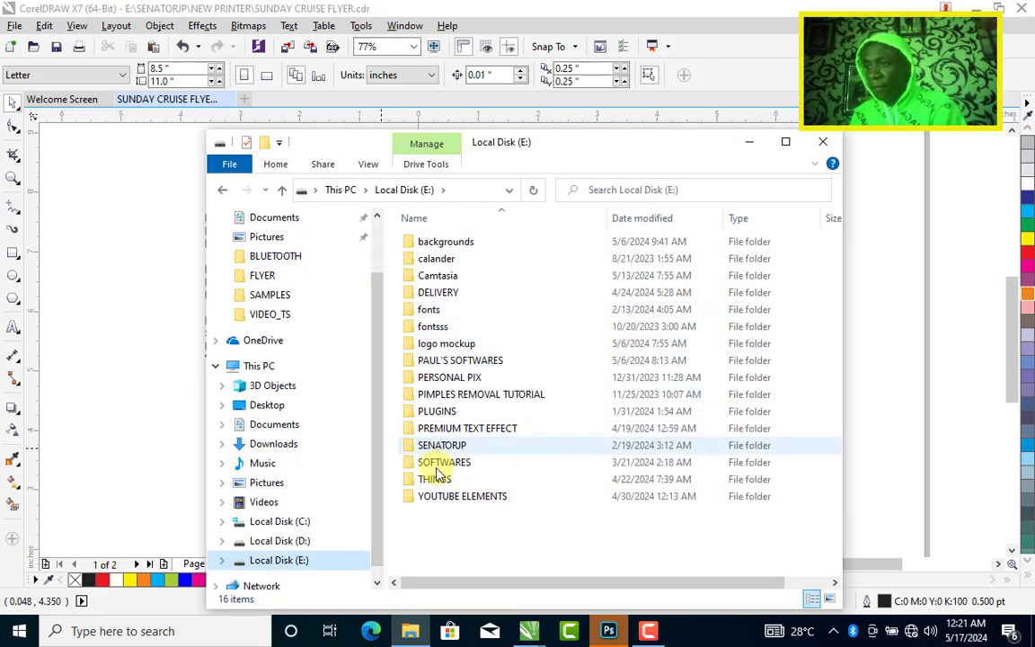
{"action": "double_click", "coordinate": [432, 479]}
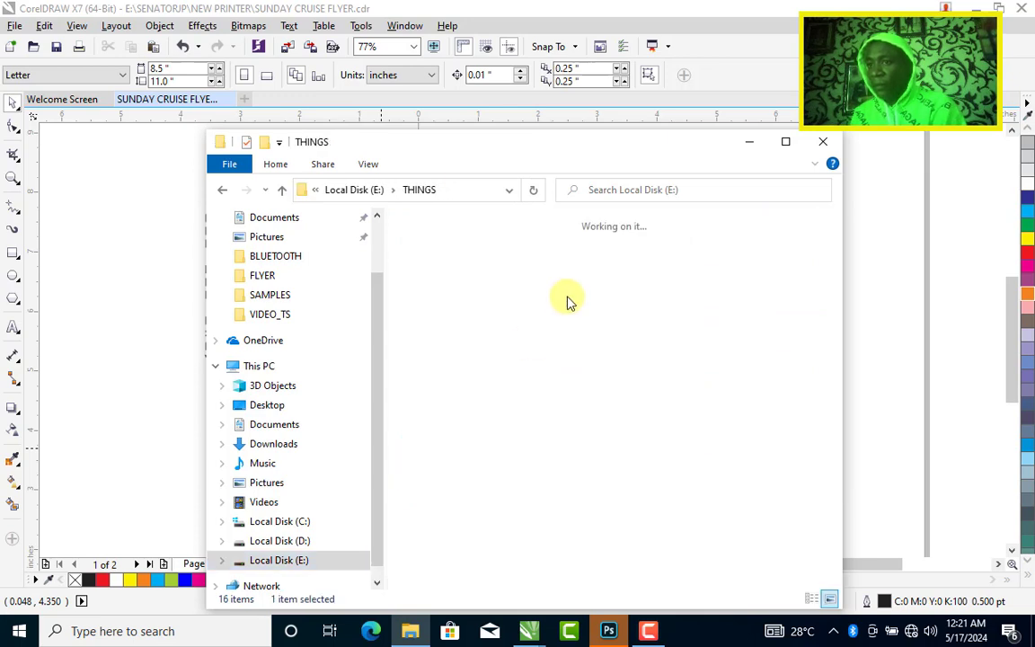
{"action": "left_click", "coordinate": [691, 300]}
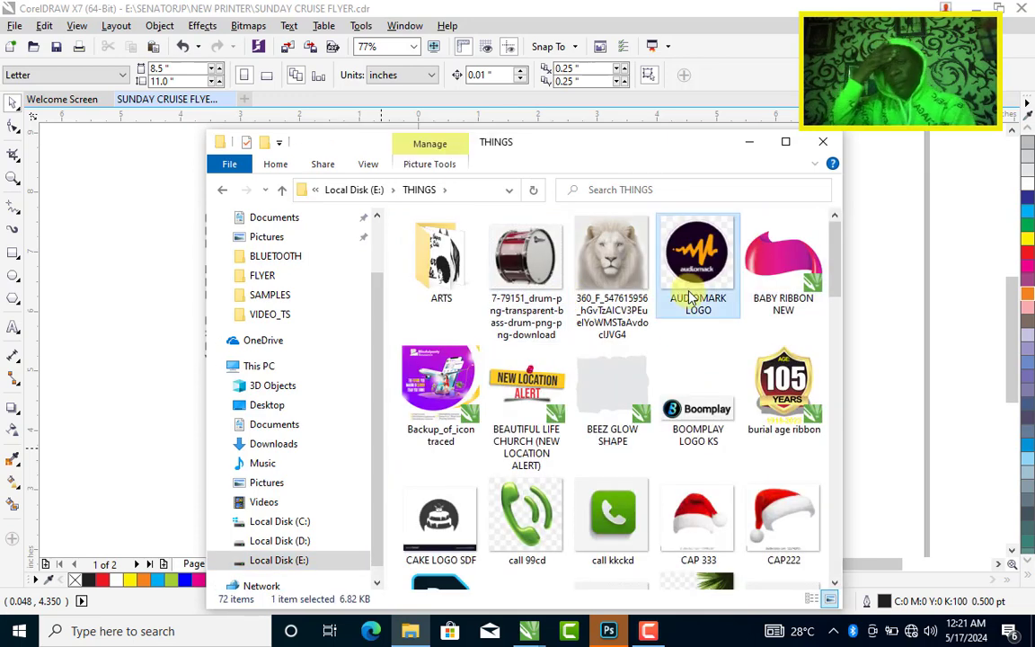
{"action": "key", "text": "e"}
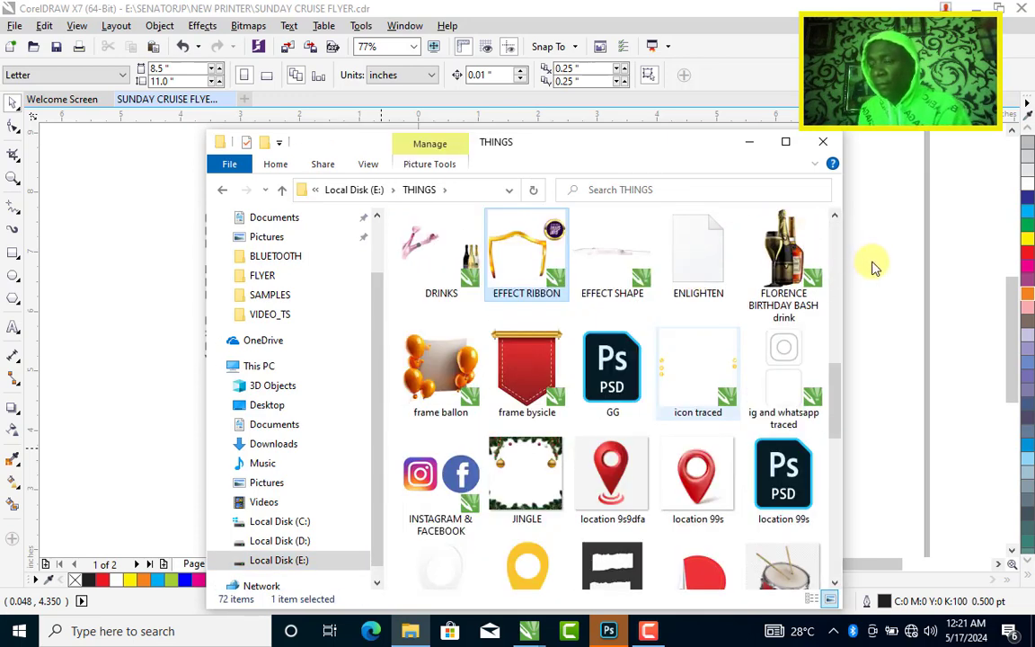
{"action": "left_click_drag", "start_coordinate": [699, 254], "coordinate": [930, 259]}
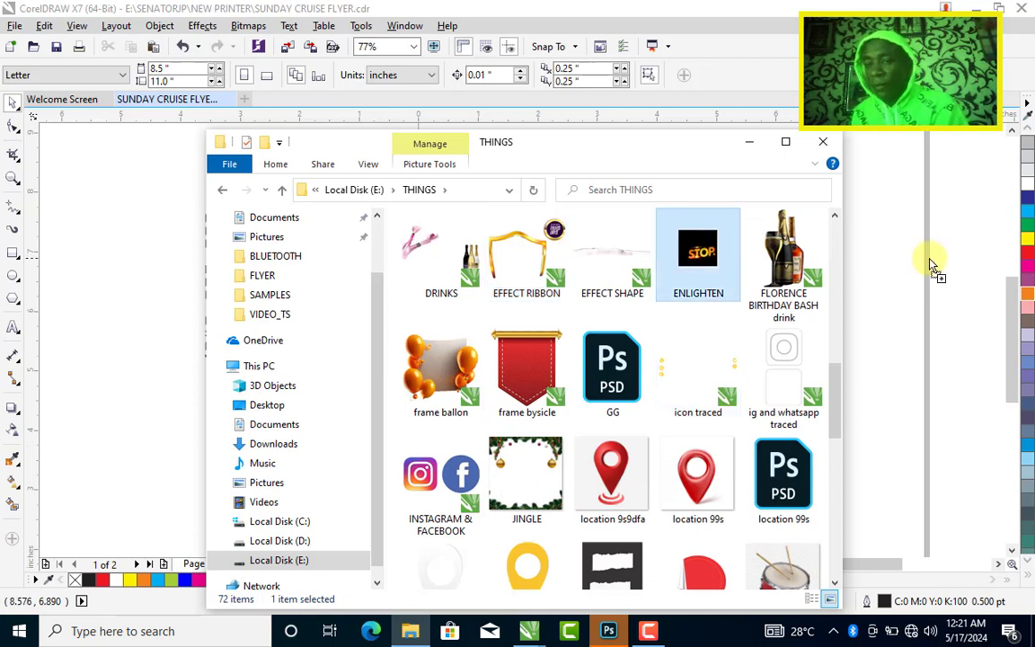
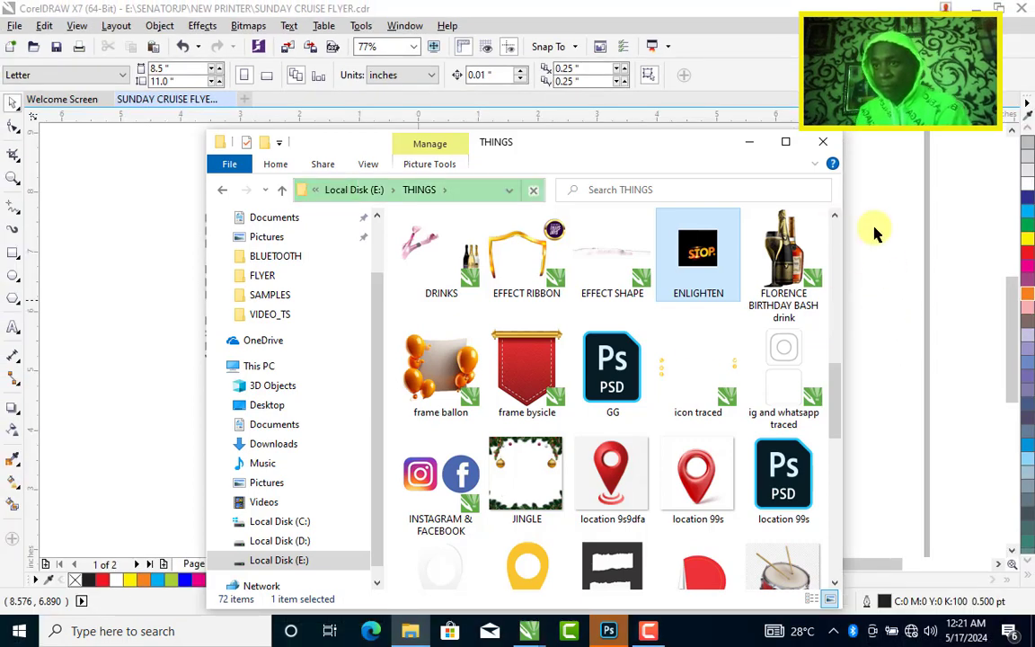
{"action": "left_click", "coordinate": [865, 208]}
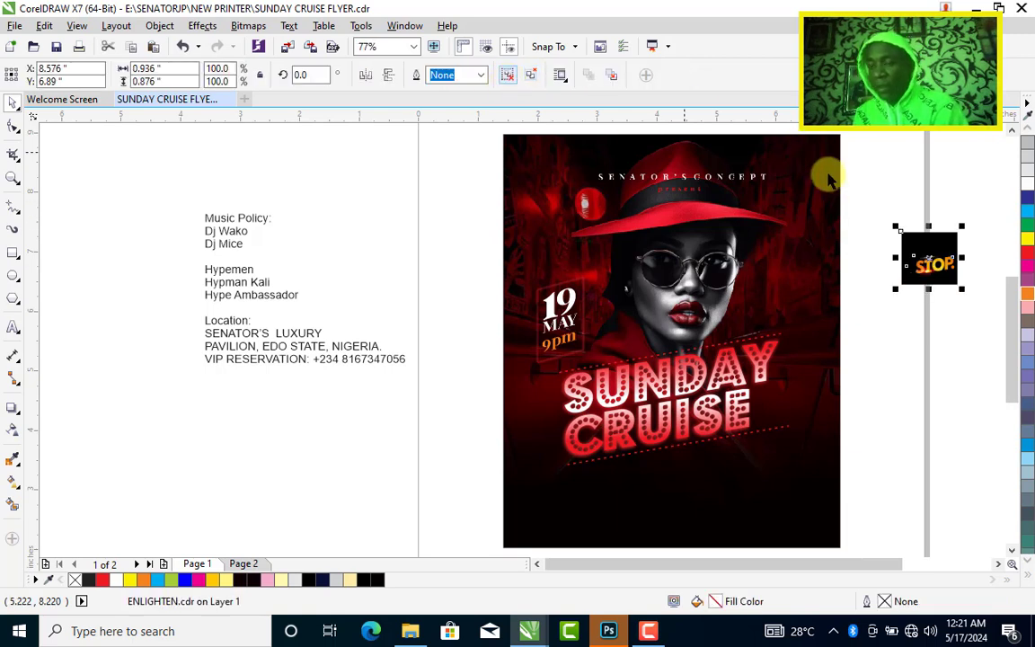
Ungroup the ENLIGHTEN artwork, moving its two light flares beside the 9pm text and deleting the leftover STOP graphic.
{"action": "key", "text": "ctrl+u"}
{"action": "key", "text": "Escape"}
{"action": "left_click", "coordinate": [926, 262]}
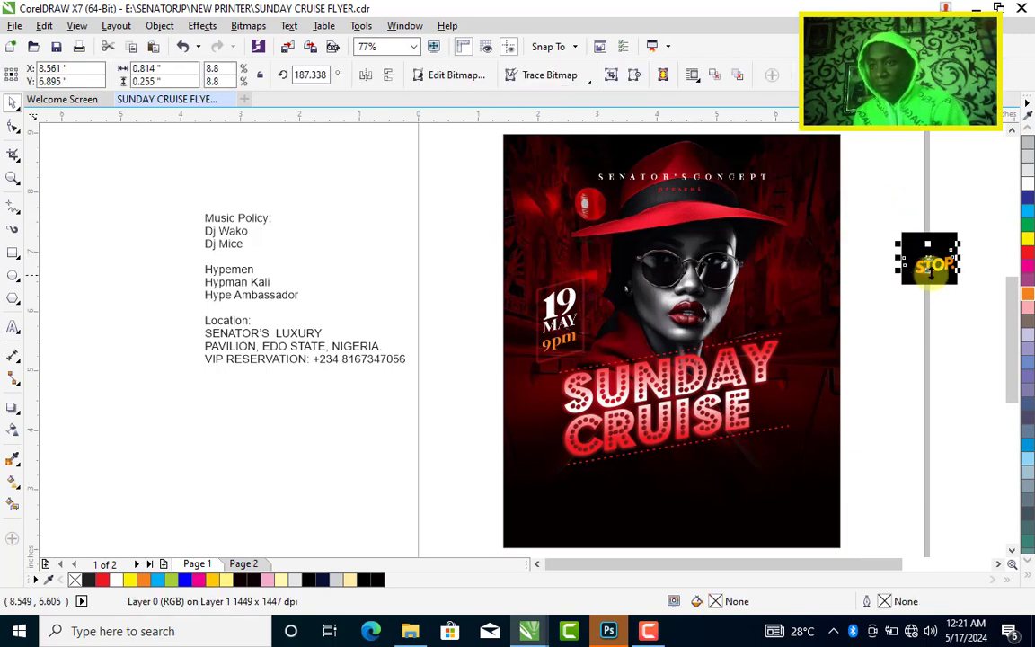
{"action": "left_click", "coordinate": [931, 270], "text": "shift"}
{"action": "left_click_drag", "start_coordinate": [929, 263], "coordinate": [594, 341]}
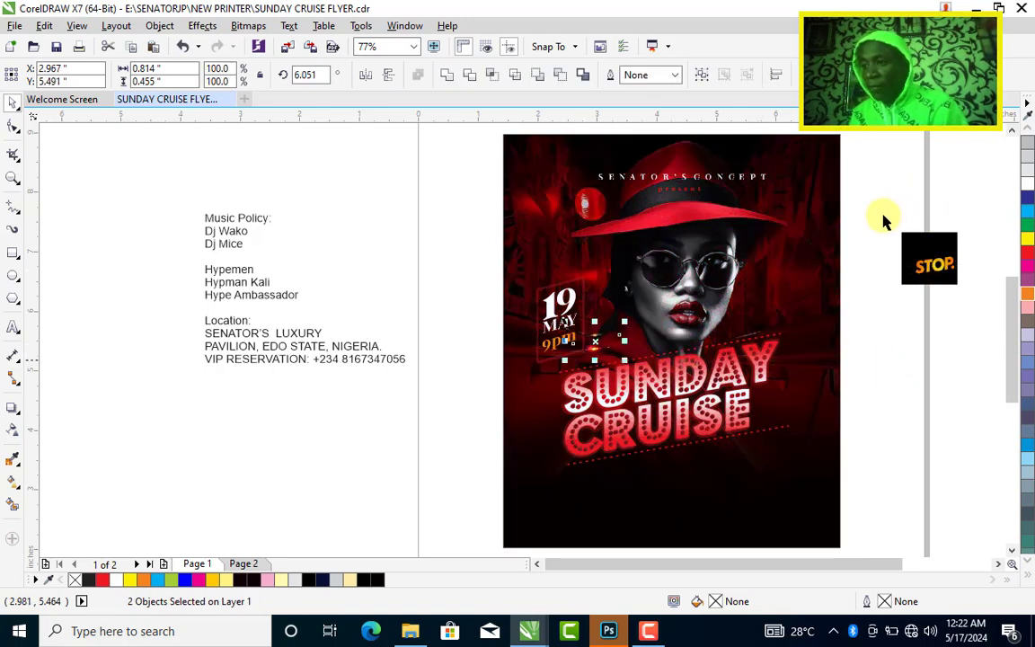
{"action": "left_click_drag", "start_coordinate": [880, 217], "coordinate": [975, 316]}
{"action": "key", "text": "Delete"}
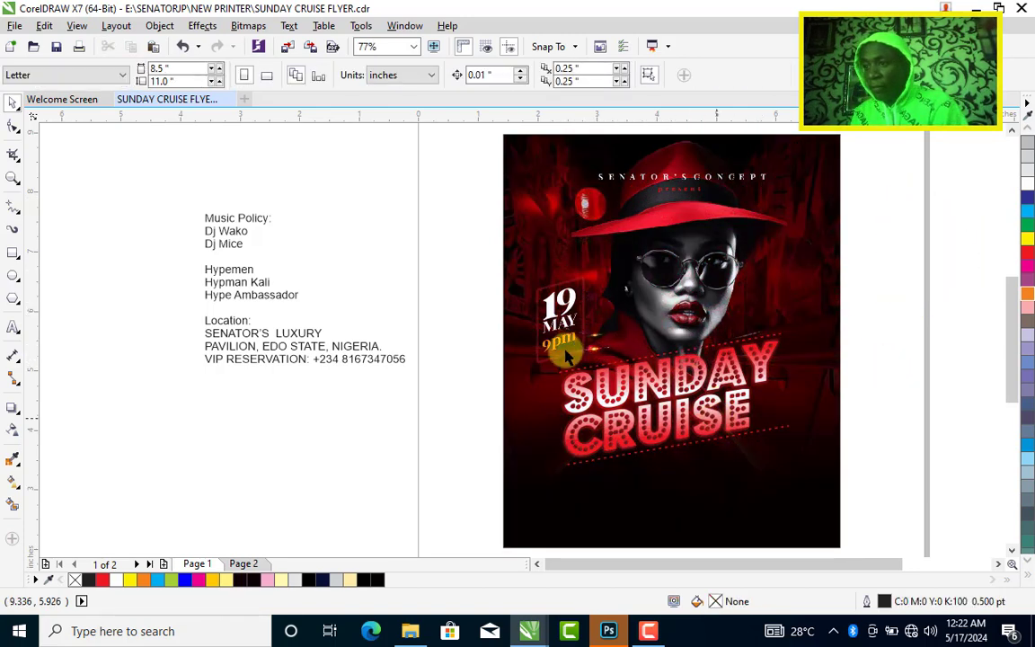
Rotate the red-orange light flare upright onto the date frame's right edge and place a copy on the frame's left edge.
{"action": "key", "text": "z"}
{"action": "left_click_drag", "start_coordinate": [471, 262], "coordinate": [578, 367]}
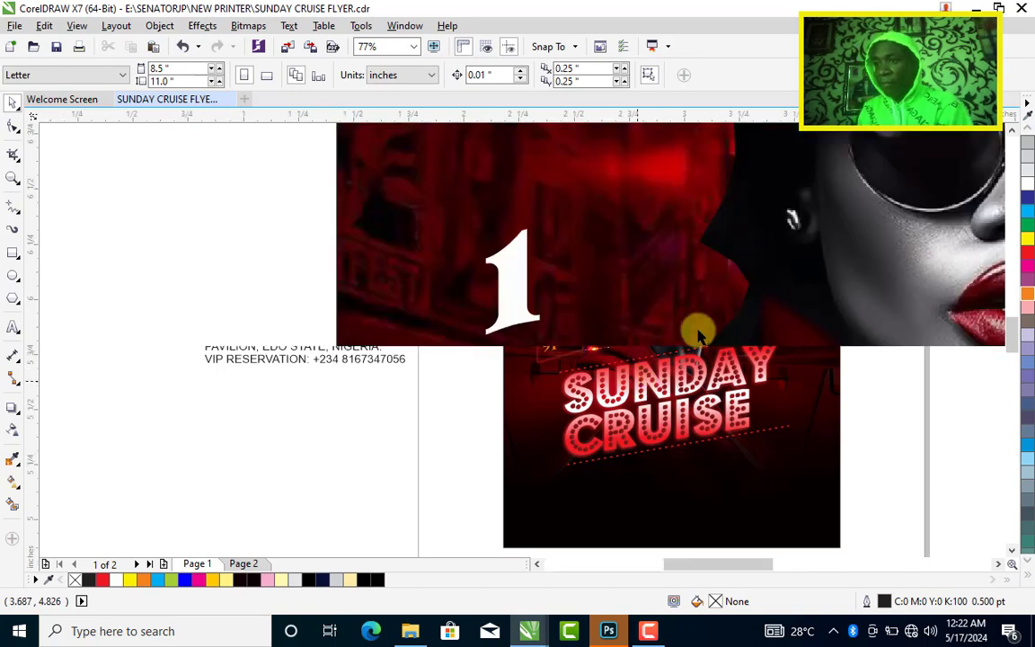
{"action": "double_click", "coordinate": [698, 355]}
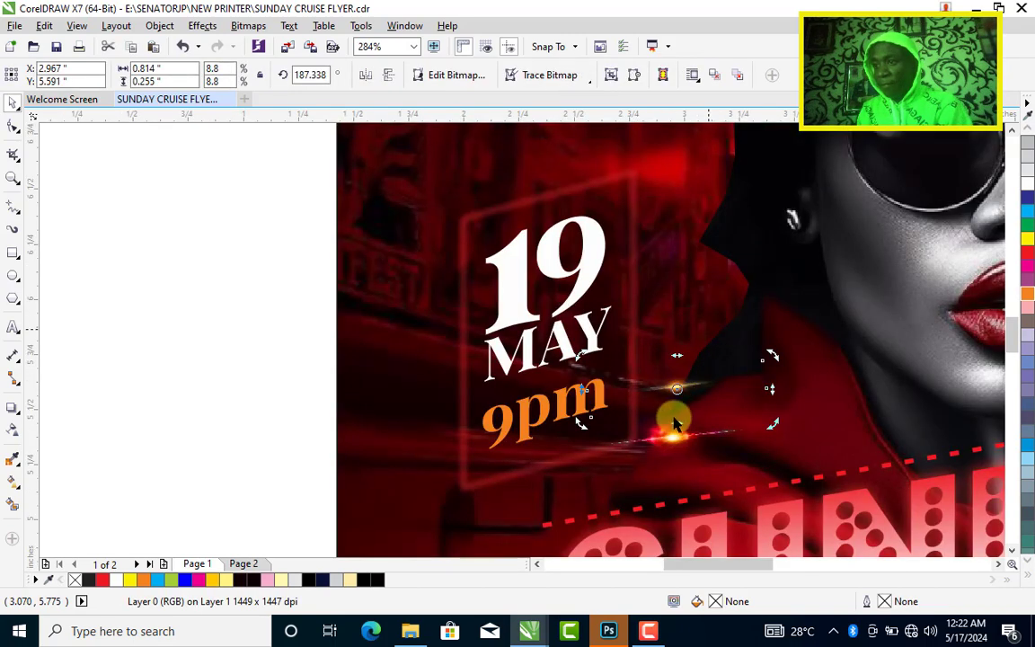
{"action": "left_click", "coordinate": [670, 434]}
{"action": "left_click_drag", "start_coordinate": [671, 434], "coordinate": [639, 311]}
{"action": "left_click_drag", "start_coordinate": [727, 277], "coordinate": [656, 375]}
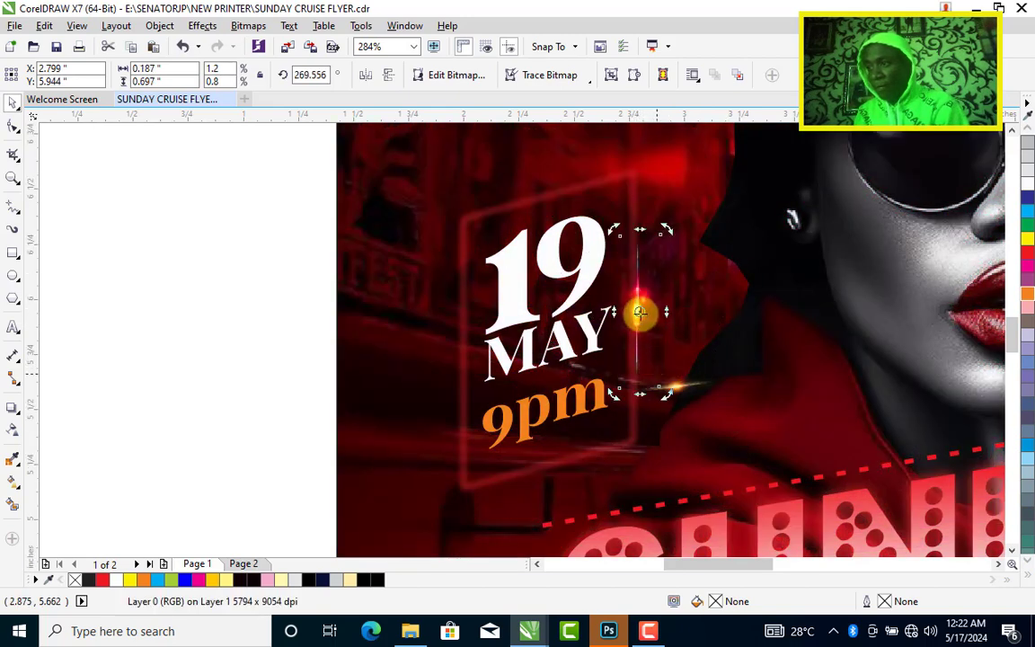
{"action": "left_click_drag", "start_coordinate": [640, 297], "coordinate": [460, 323]}
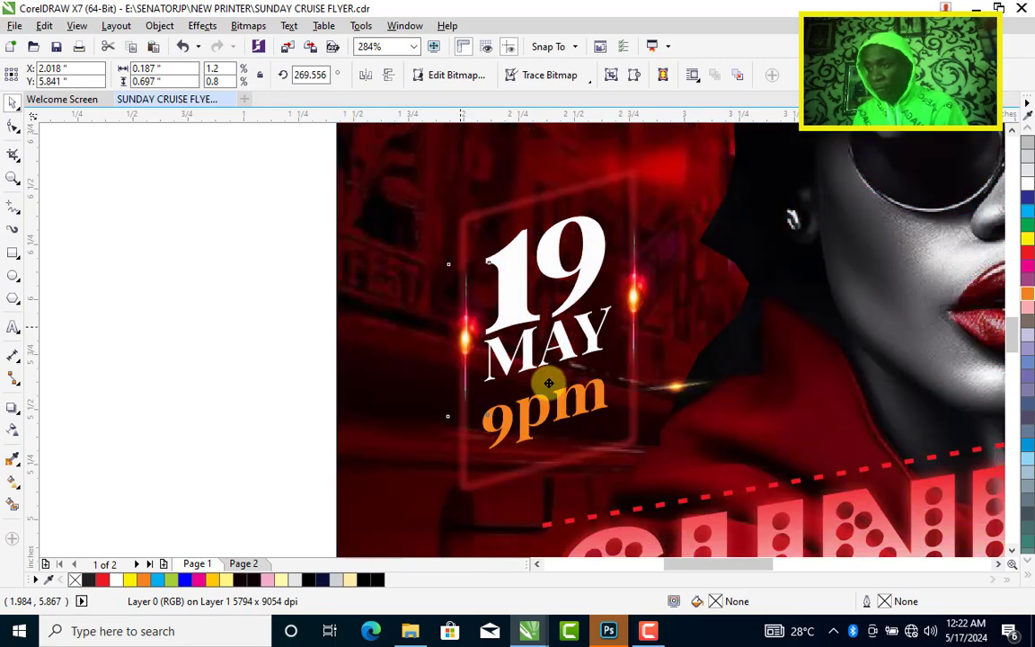
Move the golden light flare between the MAY and 9pm text and rotate it slightly to follow the text's slant.
{"action": "left_click_drag", "start_coordinate": [548, 383], "coordinate": [643, 413]}
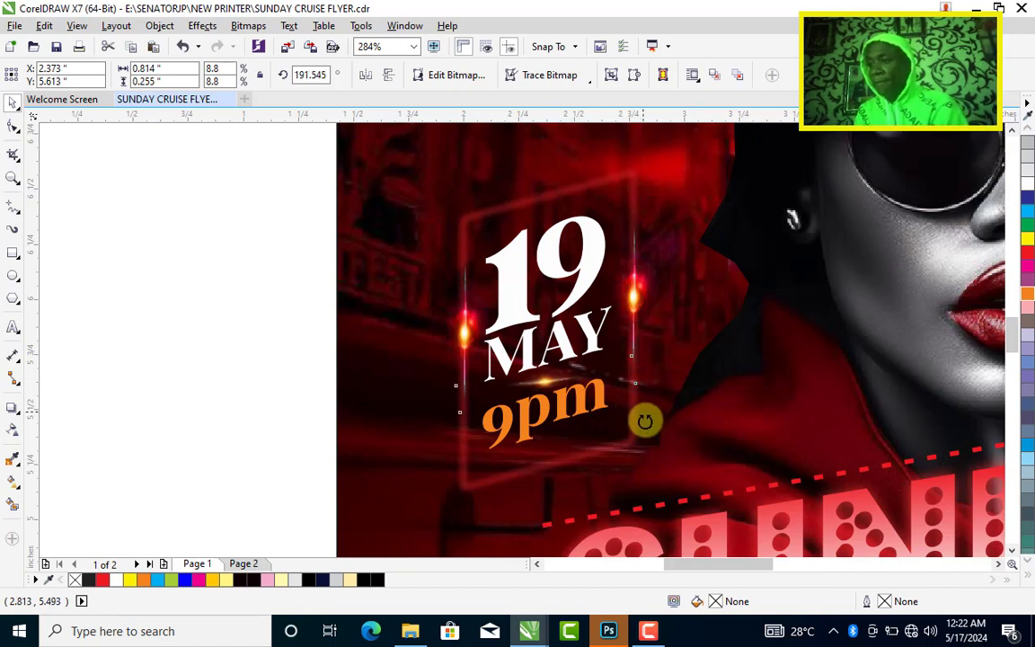
{"action": "left_click_drag", "start_coordinate": [645, 421], "coordinate": [645, 421]}
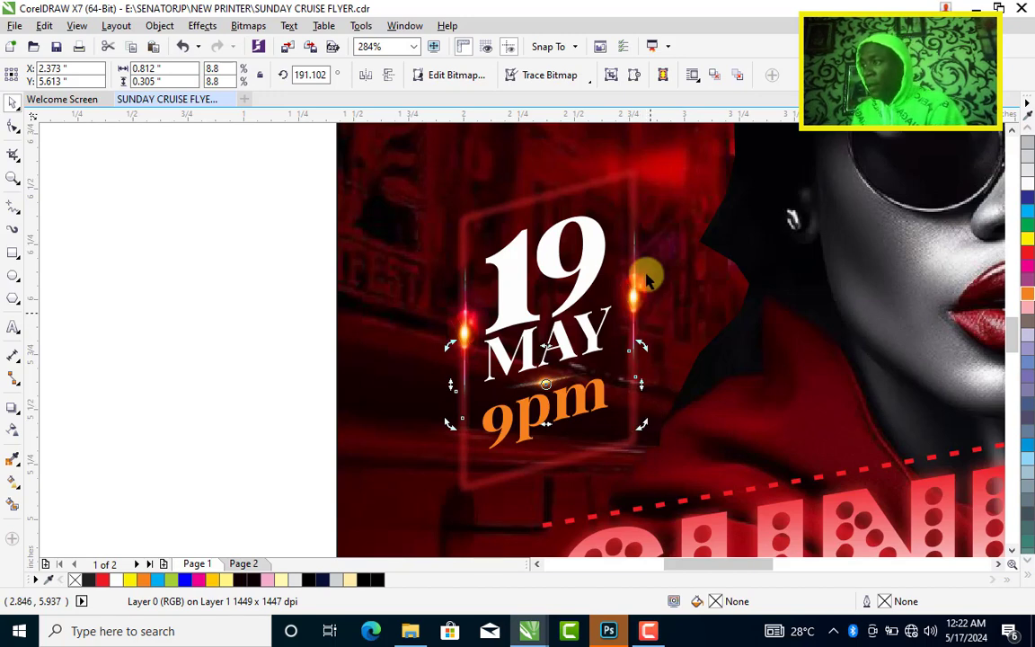
{"action": "key", "text": "F4"}
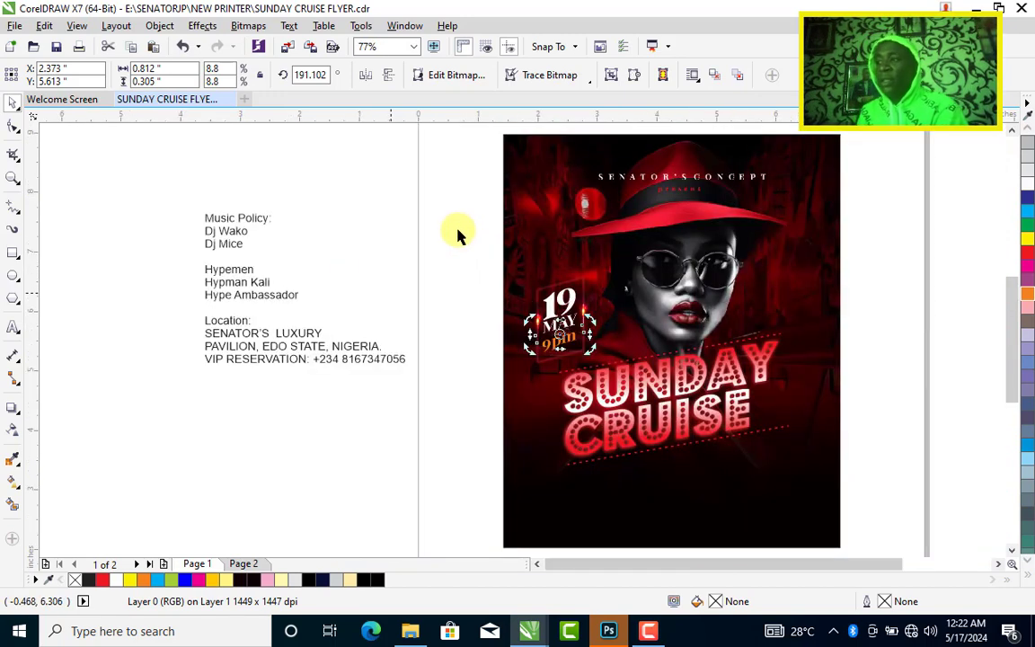
{"action": "left_click", "coordinate": [455, 232]}
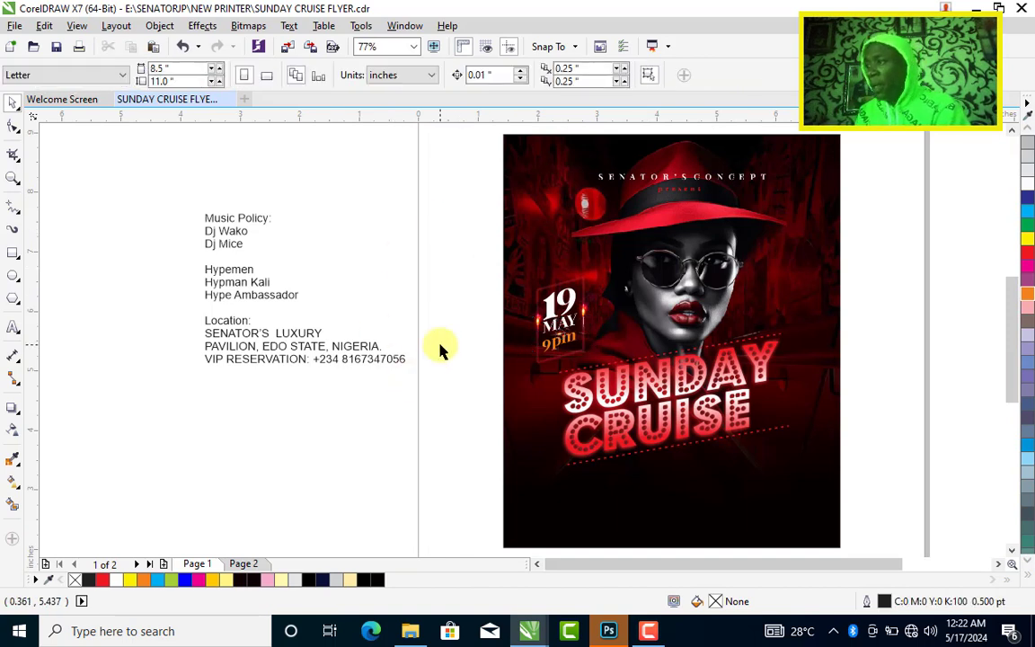
Split the Music Policy and Hypemen lines out of the event details text into a separate text object below it.
{"action": "left_click", "coordinate": [212, 225]}
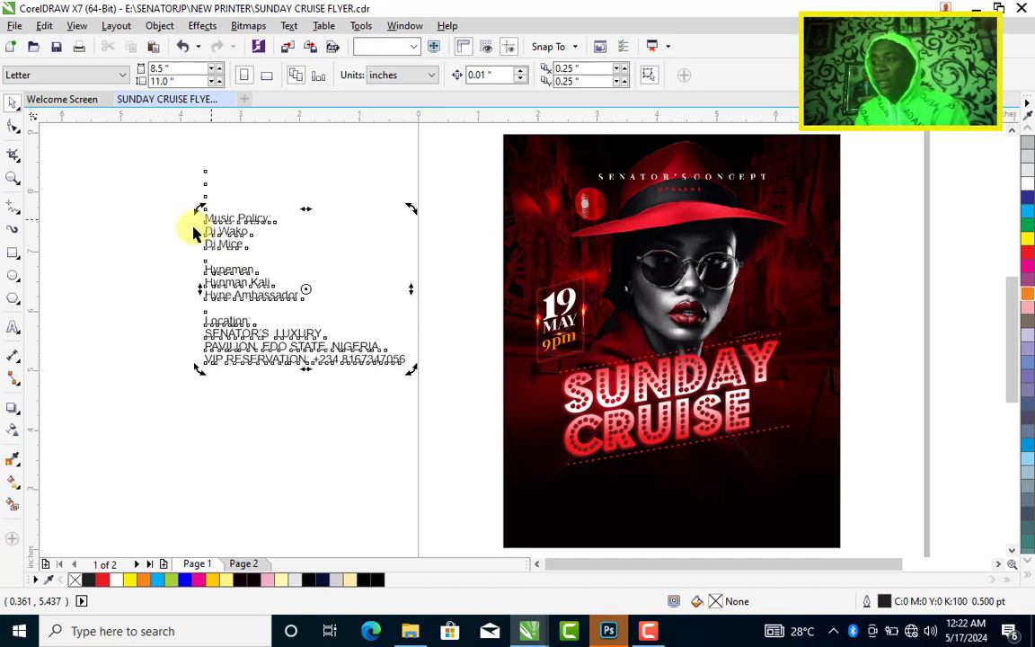
{"action": "left_click", "coordinate": [195, 221]}
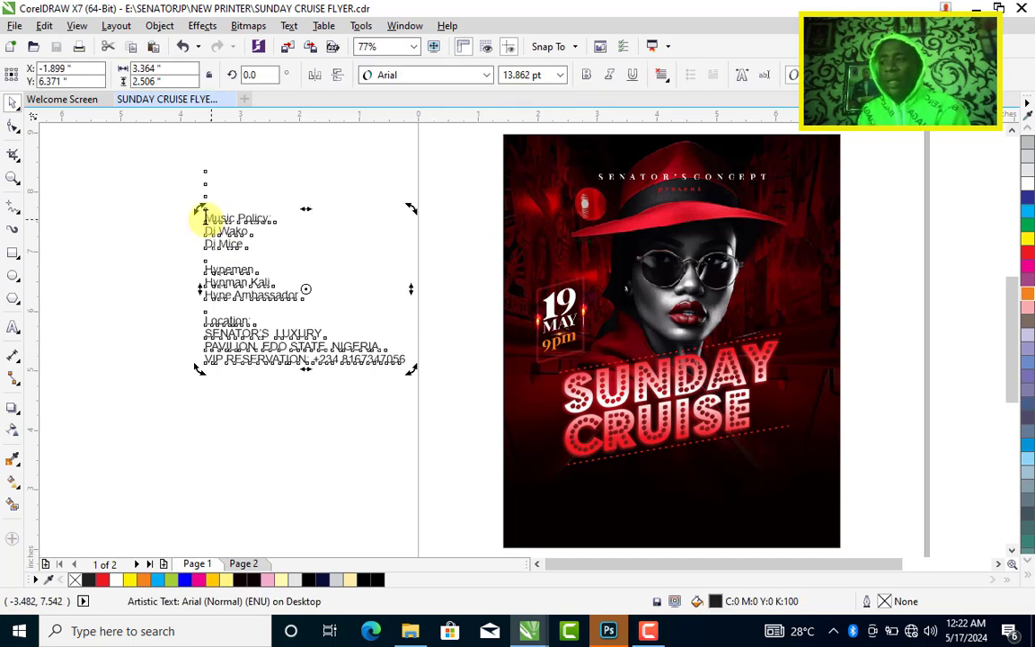
{"action": "double_click", "coordinate": [205, 218]}
{"action": "left_click_drag", "start_coordinate": [208, 220], "coordinate": [300, 296]}
{"action": "key", "text": "ctrl+c"}
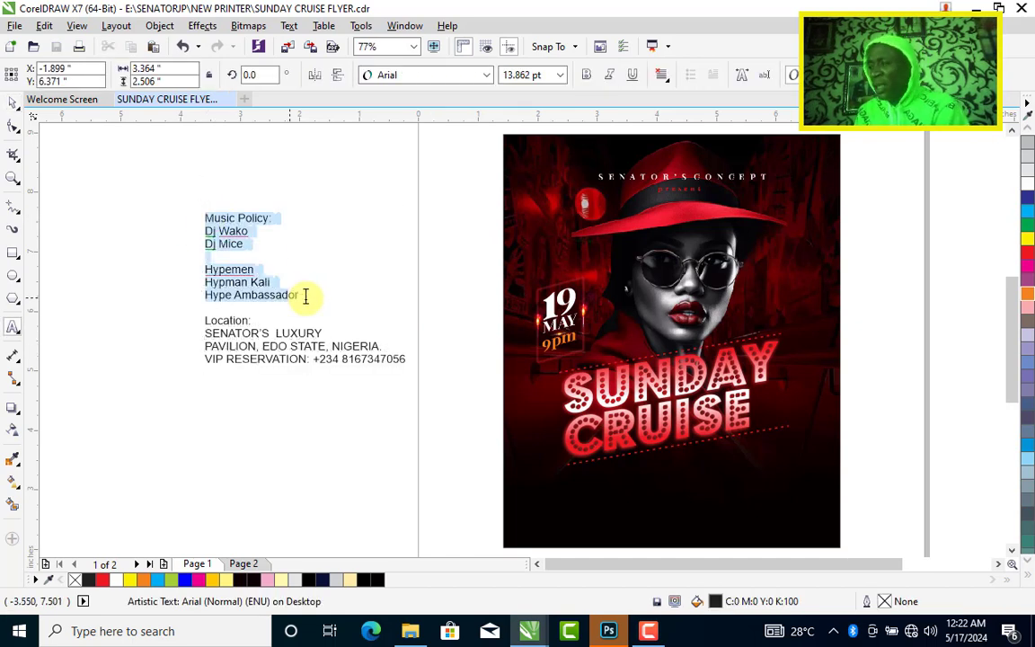
{"action": "key", "text": "Delete"}
{"action": "key", "text": "Delete"}
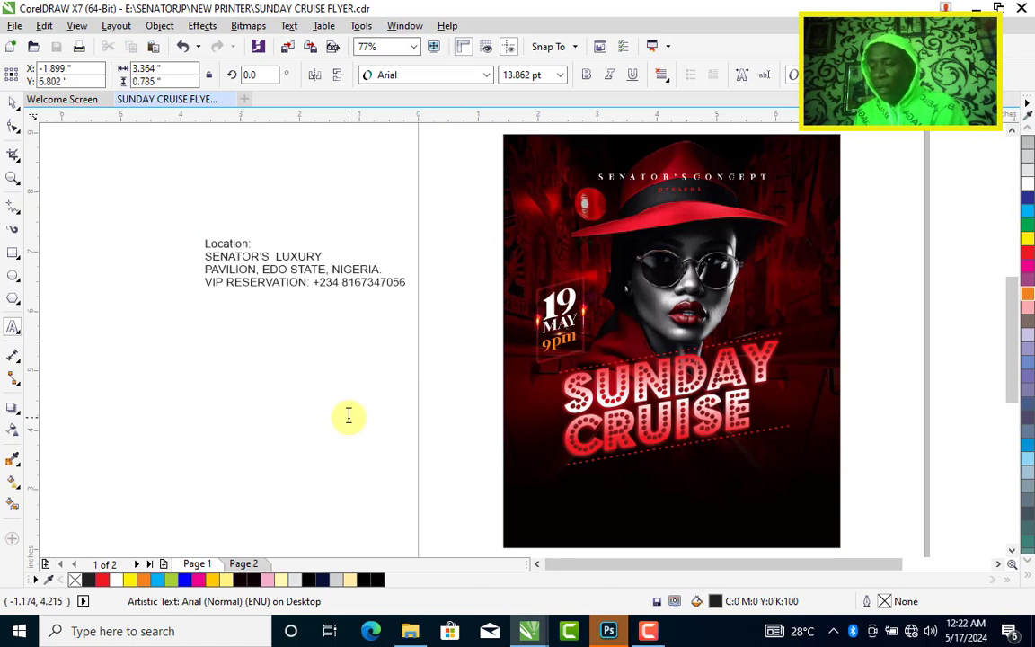
{"action": "left_click", "coordinate": [349, 415]}
{"action": "key", "text": "ctrl+v"}
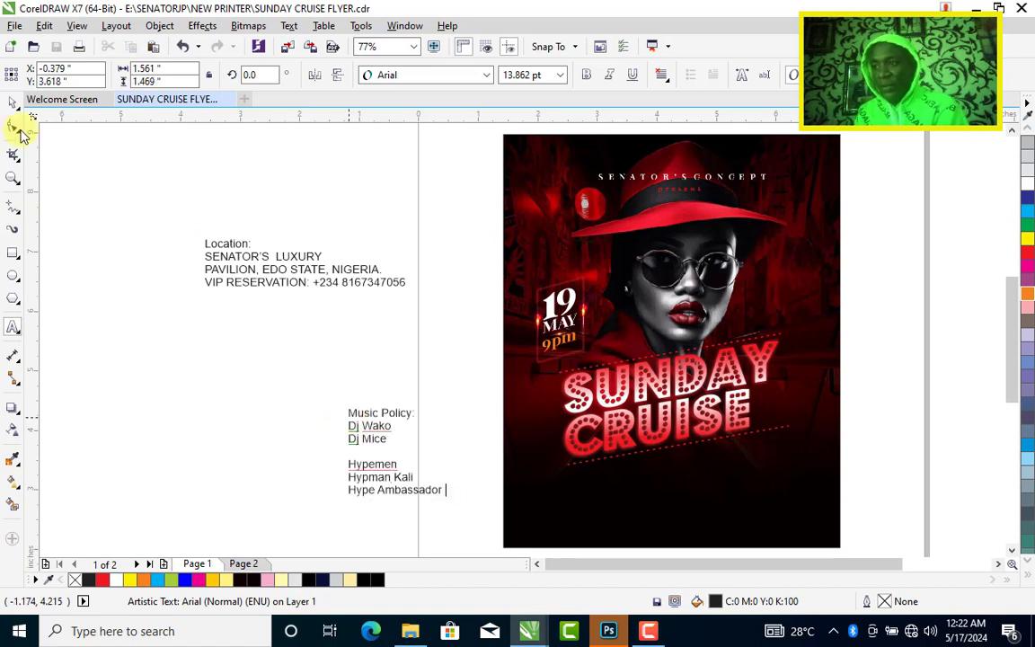
{"action": "left_click", "coordinate": [14, 102]}
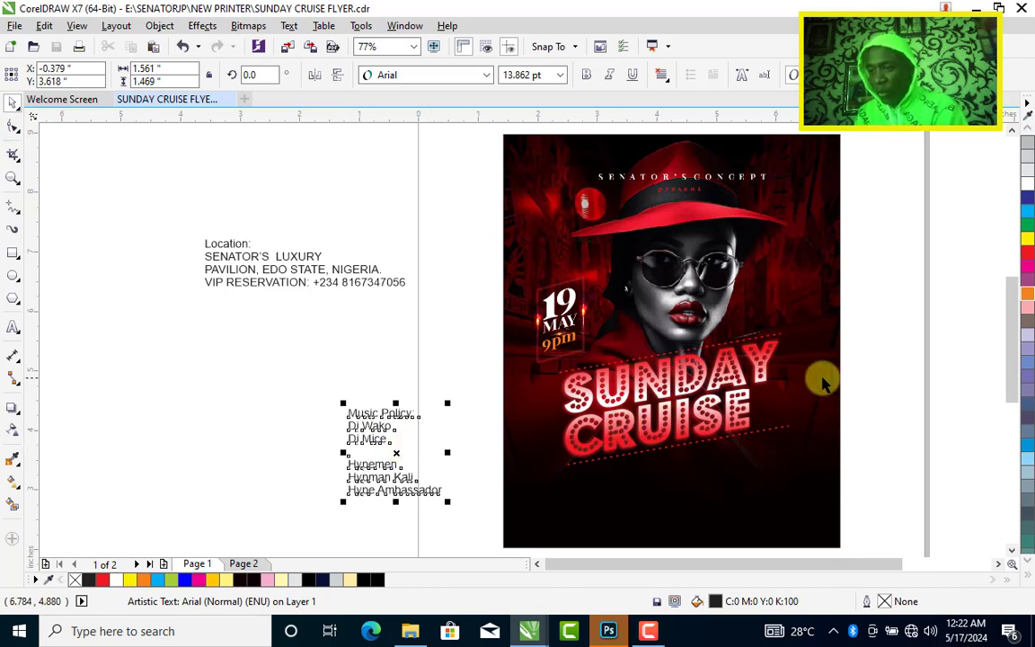
{"action": "left_click", "coordinate": [856, 319]}
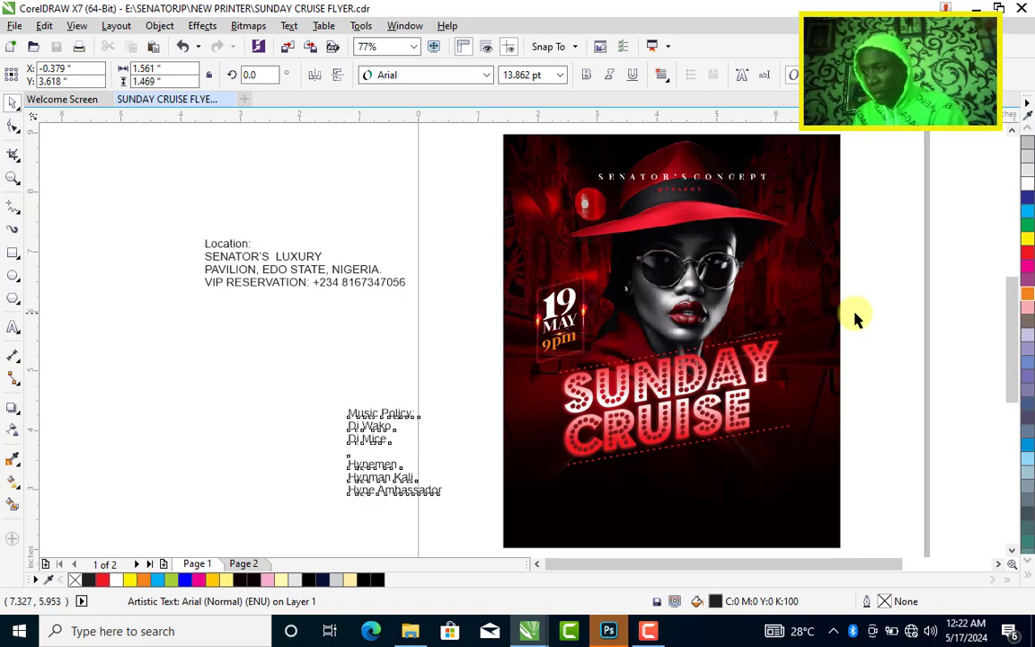
{"action": "left_click", "coordinate": [855, 319]}
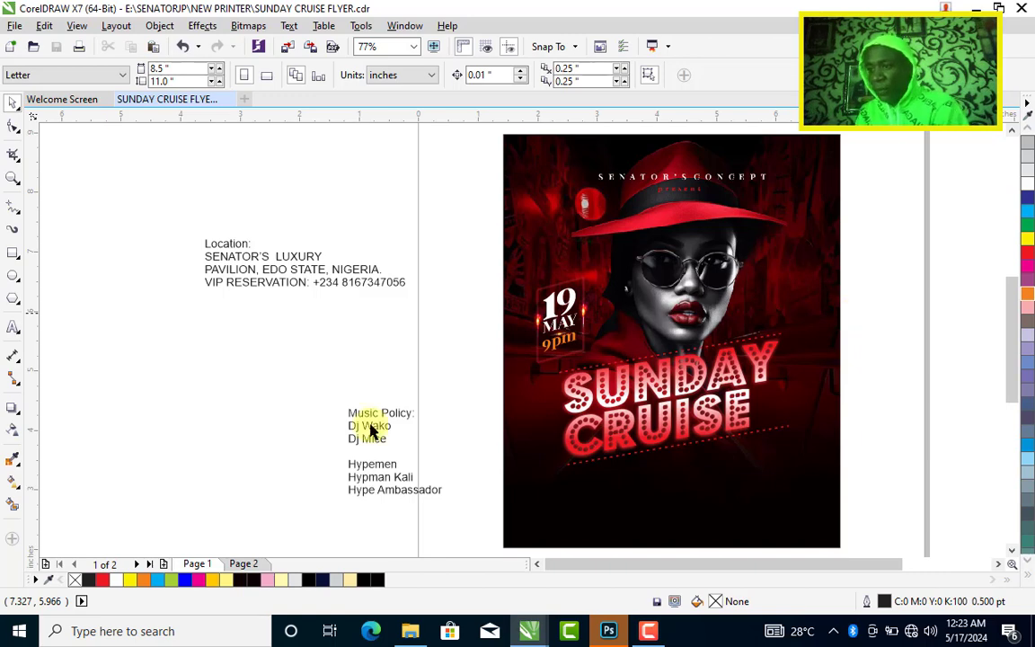
Move the separated Music Policy and Hypemen text onto the flyer below the SUNDAY CRUISE title and colour it white.
{"action": "left_click_drag", "start_coordinate": [367, 429], "coordinate": [615, 483]}
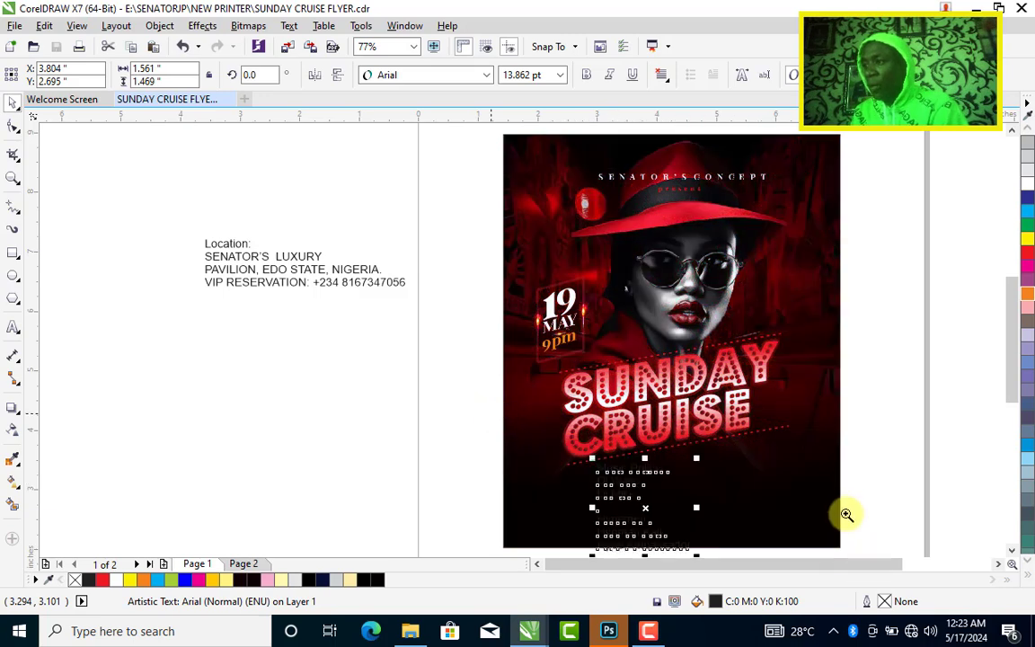
{"action": "scroll", "coordinate": [846, 514], "scroll_direction": "down", "scroll_amount": 2}
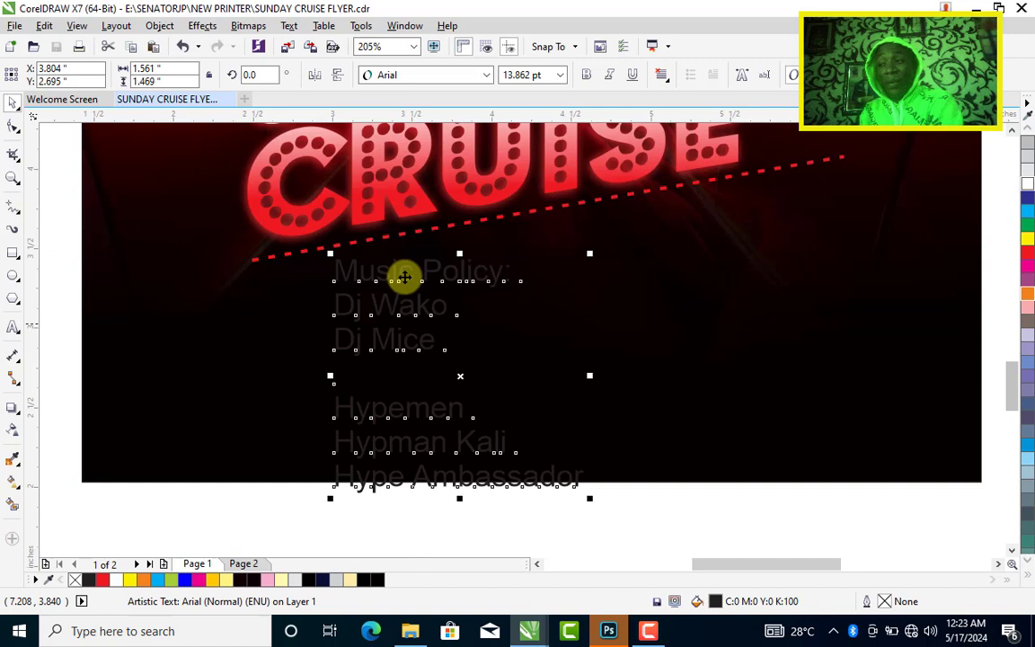
{"action": "double_click", "coordinate": [389, 275]}
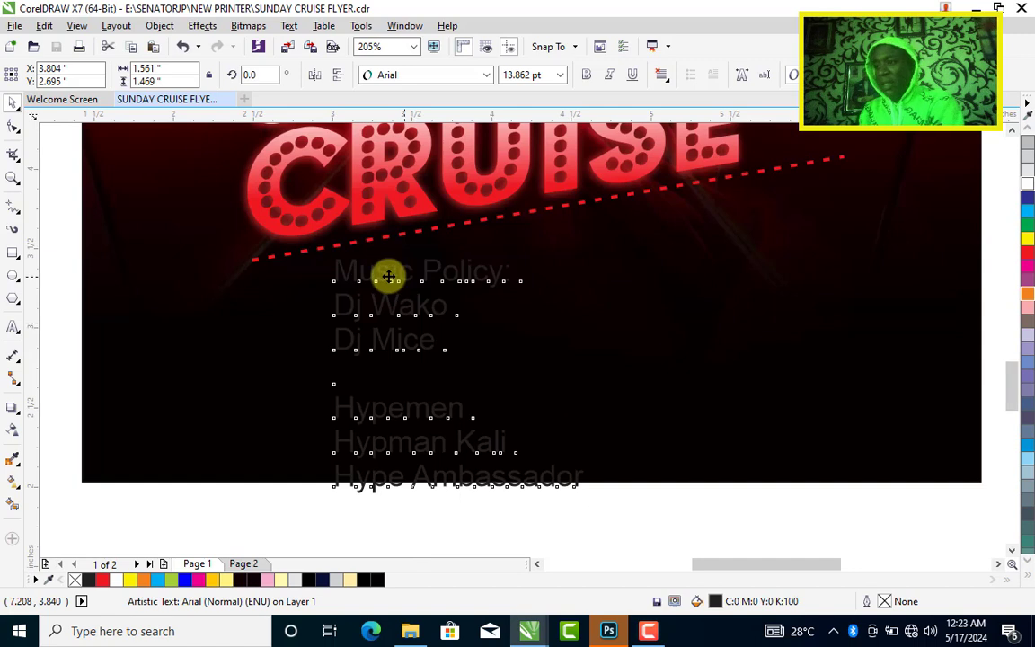
Replace the Music Policy heading in the lineup text with "Disc Jockey", keeping its colon.
{"action": "double_click", "coordinate": [504, 278]}
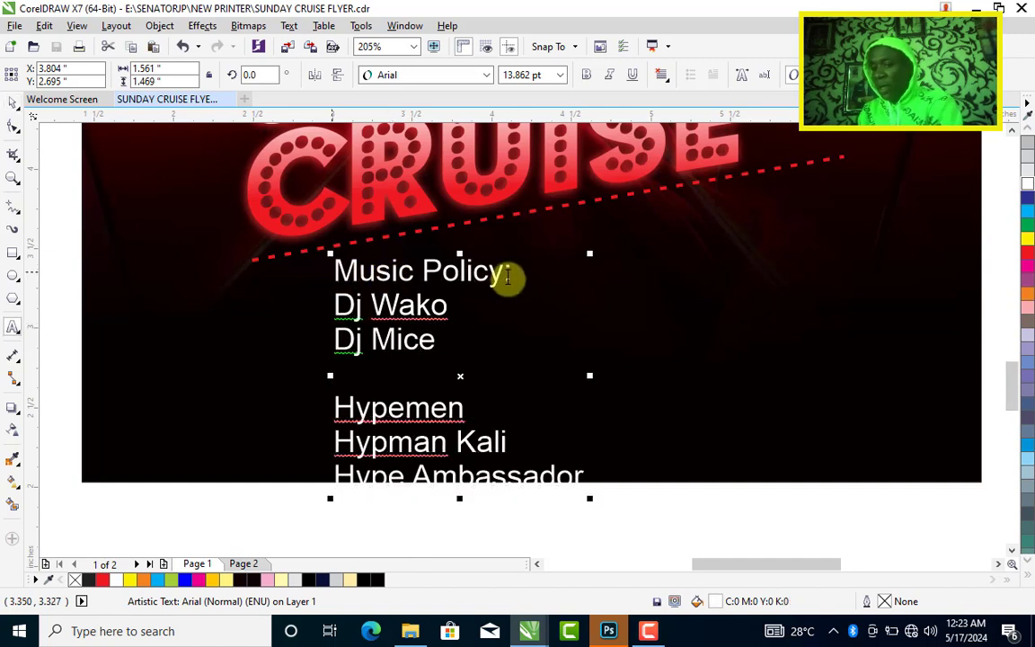
{"action": "triple_click", "coordinate": [508, 279]}
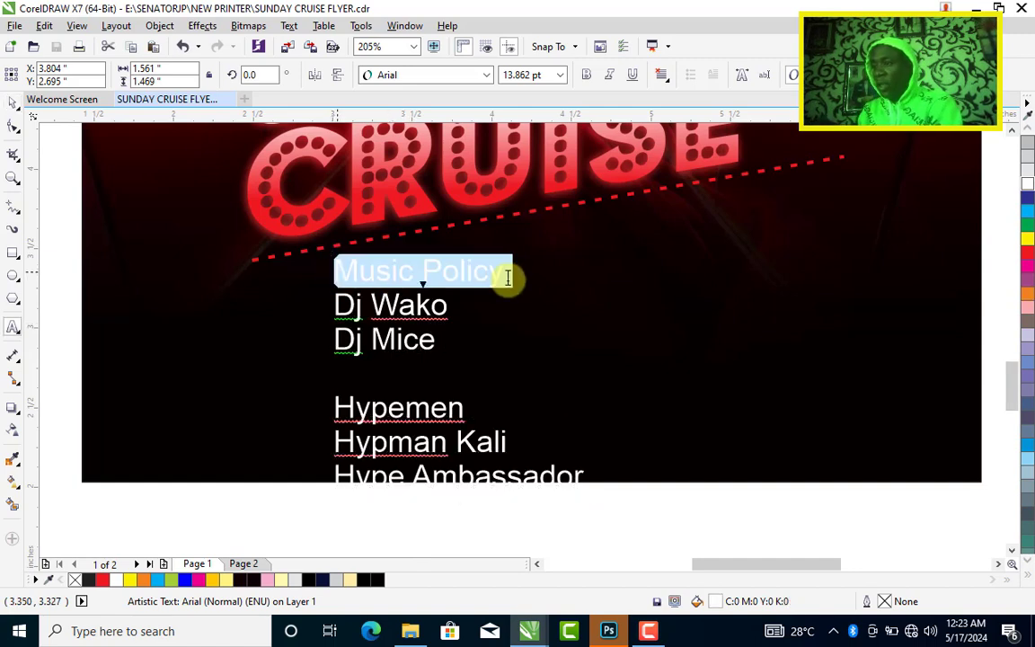
{"action": "key", "text": "shift+Left"}
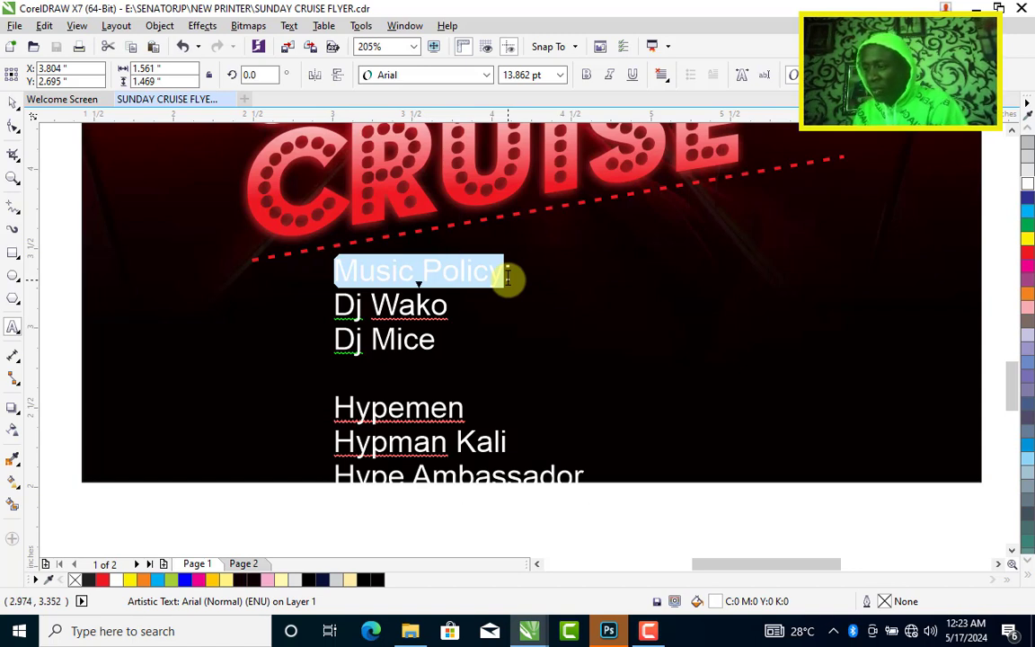
{"action": "type", "text": "Disc Jock"}
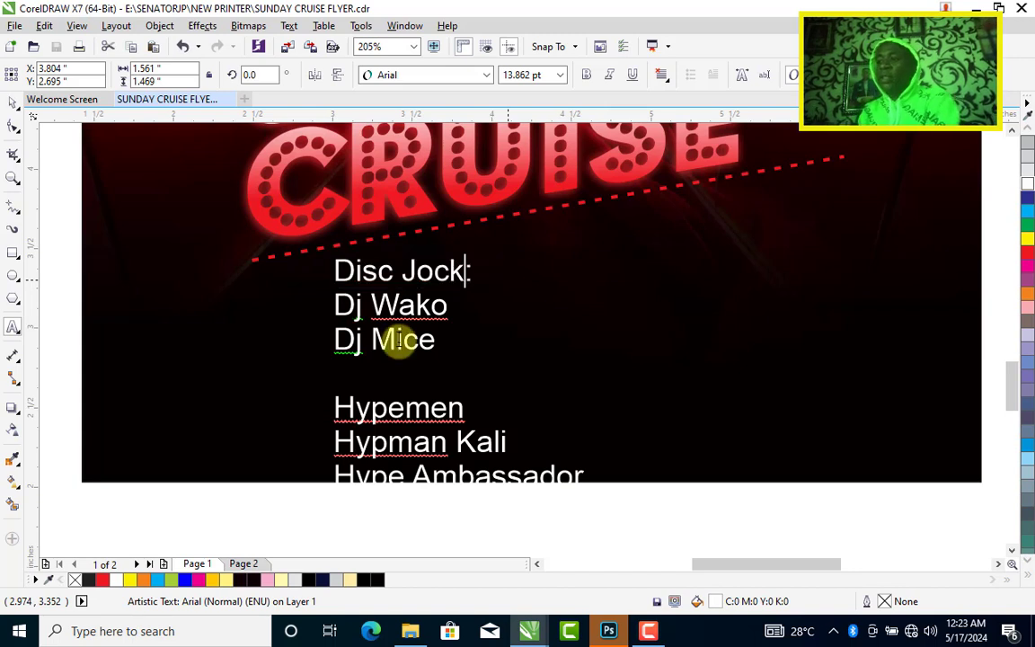
{"action": "type", "text": "ey"}
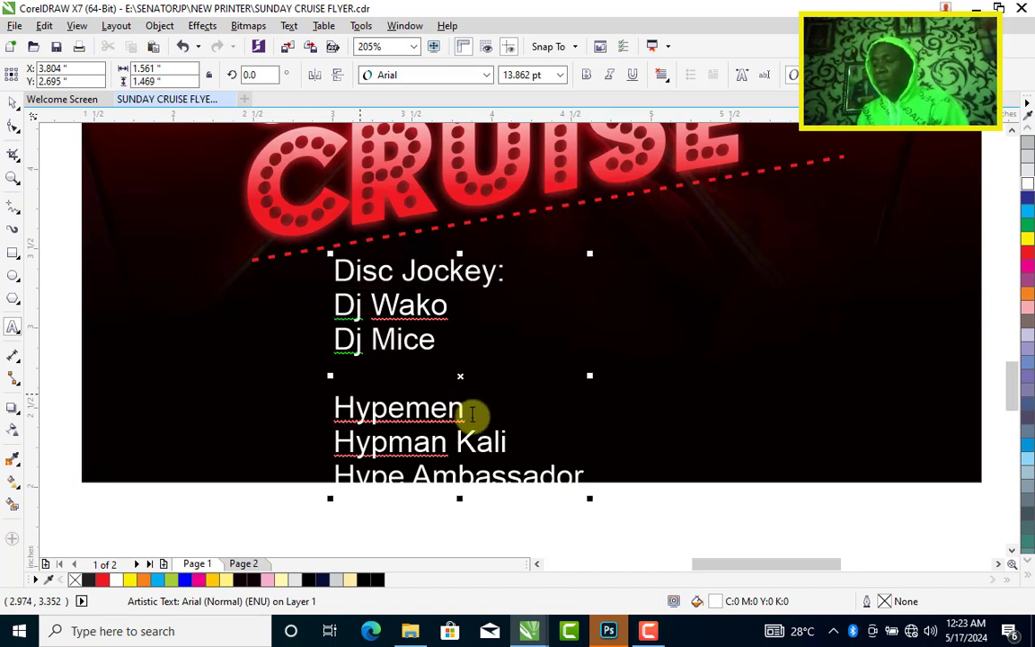
Replace the Hypemen heading with "Mic Bosses:" on its own line above the hypemen's names.
{"action": "double_click", "coordinate": [471, 413]}
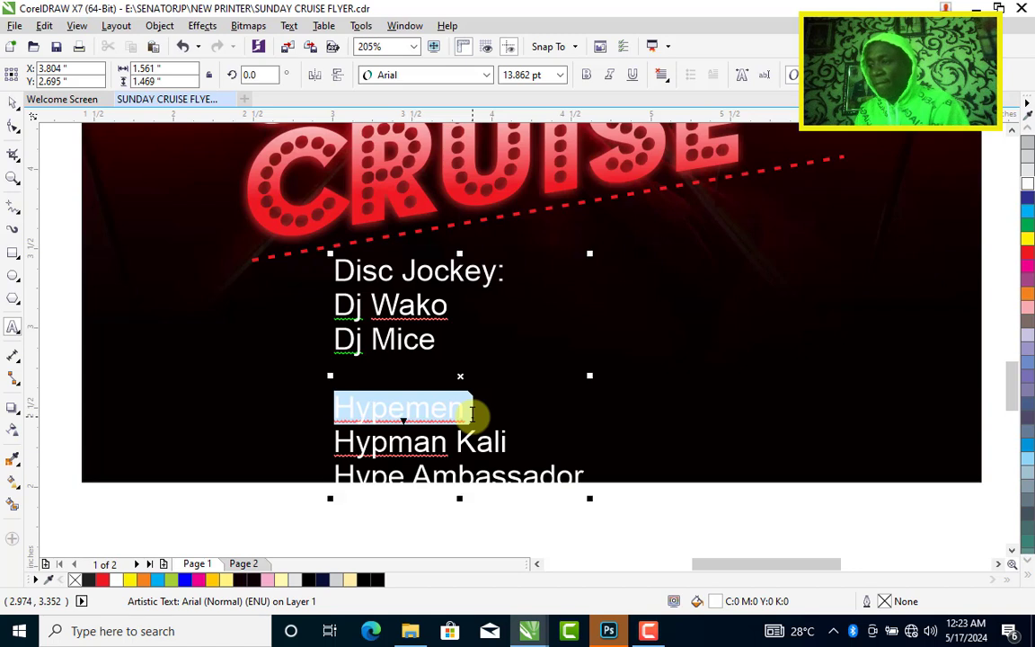
{"action": "type", "text": "Mic "}
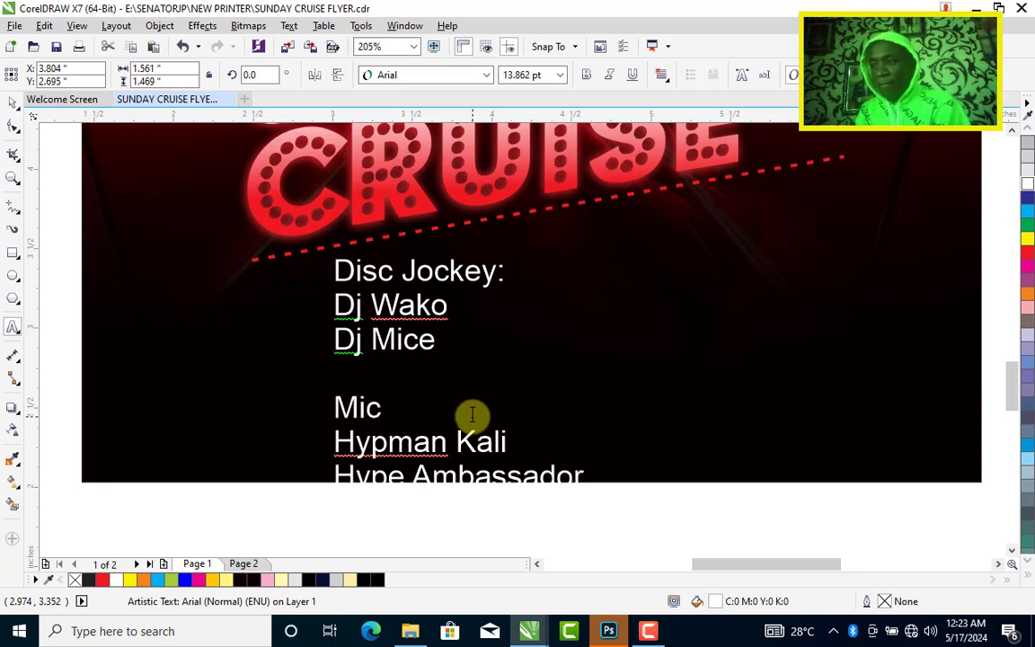
{"action": "type", "text": "S:"}
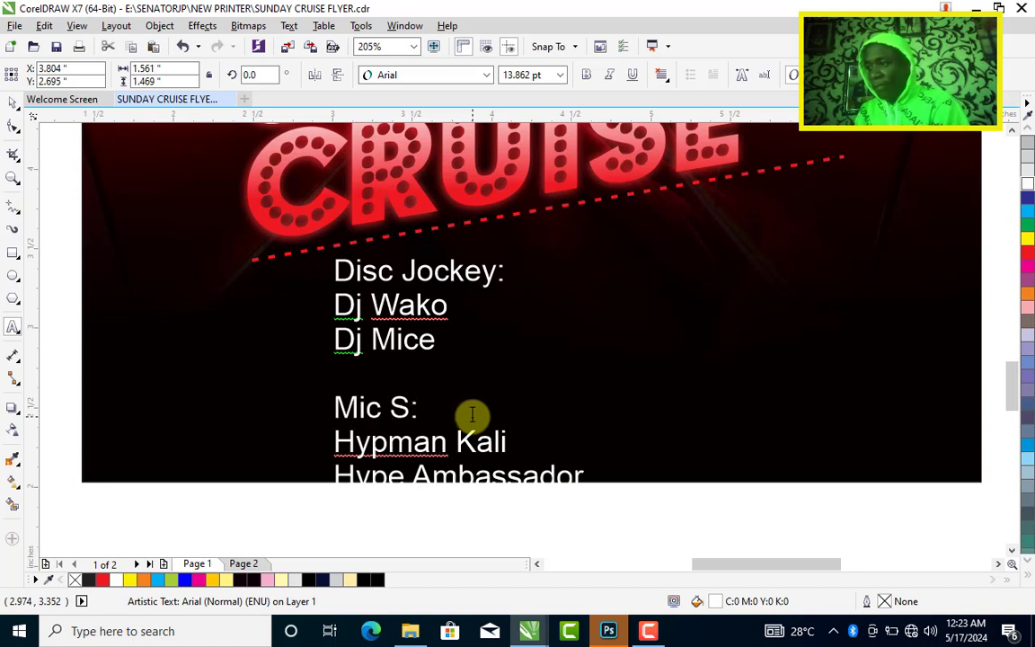
{"action": "left_click", "coordinate": [418, 406]}
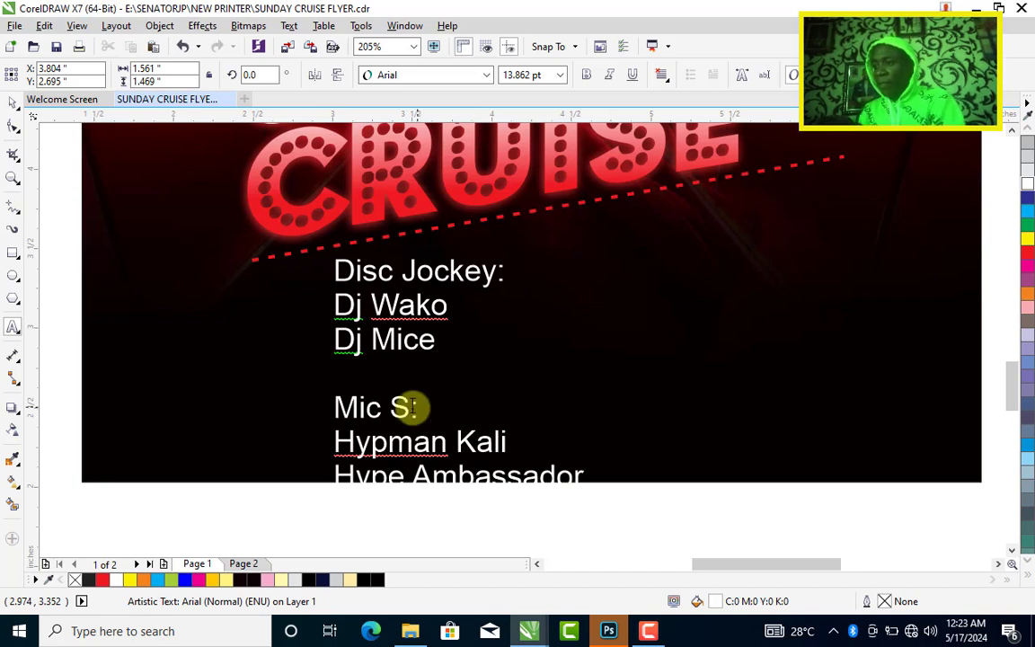
{"action": "double_click", "coordinate": [393, 407]}
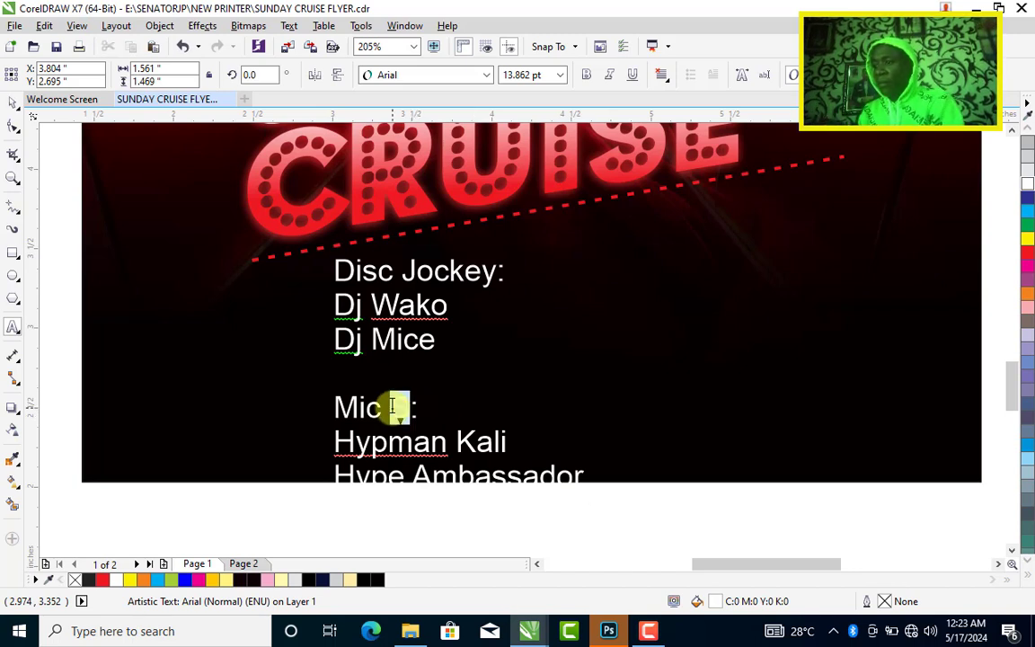
{"action": "left_click", "coordinate": [393, 407]}
{"action": "key", "text": "shift+End"}
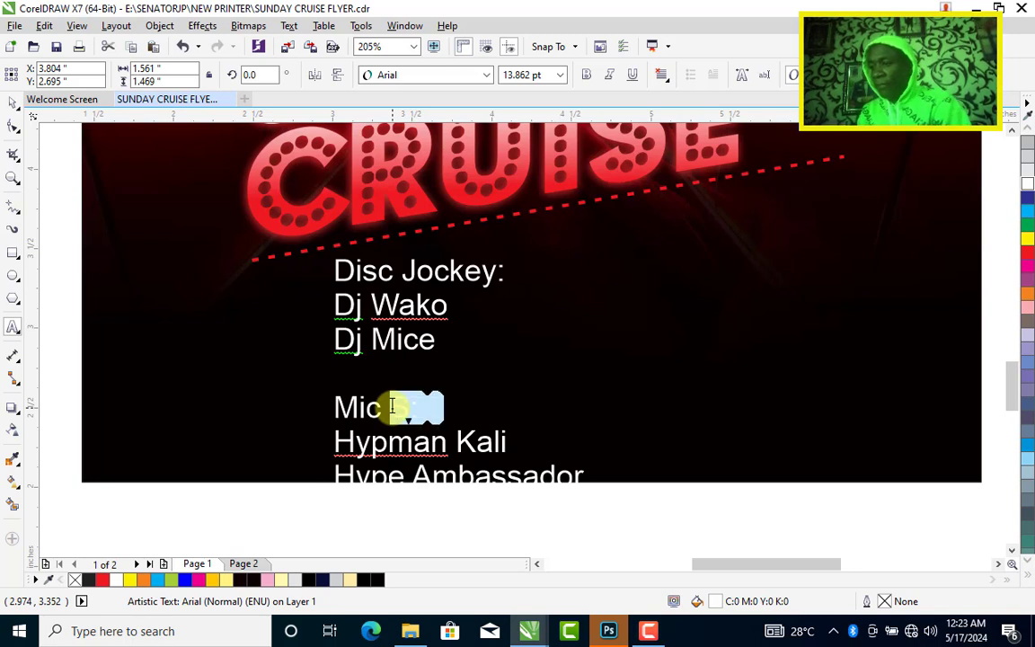
{"action": "type", "text": "BOe"}
{"action": "key", "text": "BackSpace"}
{"action": "key", "text": "BackSpace"}
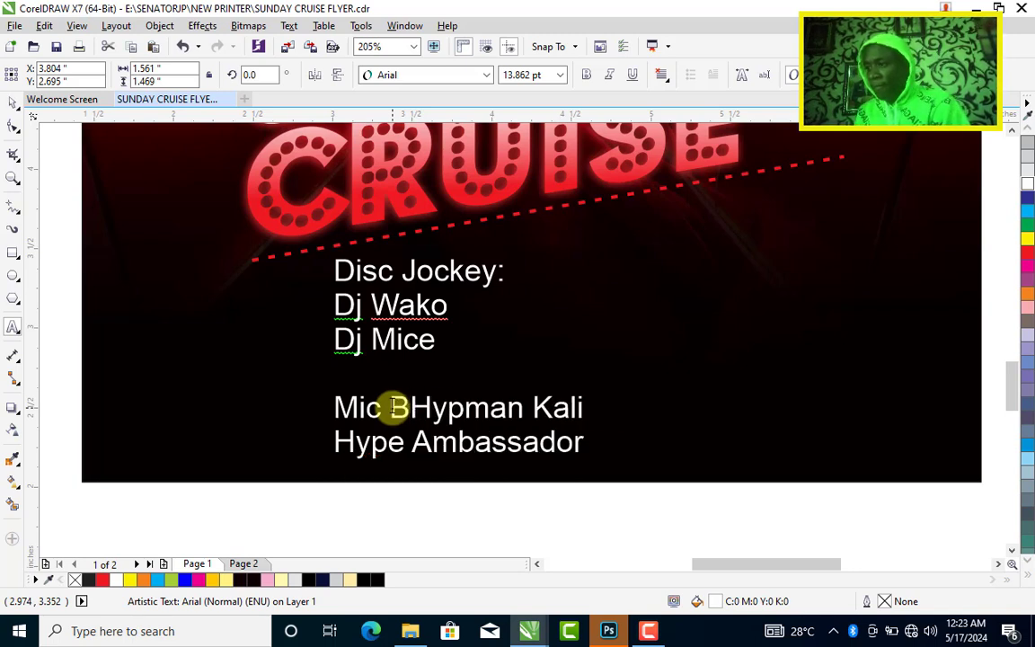
{"action": "type", "text": "oses"}
{"action": "key", "text": "BackSpace"}
{"action": "key", "text": "BackSpace"}
{"action": "type", "text": "ses:"}
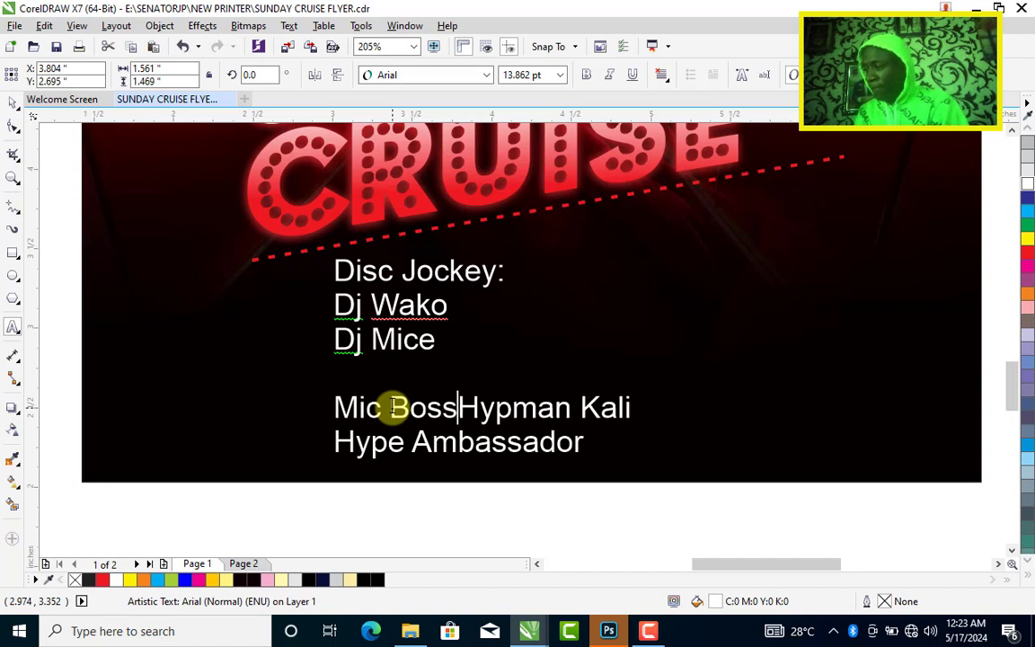
{"action": "key", "text": "Return"}
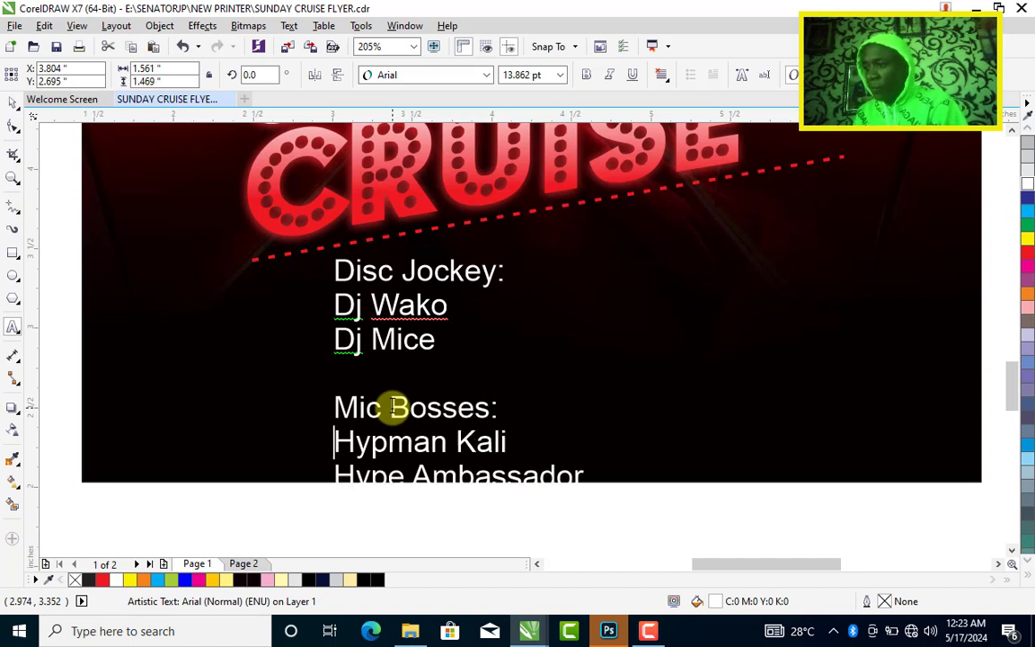
{"action": "key", "text": "ctrl+space"}
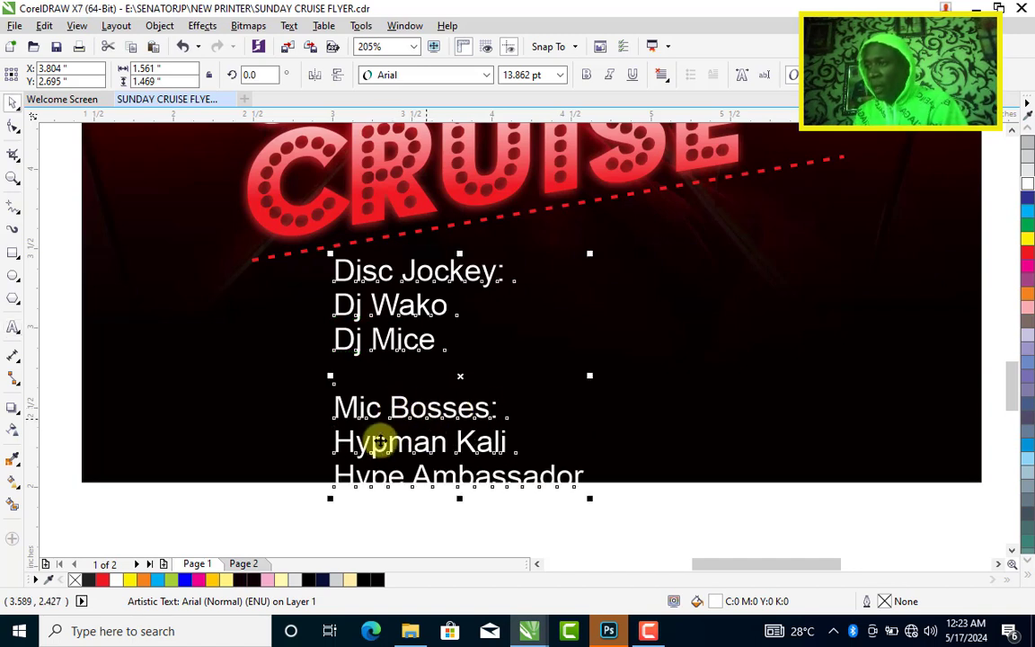
Correct "Hypman" to "Hypeman" under the Mic Bosses heading and scale the lineup text down to about 1.29 by 1.21 inches.
{"action": "left_click", "coordinate": [382, 441]}
{"action": "double_click", "coordinate": [382, 440]}
{"action": "type", "text": "e"}
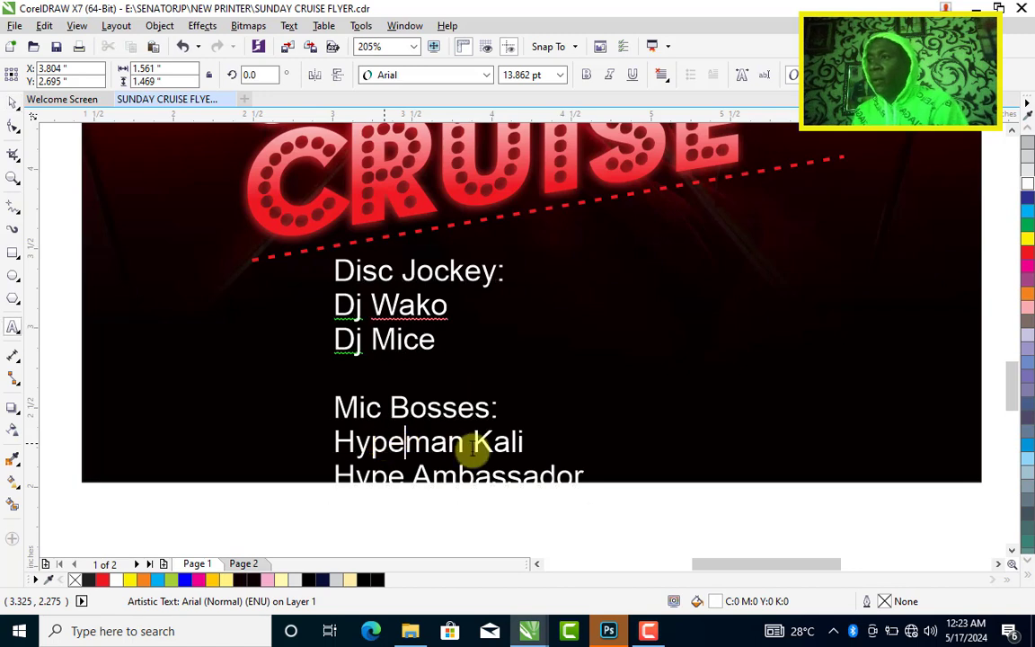
{"action": "key", "text": "ctrl+space"}
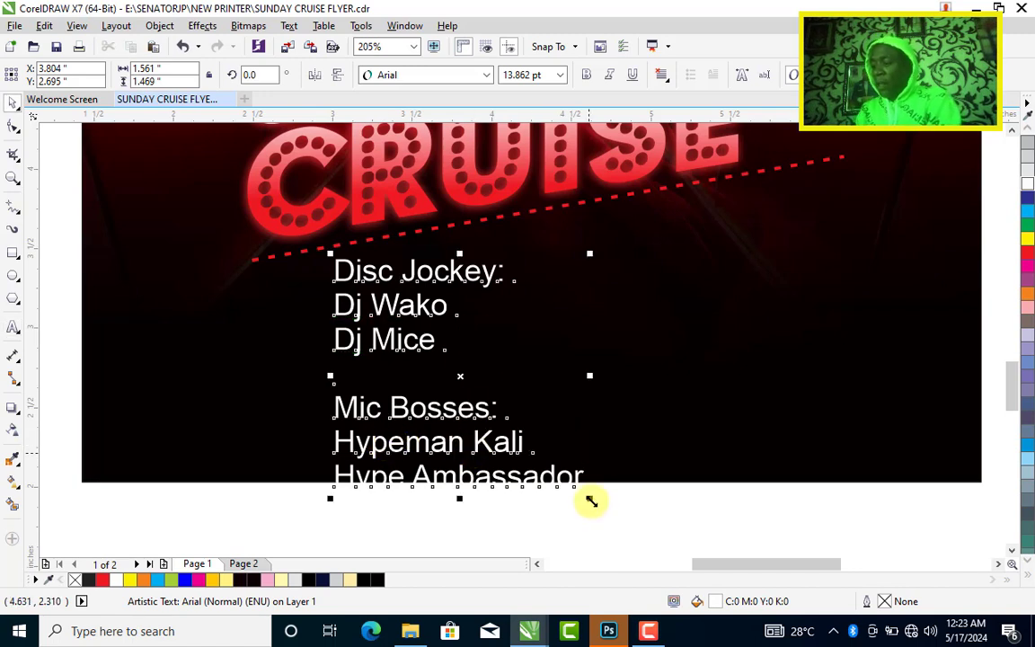
{"action": "left_click_drag", "start_coordinate": [590, 498], "coordinate": [546, 457]}
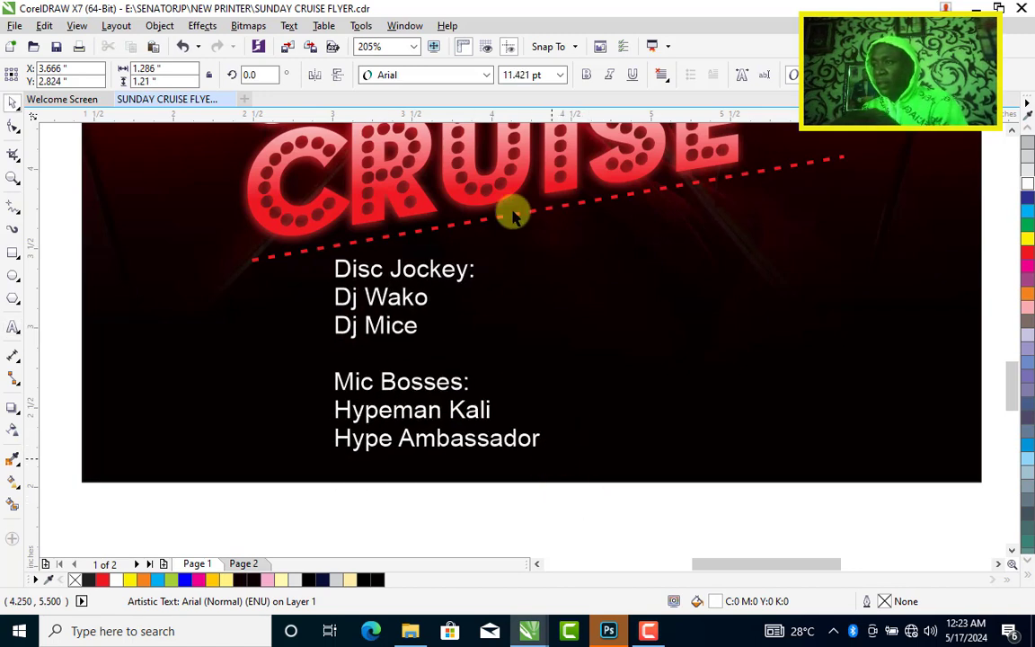
Set the whole lineup text in the AGRESSIVE font and break it apart into separate lines.
{"action": "left_click", "coordinate": [469, 76]}
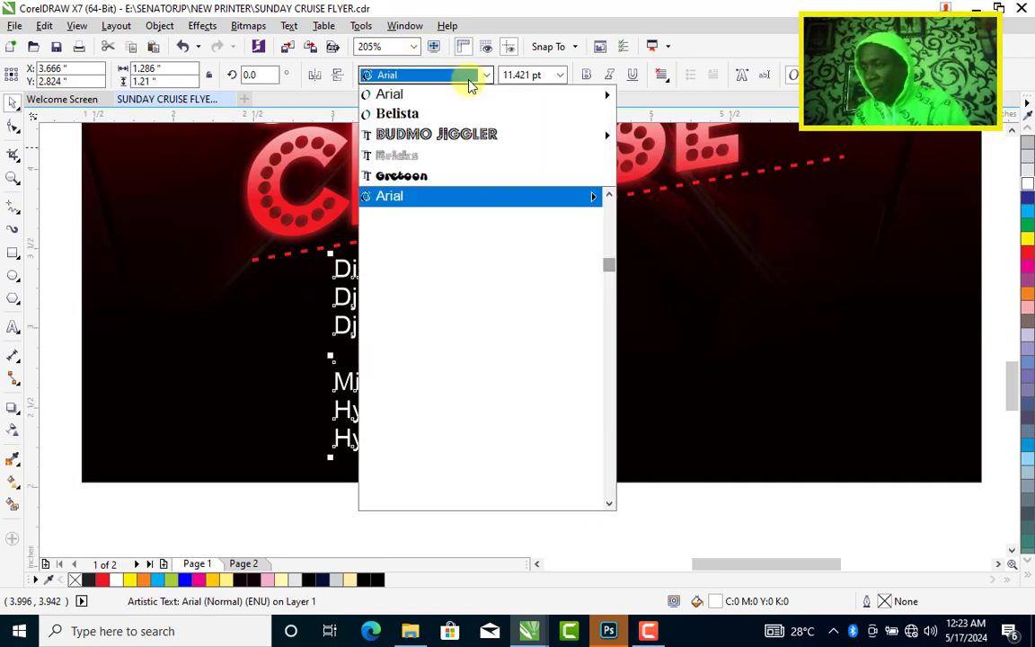
{"action": "type", "text": "Againts"}
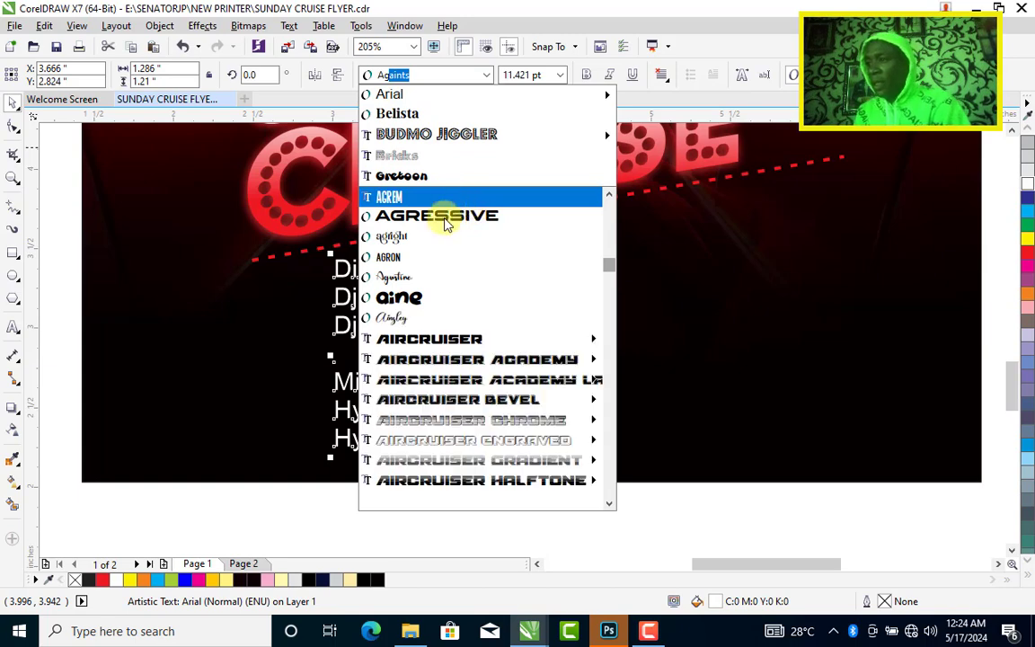
{"action": "left_click", "coordinate": [443, 217]}
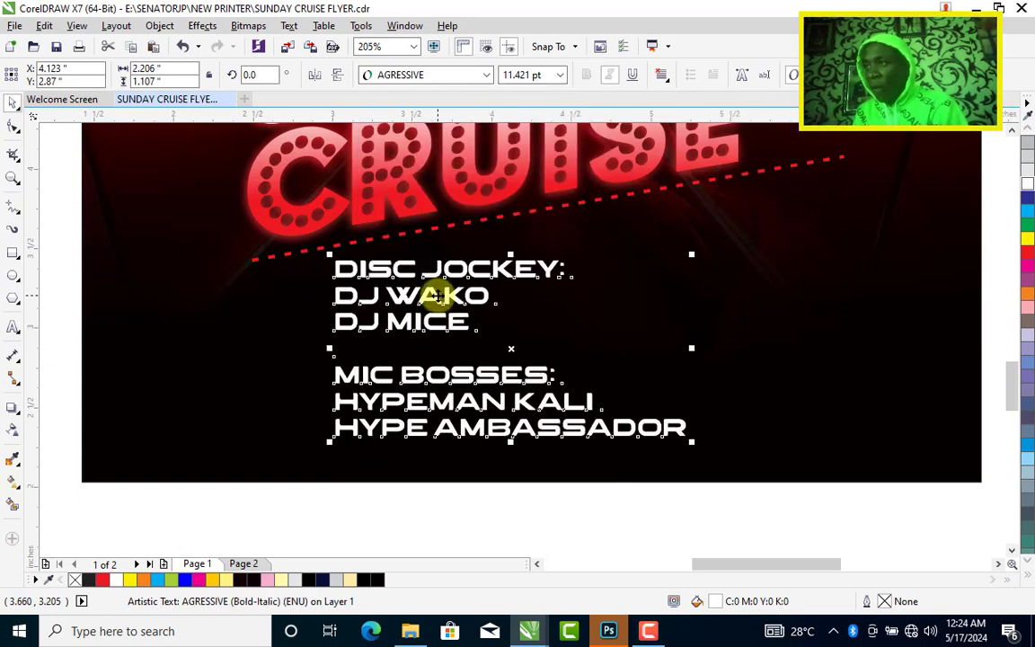
{"action": "key", "text": "ctrl+k"}
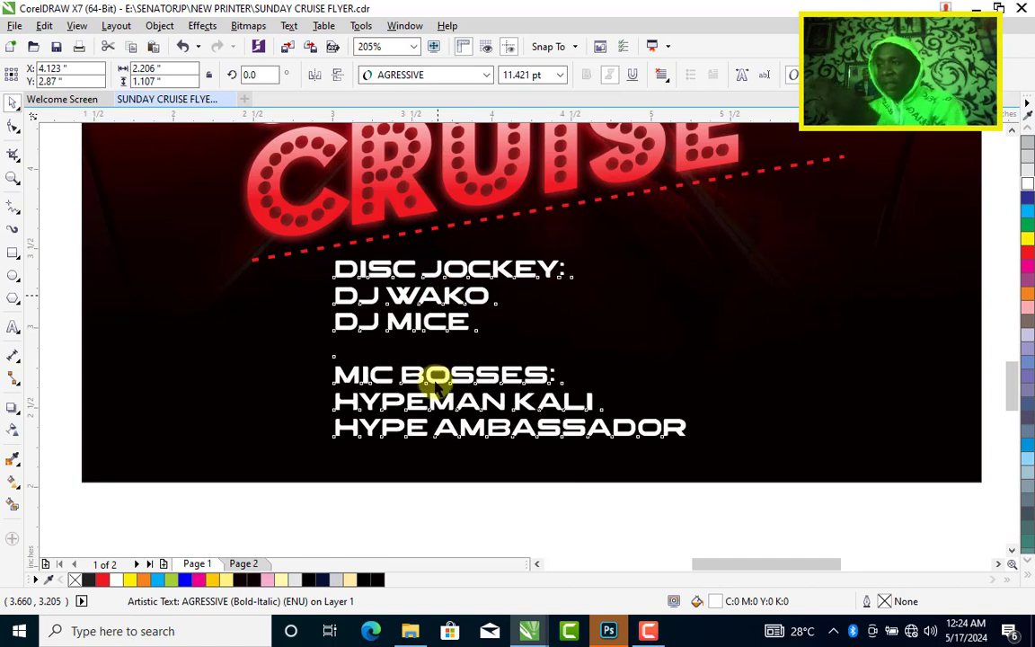
Set the Disc Jockey and Mic Bosses headings in Futura Md BT and remove their italics.
{"action": "left_click", "coordinate": [436, 383], "text": "shift"}
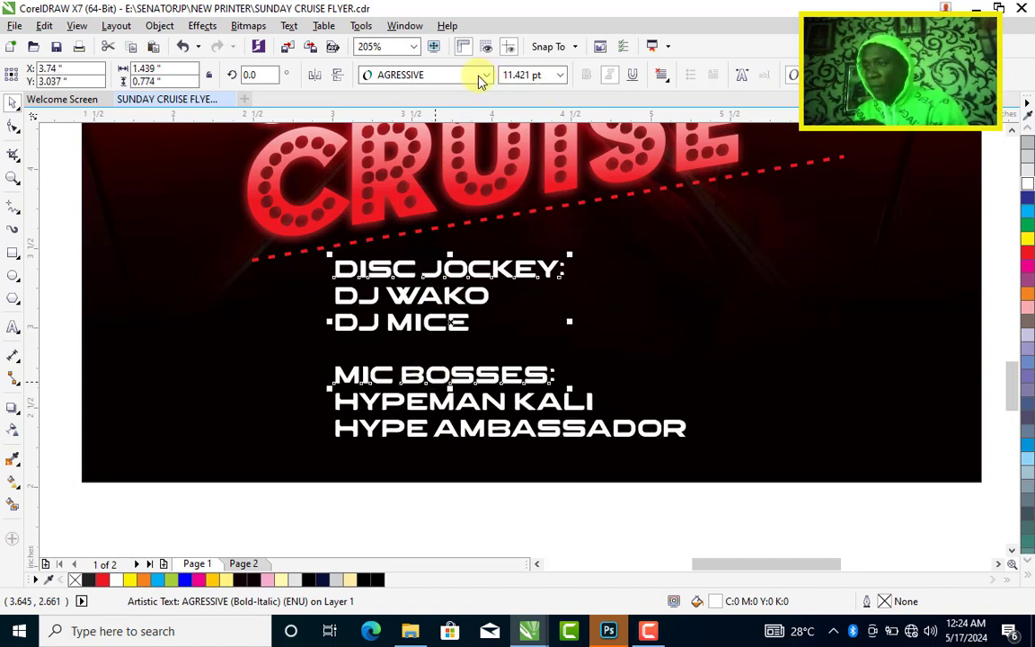
{"action": "left_click", "coordinate": [484, 76]}
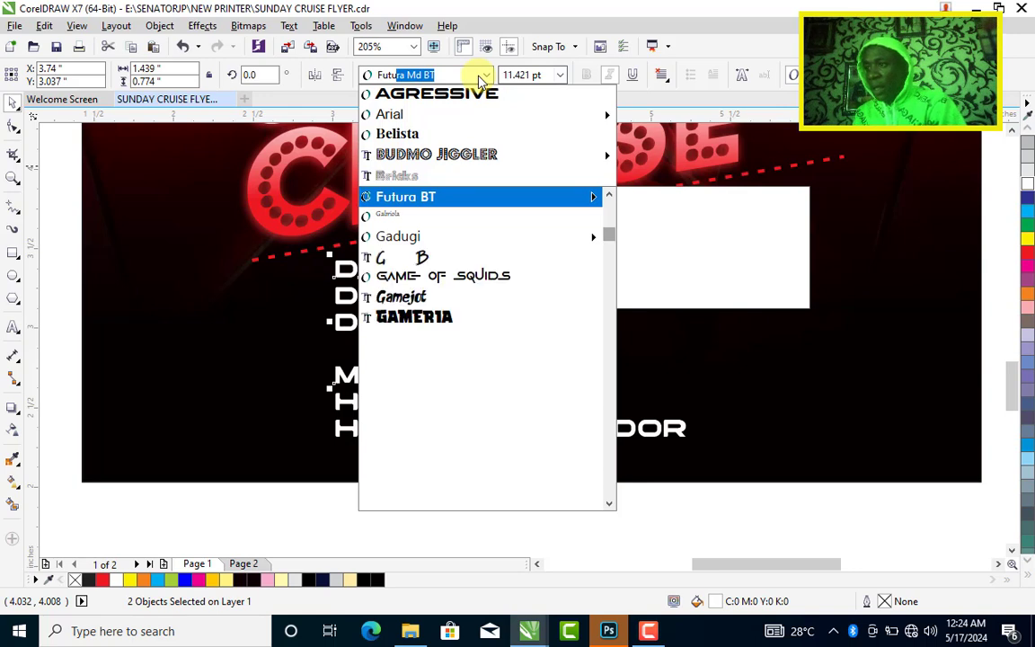
{"action": "key", "text": "Return"}
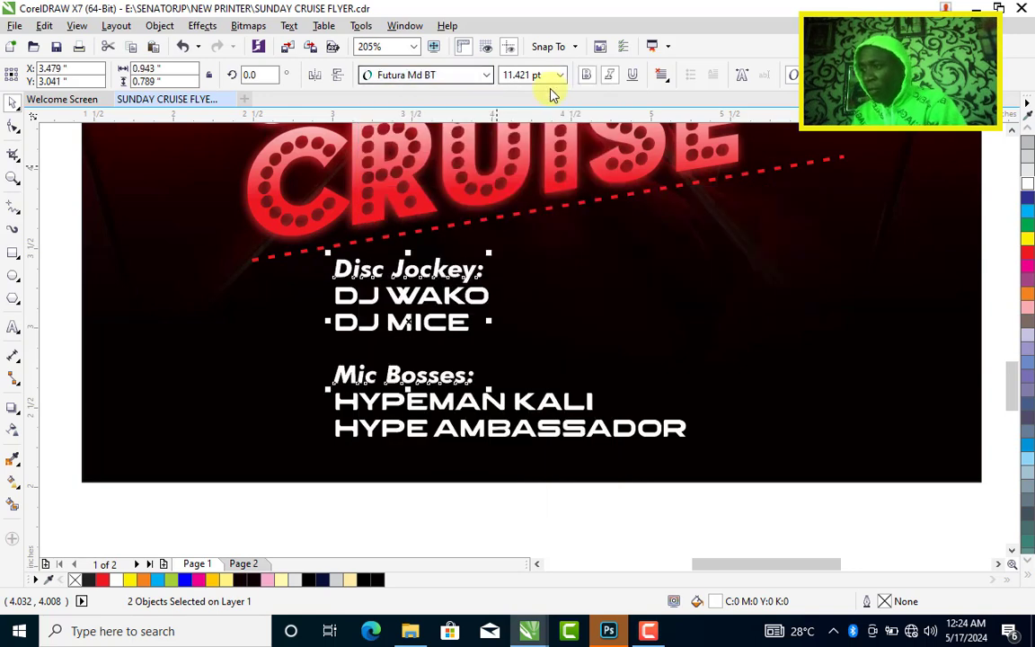
{"action": "left_click", "coordinate": [609, 76]}
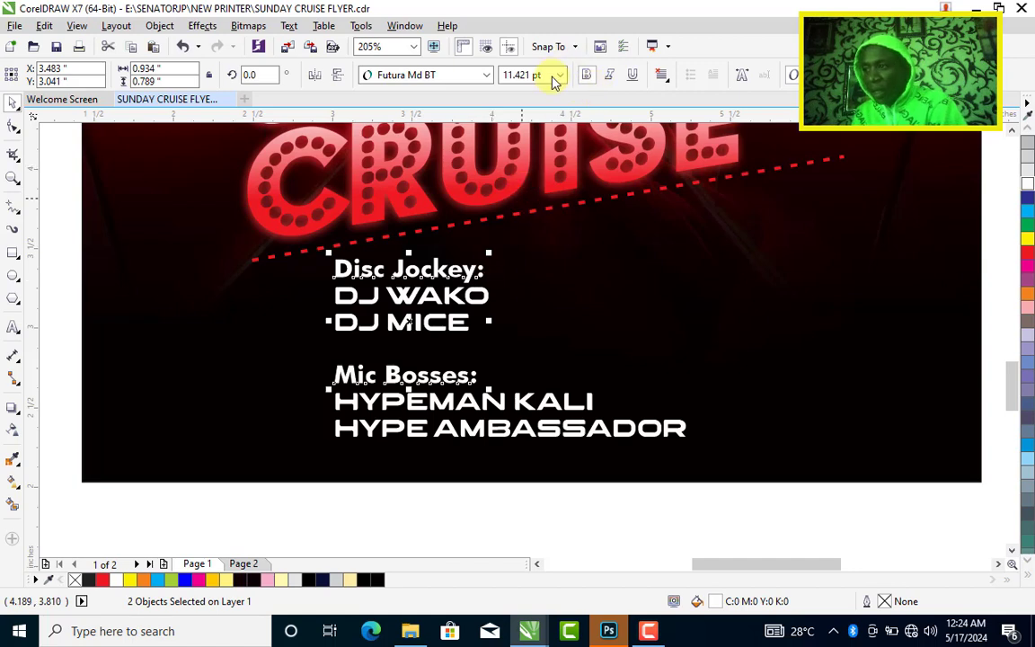
Scale all six lineup lines down together to about 1.83 by 0.93 inches and shift them slightly down.
{"action": "left_click_drag", "start_coordinate": [294, 521], "coordinate": [755, 245]}
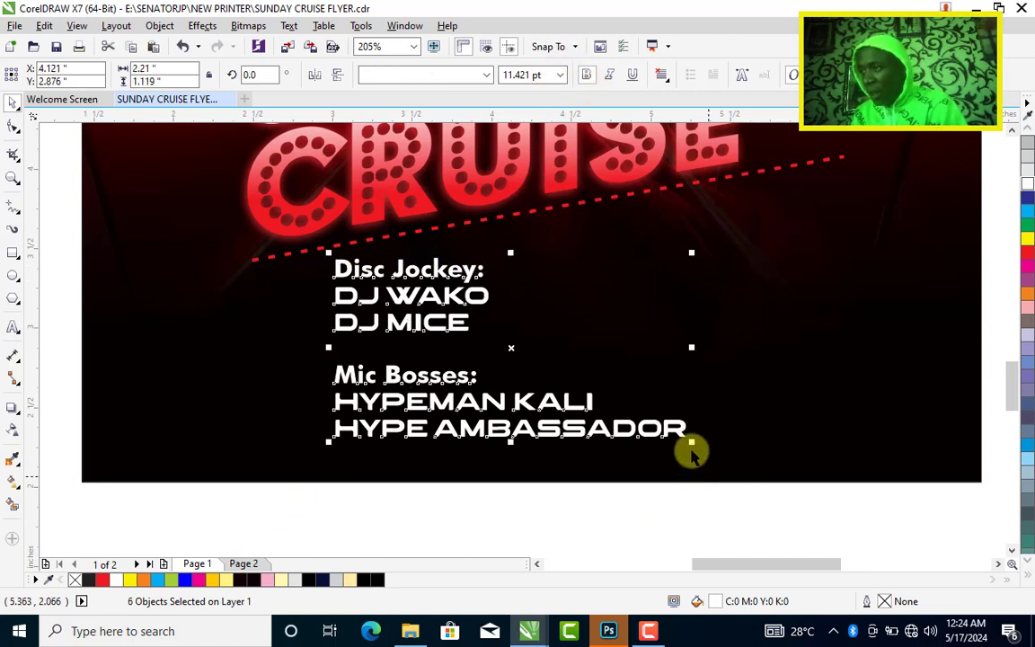
{"action": "left_click_drag", "start_coordinate": [691, 440], "coordinate": [631, 411]}
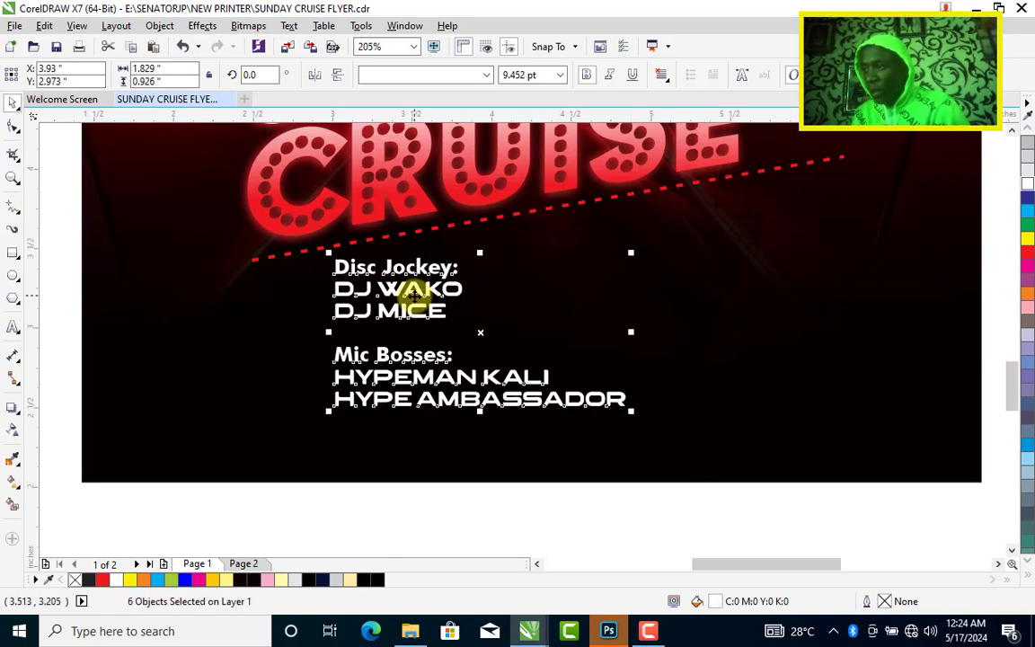
{"action": "left_click_drag", "start_coordinate": [376, 268], "coordinate": [378, 277]}
{"action": "left_click", "coordinate": [334, 527]}
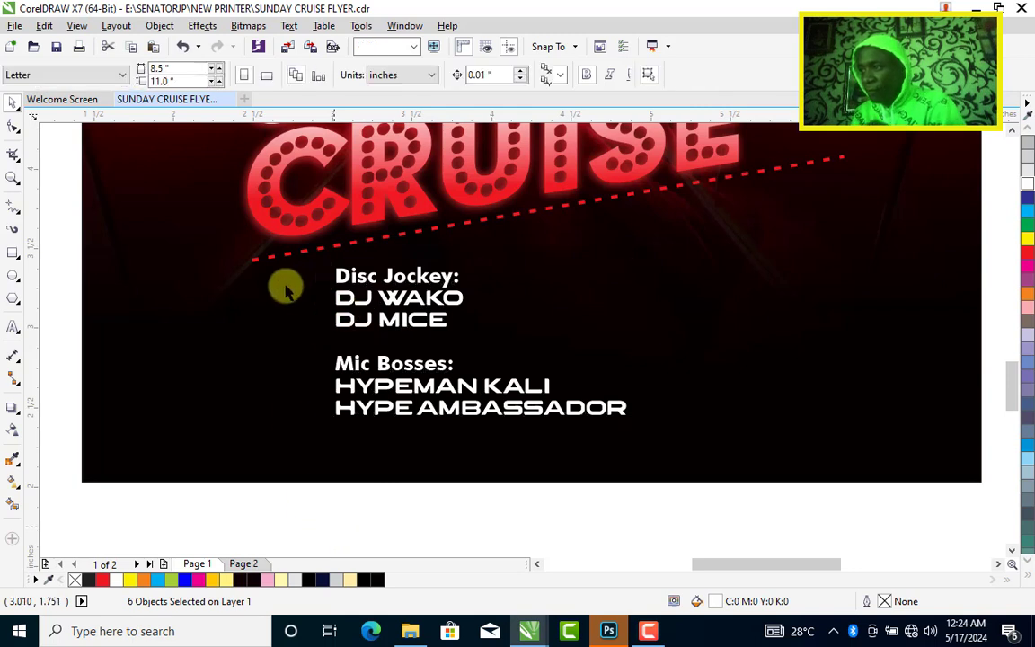
Nudge the two DJ names and the two hypemen's names slightly down, away from their headings.
{"action": "left_click_drag", "start_coordinate": [74, 283], "coordinate": [501, 337]}
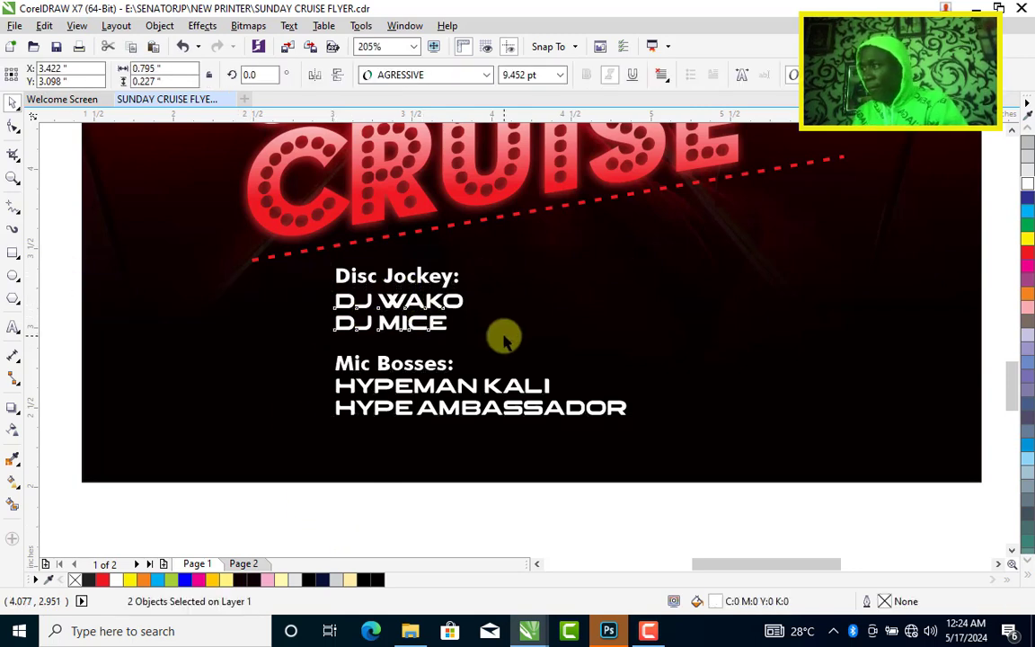
{"action": "key", "text": "Down"}
{"action": "key", "text": "Up"}
{"action": "key", "text": "Up"}
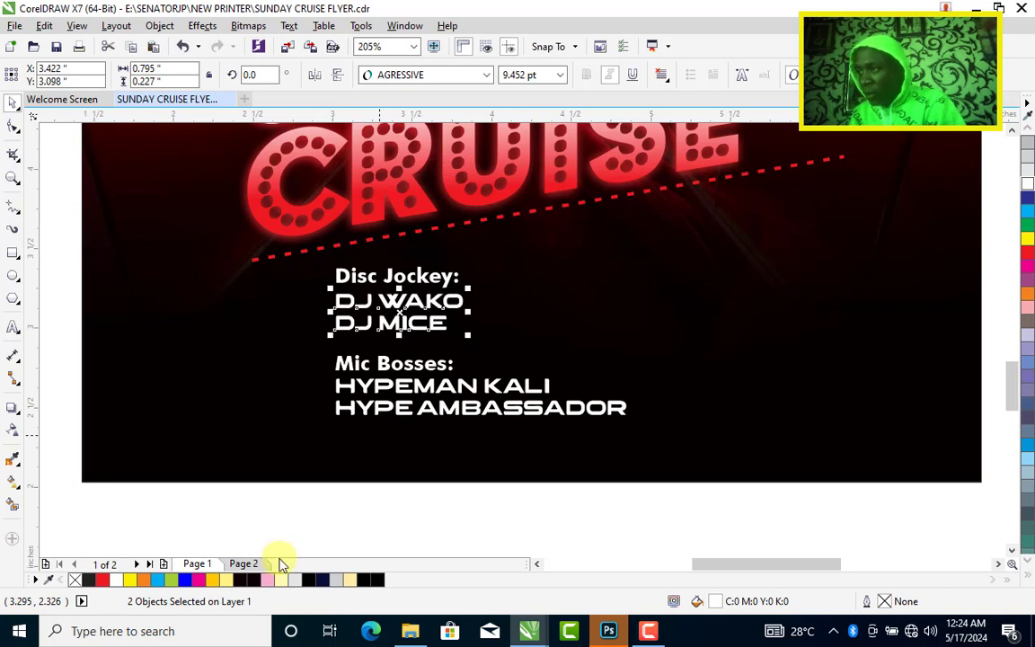
{"action": "left_click_drag", "start_coordinate": [287, 536], "coordinate": [700, 368]}
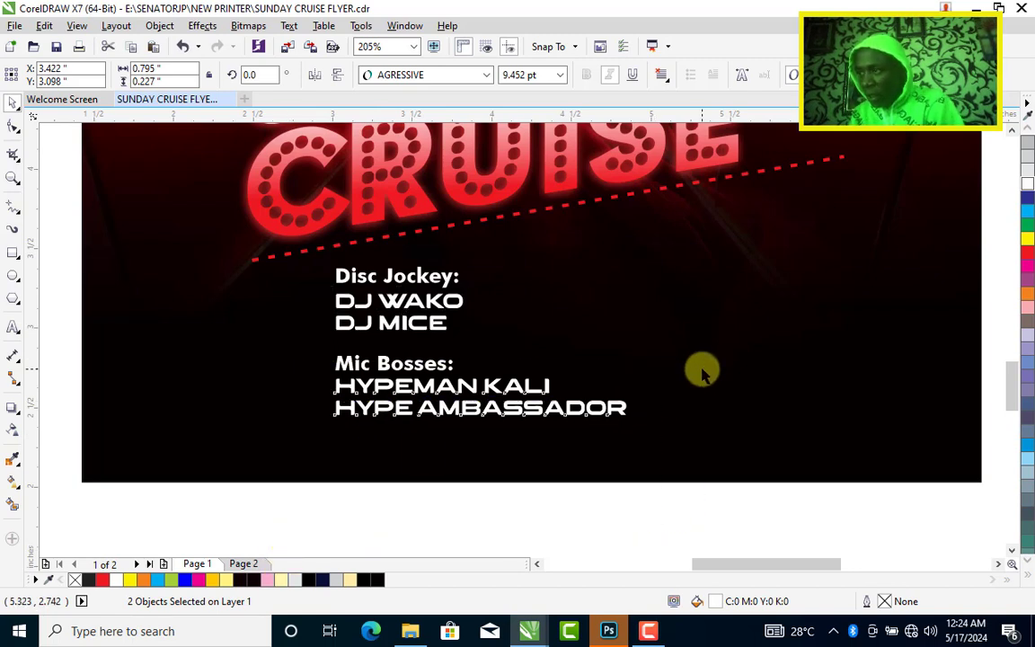
Draw a red, outline-free rectangle about 0.85 by 0.18 inches over the Disc Jockey heading and copy it straight down over Mic Bosses.
{"action": "left_click", "coordinate": [13, 253]}
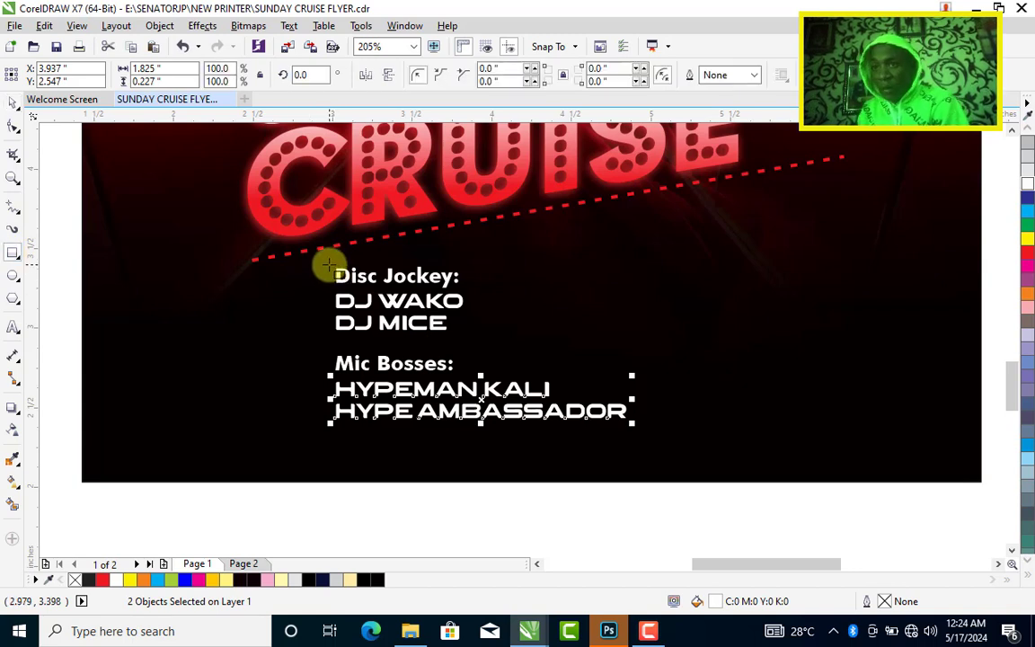
{"action": "left_click_drag", "start_coordinate": [330, 263], "coordinate": [469, 295]}
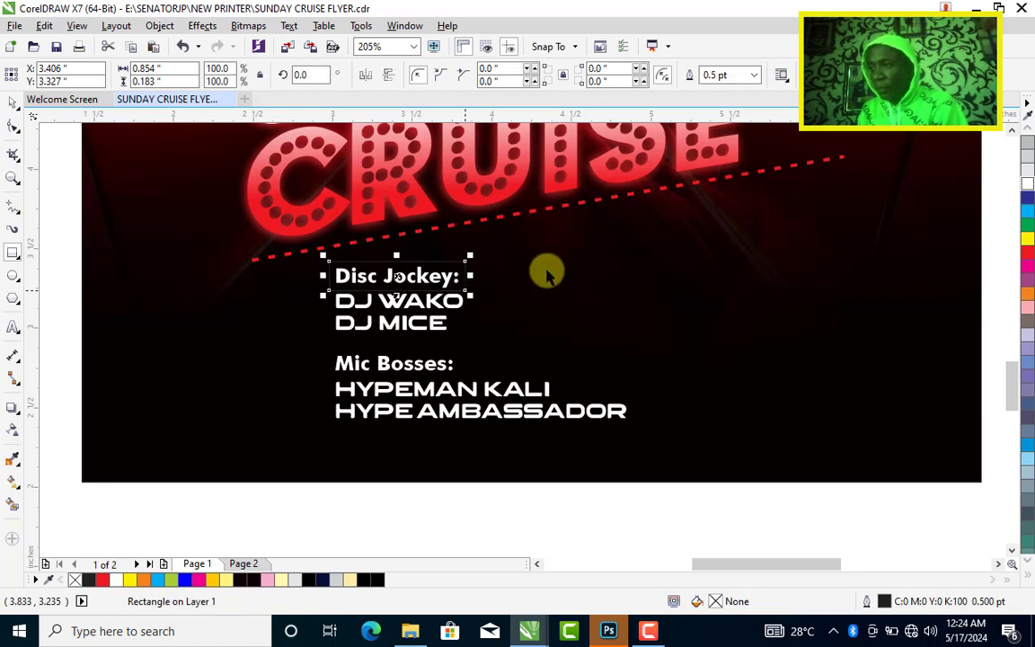
{"action": "left_click", "coordinate": [1026, 575]}
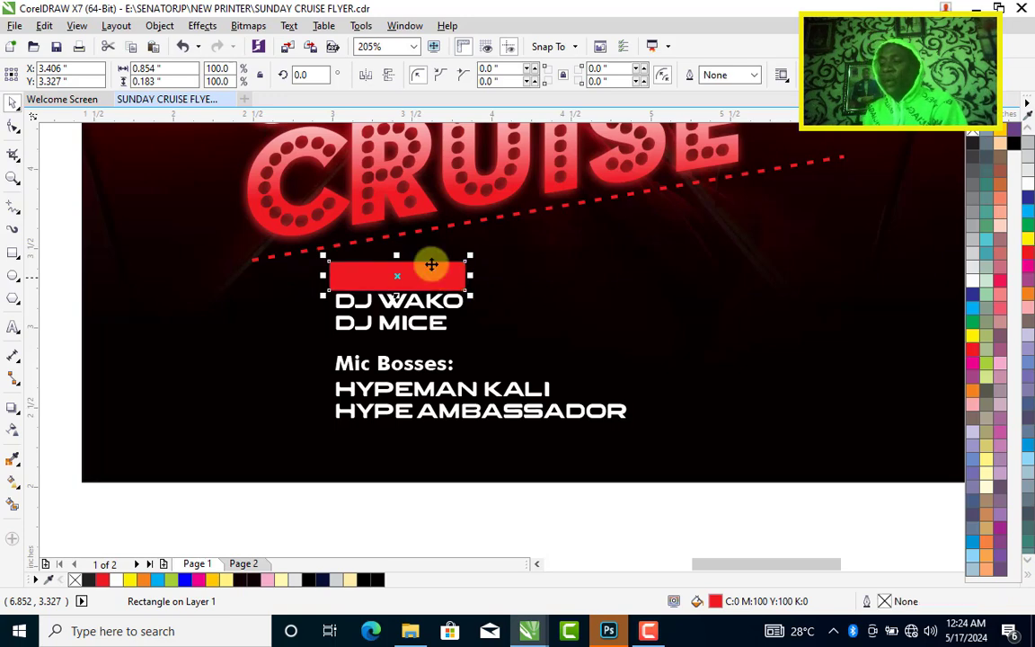
{"action": "left_click_drag", "start_coordinate": [430, 263], "coordinate": [430, 348]}
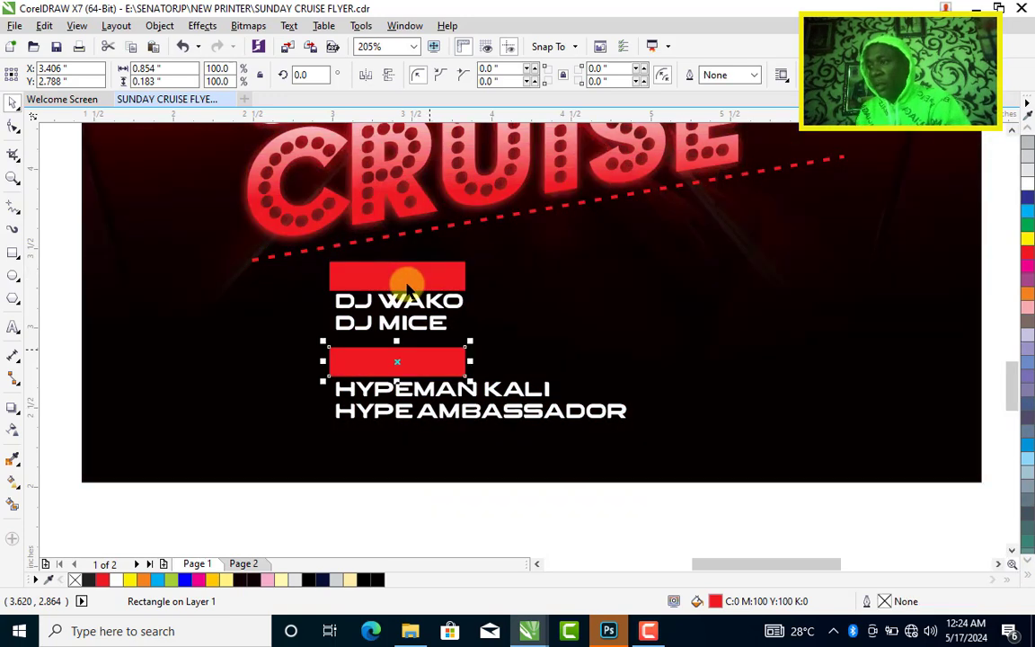
Stack both red rectangles behind their heading text while keeping them in front of the flyer background and its overlay image.
{"action": "left_click", "coordinate": [407, 283], "text": "shift"}
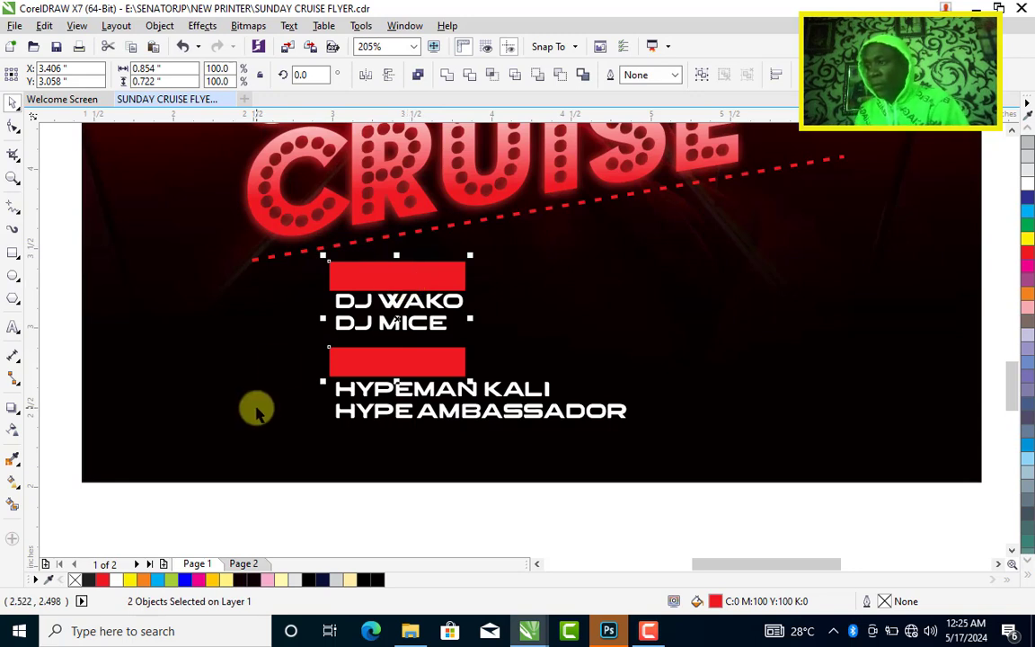
{"action": "key", "text": "ctrl+Page_Down"}
{"action": "left_click", "coordinate": [212, 393], "text": "shift"}
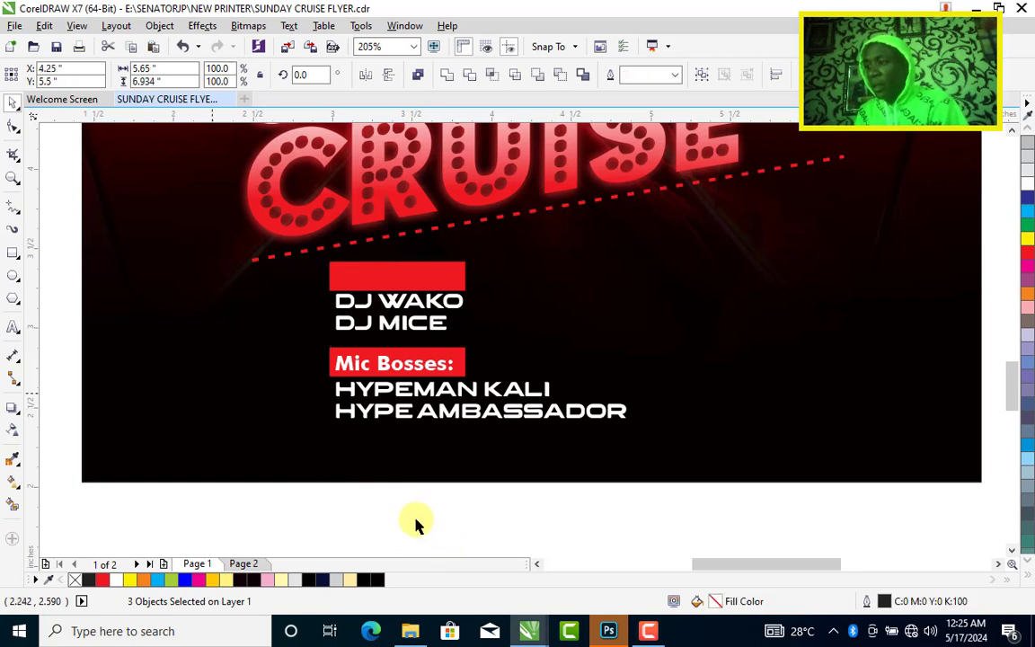
{"action": "key", "text": "ctrl+Page_Down"}
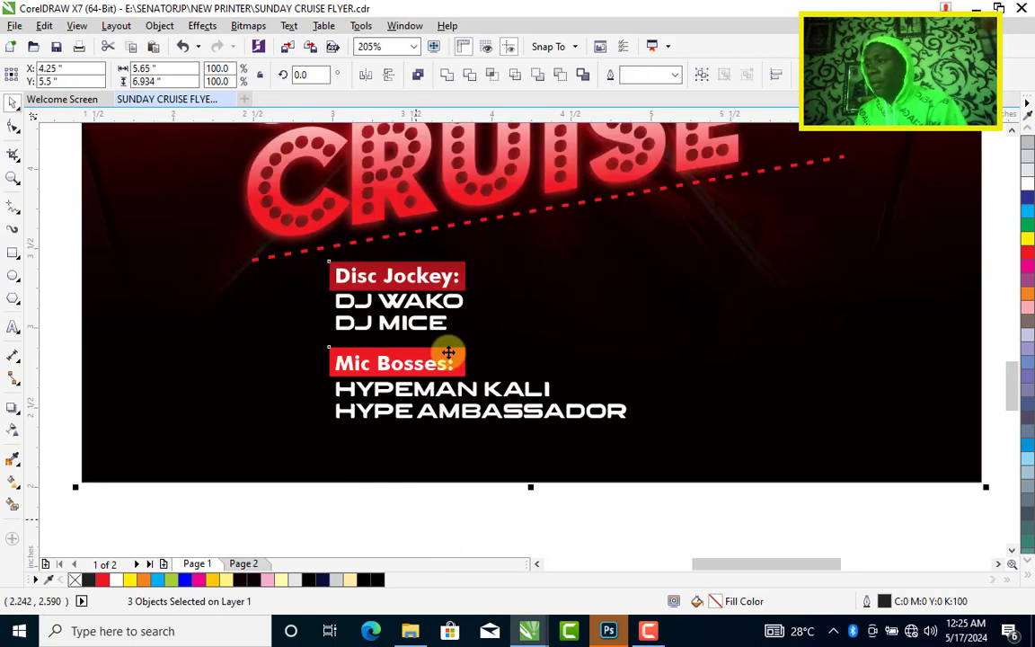
{"action": "left_click", "coordinate": [448, 355]}
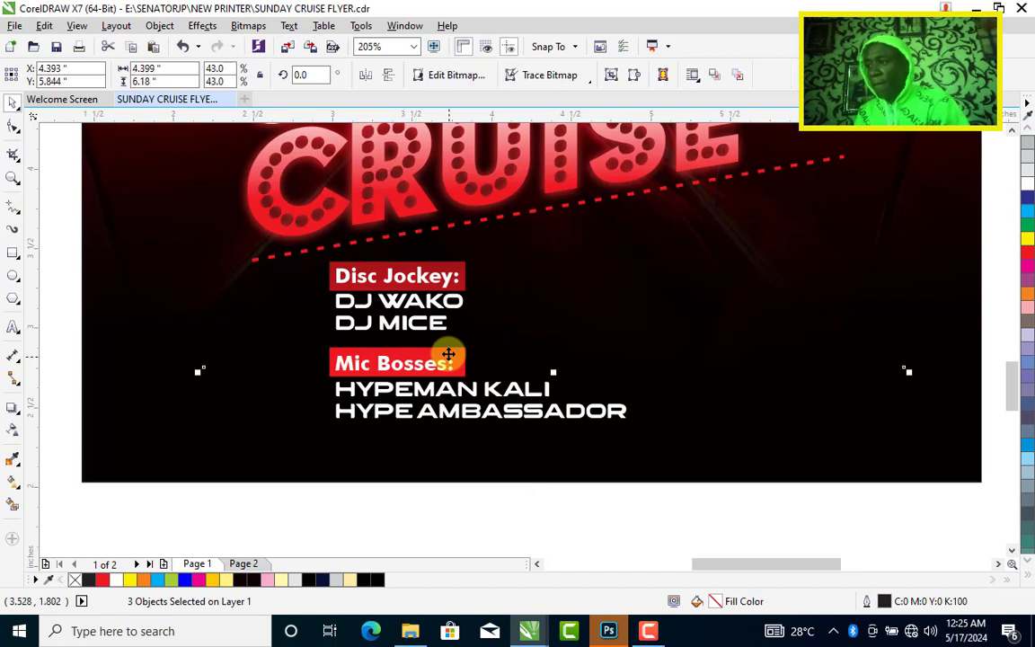
{"action": "left_click", "coordinate": [448, 355]}
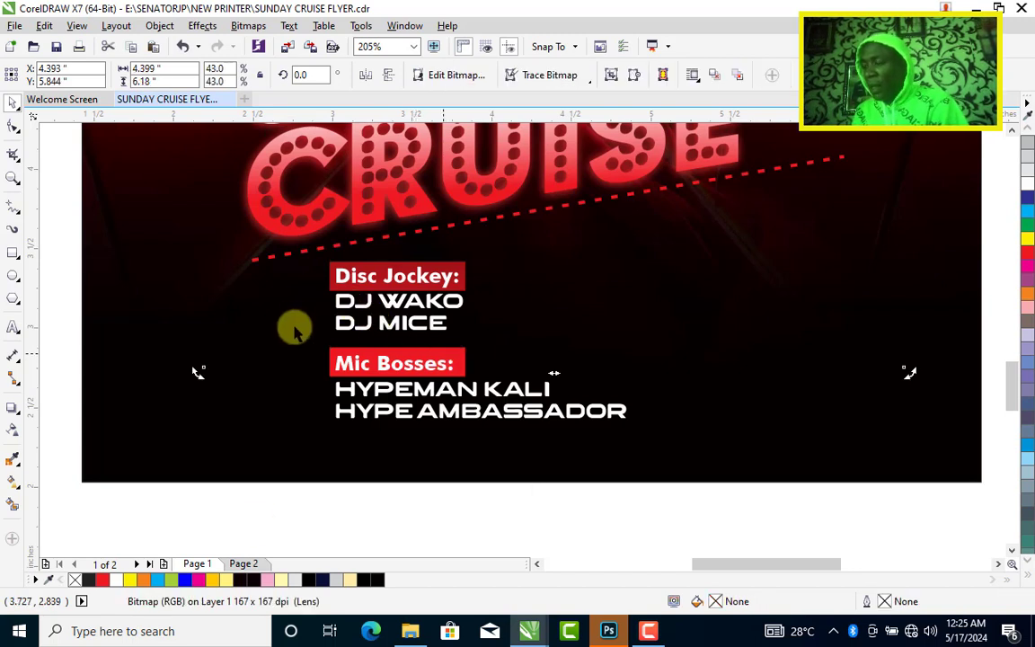
{"action": "key", "text": "Escape"}
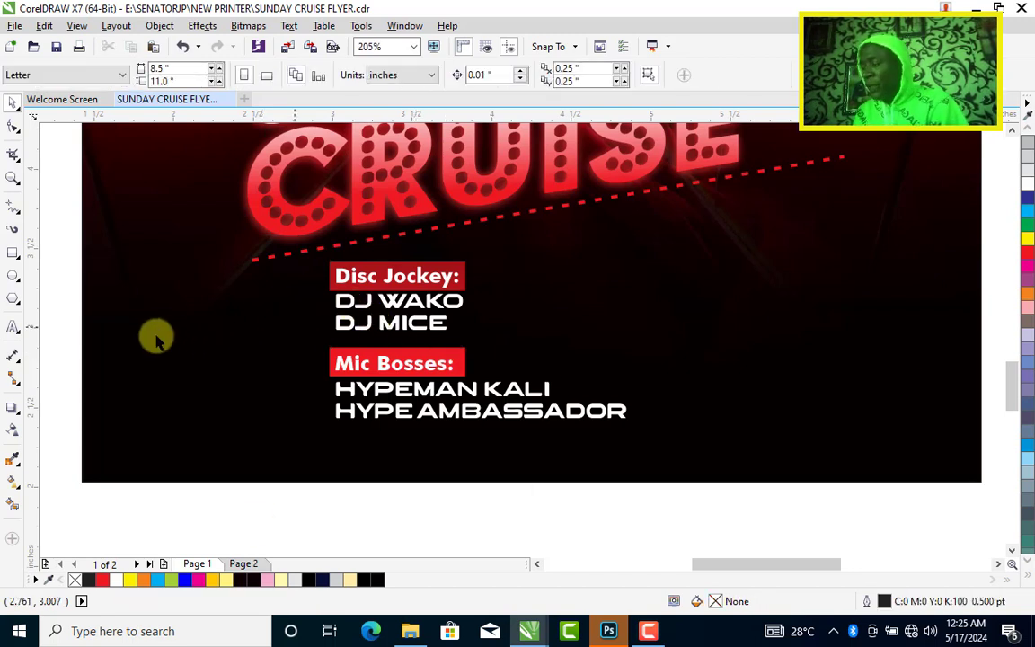
{"action": "left_click", "coordinate": [157, 335]}
{"action": "left_click", "coordinate": [345, 283], "text": "shift"}
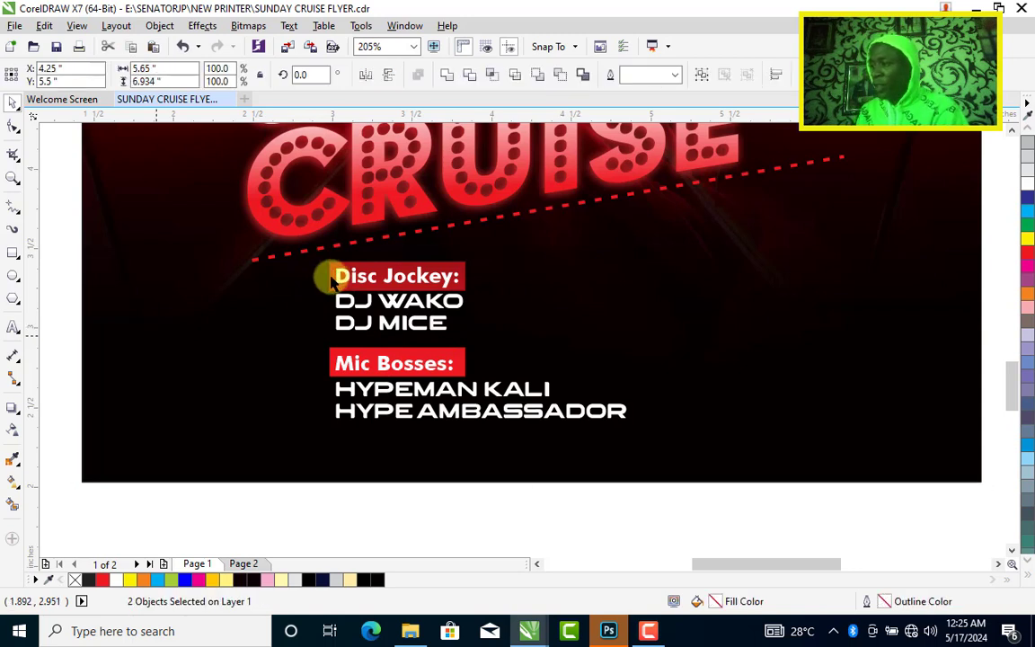
Apply a uniform transparency of 50 to both red heading rectangles.
{"action": "left_click", "coordinate": [453, 355]}
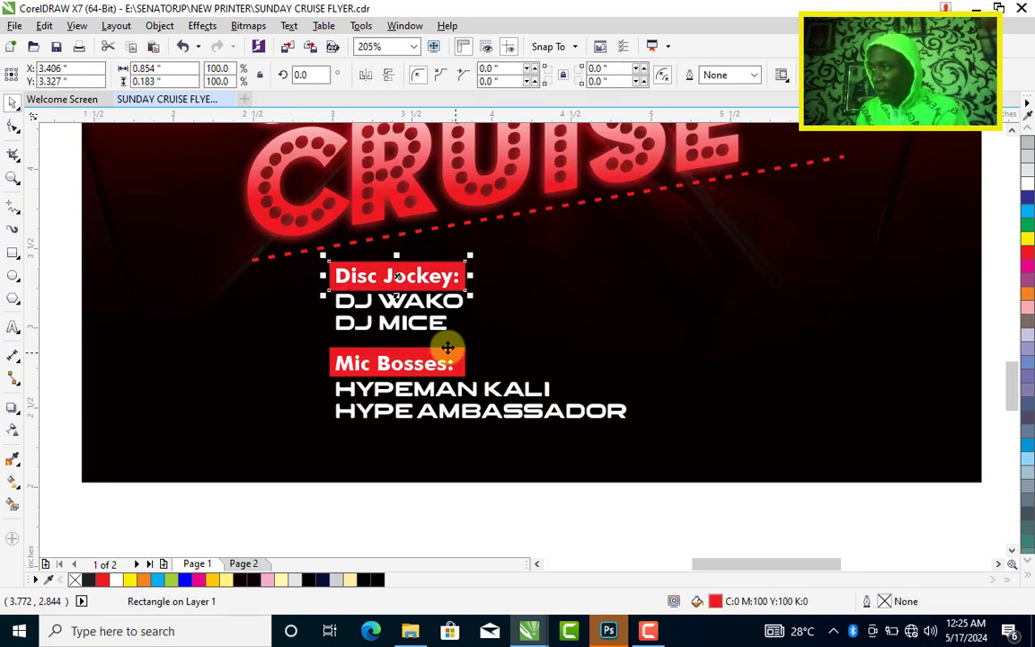
{"action": "left_click", "coordinate": [14, 435]}
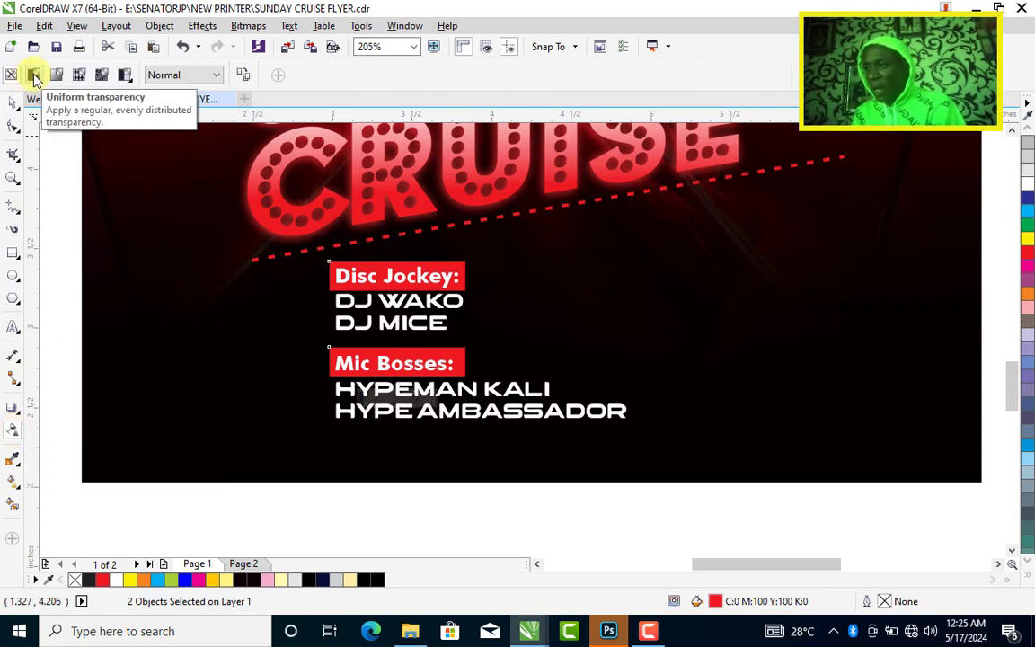
{"action": "left_click", "coordinate": [34, 79]}
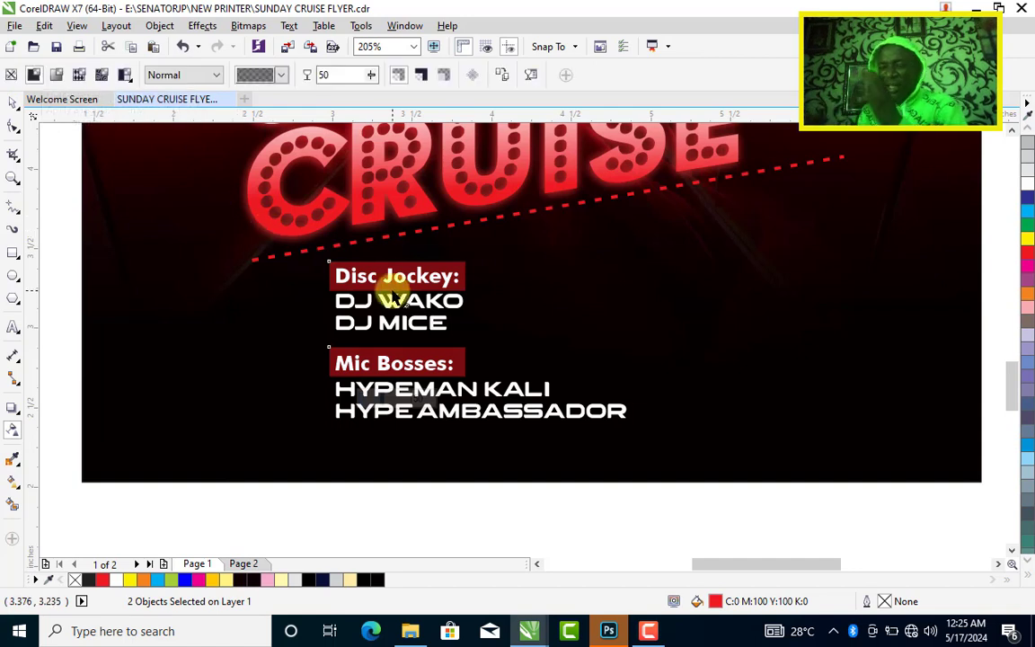
{"action": "left_click", "coordinate": [12, 101]}
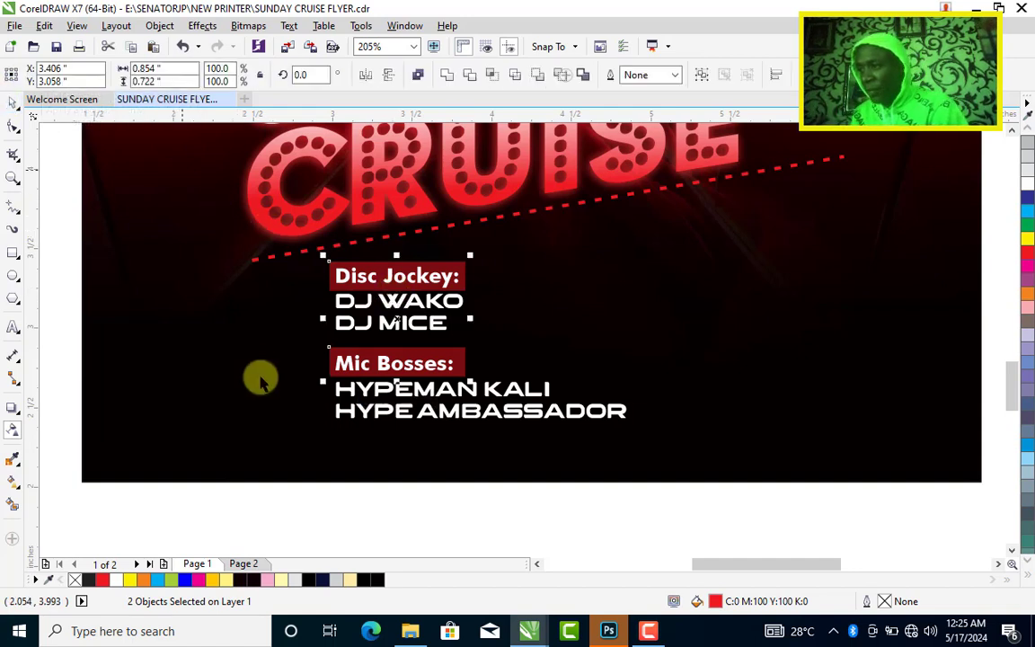
{"action": "left_click", "coordinate": [333, 440]}
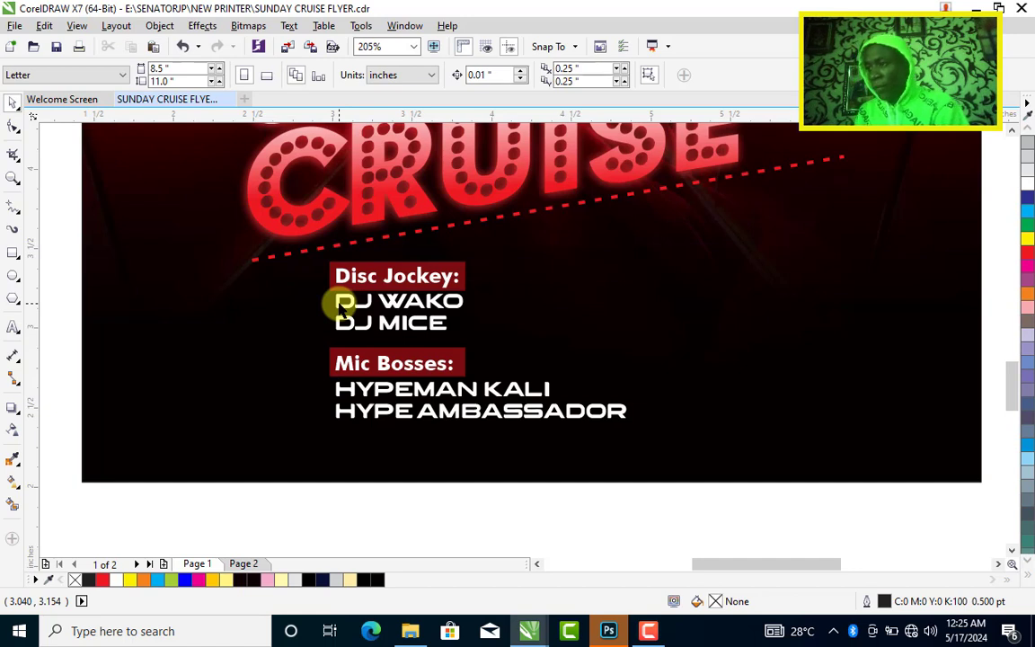
Centre the Mic Bosses and Disc Jockey headings vertically on their red rectangles, keeping the text left-aligned with the names.
{"action": "left_click", "coordinate": [388, 363]}
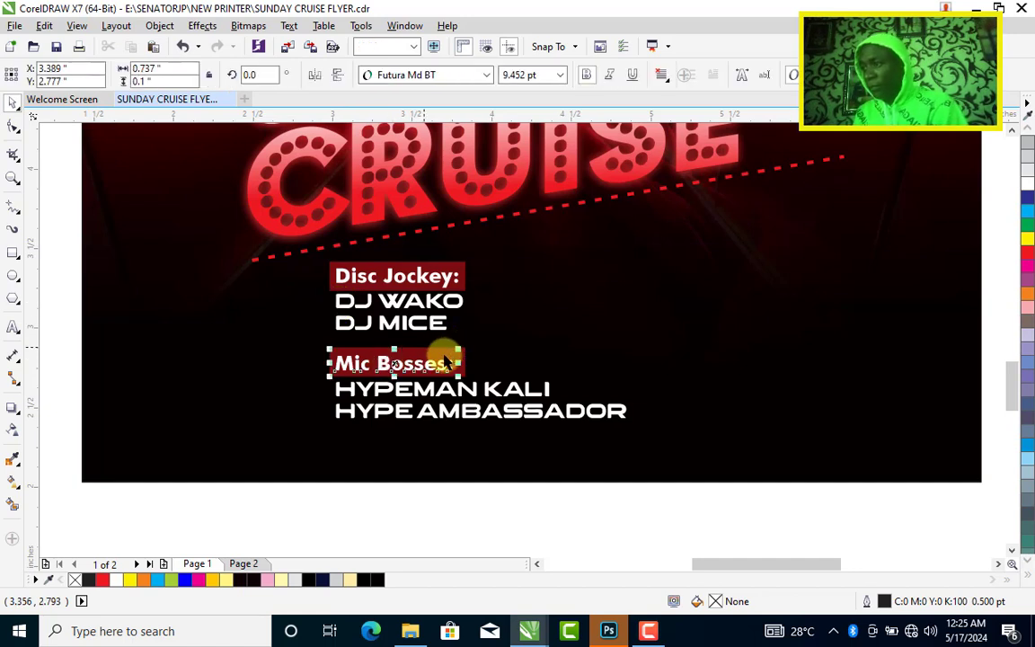
{"action": "left_click", "coordinate": [447, 270]}
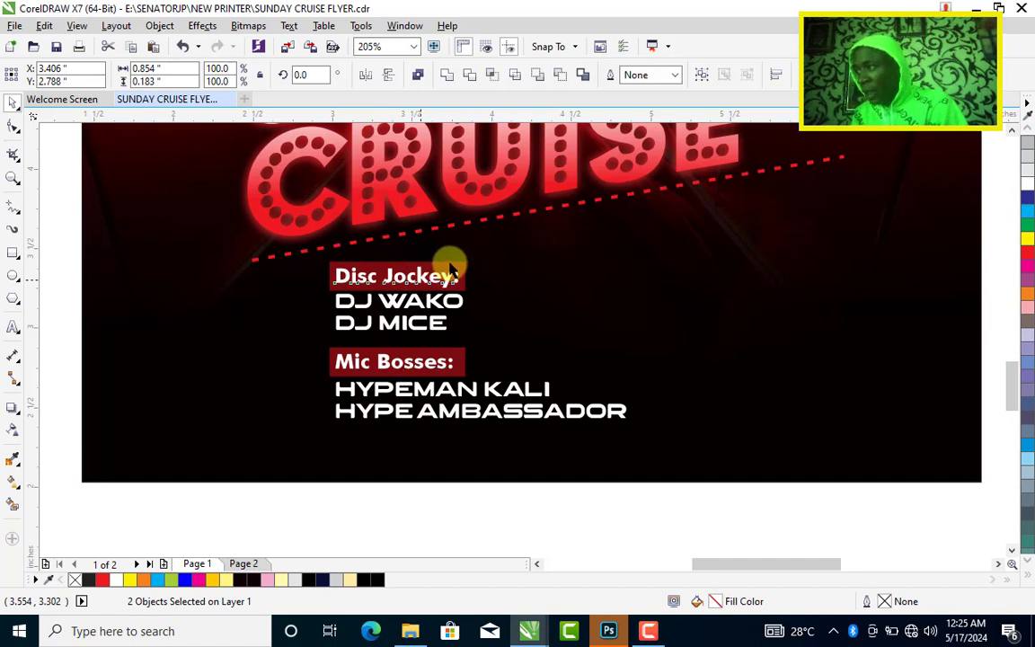
{"action": "left_click", "coordinate": [446, 269], "text": "shift"}
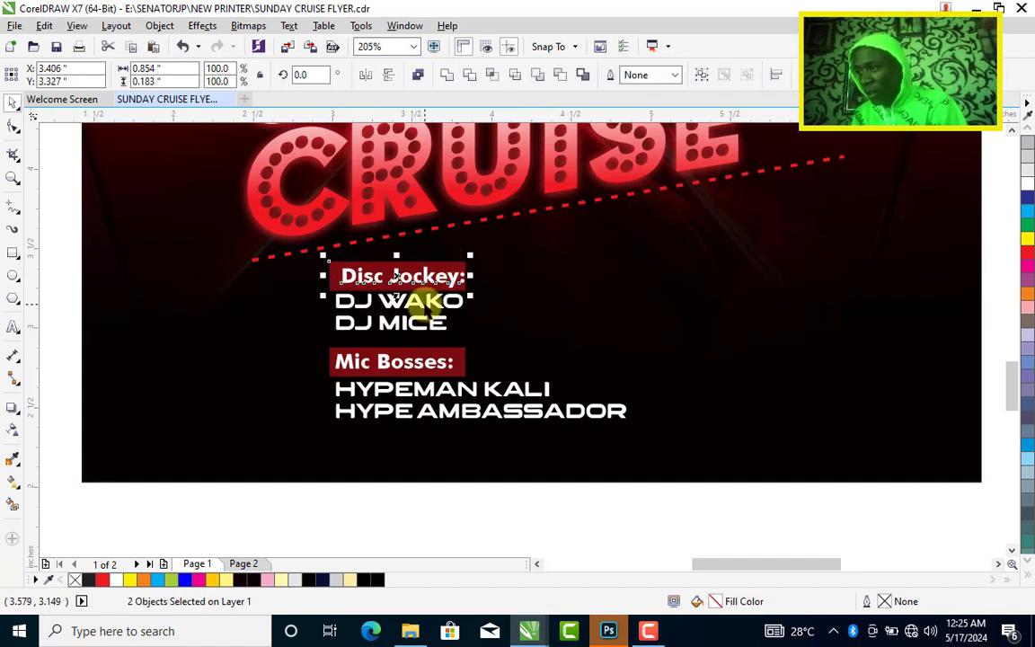
{"action": "key", "text": "e"}
{"action": "left_click", "coordinate": [288, 536]}
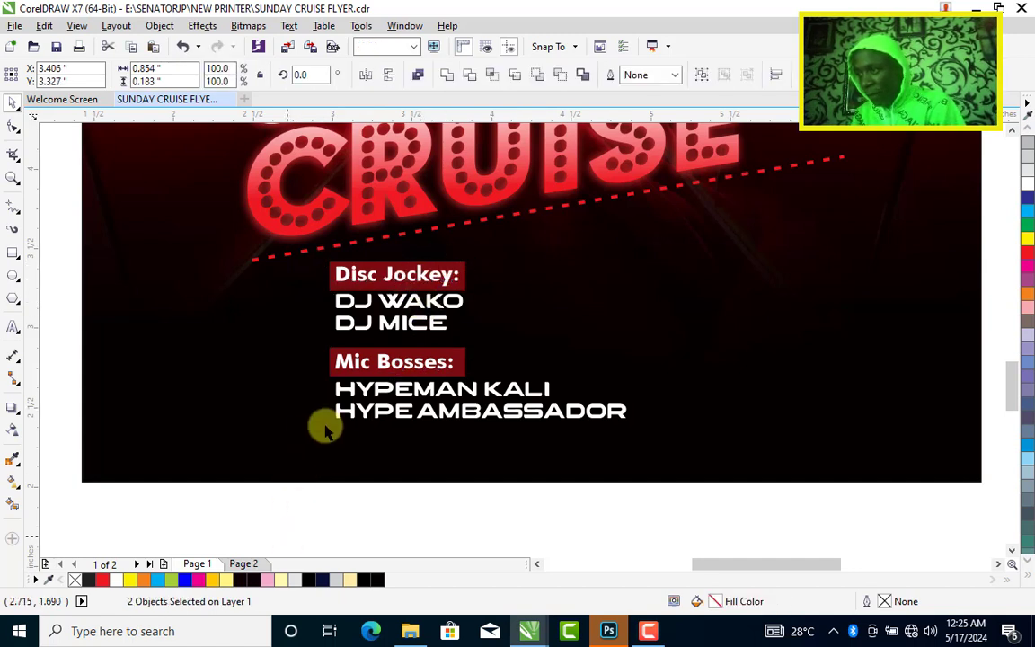
Nudge the Disc Jockey and Mic Bosses headings with their red bars about 0.05 inches to the right.
{"action": "left_click_drag", "start_coordinate": [69, 238], "coordinate": [492, 300]}
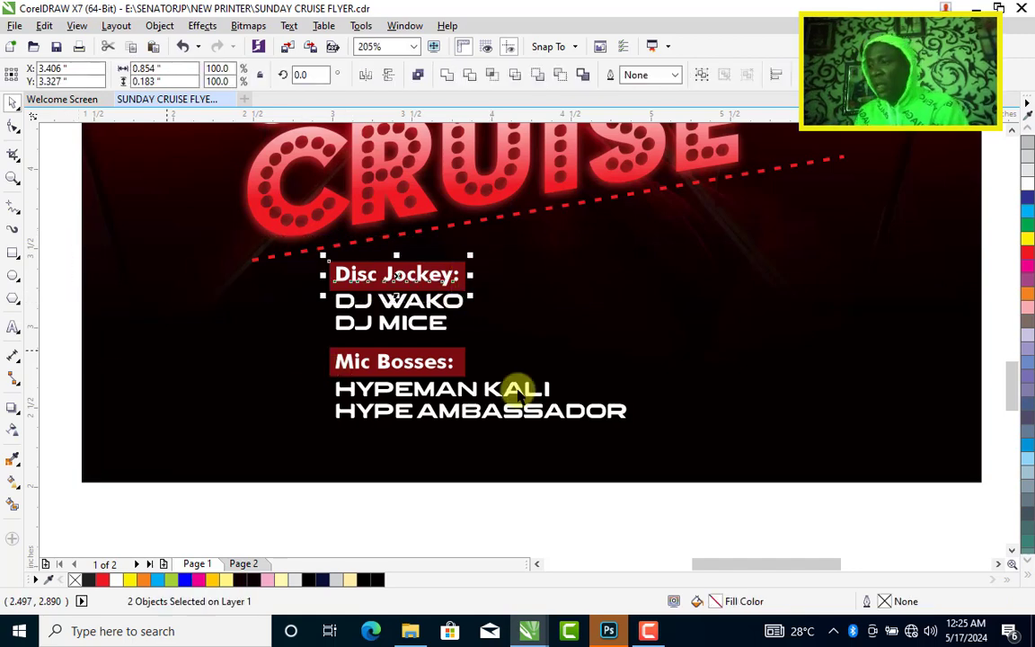
{"action": "left_click", "coordinate": [394, 363], "text": "shift"}
{"action": "key", "text": "Right"}
{"action": "key", "text": "Right"}
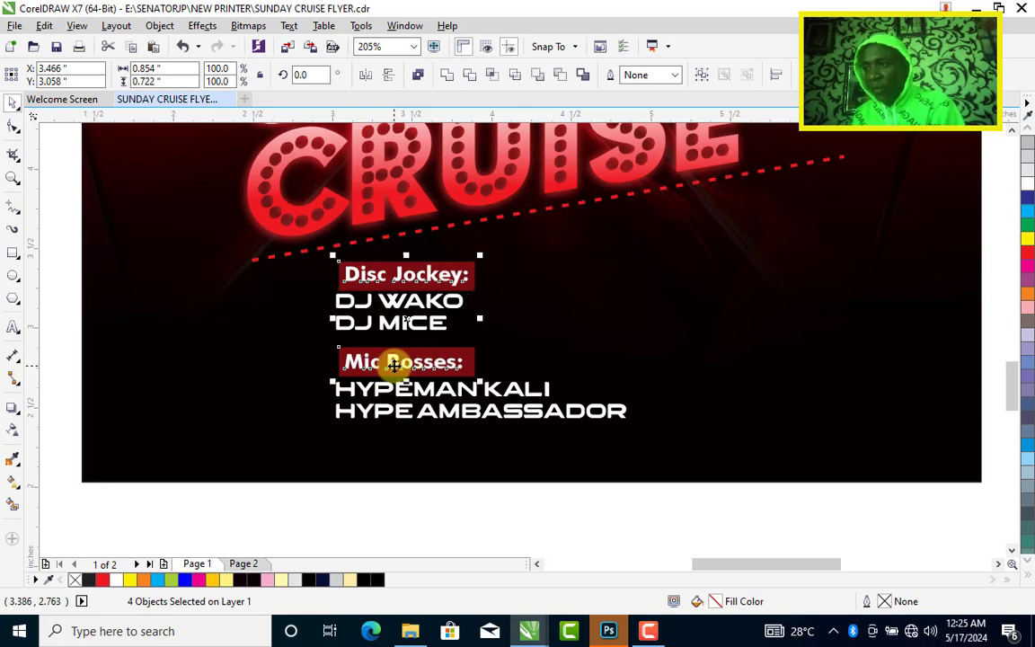
{"action": "key", "text": "Left"}
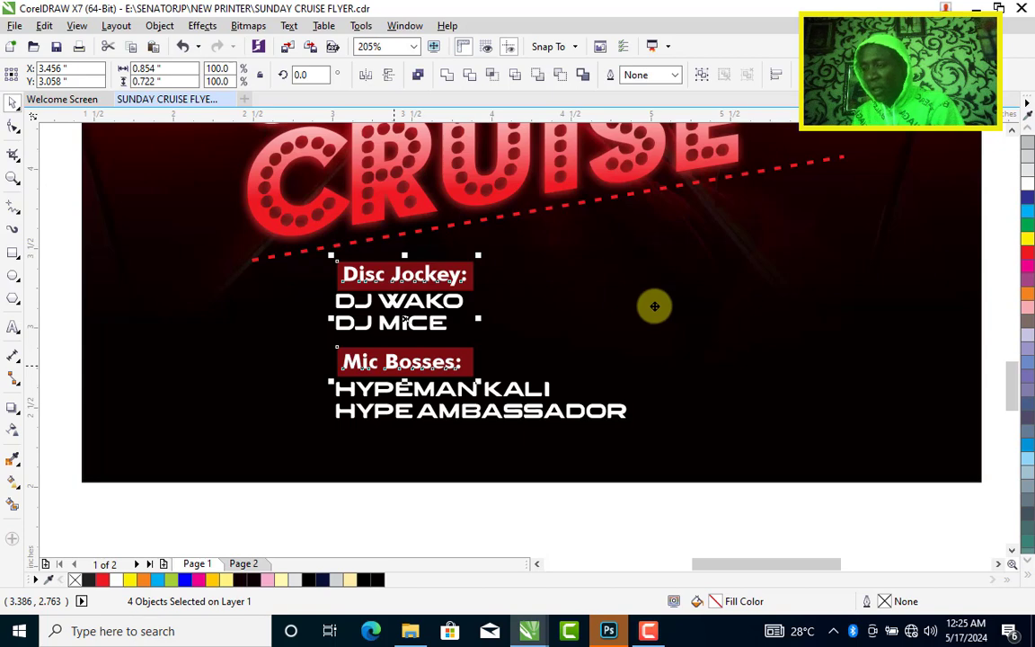
Place the Mic Bosses heading, bar and names beside the Disc Jockey column, check the alignment with temporary guidelines, and remove the guidelines.
{"action": "left_click_drag", "start_coordinate": [651, 303], "coordinate": [643, 278]}
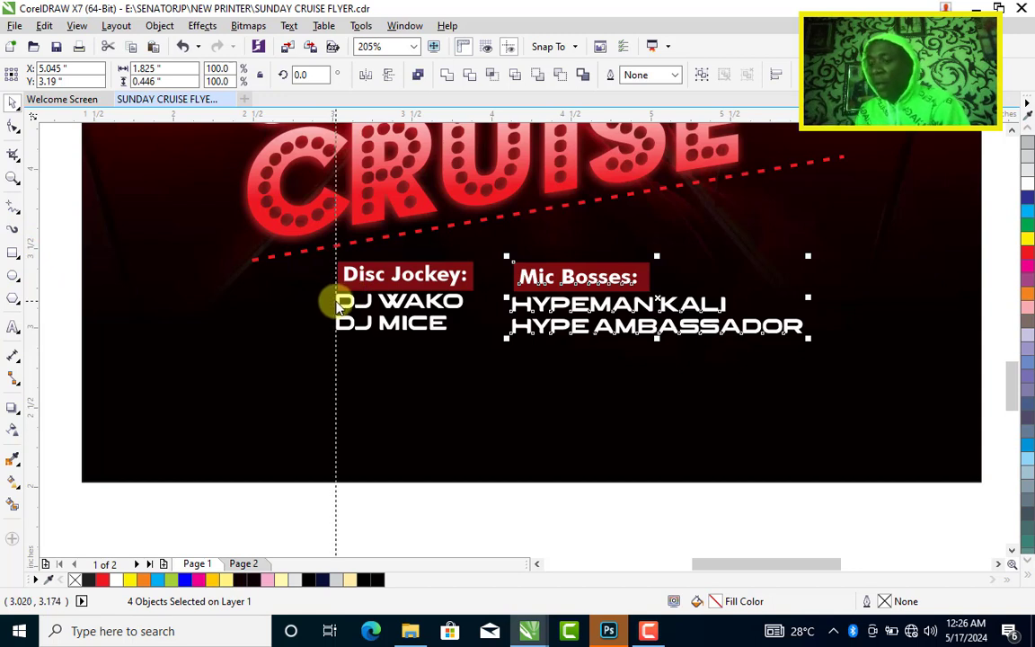
{"action": "left_click_drag", "start_coordinate": [336, 305], "coordinate": [336, 307]}
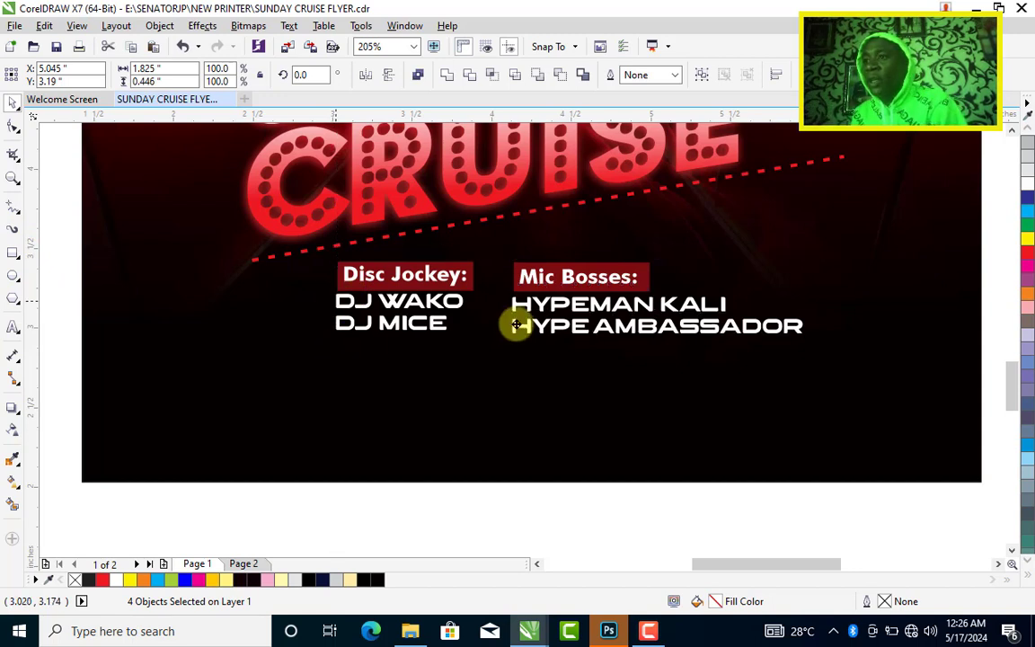
{"action": "left_click_drag", "start_coordinate": [513, 327], "coordinate": [513, 327]}
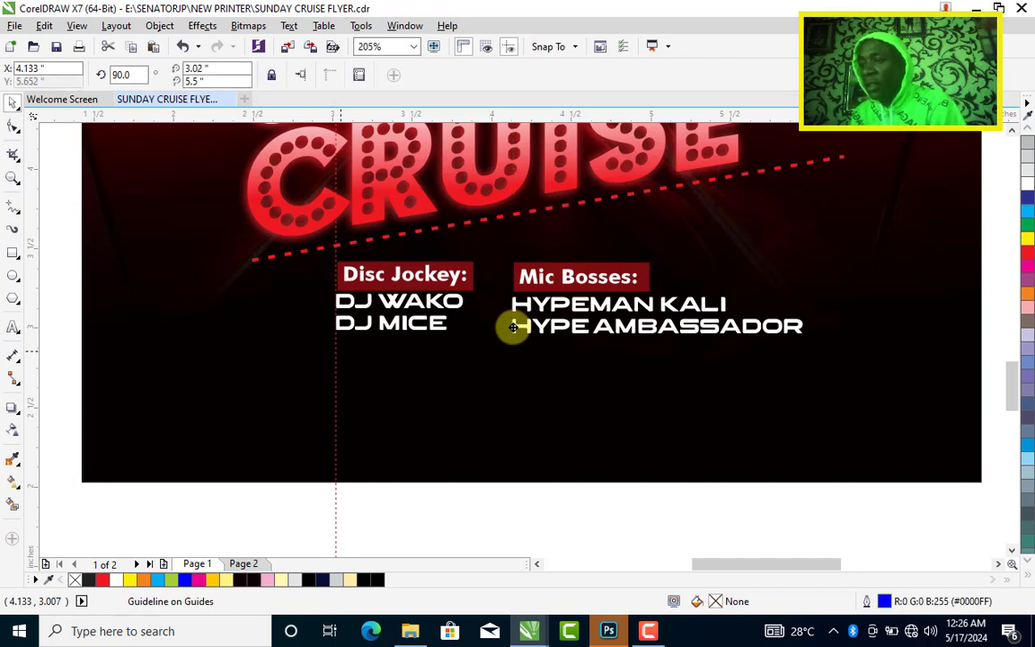
{"action": "left_click", "coordinate": [654, 120]}
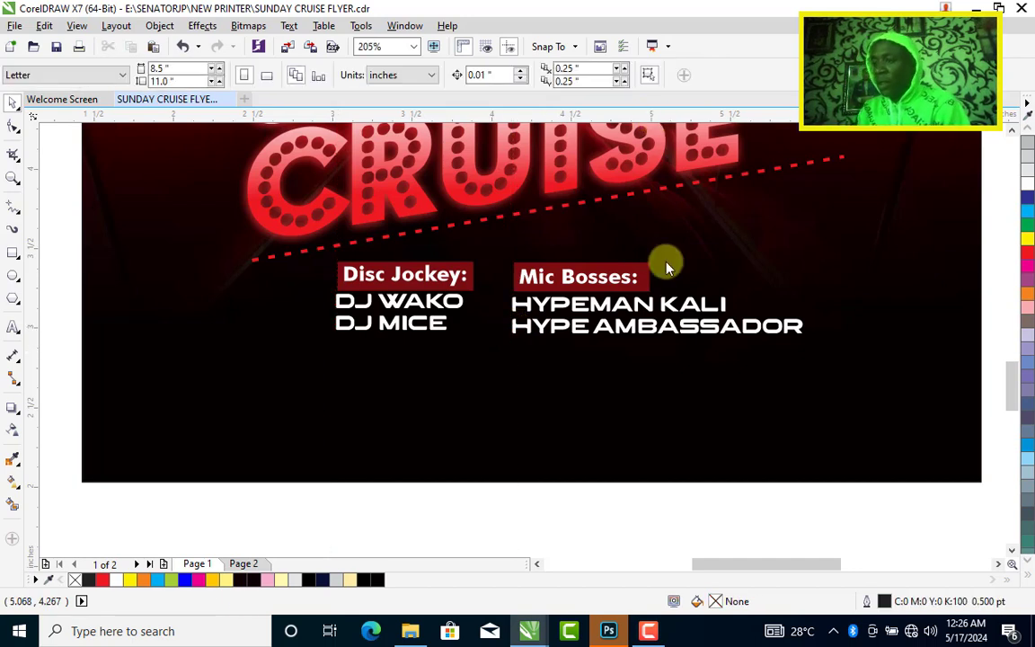
{"action": "left_click_drag", "start_coordinate": [666, 262], "coordinate": [666, 263]}
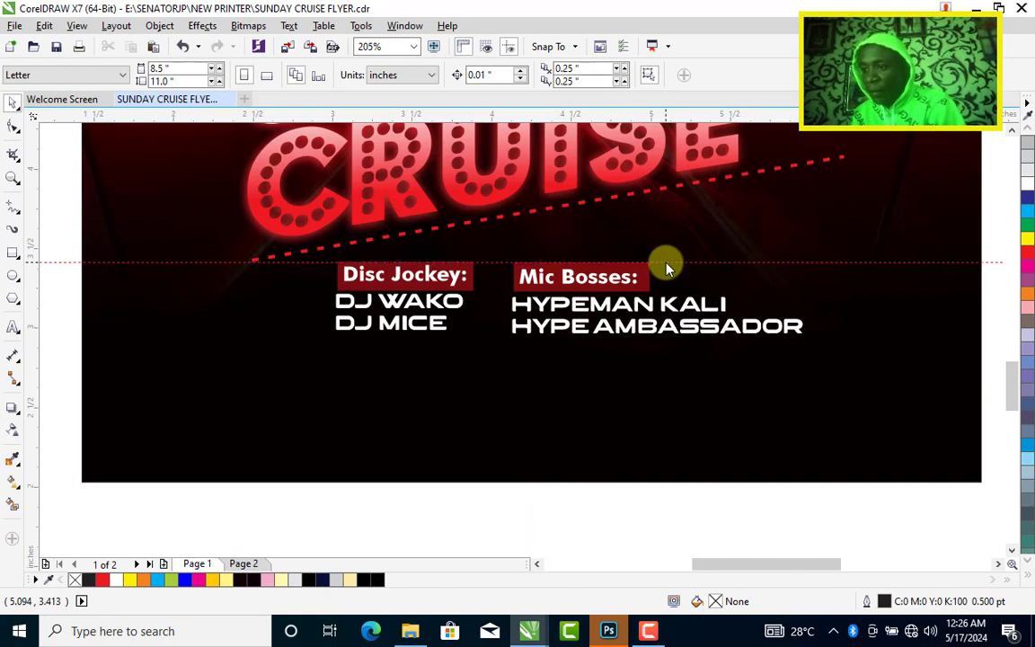
{"action": "key", "text": "Delete"}
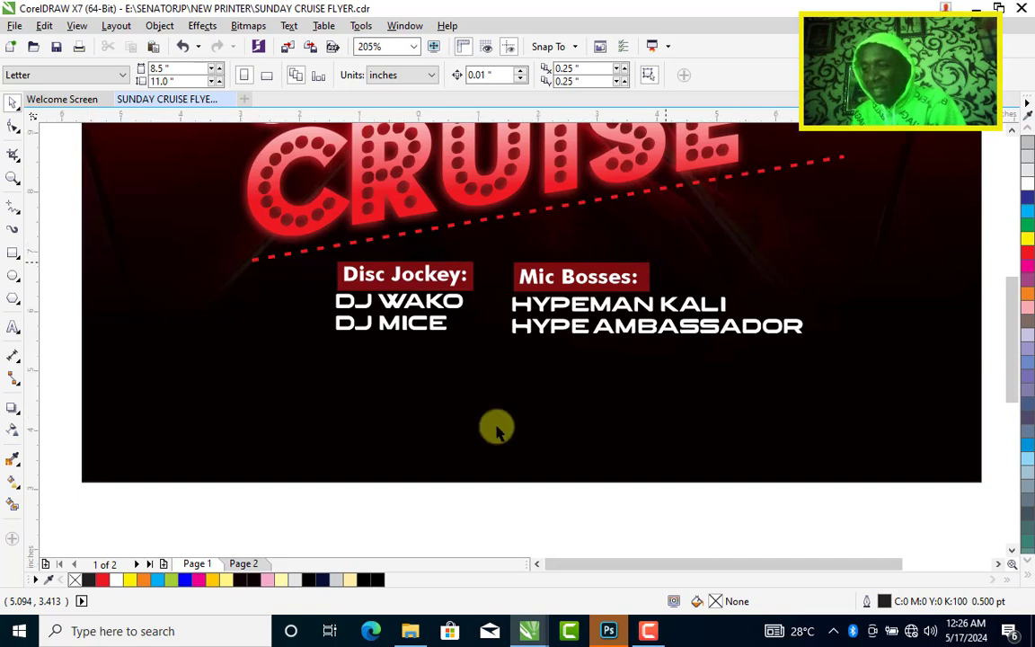
Skew the whole lineup block vertically by about 7 degrees to follow the title's slant and move it just below the dashed line.
{"action": "key", "text": "F4"}
{"action": "left_click_drag", "start_coordinate": [683, 516], "coordinate": [583, 517]}
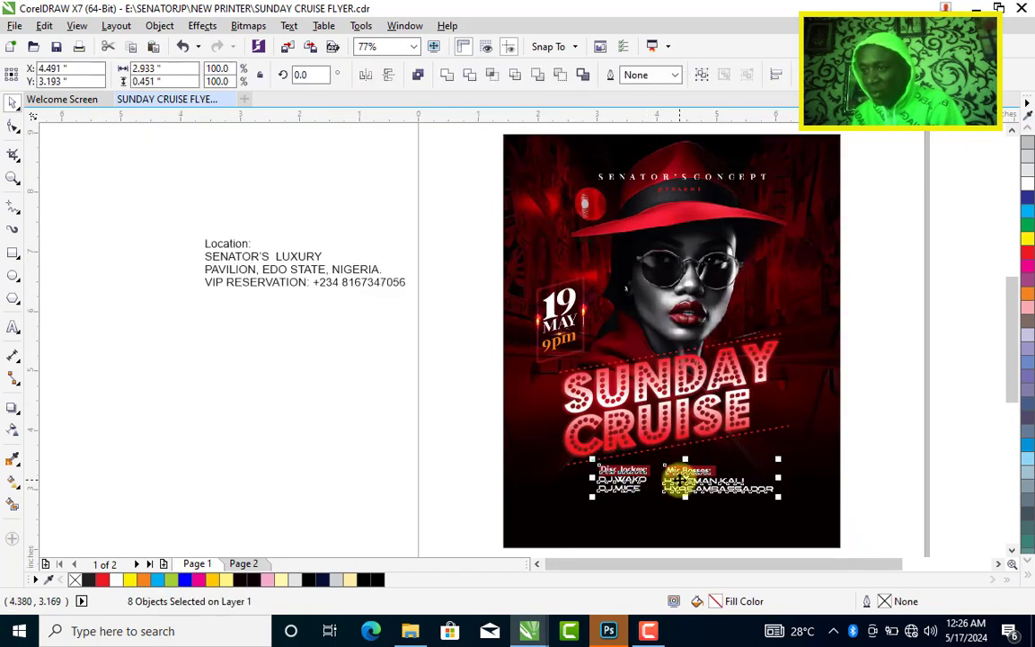
{"action": "left_click", "coordinate": [680, 481]}
{"action": "left_click_drag", "start_coordinate": [592, 479], "coordinate": [594, 501]}
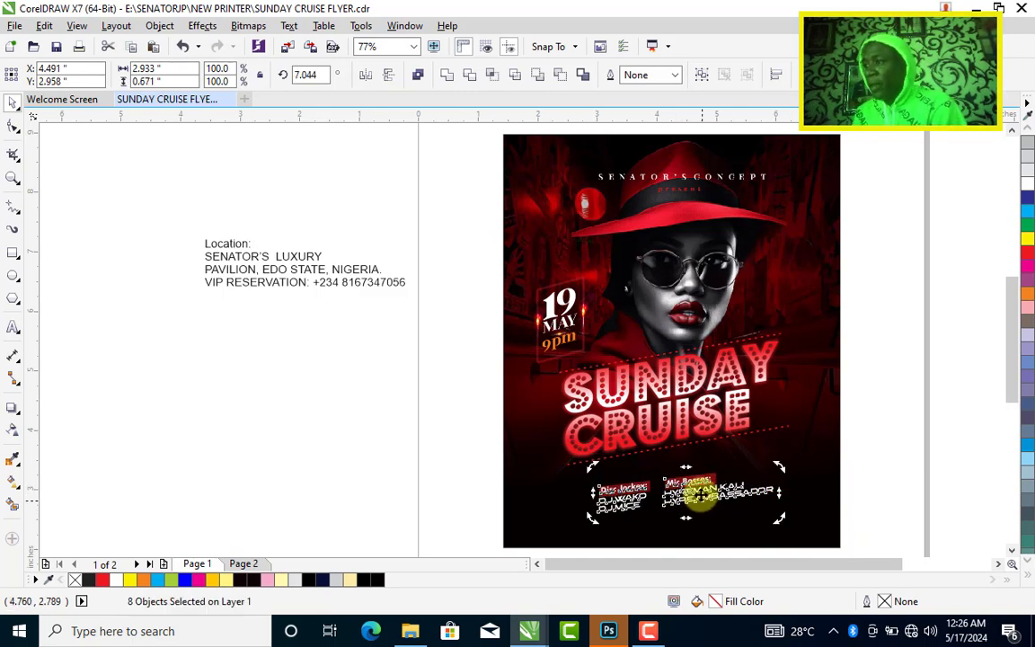
{"action": "left_click_drag", "start_coordinate": [700, 494], "coordinate": [684, 468]}
{"action": "left_click", "coordinate": [426, 449]}
Cut the location and VIP reservation text, paste it as a new artistic text object, and move it onto the flyer below the lineup.
{"action": "left_click", "coordinate": [228, 250]}
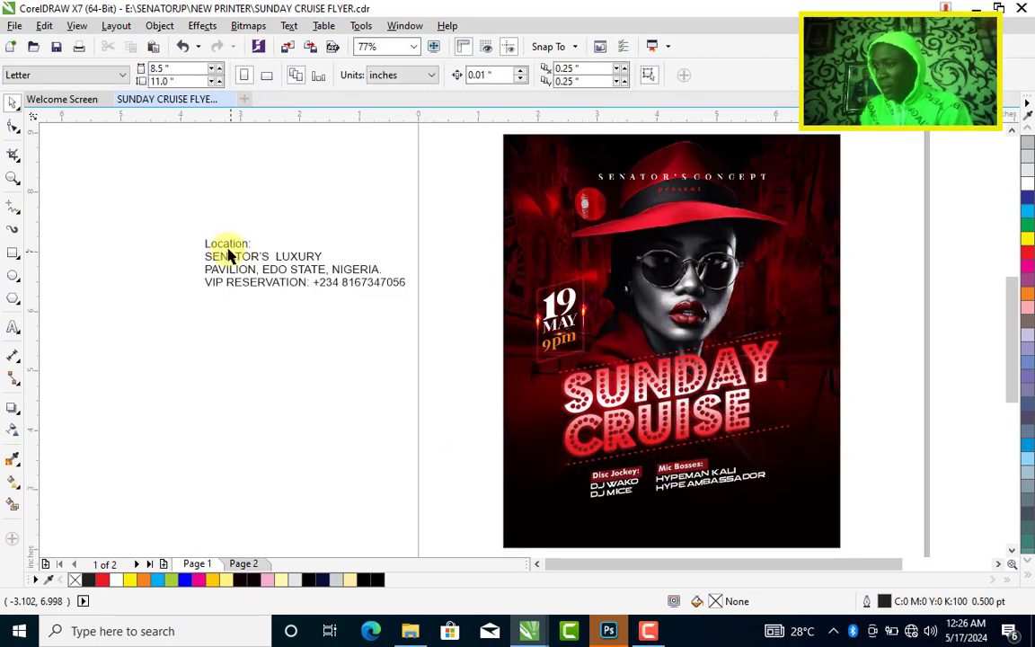
{"action": "double_click", "coordinate": [207, 246]}
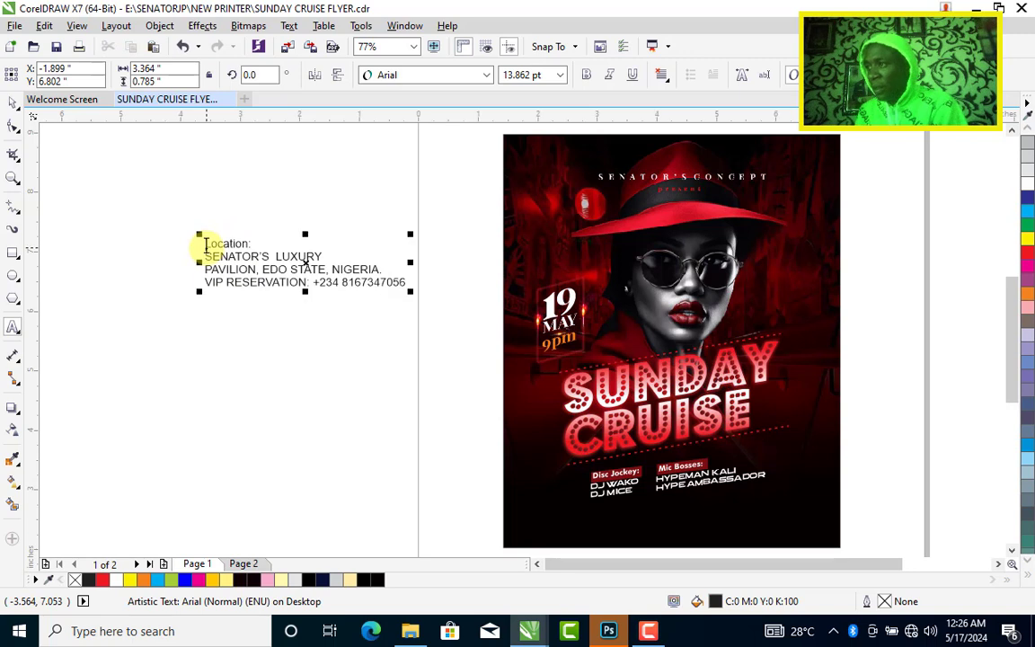
{"action": "key", "text": "ctrl+a"}
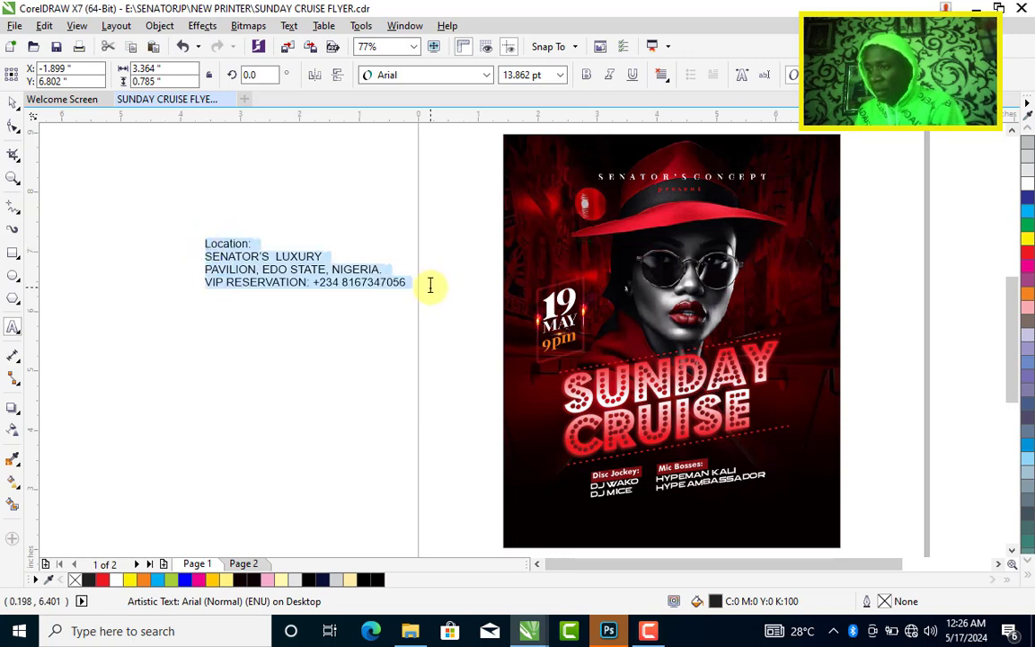
{"action": "key", "text": "ctrl+x"}
{"action": "left_click", "coordinate": [407, 488]}
{"action": "key", "text": "ctrl+v"}
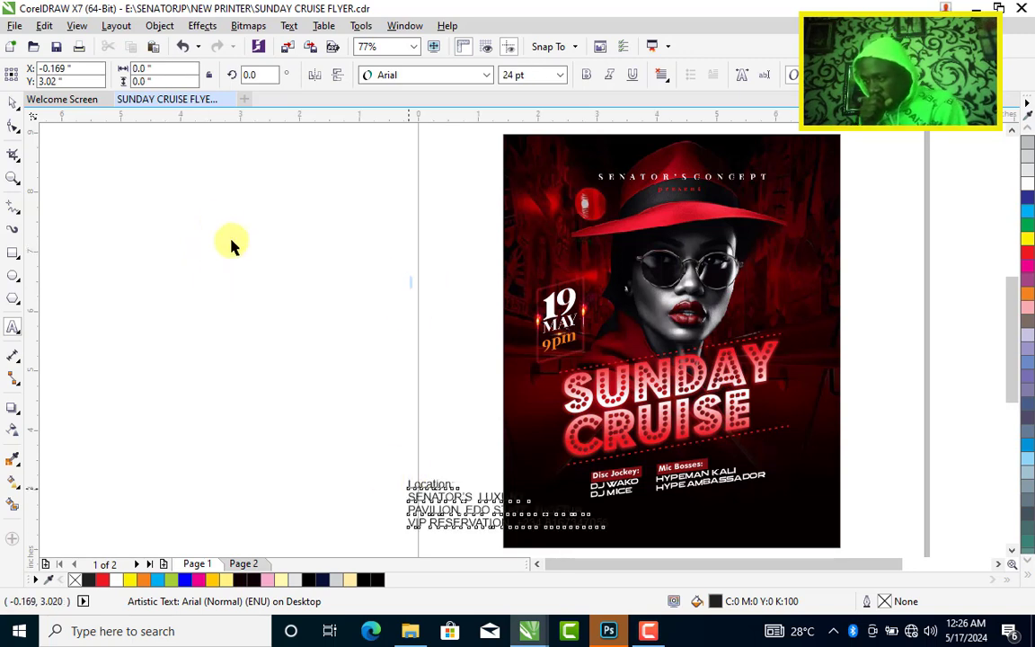
{"action": "left_click", "coordinate": [13, 103]}
{"action": "left_click_drag", "start_coordinate": [451, 501], "coordinate": [614, 512]}
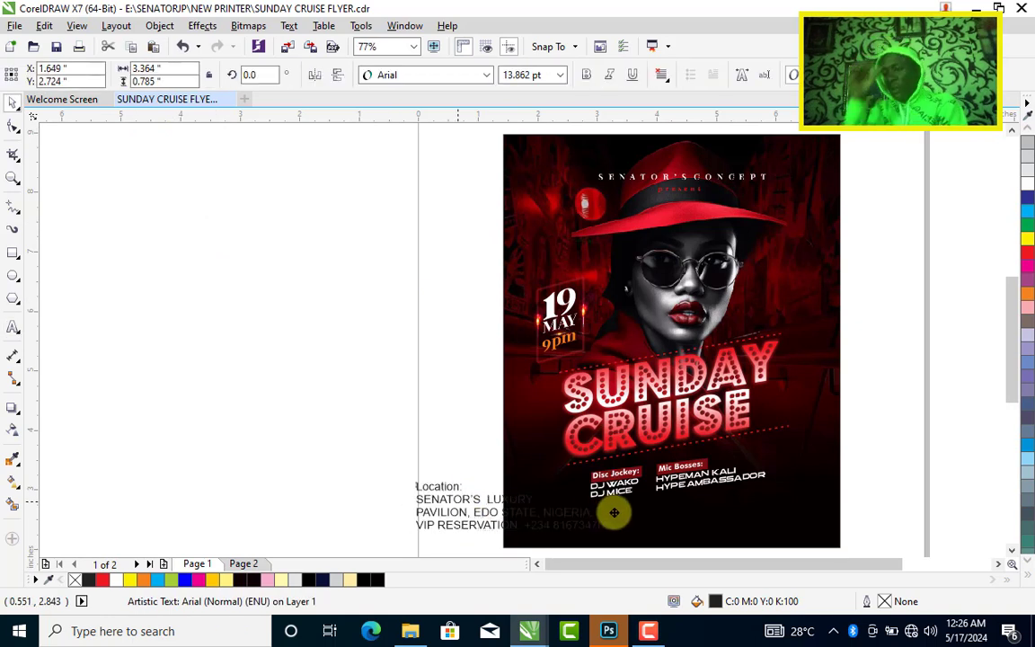
Colour the location and reservation text white and format it in the AGRESSIVE font at 10 pt.
{"action": "key", "text": "F2"}
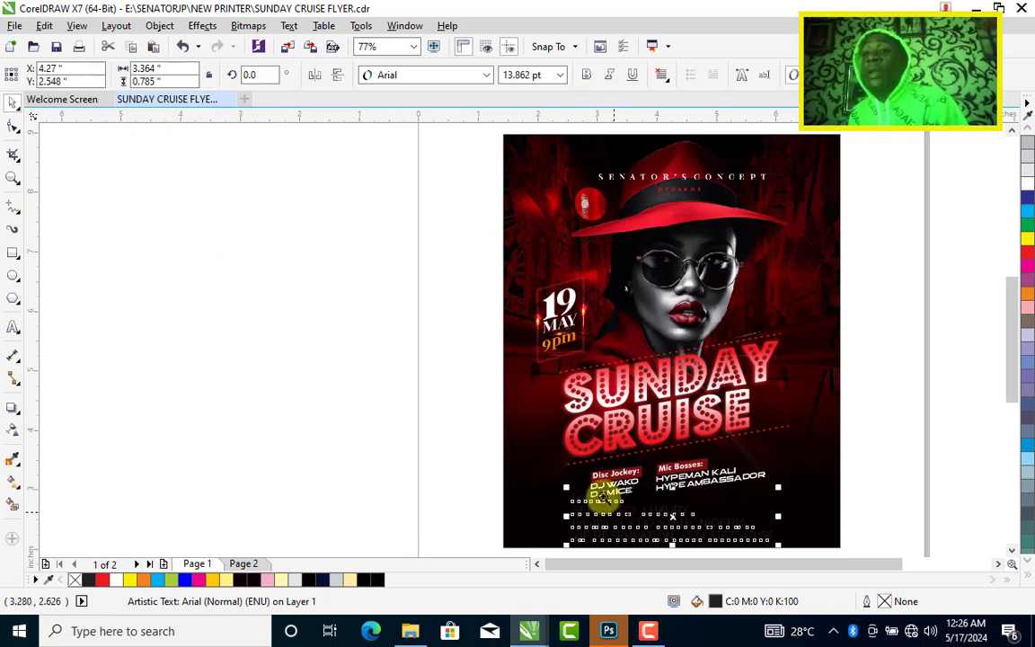
{"action": "left_click_drag", "start_coordinate": [543, 449], "coordinate": [858, 546]}
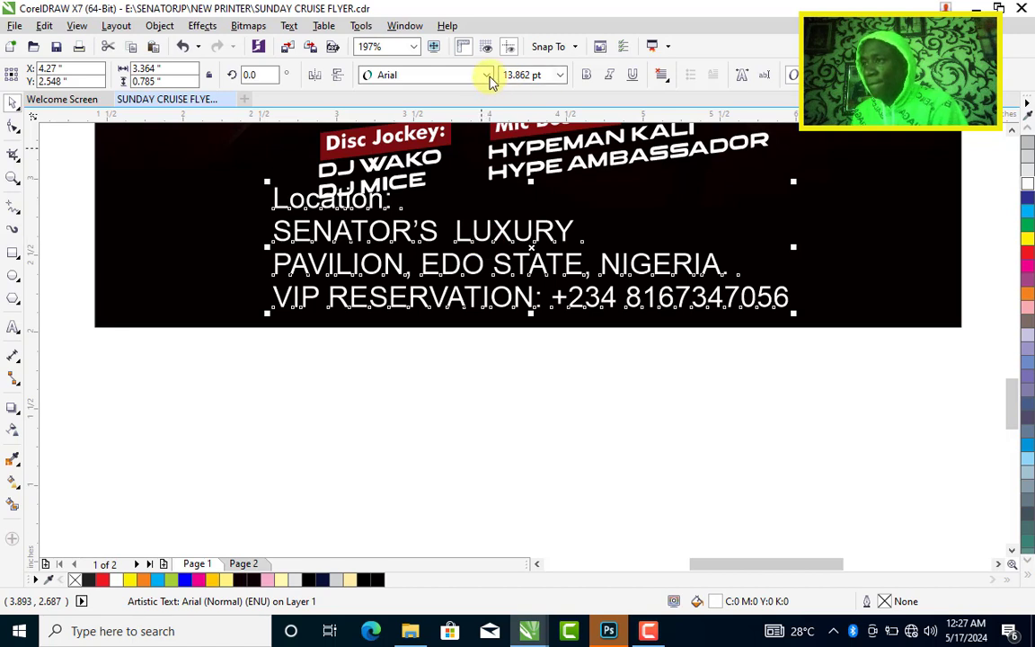
{"action": "left_click", "coordinate": [486, 75]}
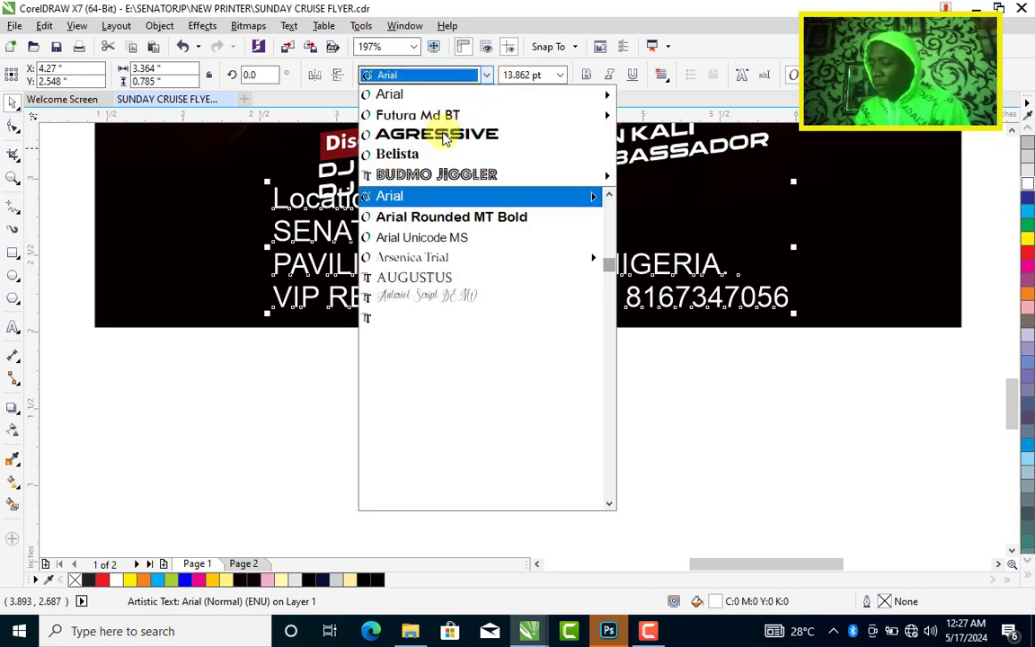
{"action": "left_click", "coordinate": [441, 135]}
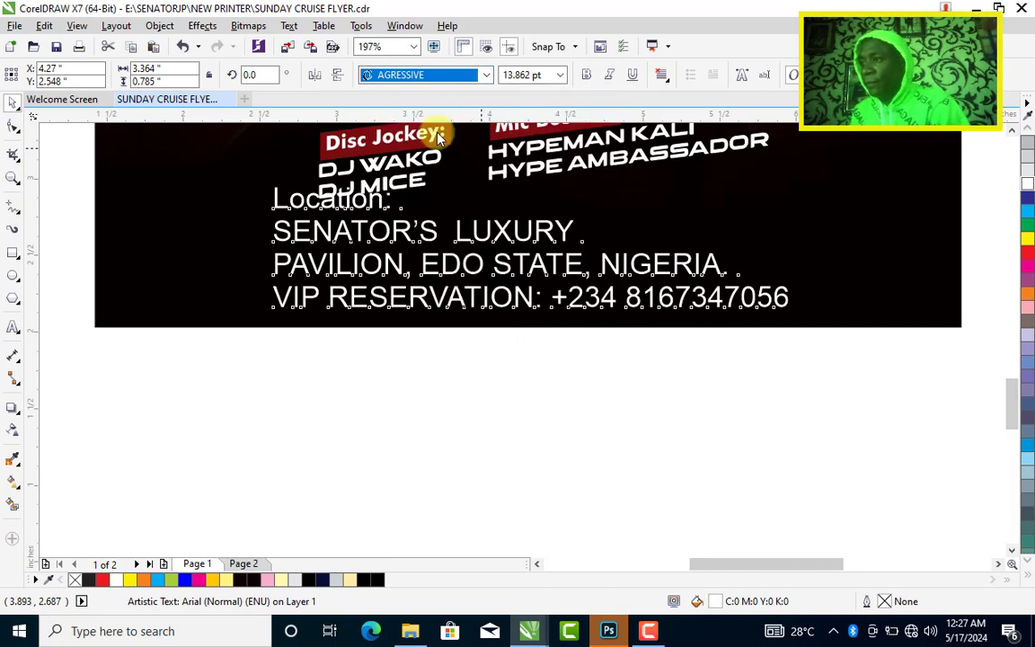
{"action": "left_click", "coordinate": [540, 81]}
{"action": "type", "text": "1"}
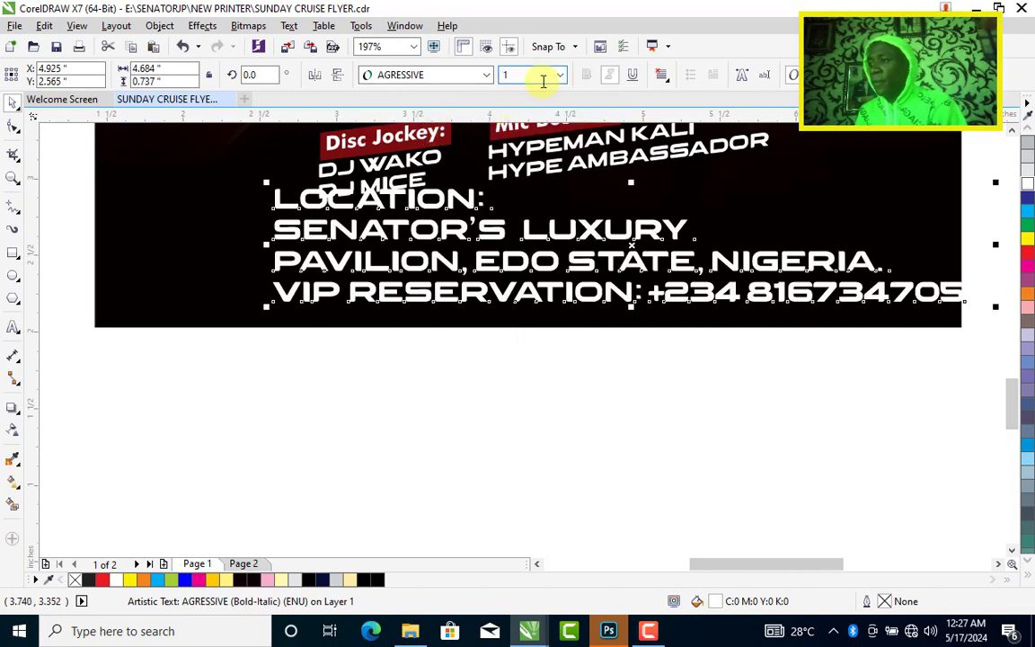
{"action": "type", "text": "0"}
{"action": "key", "text": "Return"}
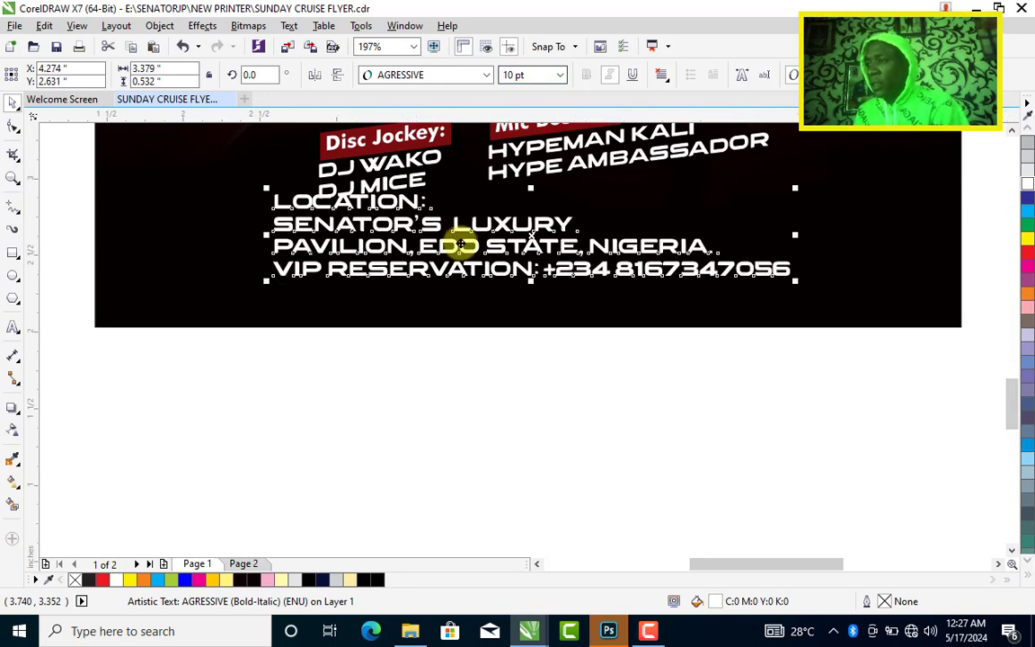
Move the location text clear of the lineup, break it apart into separate lines, and lower the VIP reservation line.
{"action": "key", "text": "ctrl+k"}
{"action": "left_click_drag", "start_coordinate": [457, 230], "coordinate": [462, 248]}
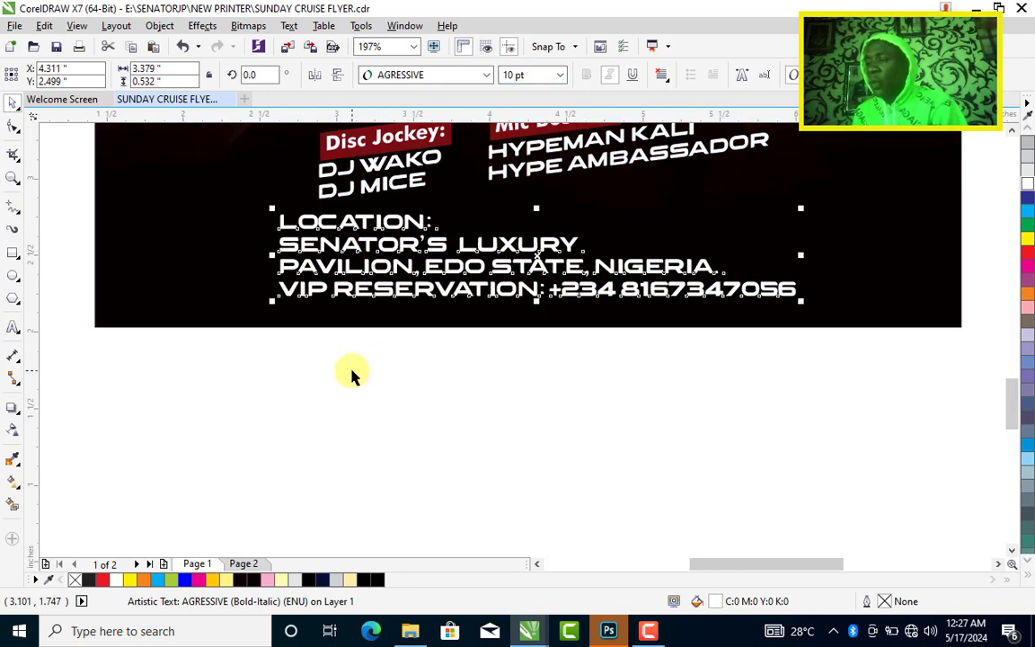
{"action": "left_click", "coordinate": [359, 223]}
{"action": "left_click_drag", "start_coordinate": [409, 289], "coordinate": [408, 309]}
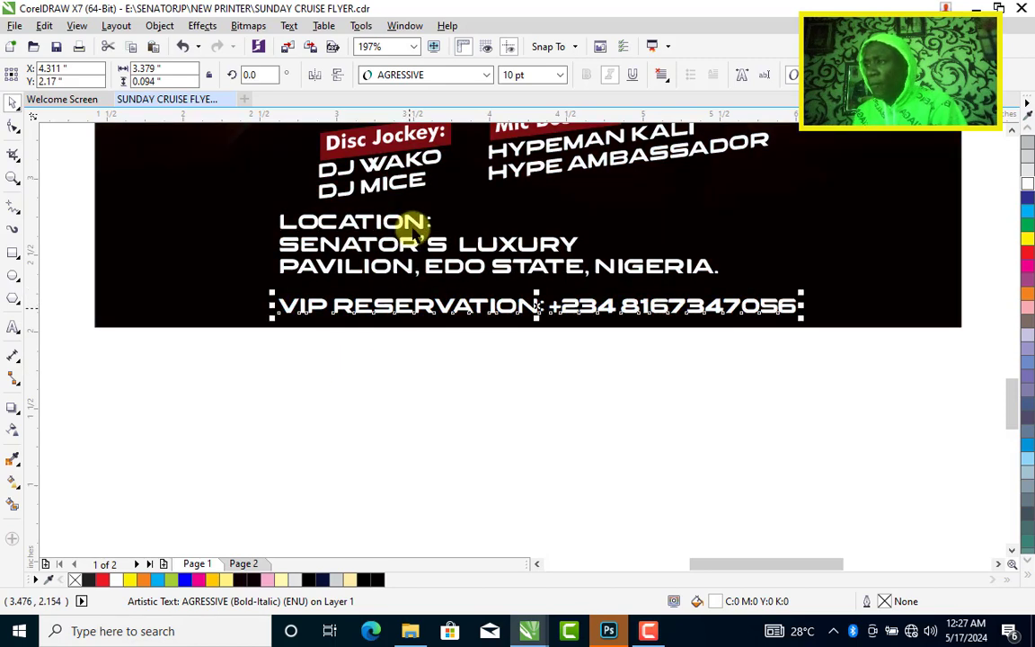
Enlarge the SENATOR'S LUXURY line to about 14 pt and colour it red.
{"action": "left_click", "coordinate": [377, 215]}
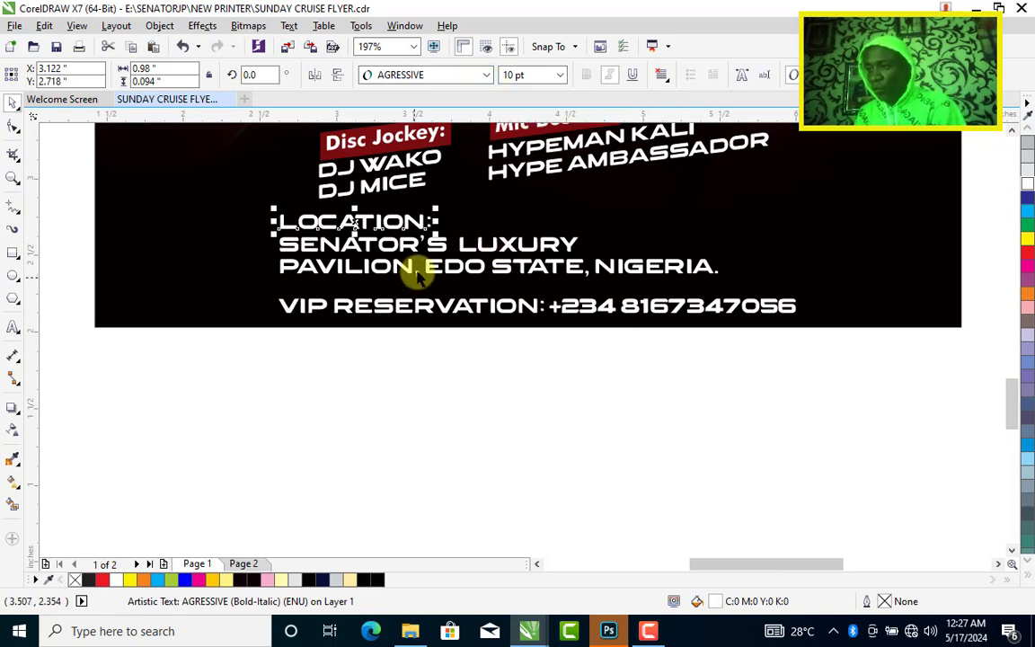
{"action": "key", "text": "F4"}
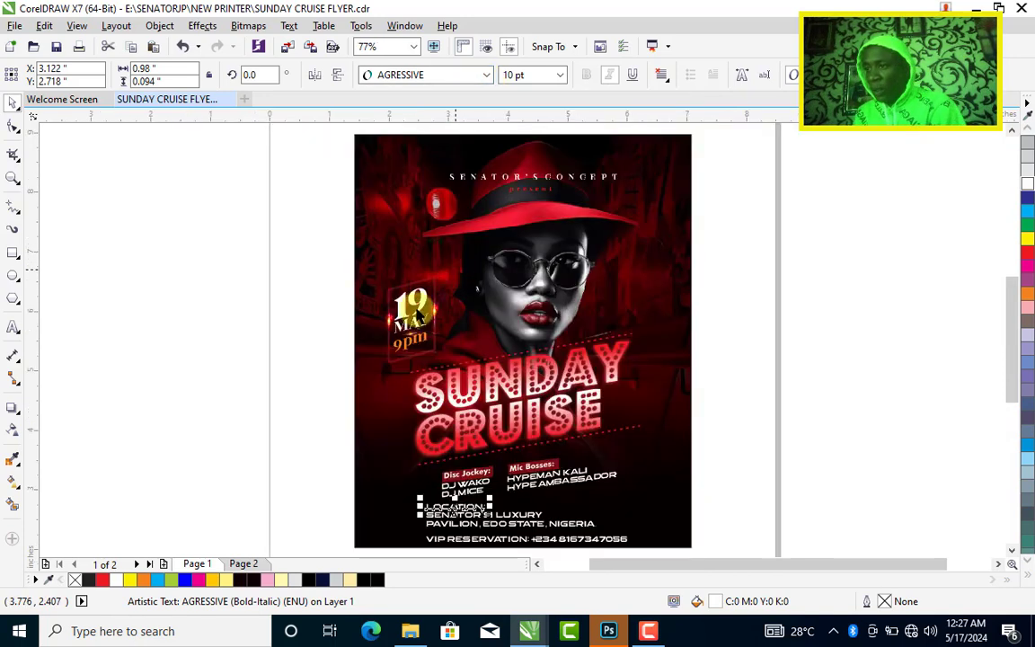
{"action": "left_click_drag", "start_coordinate": [310, 393], "coordinate": [762, 544]}
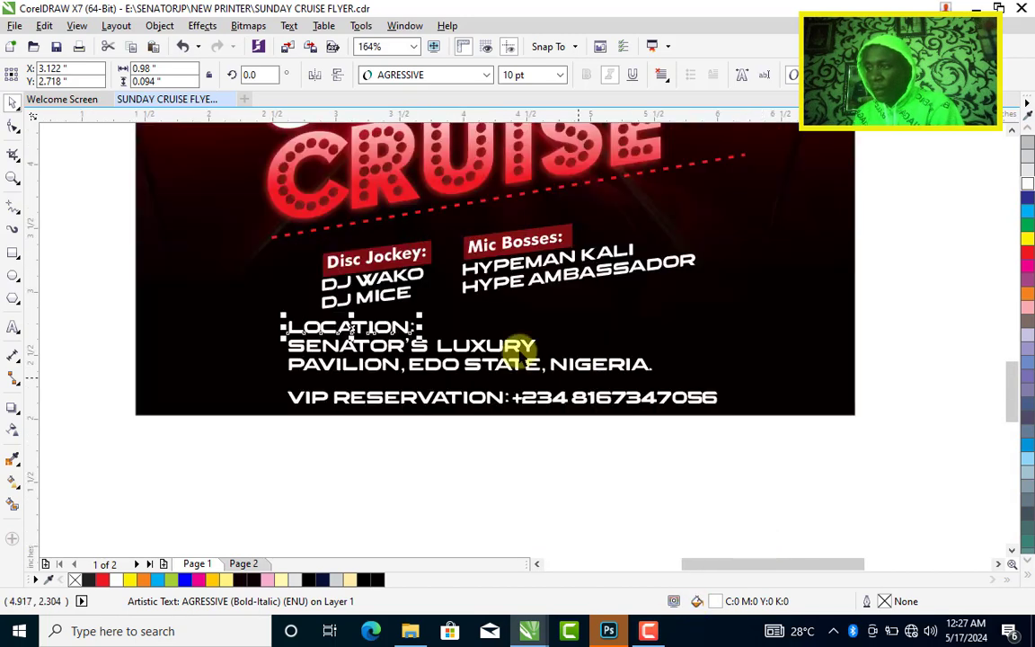
{"action": "left_click", "coordinate": [537, 349]}
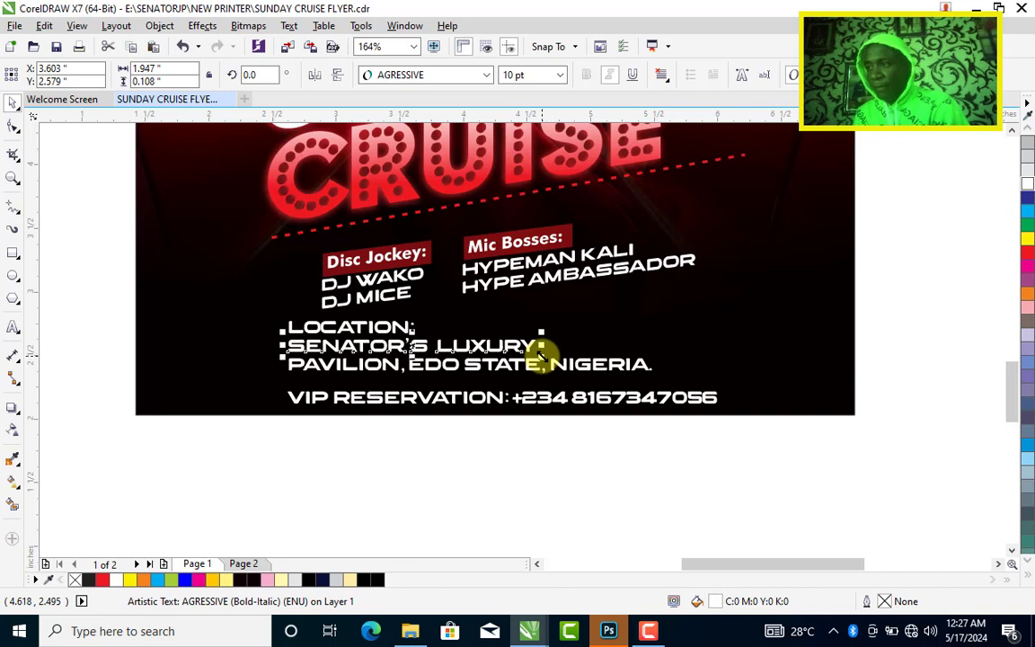
{"action": "left_click_drag", "start_coordinate": [540, 355], "coordinate": [642, 315]}
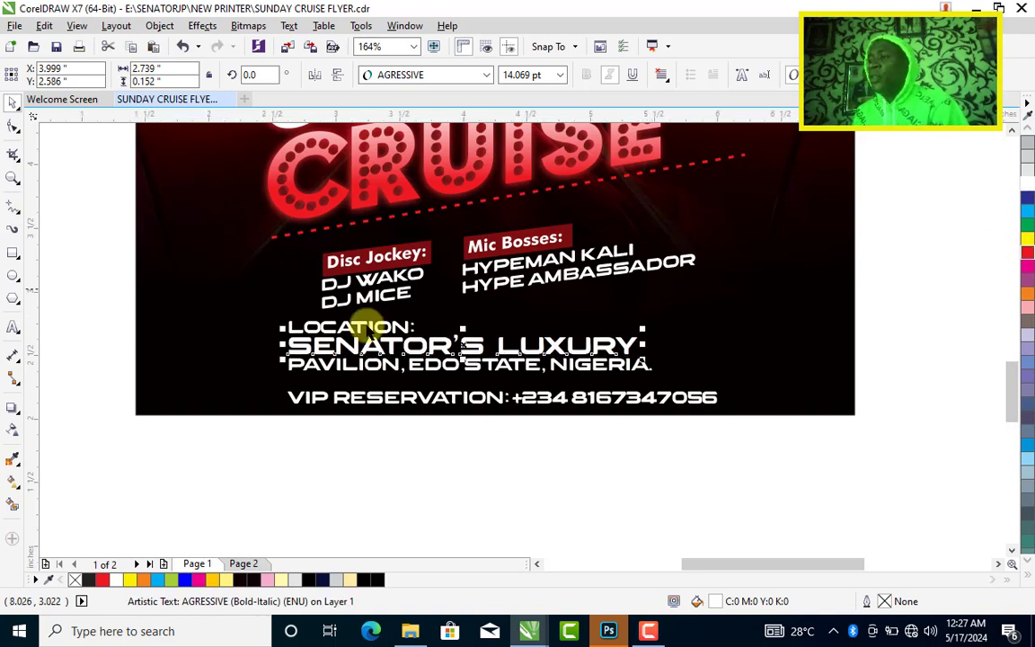
Delete the LOCATION: line above the venue name.
{"action": "left_click", "coordinate": [373, 331]}
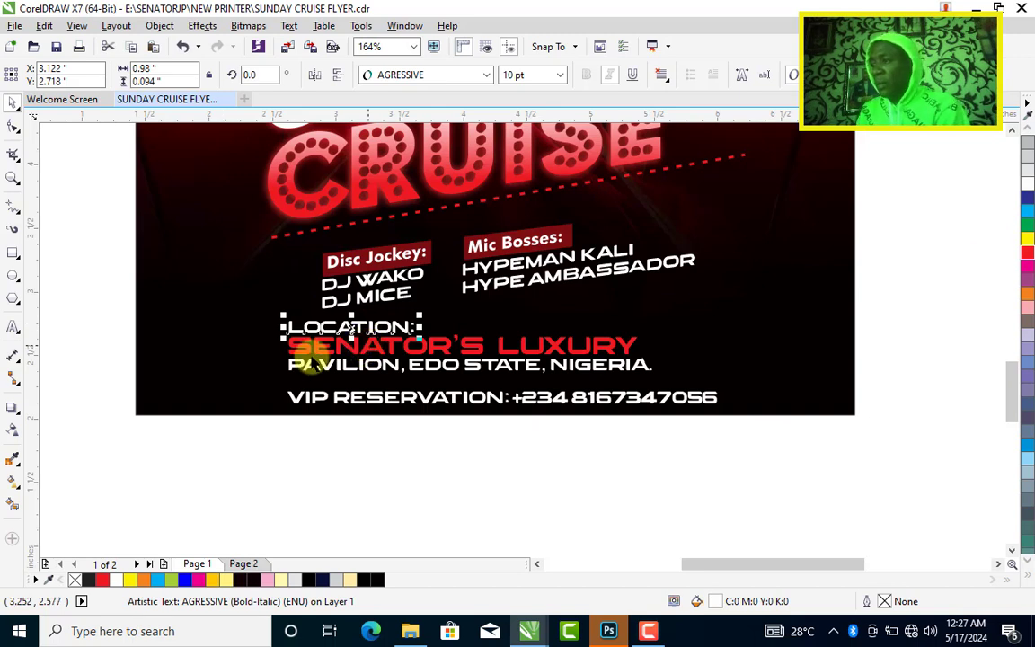
{"action": "key", "text": "Delete"}
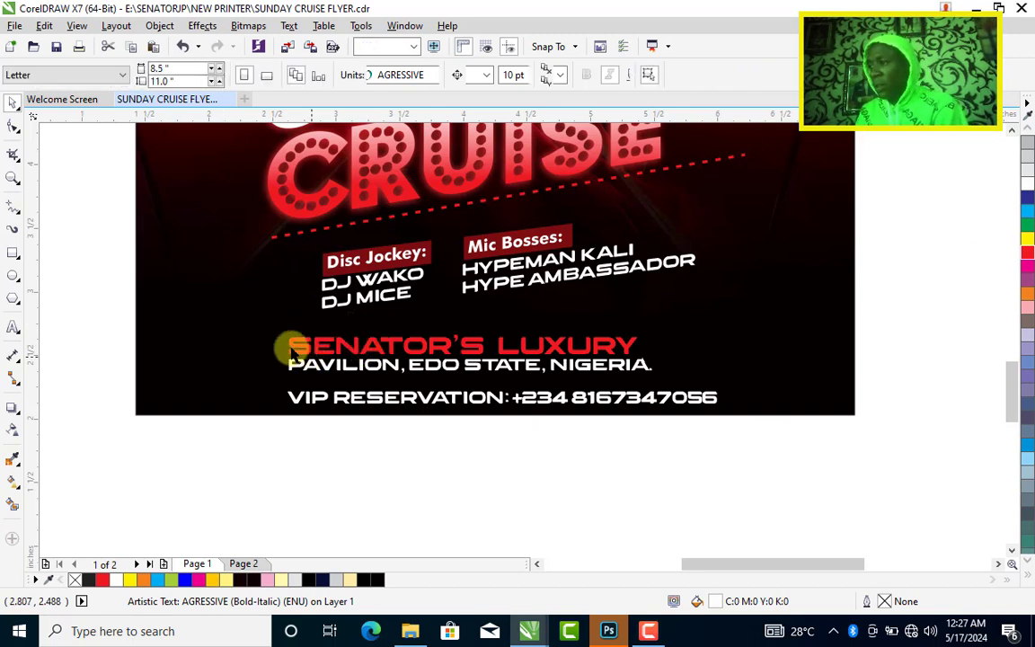
{"action": "key", "text": "Escape"}
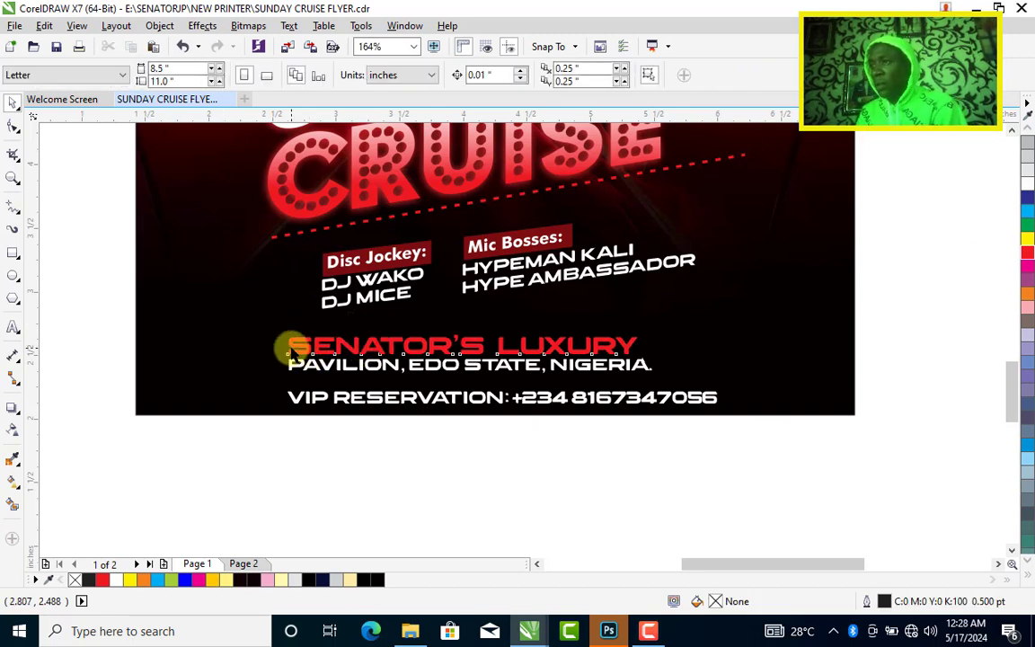
Insert an @ symbol and a space before SENATOR'S LUXURY, setting the symbol in the Akira Expanded font.
{"action": "left_click", "coordinate": [283, 347]}
{"action": "key", "text": "ctrl+v"}
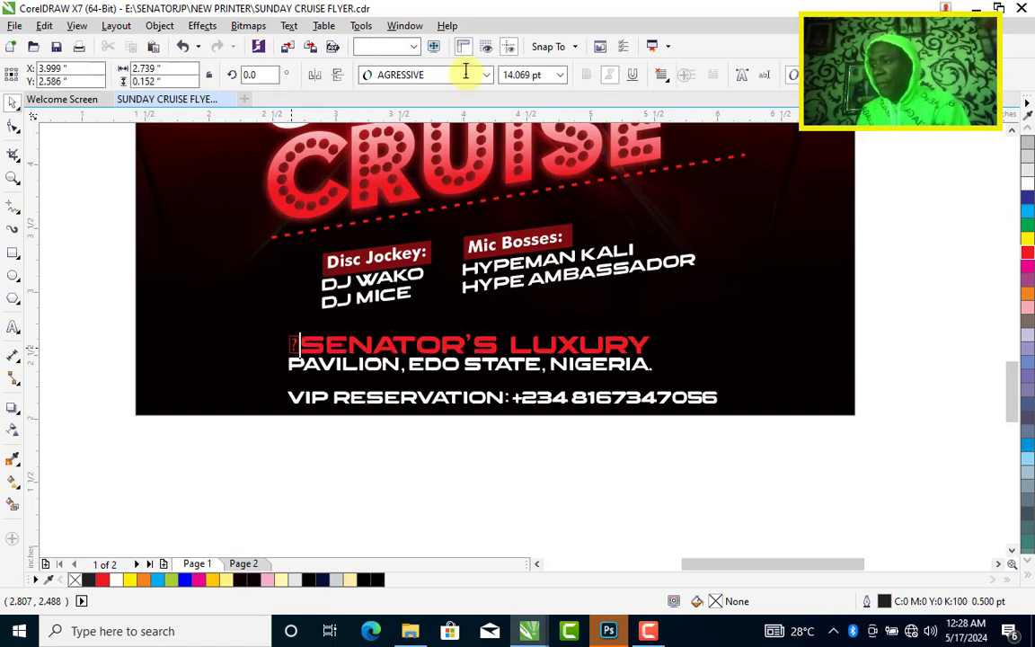
{"action": "key", "text": "shift+Left"}
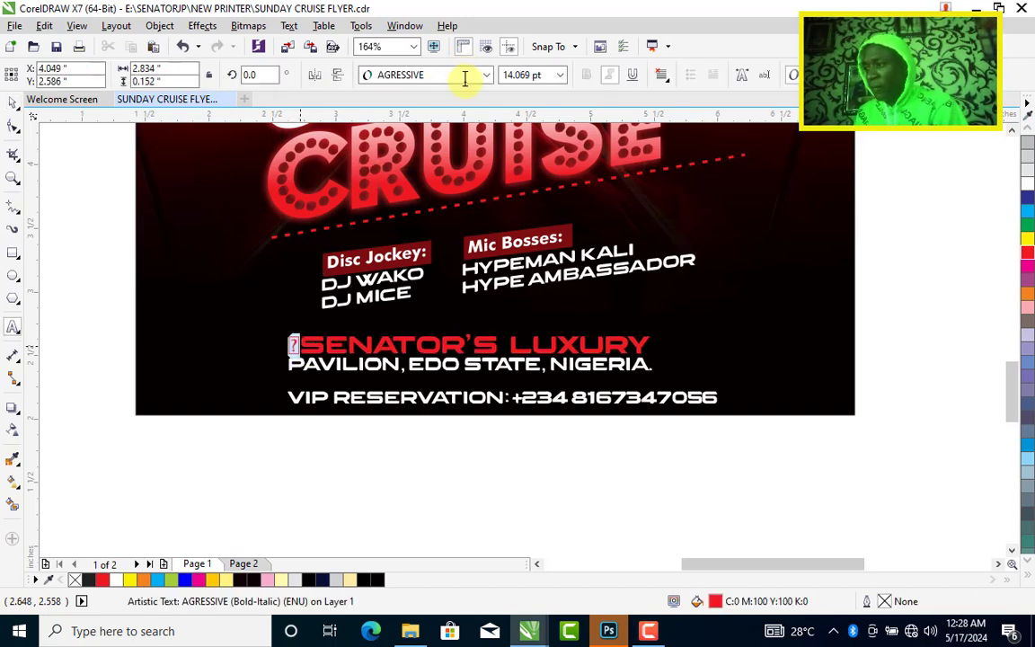
{"action": "left_click", "coordinate": [477, 79]}
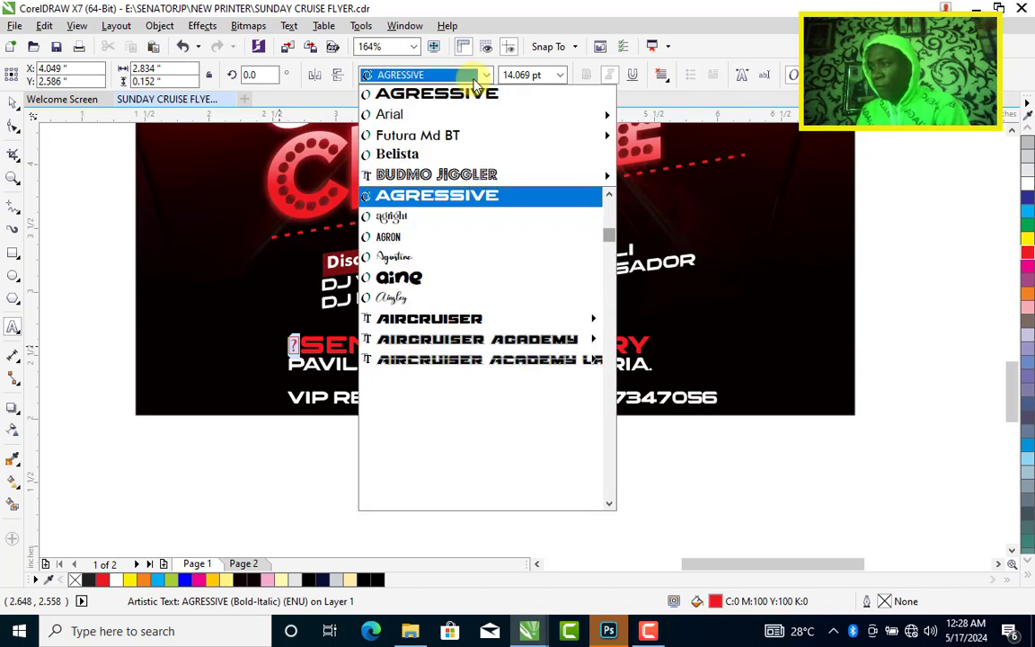
{"action": "type", "text": "Akira Expanded"}
{"action": "key", "text": "Return"}
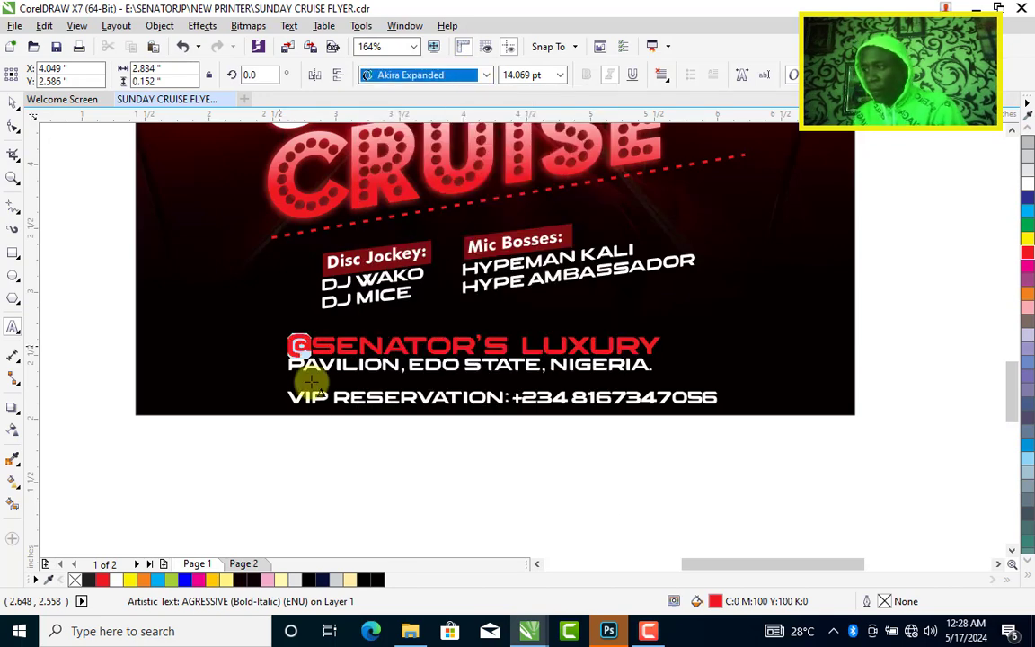
{"action": "left_click", "coordinate": [310, 343]}
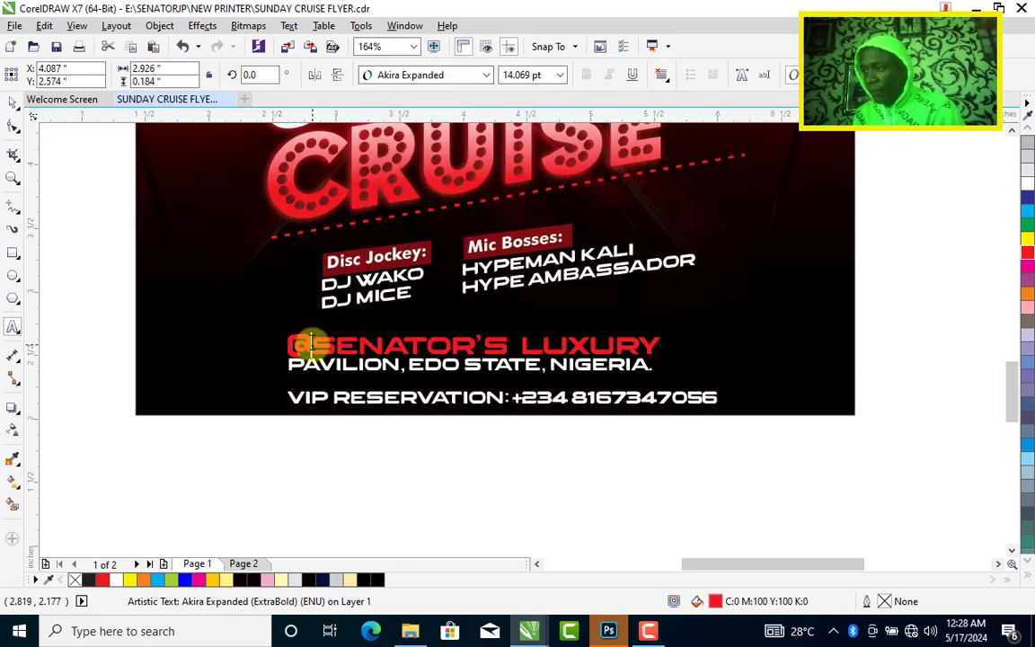
{"action": "key", "text": "ctrl+space"}
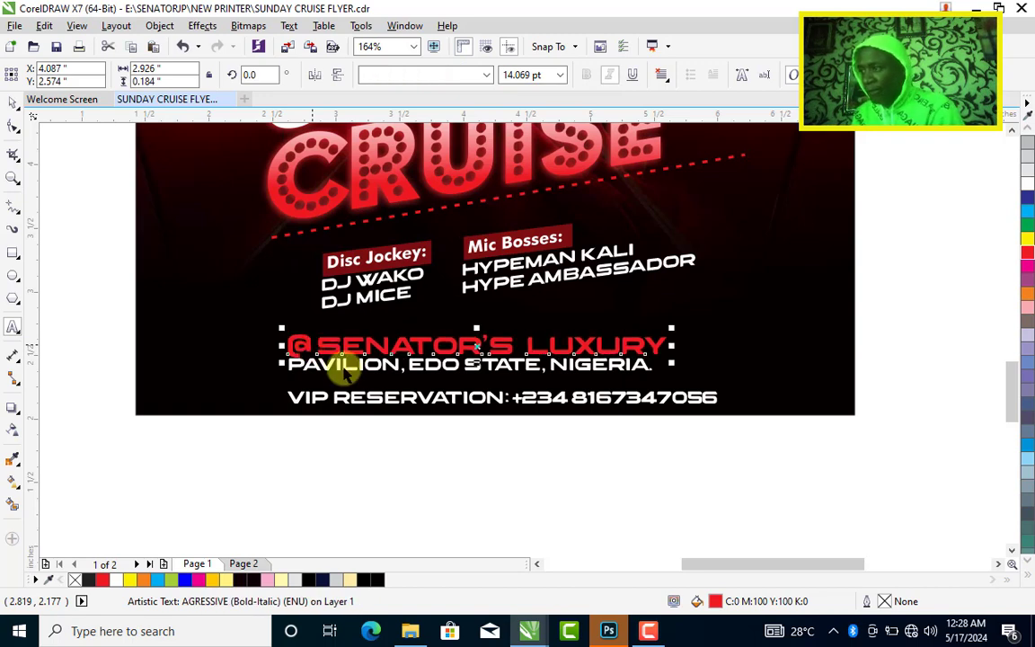
Nudge the PAVILION, EDO STATE, NIGERIA line slightly down and right to align its start with the S of SENATOR'S.
{"action": "left_click", "coordinate": [342, 372]}
{"action": "key", "text": "Down"}
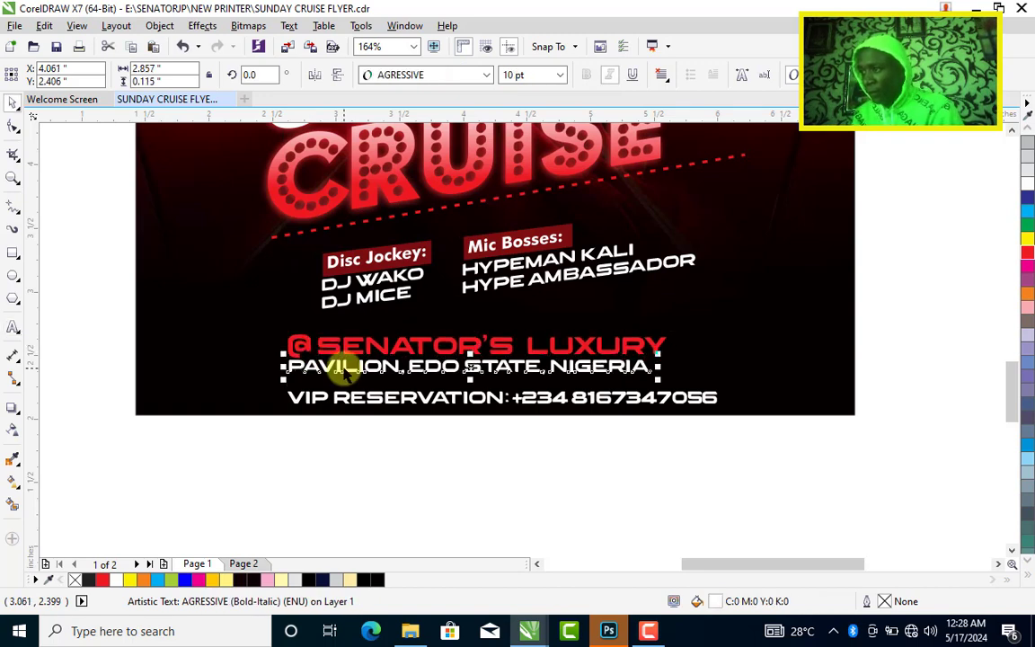
{"action": "key", "text": "Right"}
{"action": "key", "text": "Right"}
{"action": "key", "text": "Right"}
{"action": "key", "text": "Right"}
{"action": "key", "text": "Right"}
{"action": "key", "text": "Right"}
{"action": "key", "text": "Right"}
{"action": "key", "text": "Right"}
{"action": "key", "text": "Right"}
{"action": "key", "text": "Right"}
{"action": "key", "text": "Right"}
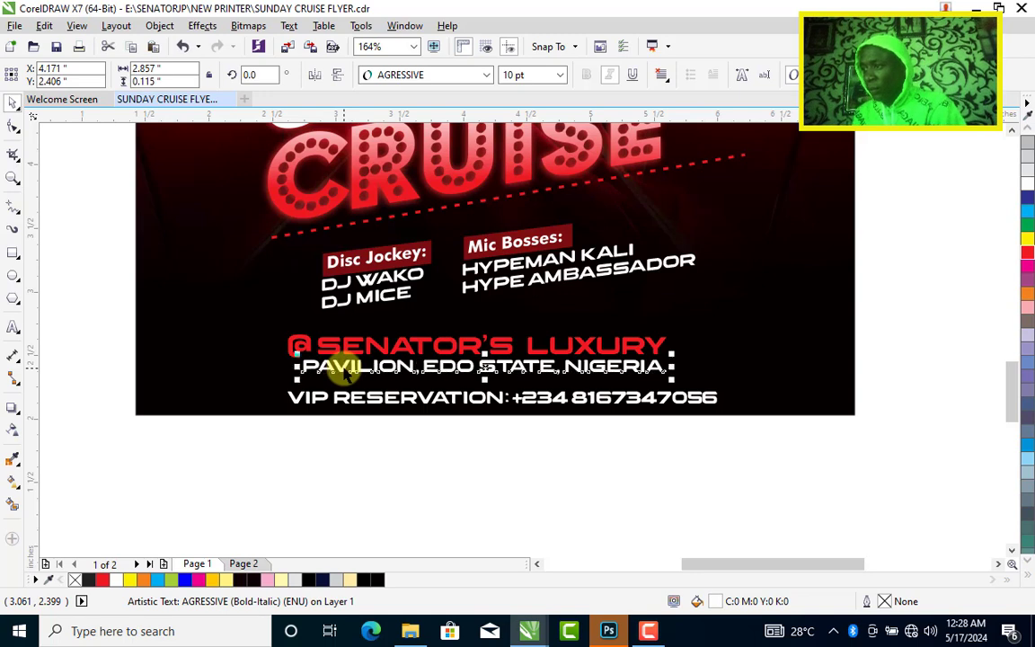
{"action": "key", "text": "Right"}
{"action": "key", "text": "Right"}
{"action": "key", "text": "Right"}
{"action": "key", "text": "Right"}
{"action": "key", "text": "Right"}
{"action": "key", "text": "Right"}
{"action": "key", "text": "Right"}
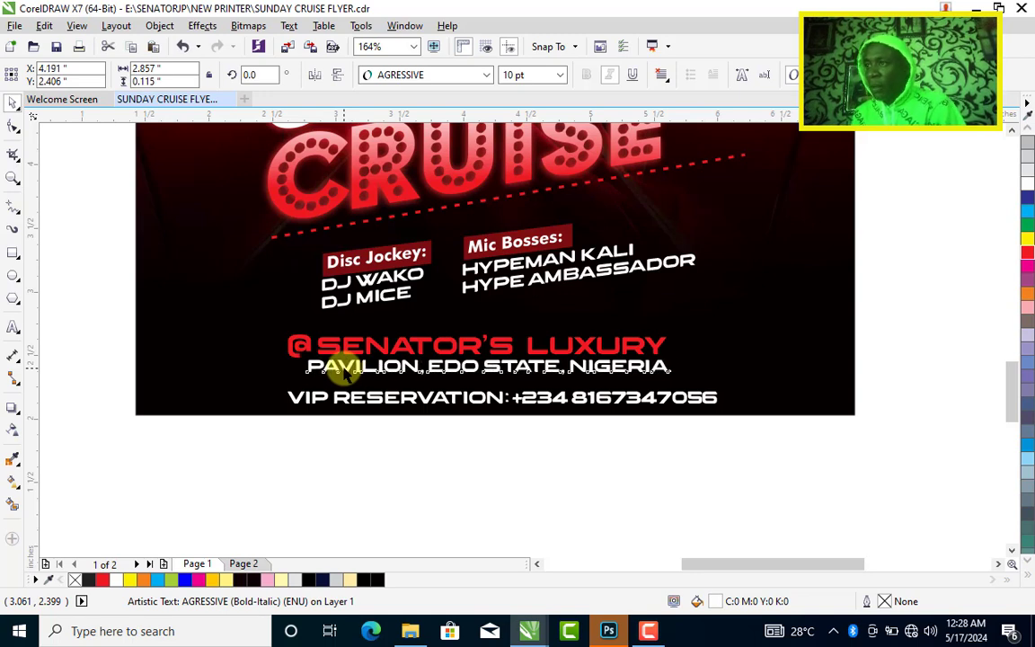
{"action": "key", "text": "Right"}
{"action": "key", "text": "Right"}
{"action": "key", "text": "Right"}
{"action": "key", "text": "Right"}
{"action": "key", "text": "Right"}
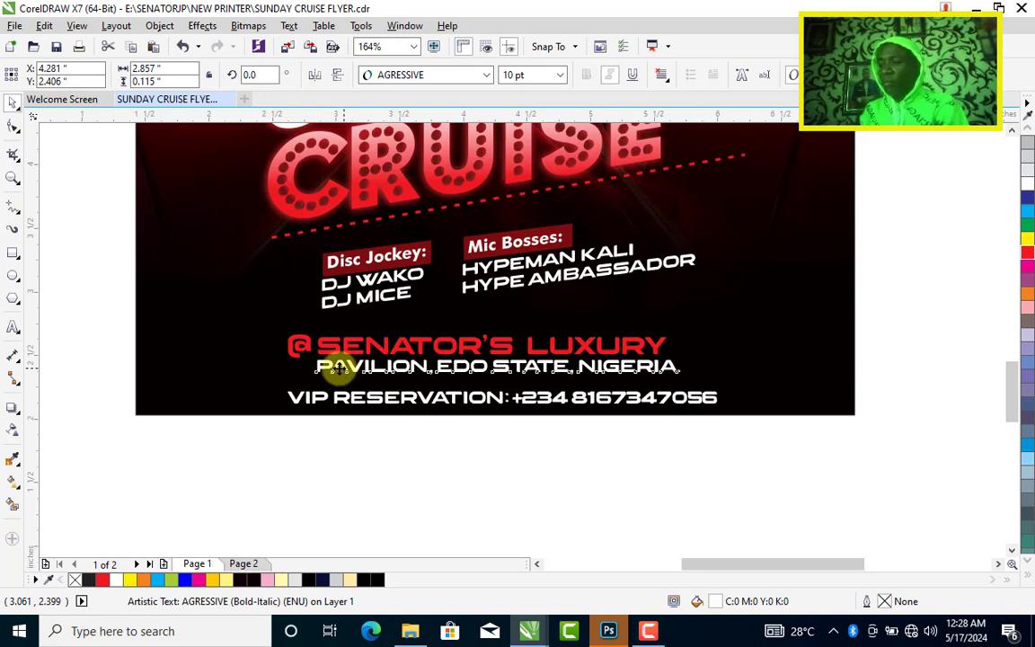
Set the VIP reservation line's font size to 8 pt.
{"action": "left_click", "coordinate": [302, 452]}
{"action": "left_click", "coordinate": [296, 398]}
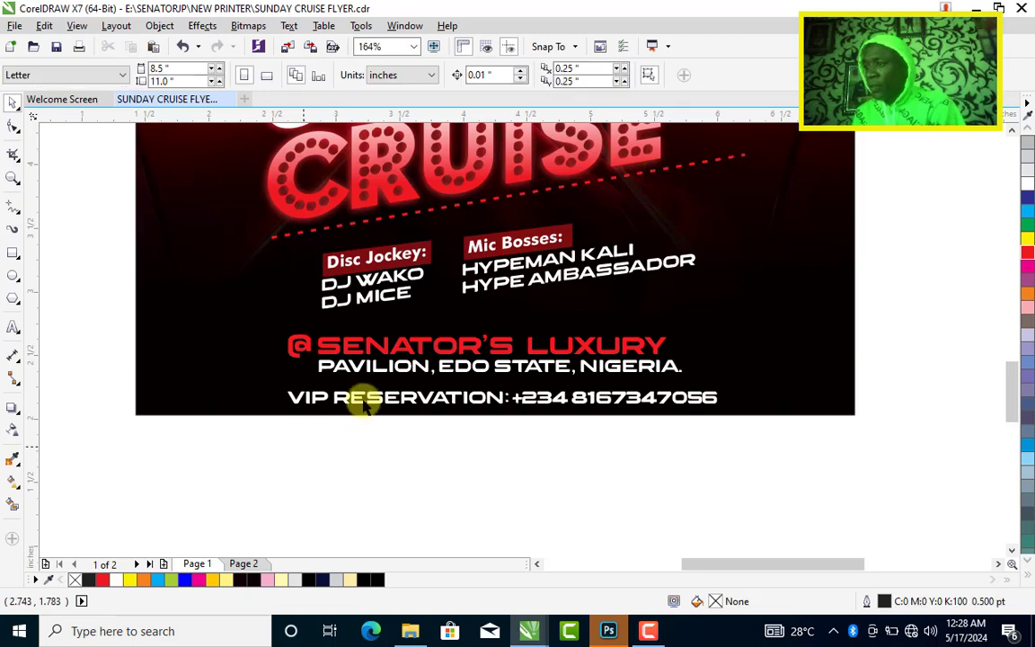
{"action": "left_click", "coordinate": [530, 75]}
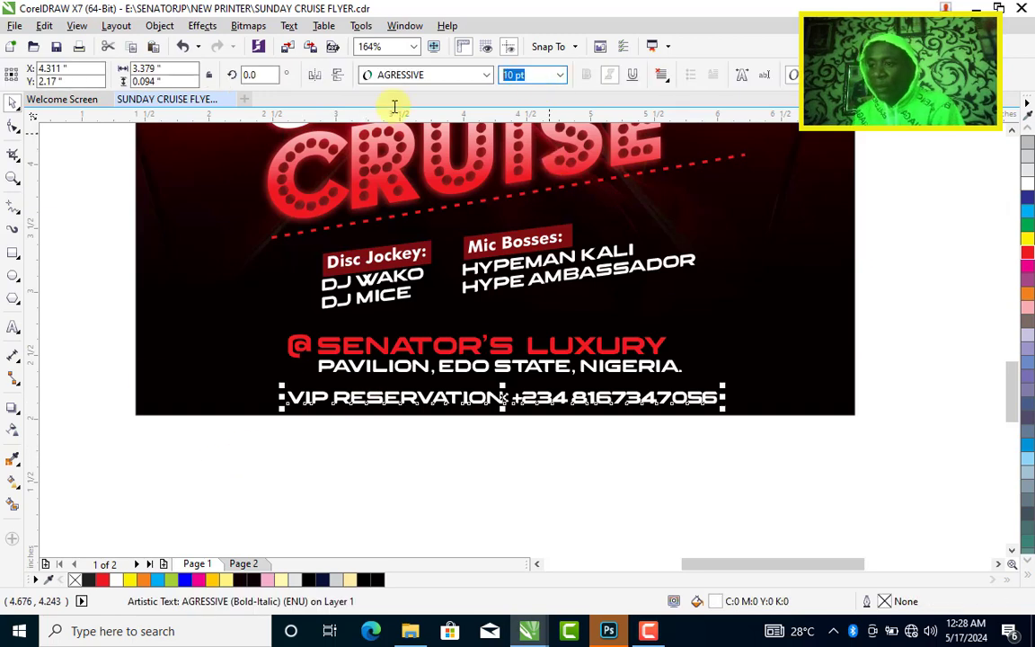
{"action": "type", "text": "8"}
{"action": "key", "text": "Return"}
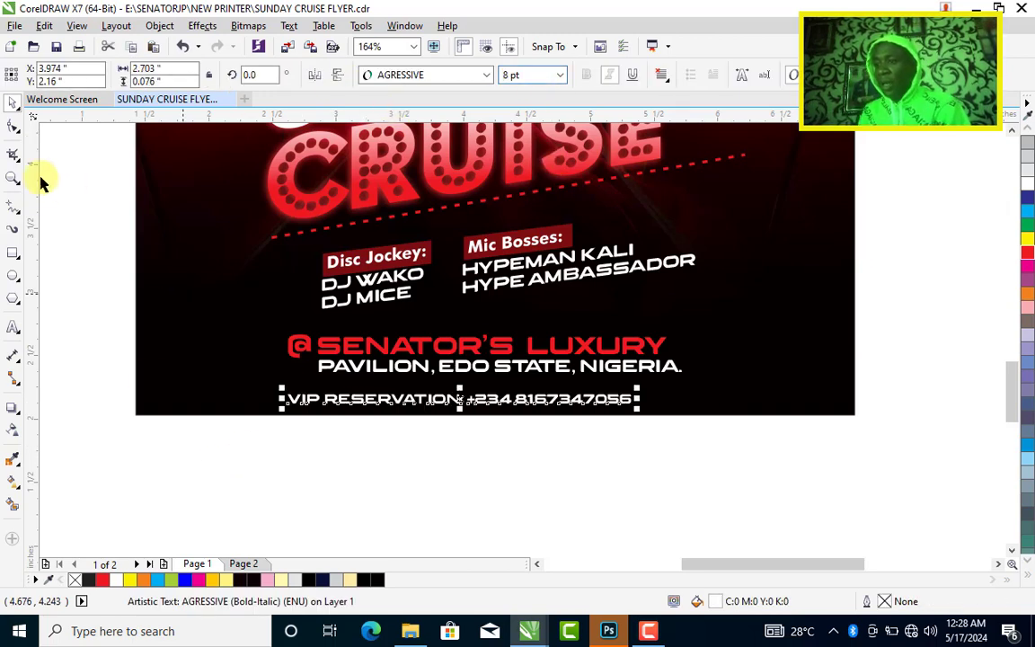
Widen the letter spacing of the VIP reservation line until it is about 3.84 inches long.
{"action": "left_click", "coordinate": [13, 126]}
{"action": "left_click_drag", "start_coordinate": [636, 409], "coordinate": [813, 408]}
{"action": "key", "text": "space"}
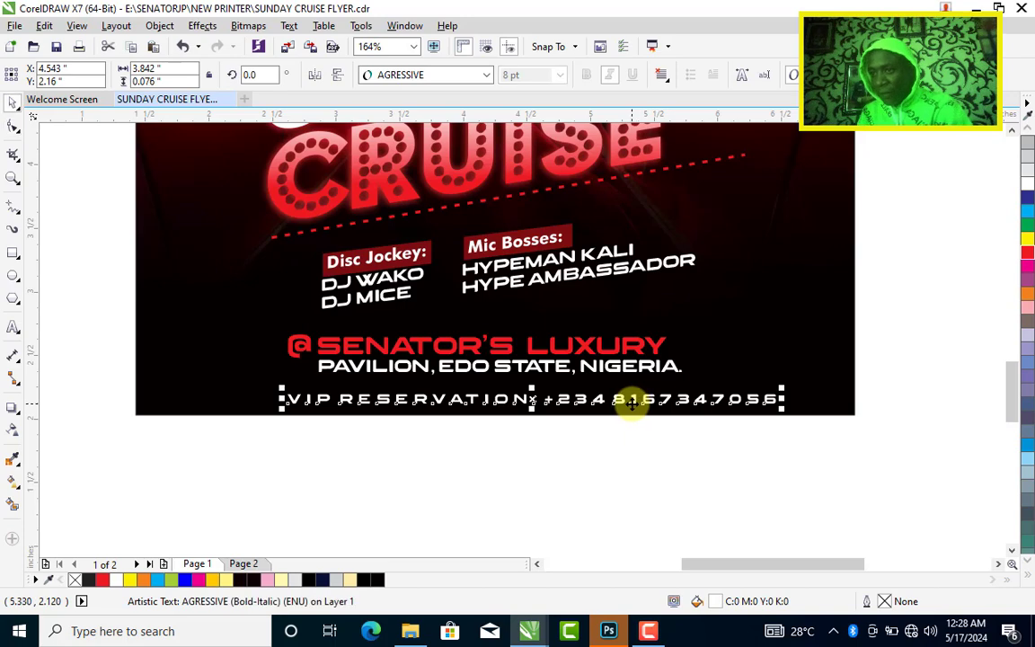
Move the VIP reservation line up close beneath the PAVILION line and centre it horizontally on the flyer background.
{"action": "left_click_drag", "start_coordinate": [632, 402], "coordinate": [706, 391]}
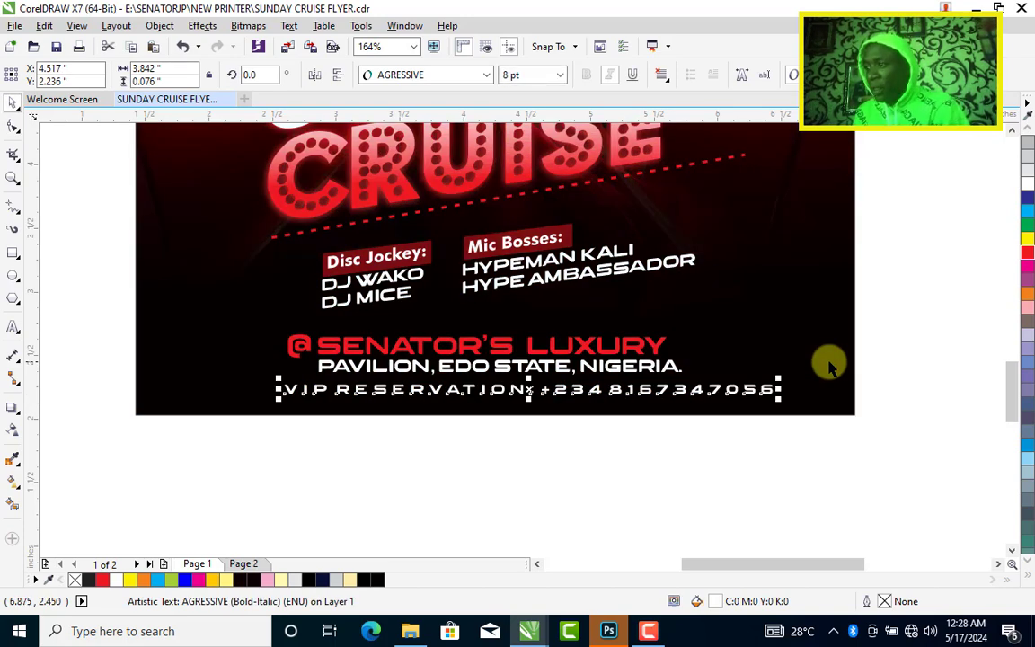
{"action": "left_click", "coordinate": [829, 365], "text": "shift"}
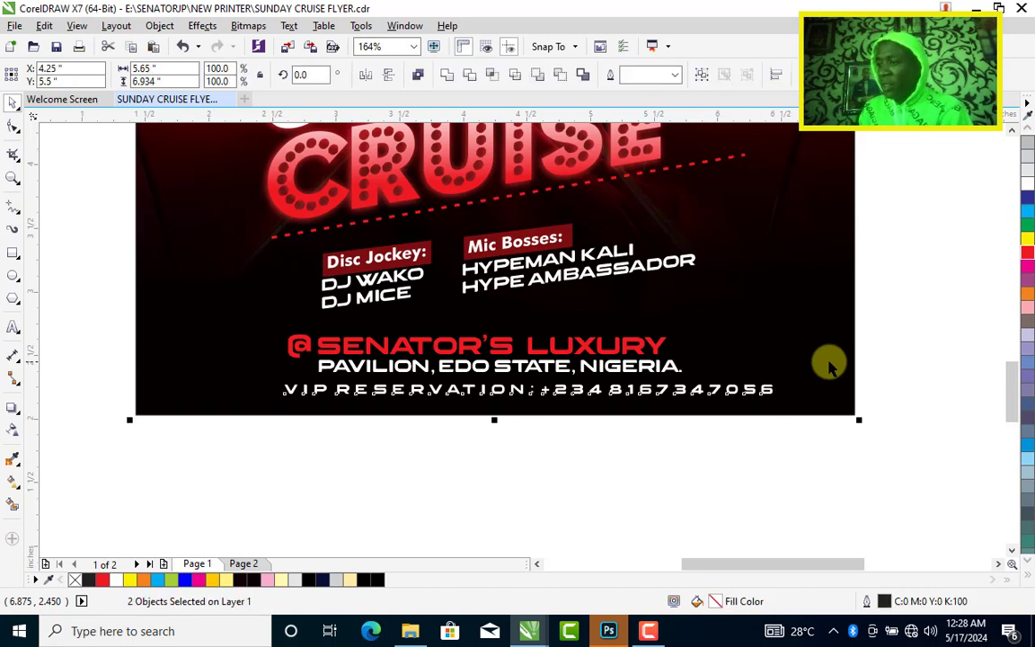
{"action": "key", "text": "c"}
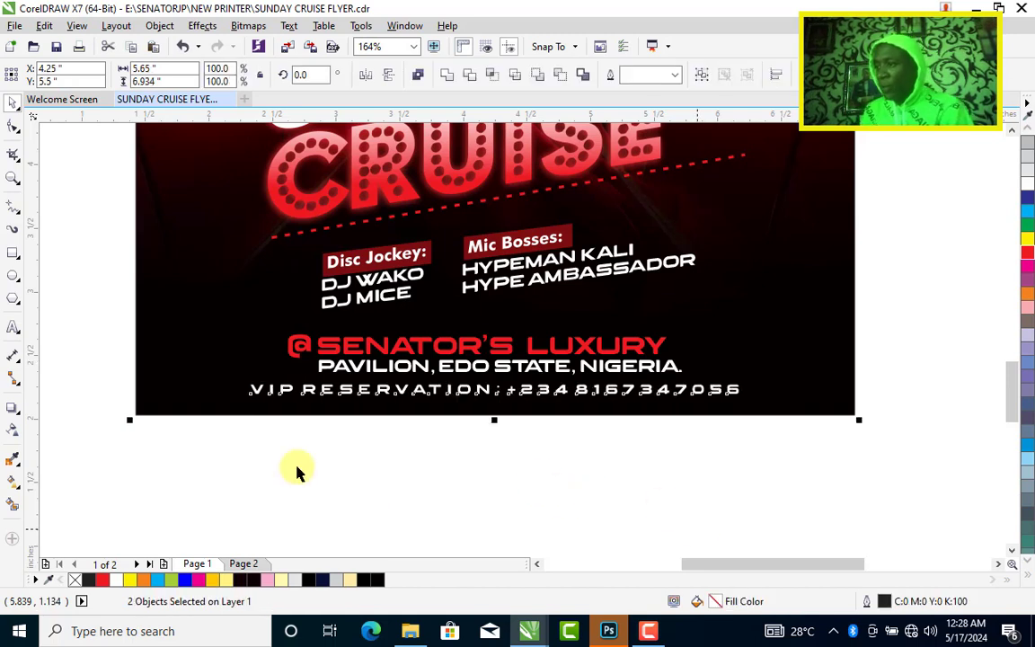
{"action": "key", "text": "Escape"}
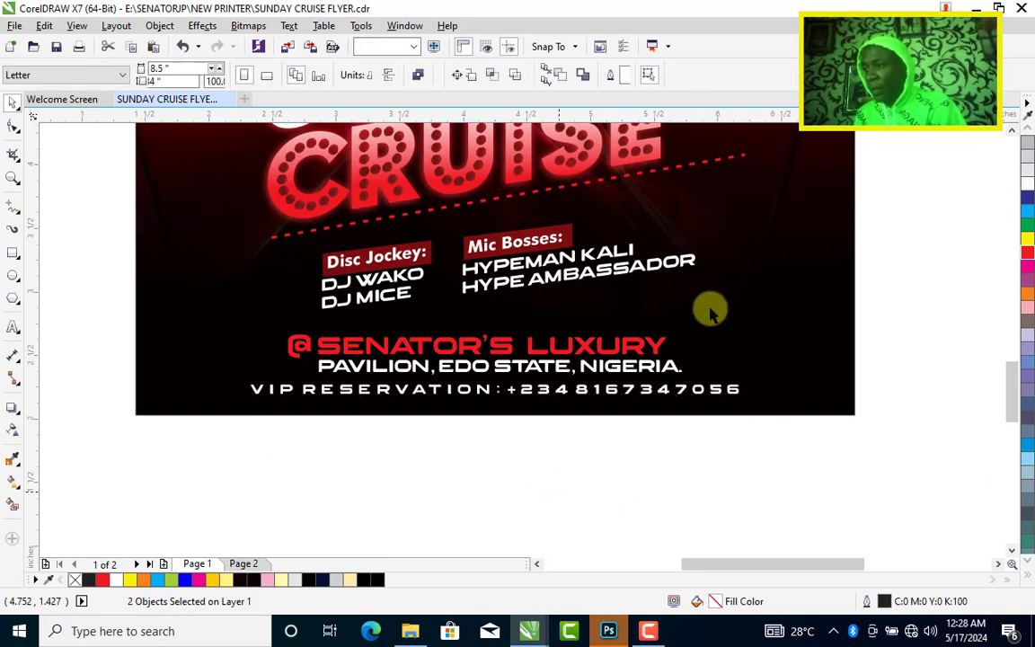
Group the two venue lines and centre them together horizontally on the flyer background.
{"action": "left_click_drag", "start_coordinate": [268, 485], "coordinate": [710, 309]}
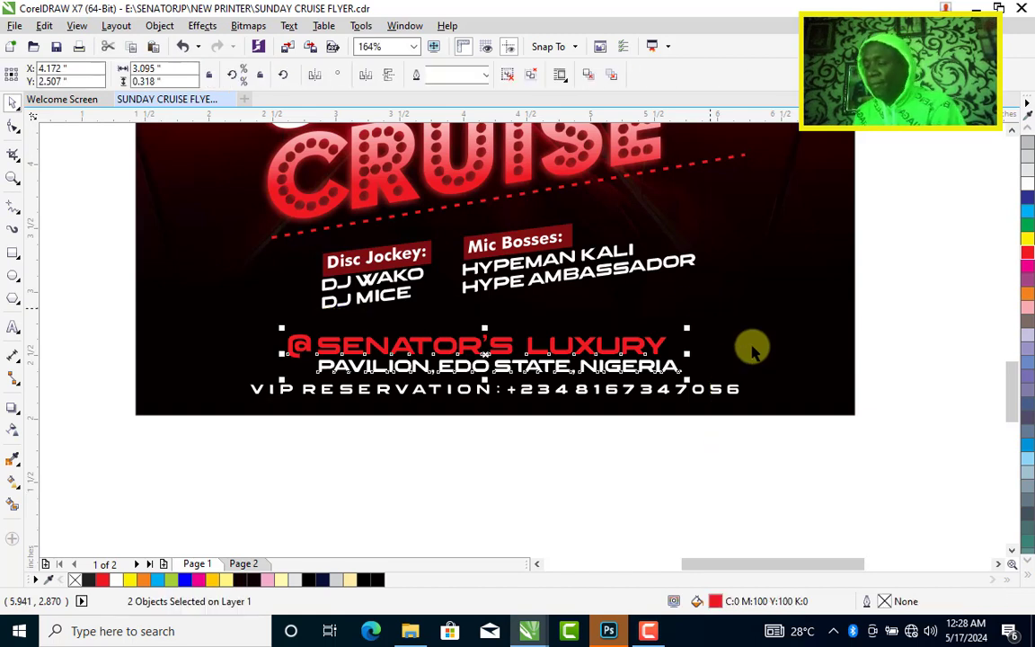
{"action": "left_click", "coordinate": [753, 350]}
{"action": "key", "text": "ctrl+u"}
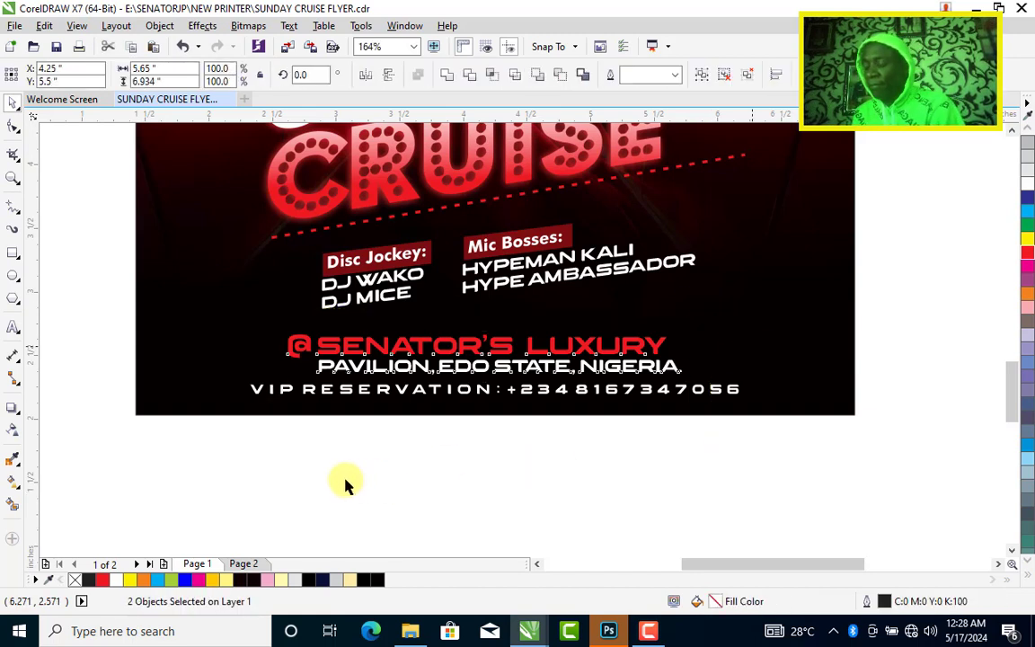
{"action": "key", "text": "c"}
{"action": "left_click", "coordinate": [479, 472]}
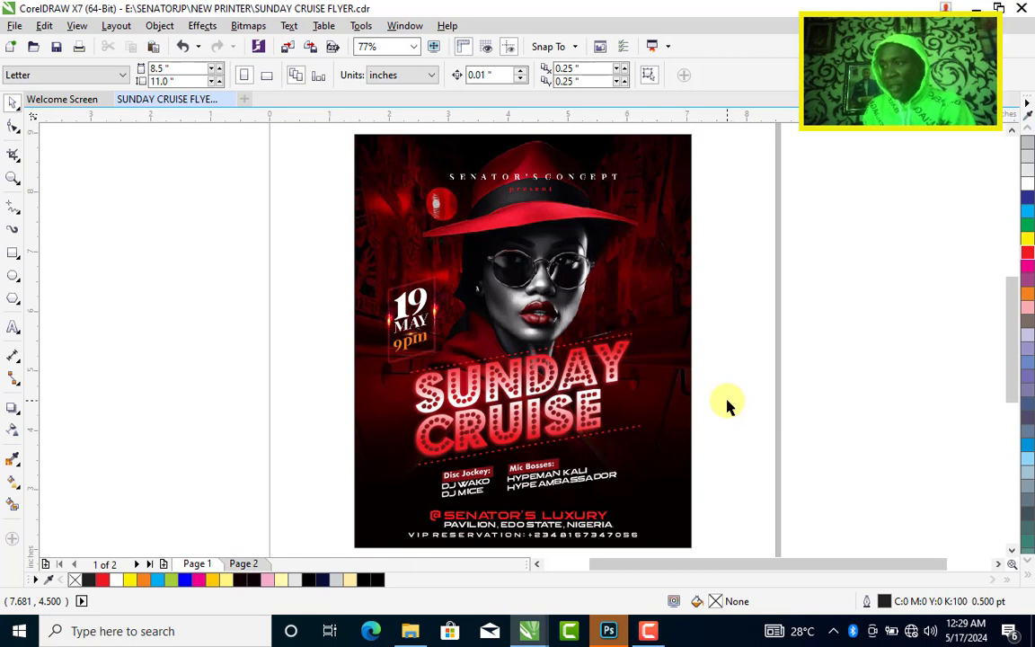
Draw a circle about 1.11 inches wide beside the woman's sunglasses and fill it yellow.
{"action": "left_click", "coordinate": [12, 275]}
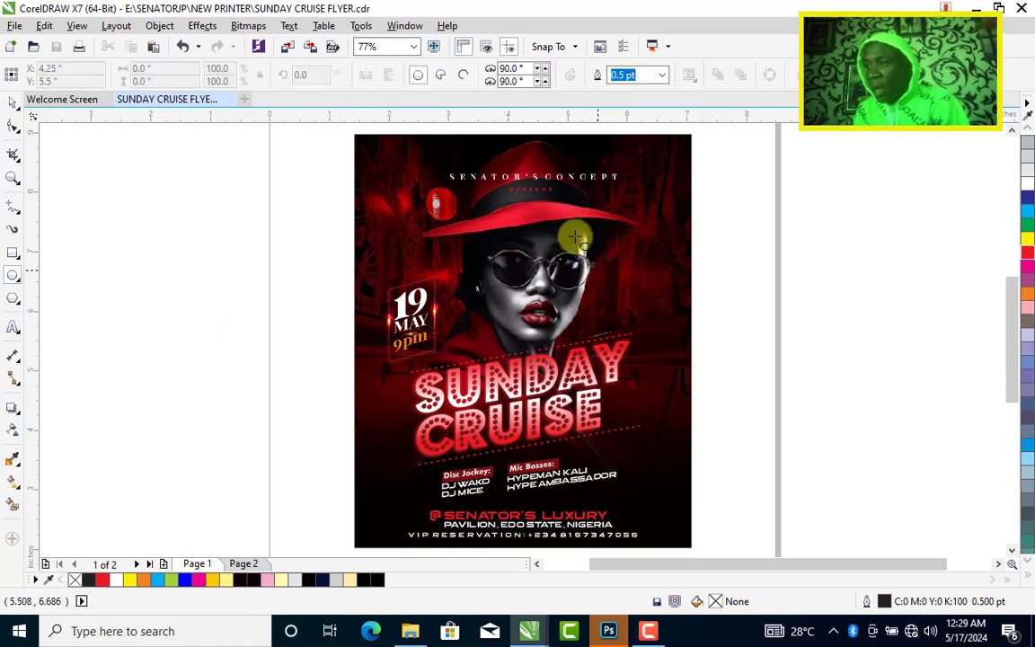
{"action": "left_click_drag", "start_coordinate": [575, 236], "coordinate": [646, 307]}
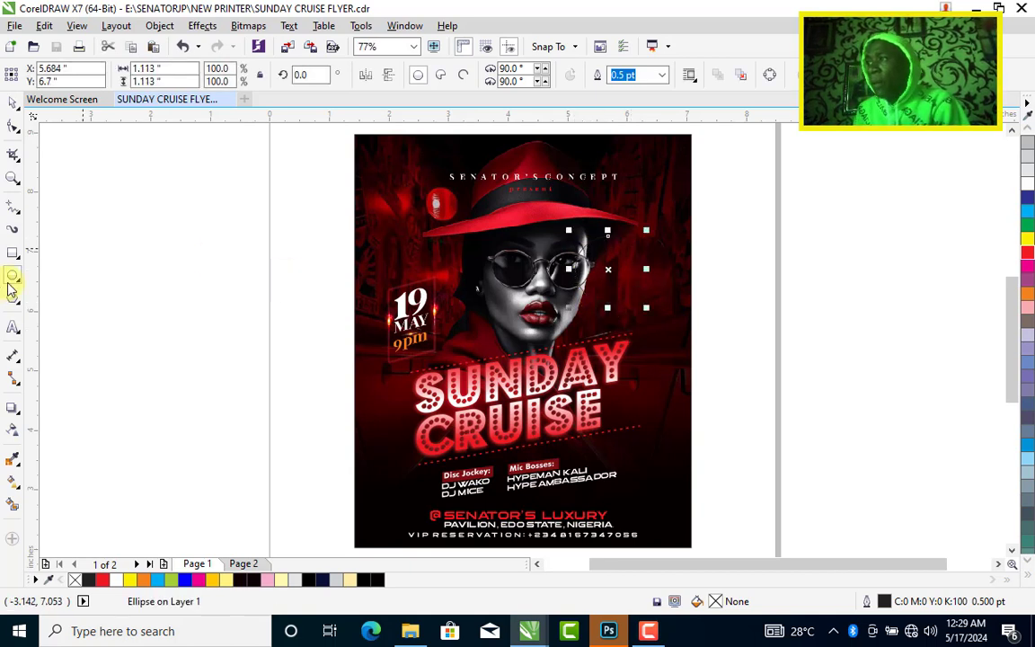
{"action": "left_click", "coordinate": [9, 106]}
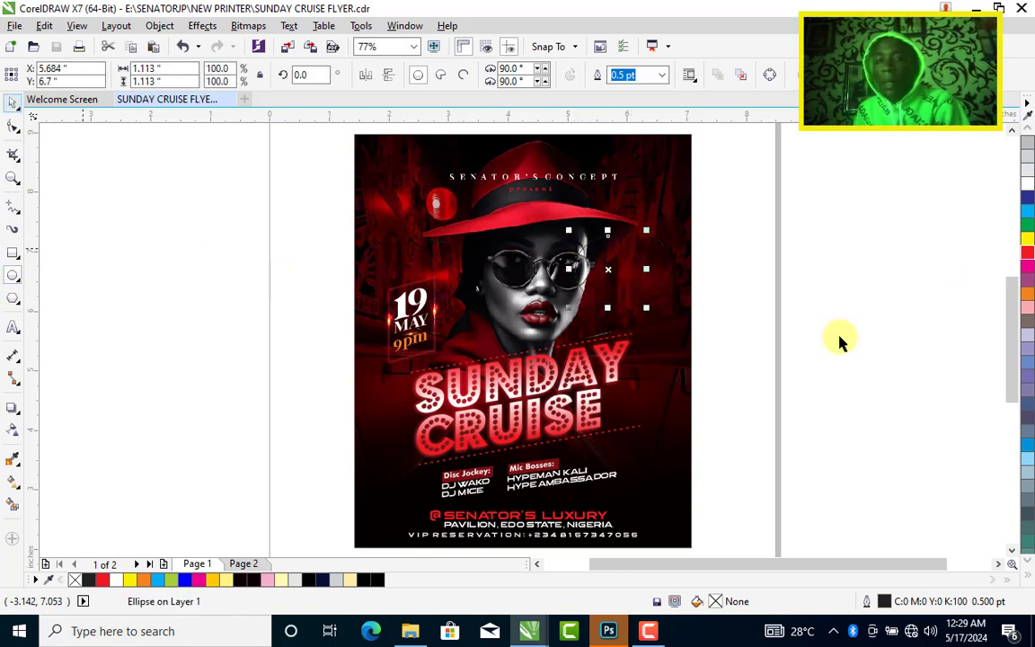
{"action": "left_click", "coordinate": [1028, 238]}
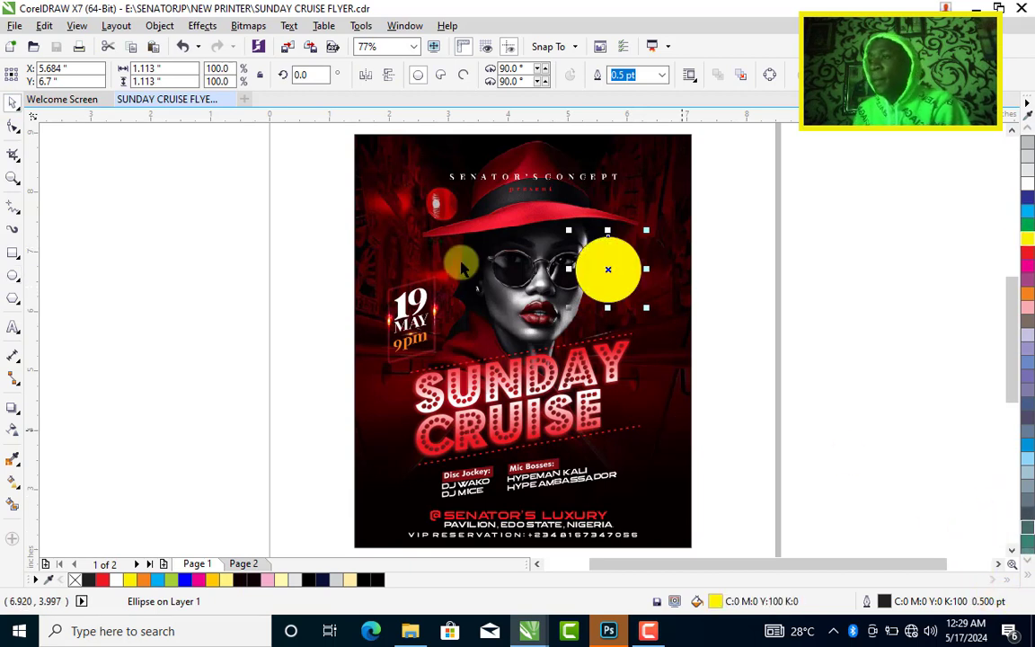
Convert the yellow circle to a 300 dpi RGB bitmap with anti-aliasing and a transparent background.
{"action": "left_click", "coordinate": [246, 27]}
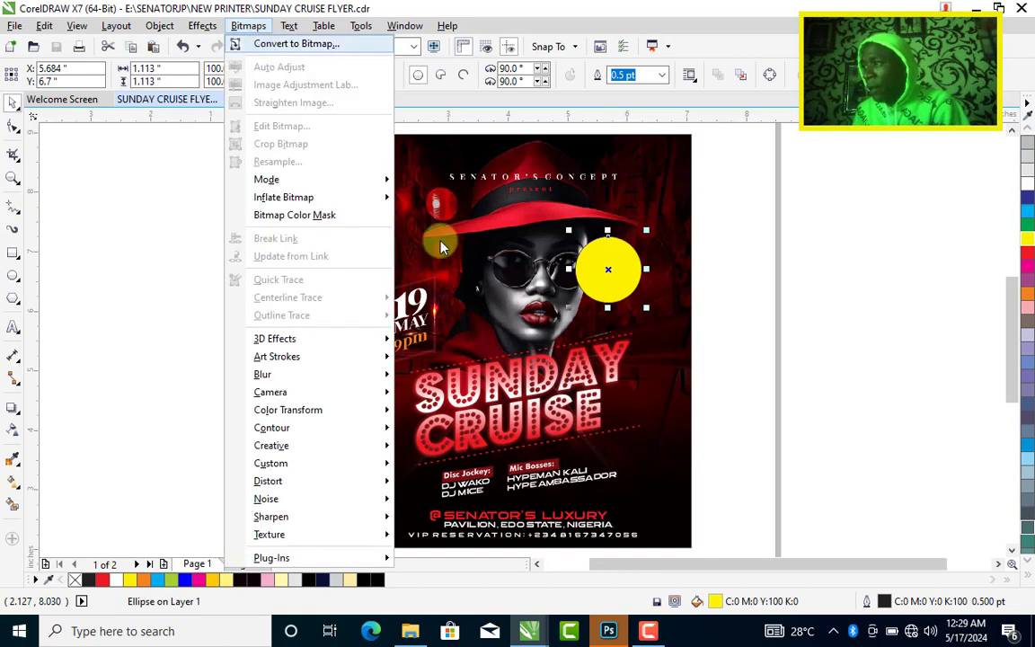
{"action": "key", "text": "Return"}
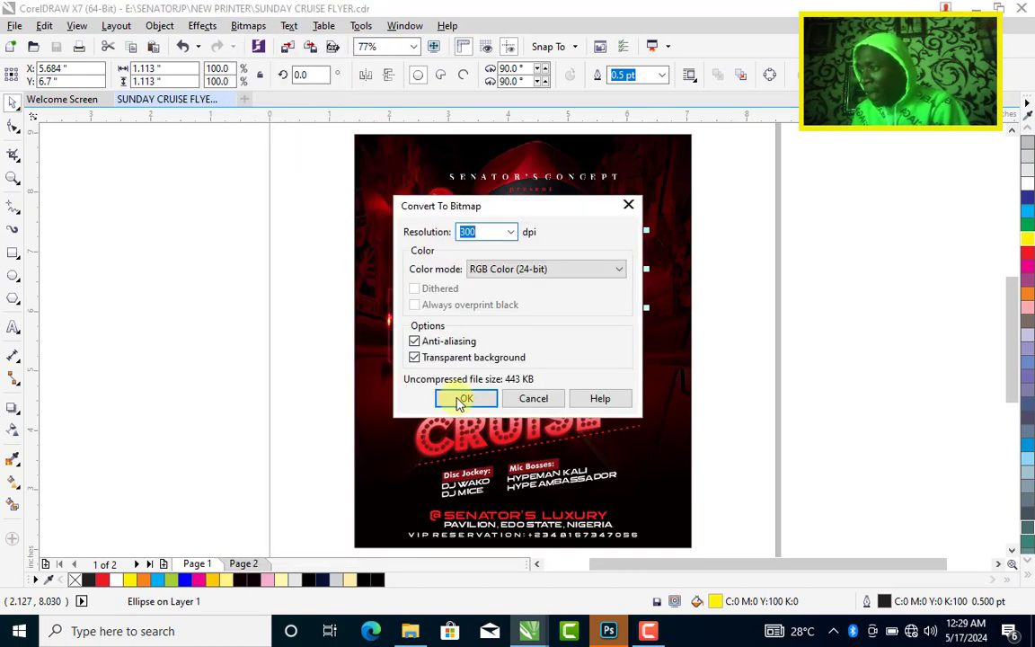
{"action": "key", "text": "Return"}
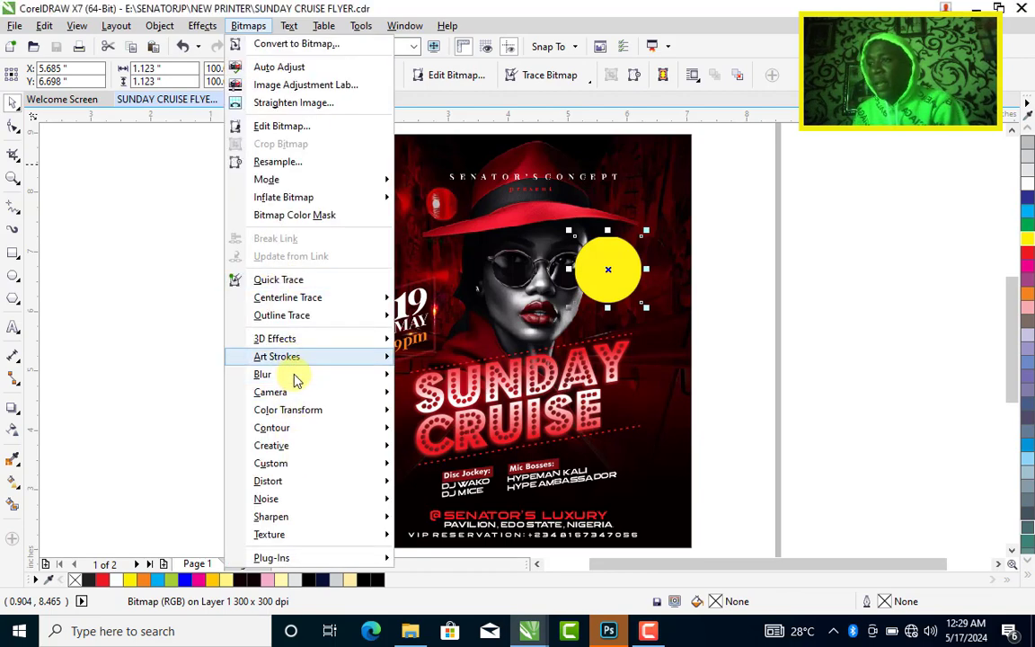
Apply a Gaussian blur with a radius of 86 pixels to the yellow circle bitmap beside the woman's face.
{"action": "mouse_move", "coordinate": [287, 358]}
{"action": "left_click", "coordinate": [445, 394]}
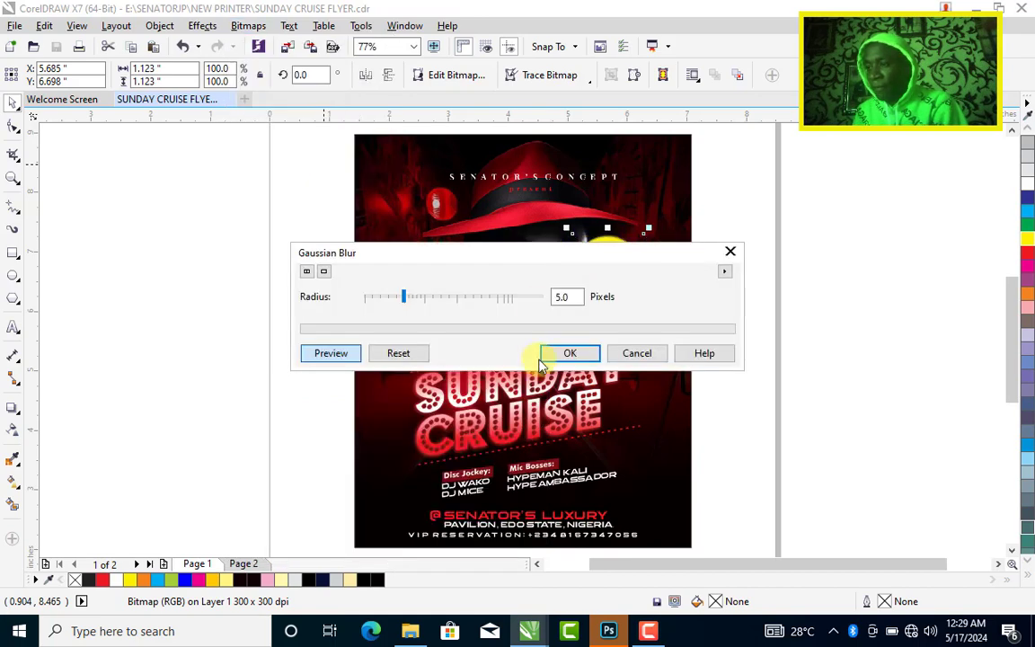
{"action": "left_click_drag", "start_coordinate": [463, 253], "coordinate": [461, 361]}
{"action": "left_click", "coordinate": [468, 413]}
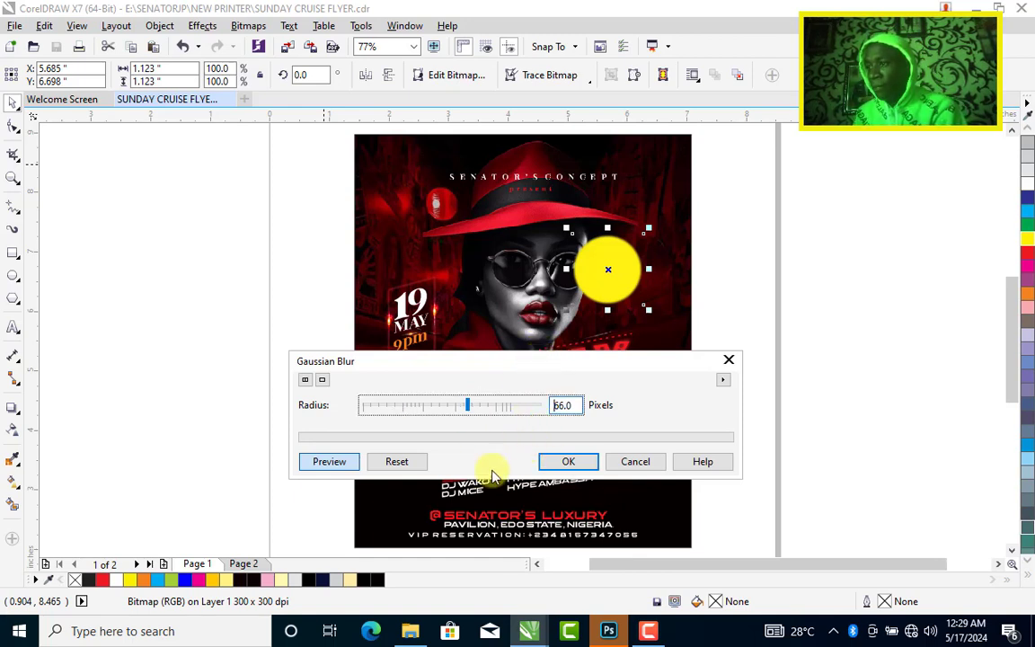
{"action": "left_click_drag", "start_coordinate": [449, 361], "coordinate": [454, 467]}
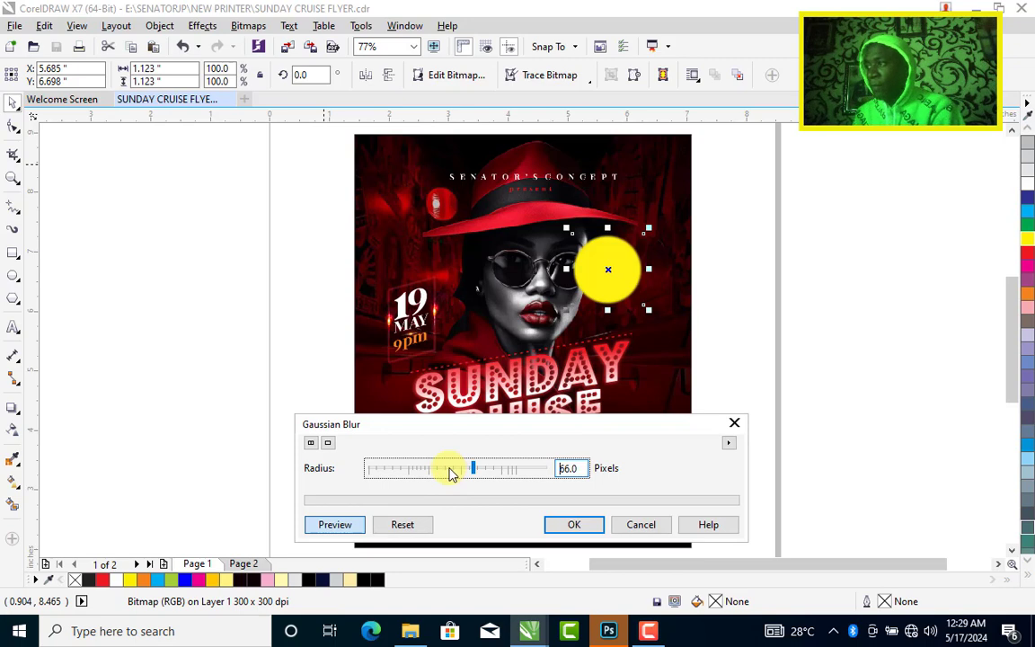
{"action": "left_click", "coordinate": [450, 470]}
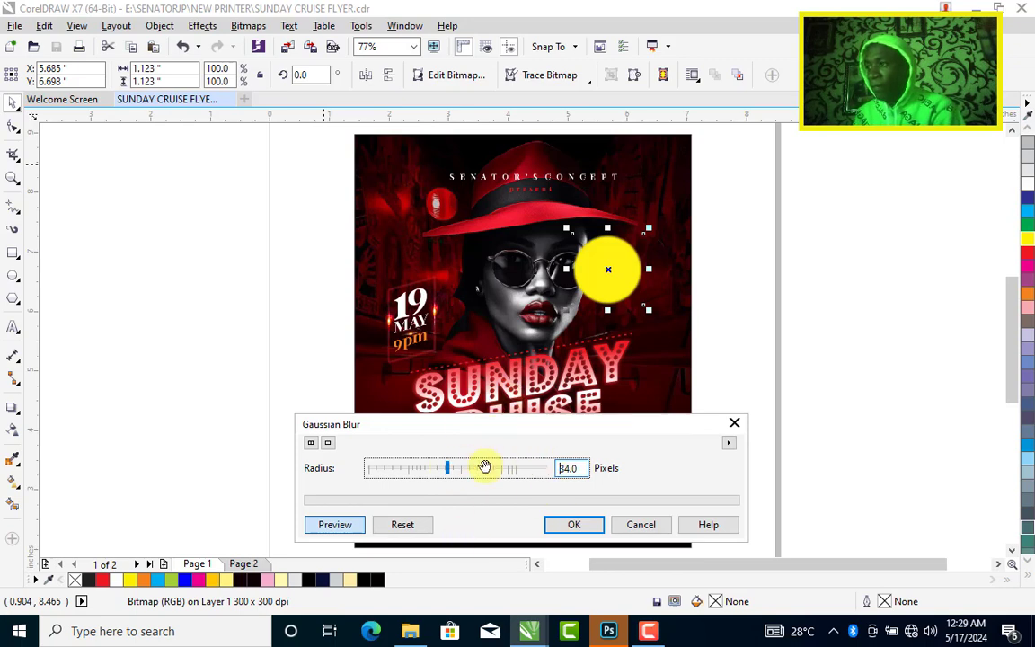
{"action": "left_click_drag", "start_coordinate": [550, 423], "coordinate": [294, 174]}
{"action": "left_click", "coordinate": [347, 259]}
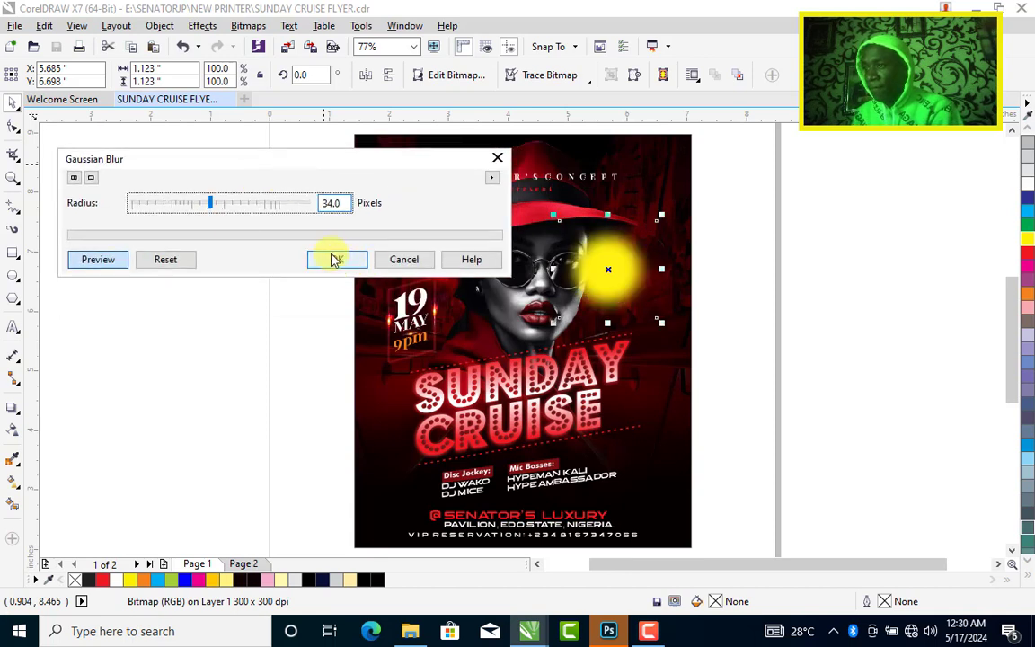
{"action": "left_click", "coordinate": [242, 209]}
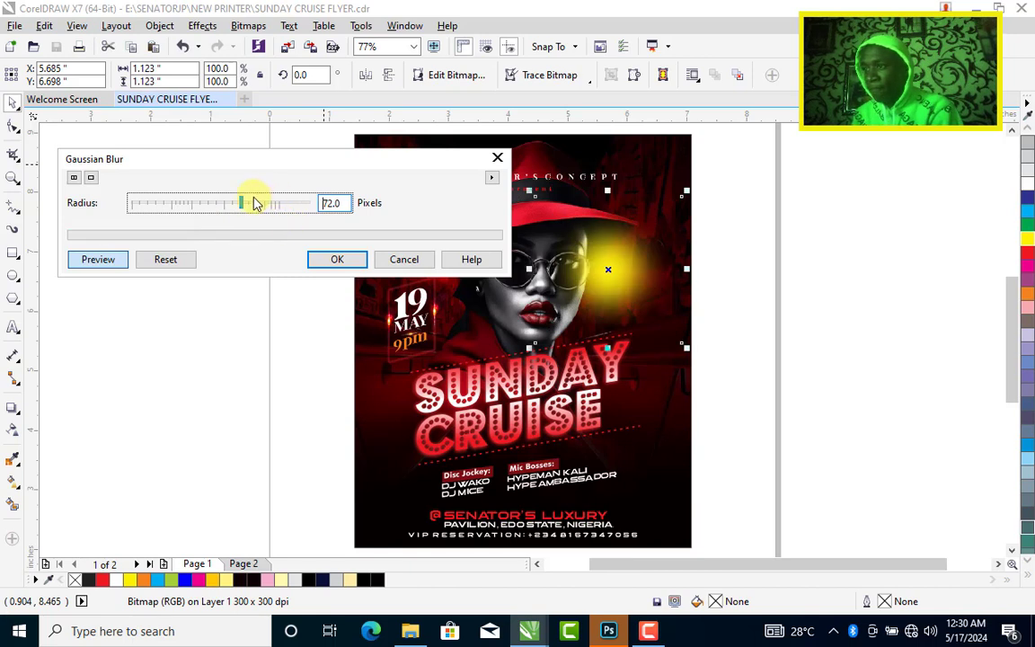
{"action": "left_click", "coordinate": [254, 204]}
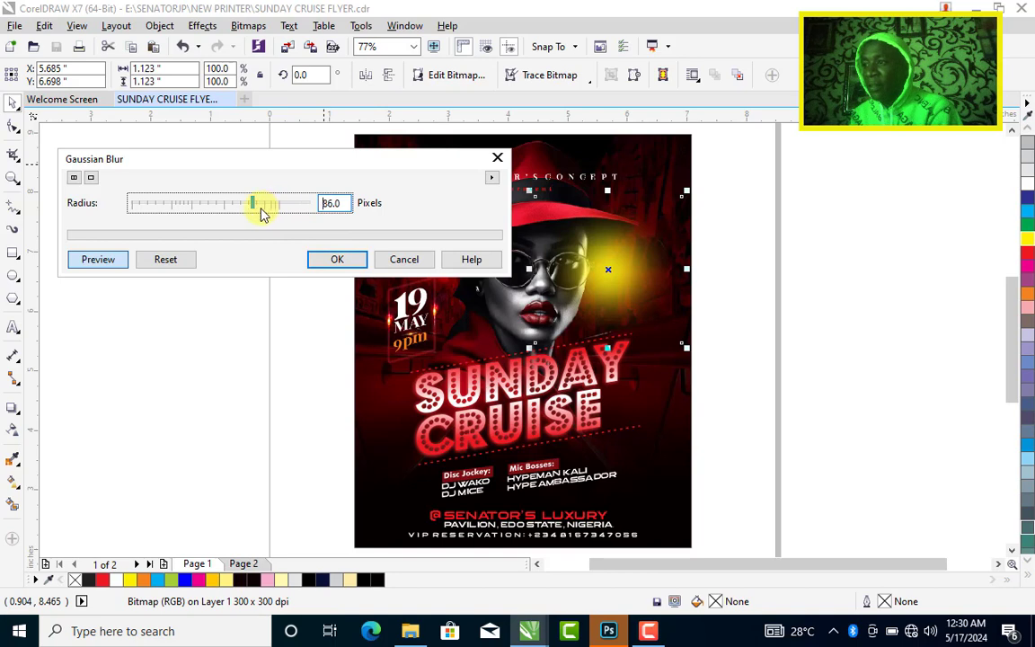
{"action": "left_click", "coordinate": [338, 259]}
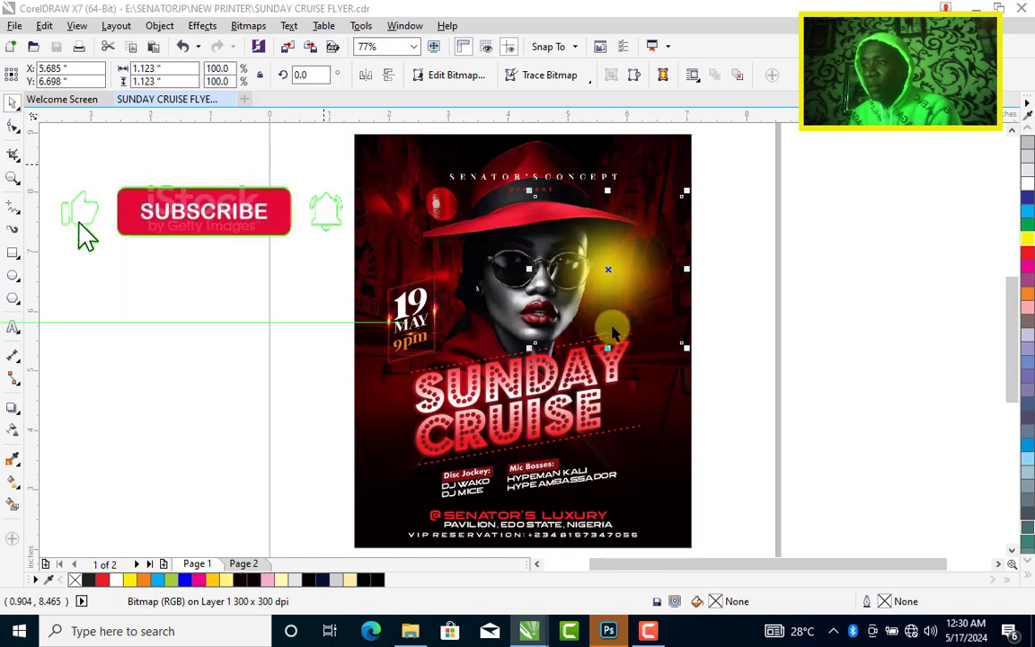
Place yellow glows behind the woman on both sides of her face, enlarging the one on the flyer's right to about 2.8 inches.
{"action": "left_click_drag", "start_coordinate": [620, 268], "coordinate": [563, 277]}
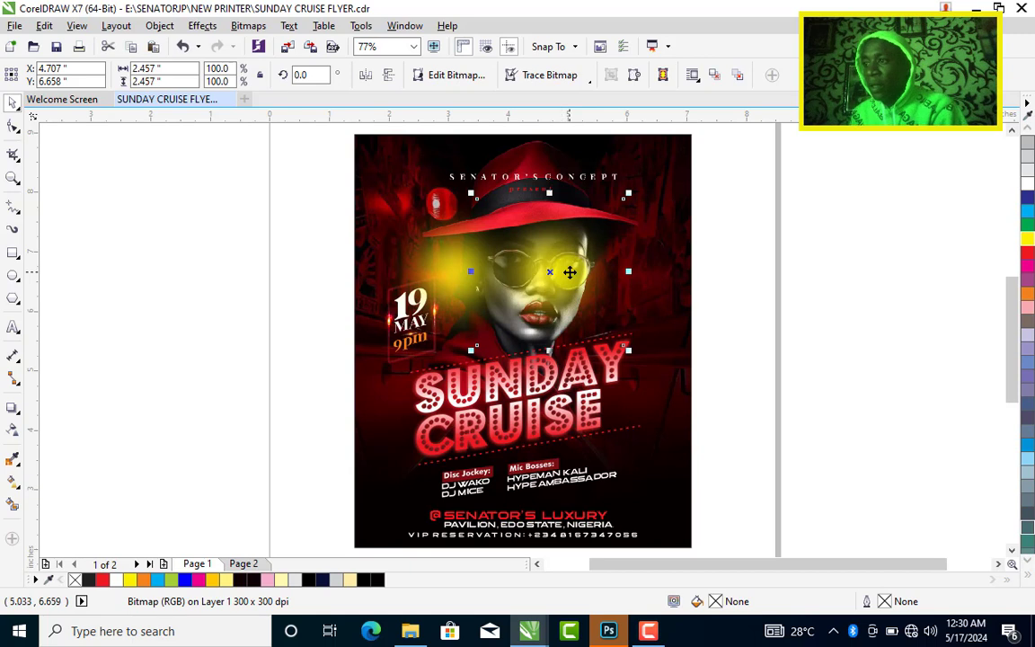
{"action": "left_click_drag", "start_coordinate": [569, 271], "coordinate": [651, 173]}
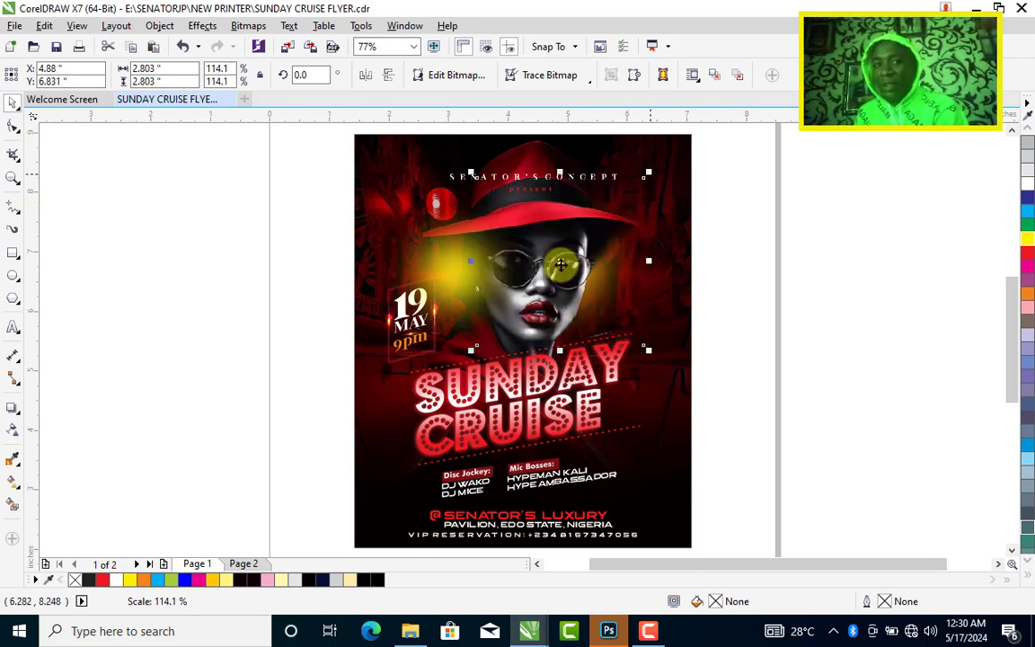
{"action": "left_click_drag", "start_coordinate": [561, 265], "coordinate": [572, 261]}
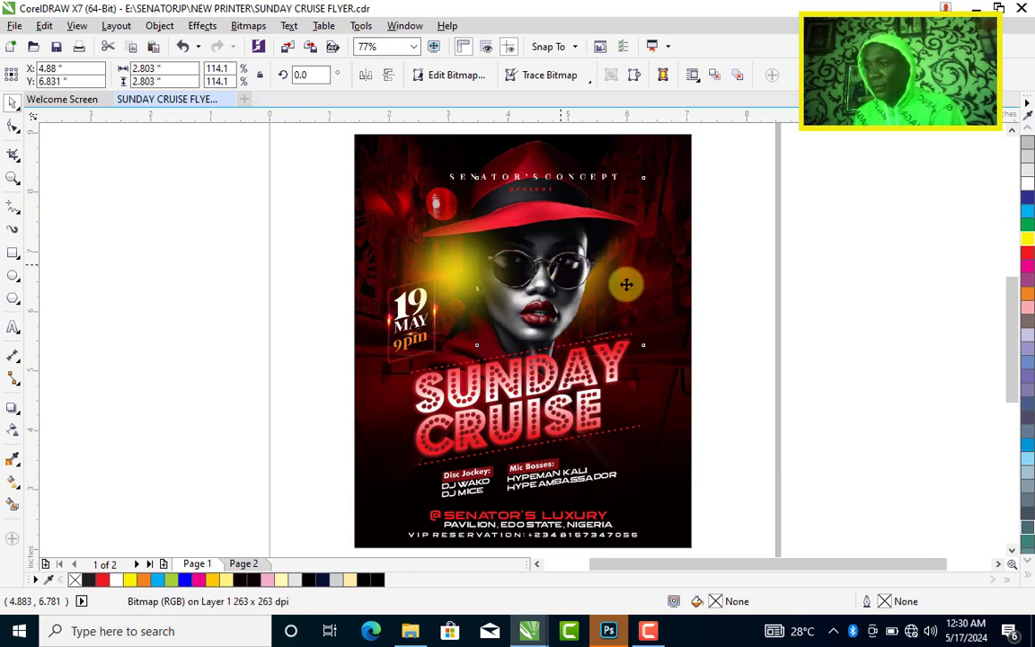
{"action": "left_click", "coordinate": [535, 235]}
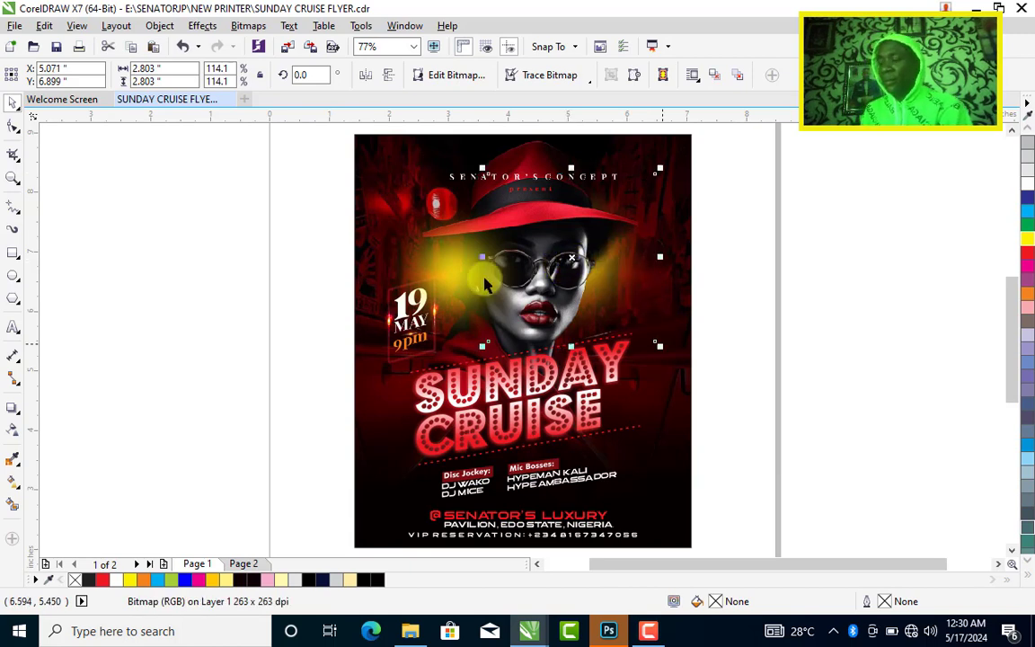
{"action": "left_click", "coordinate": [459, 279]}
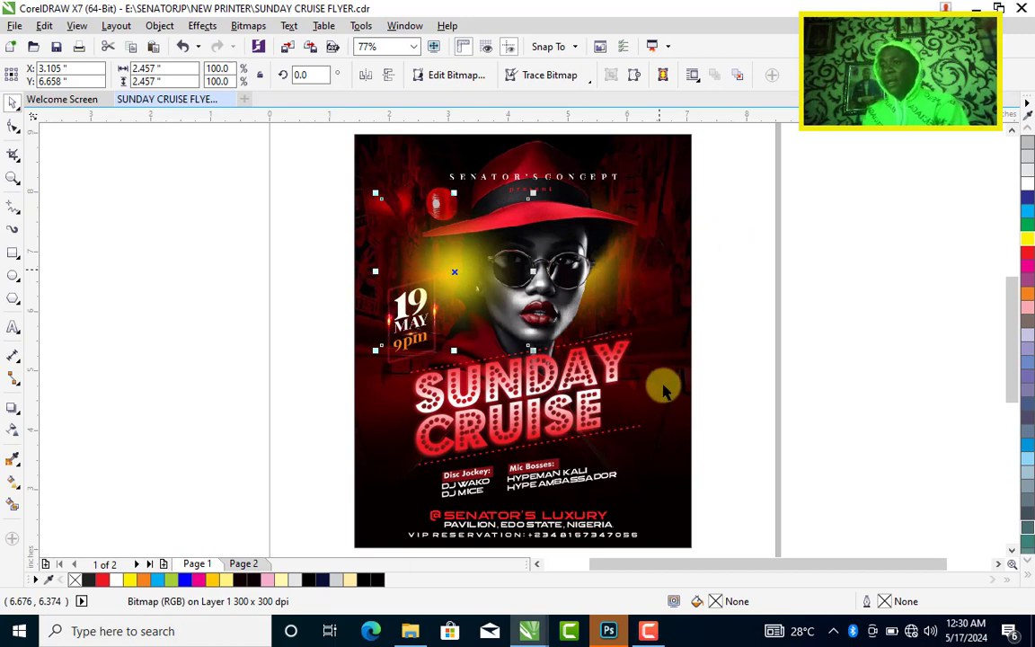
{"action": "key", "text": "Escape"}
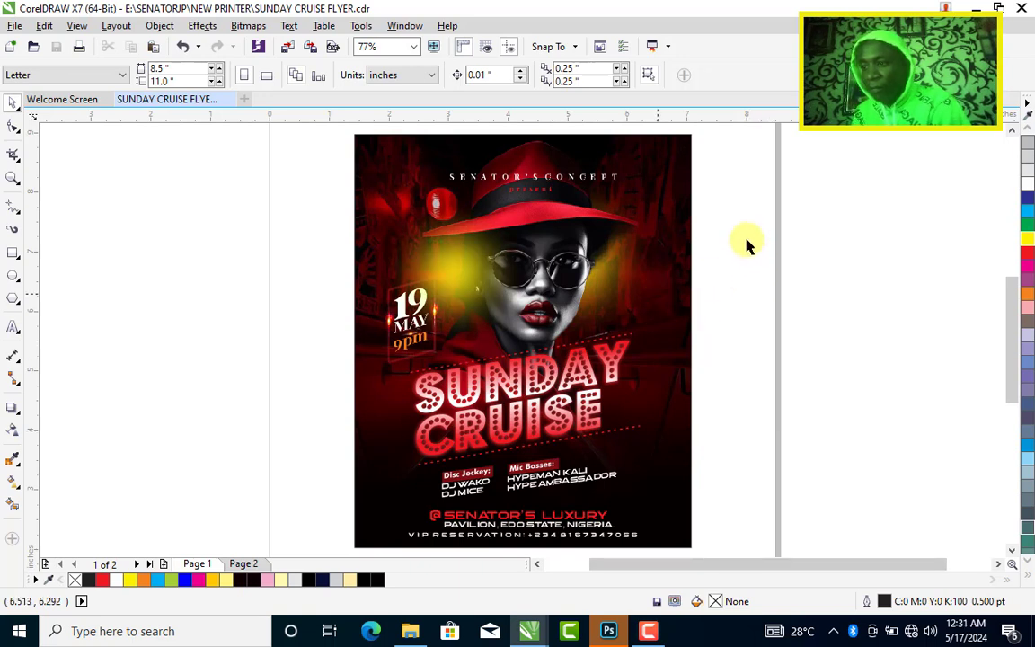
Select all the objects of the flyer on the page.
{"action": "left_click", "coordinate": [726, 290]}
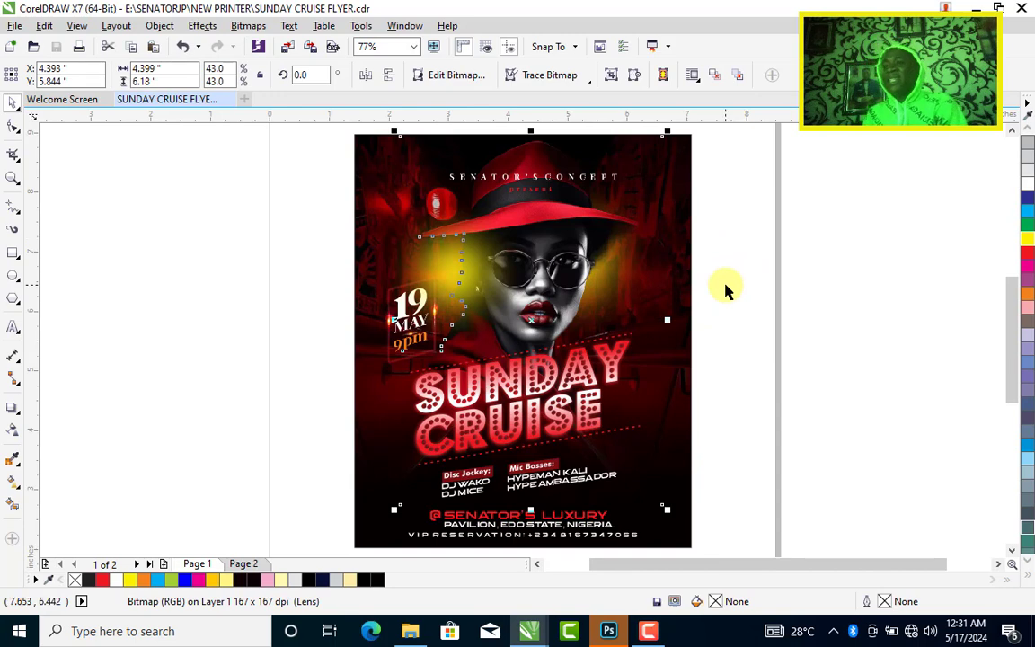
{"action": "key", "text": "ctrl+a"}
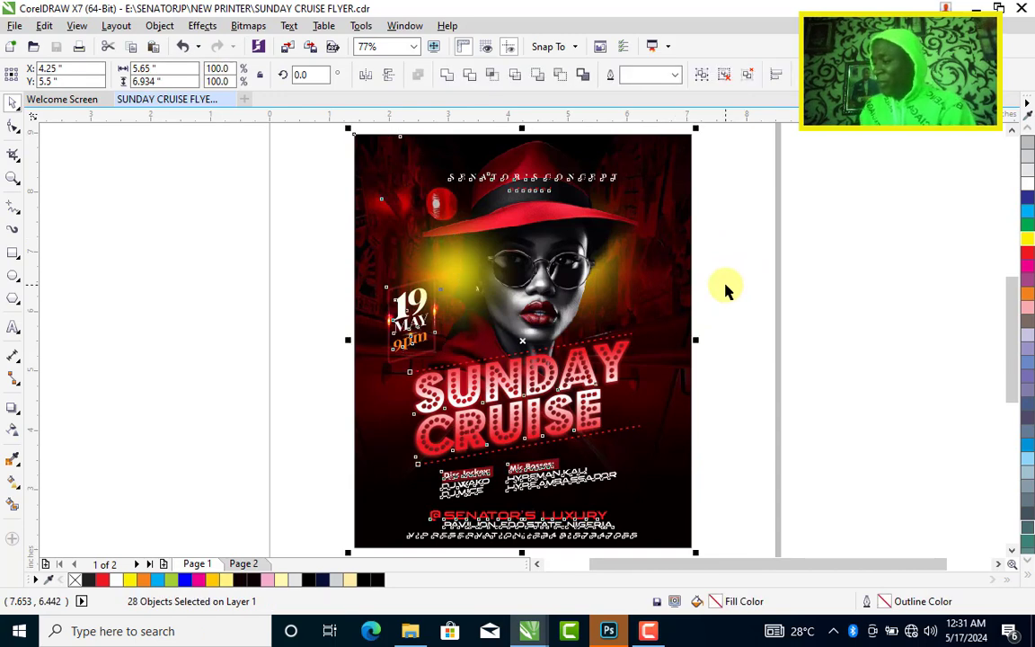